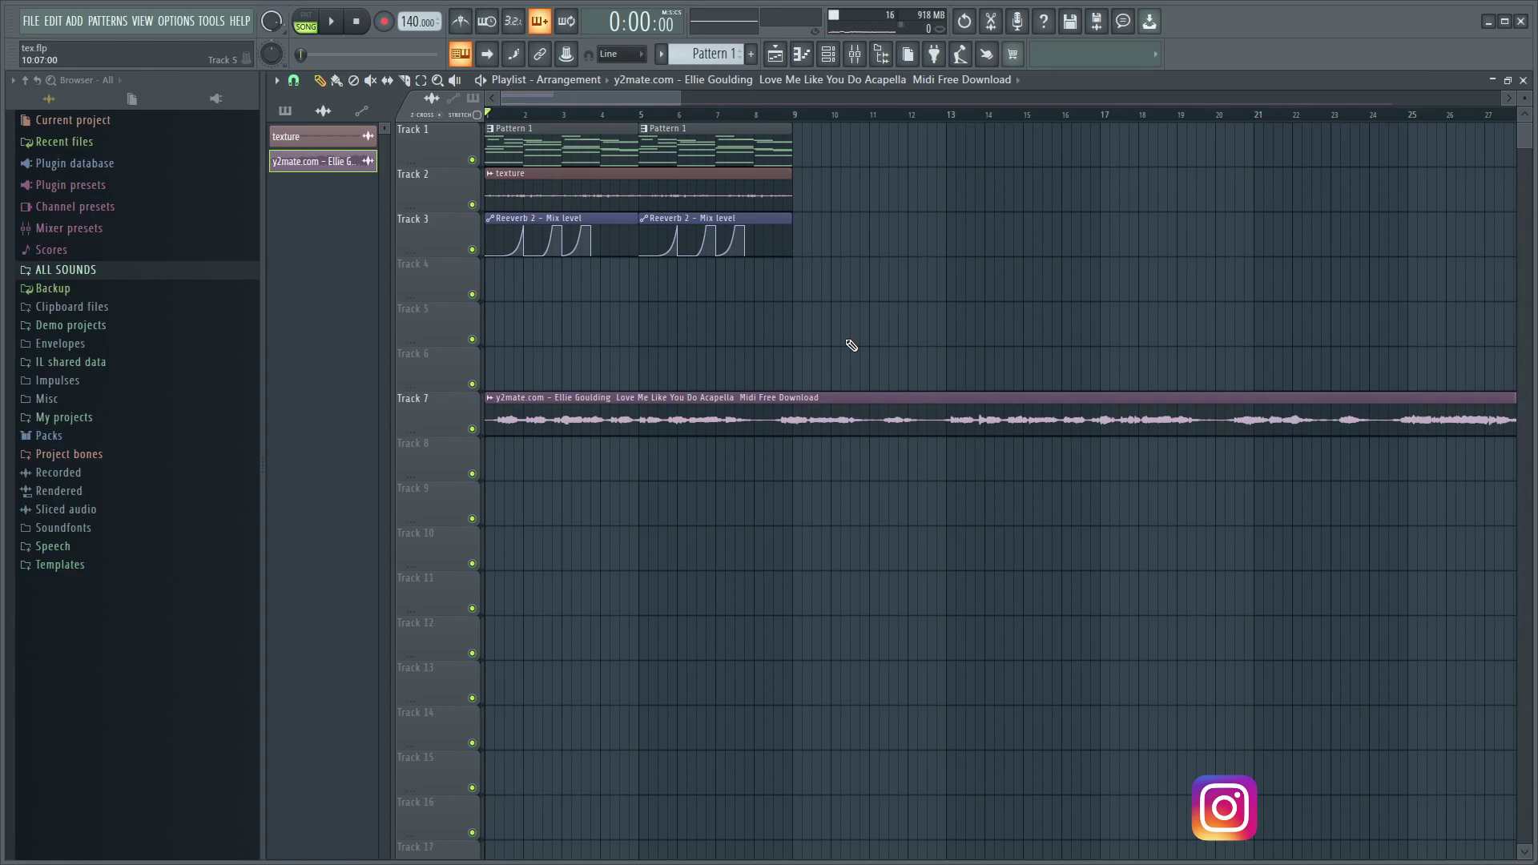
Zoom out the playlist to show the whole arrangement
drag(682, 99, 755, 100)
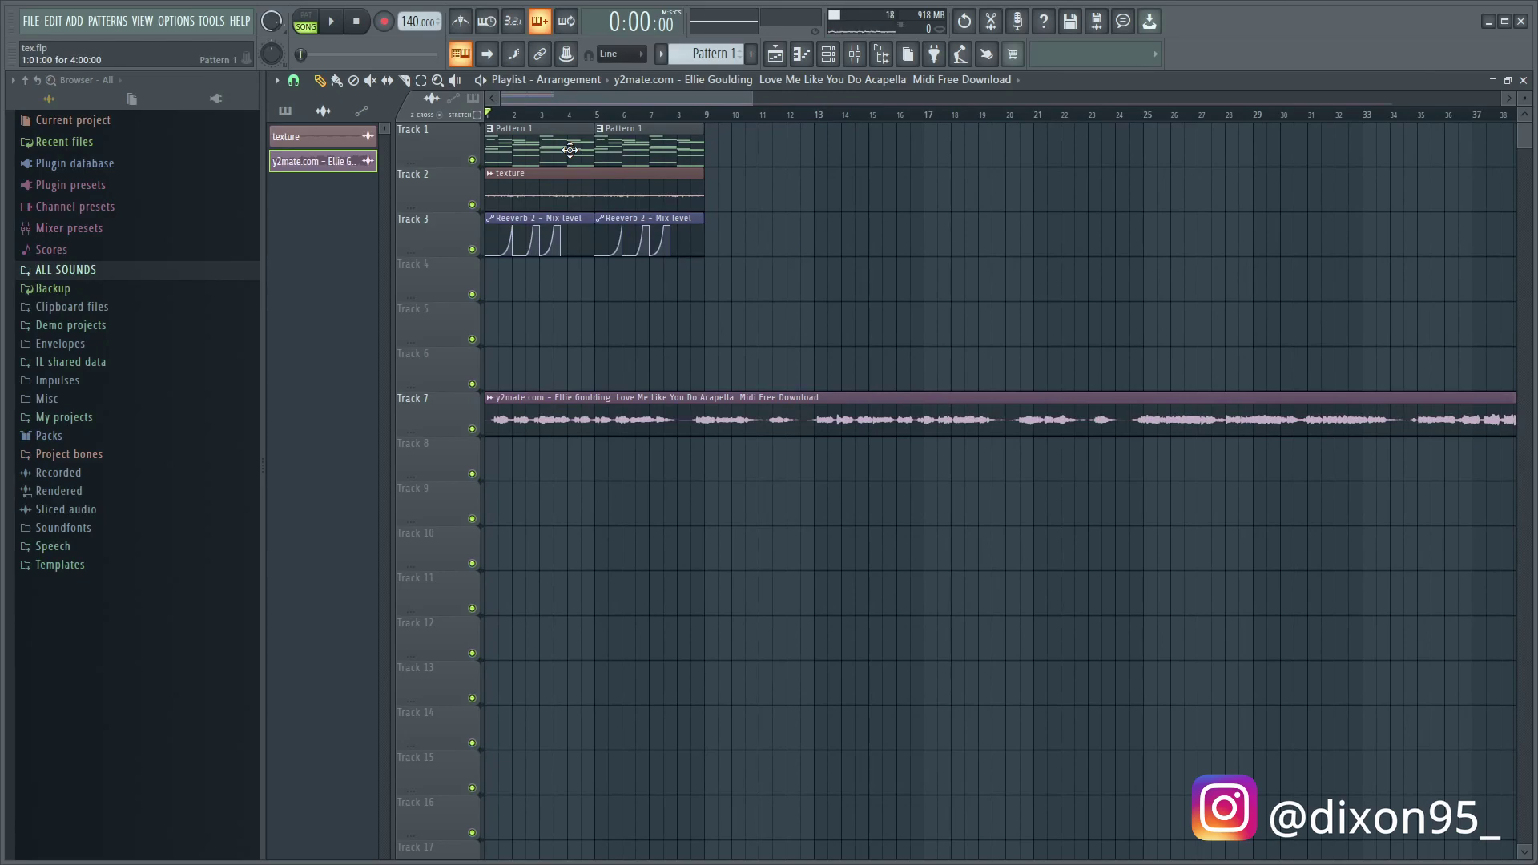
double_click(540, 139)
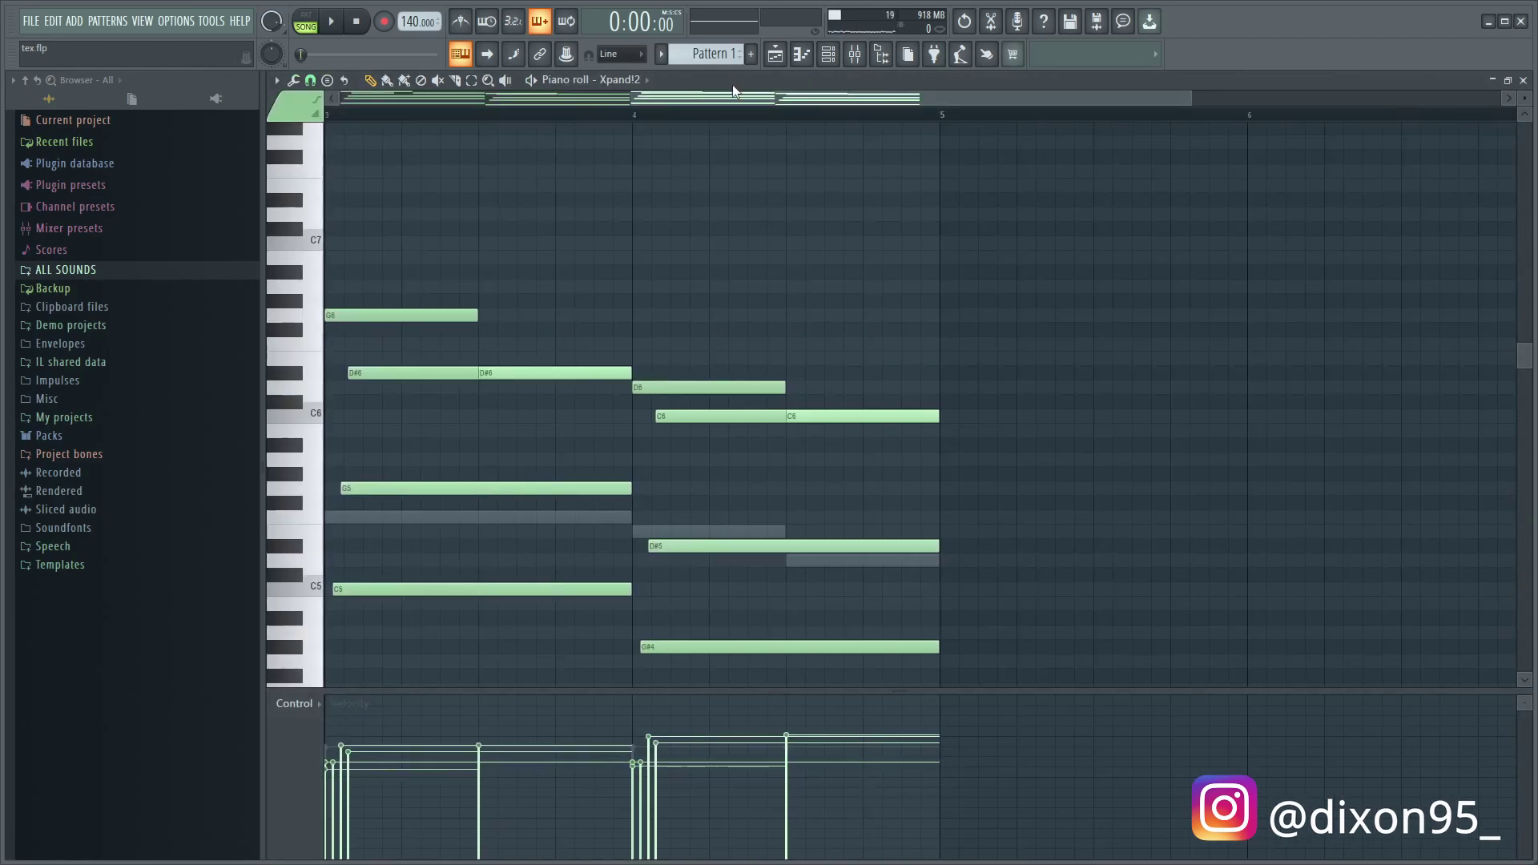
drag(901, 98, 536, 102)
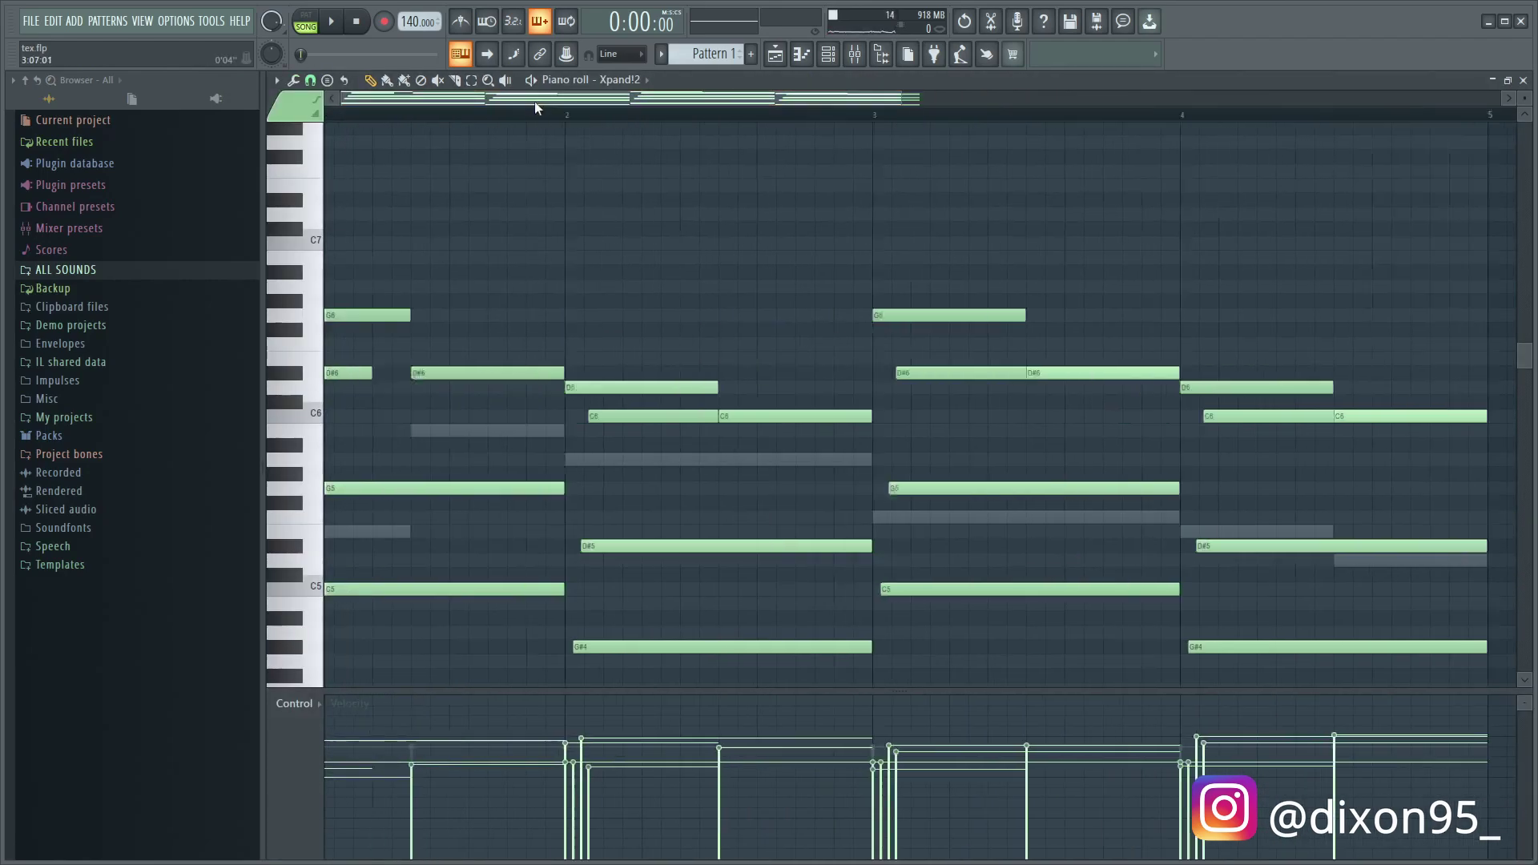
drag(901, 97, 1351, 100)
scroll(1144, 213, down, 5)
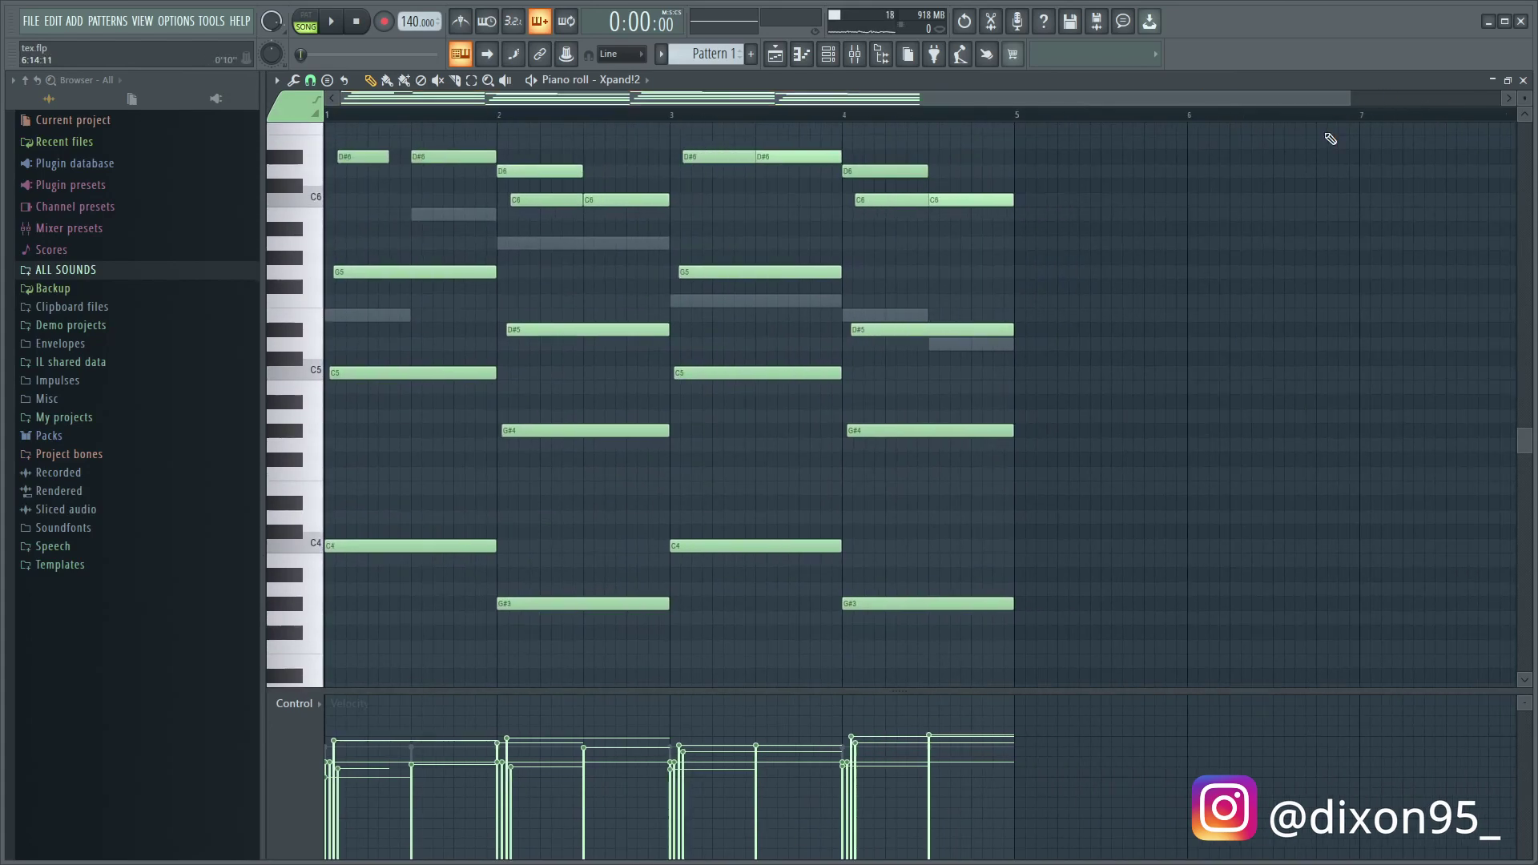
scroll(1075, 216, up, 3)
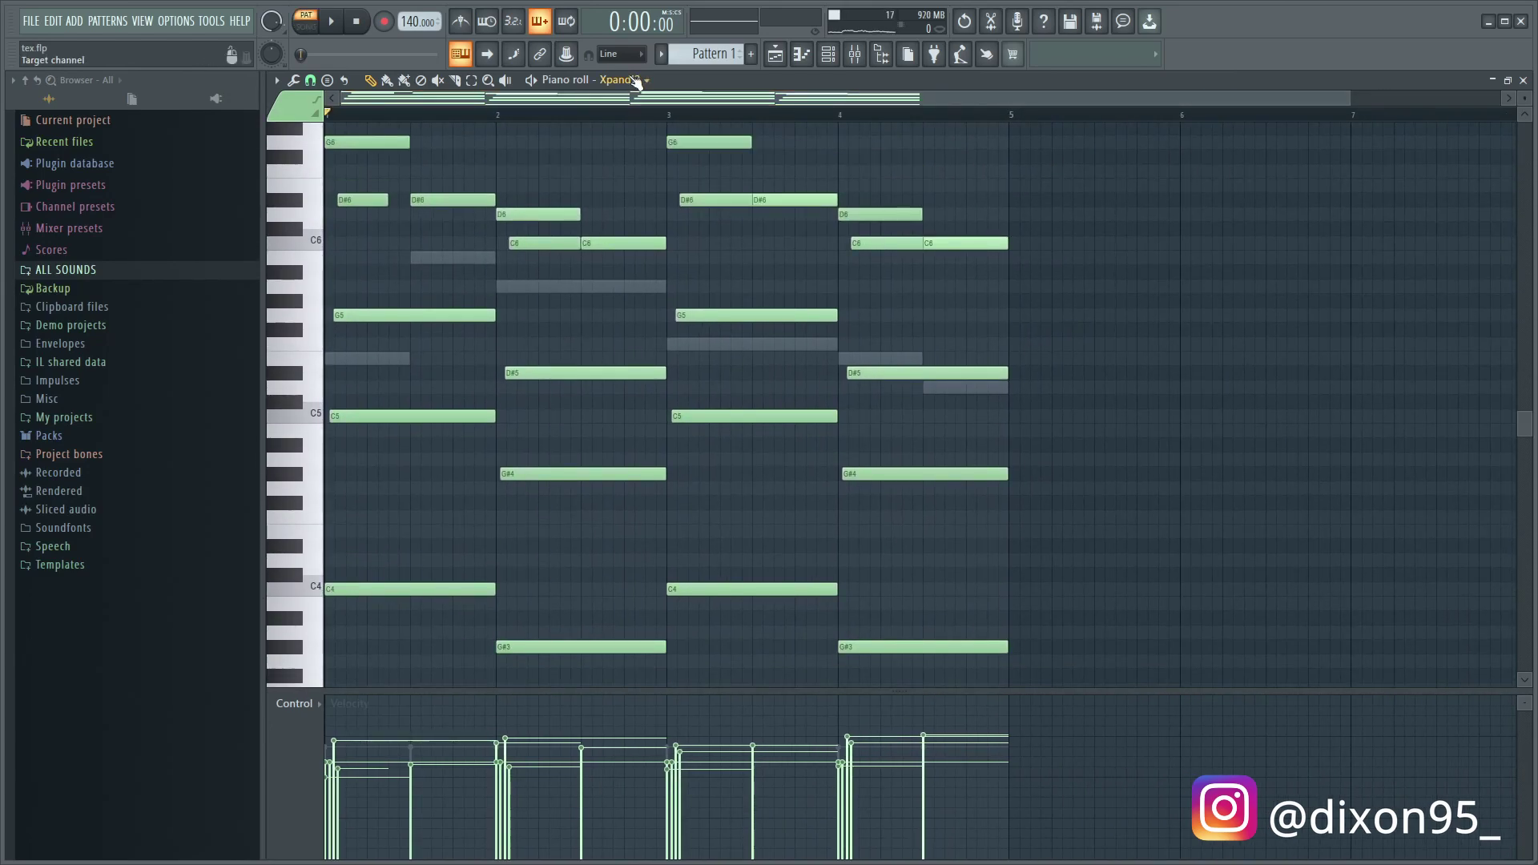
key(space)
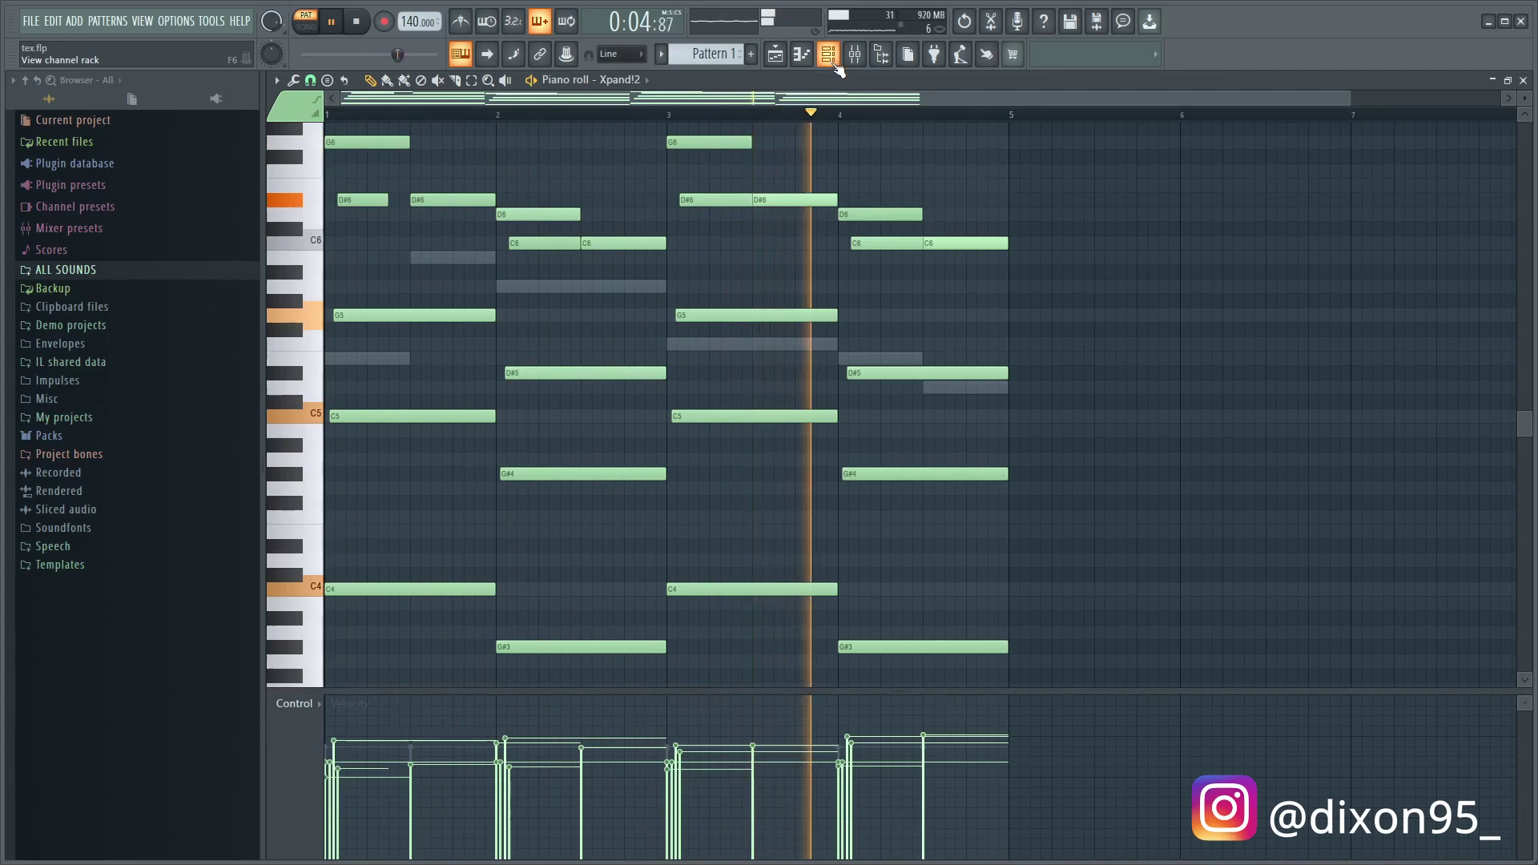
key(space)
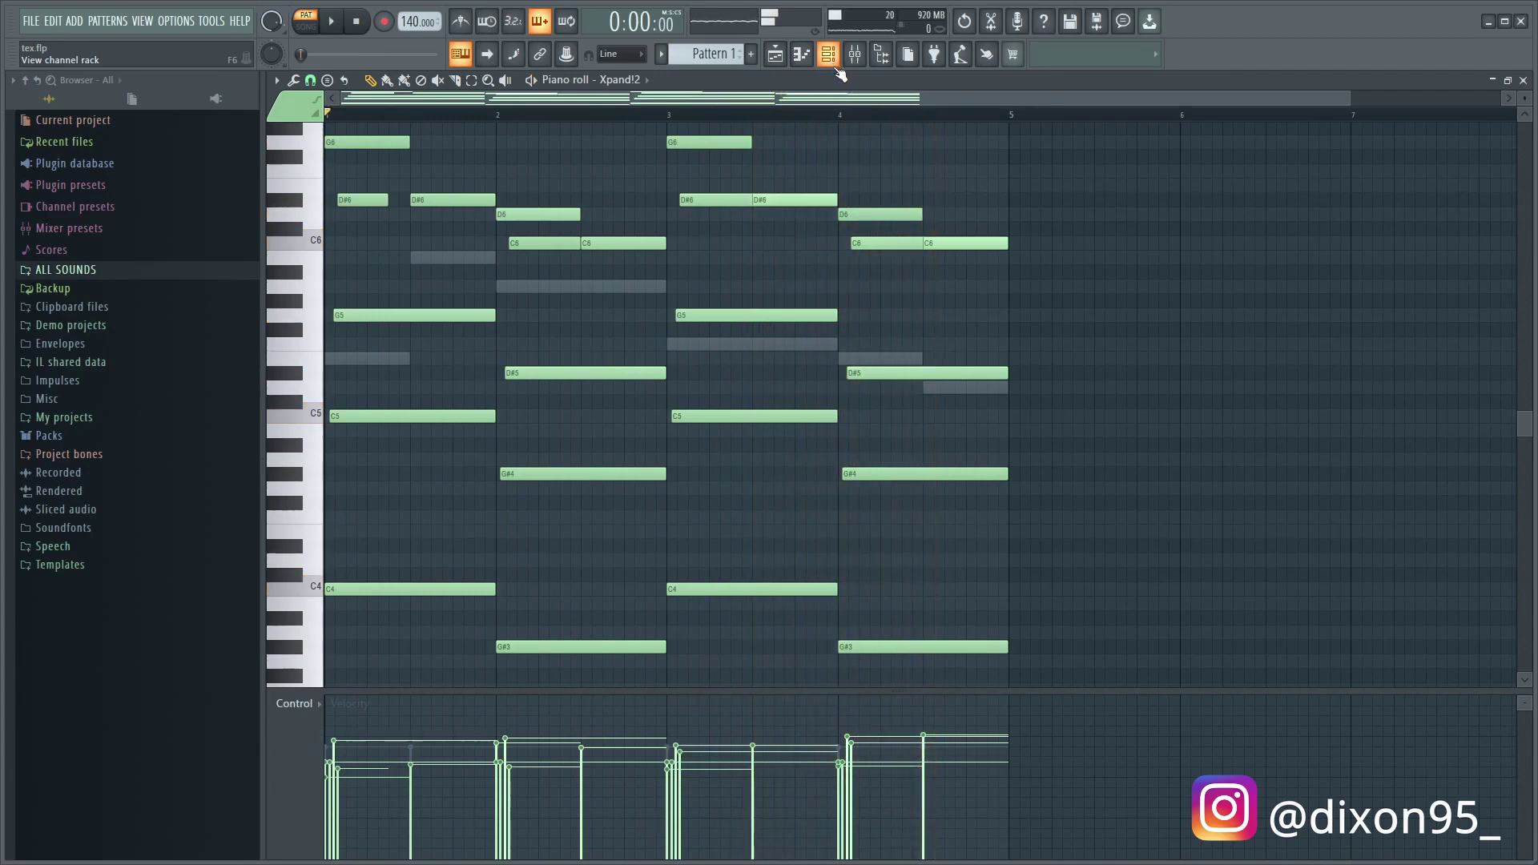
Solo the Arcade channel in the Channel rack and briefly view its Funky Flutes plugin
click(829, 54)
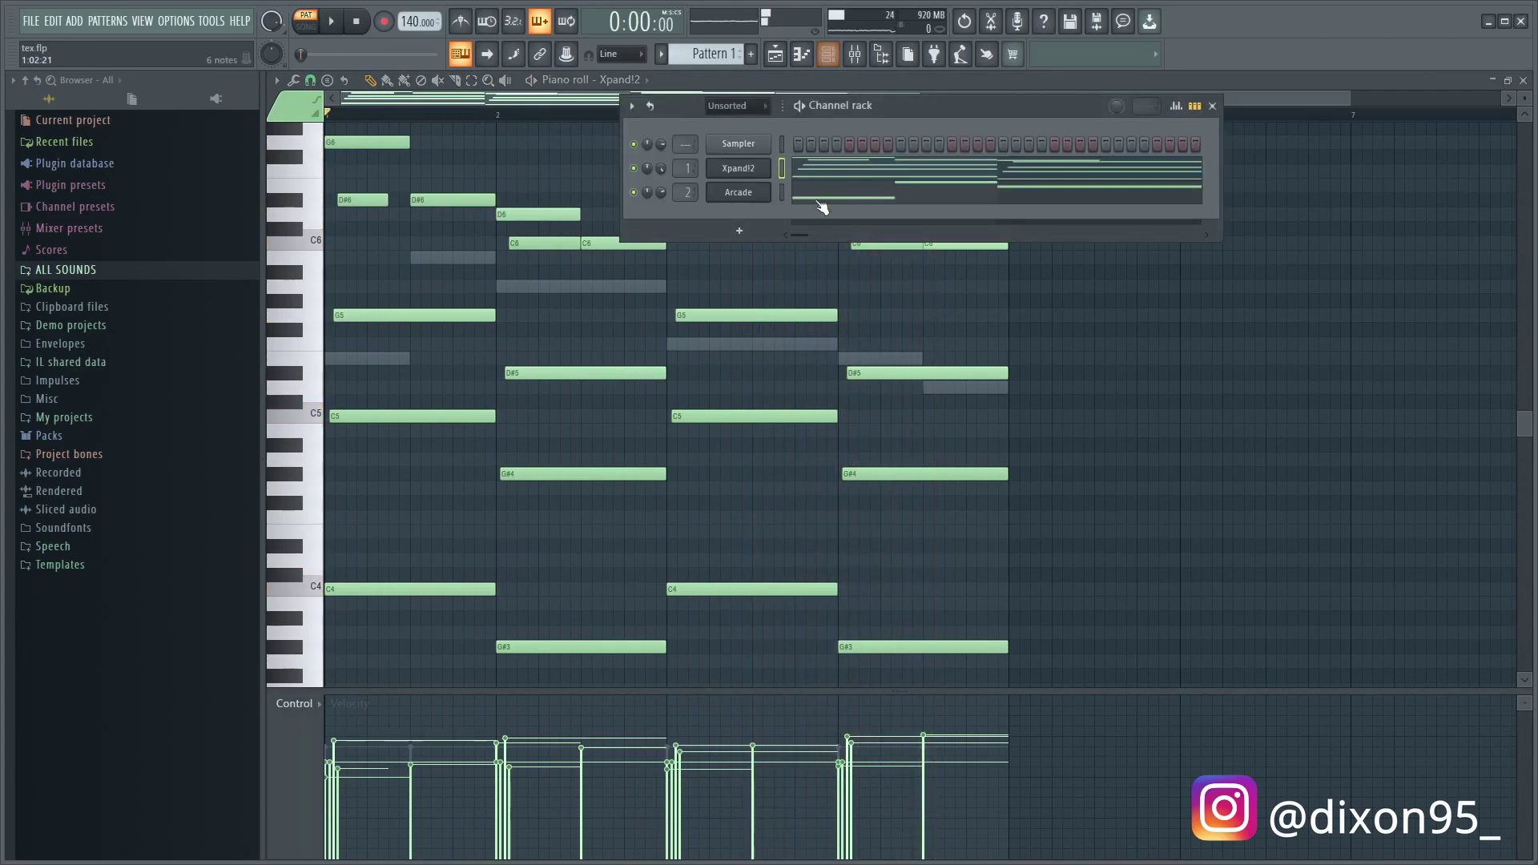
right_click(634, 195)
click(651, 205)
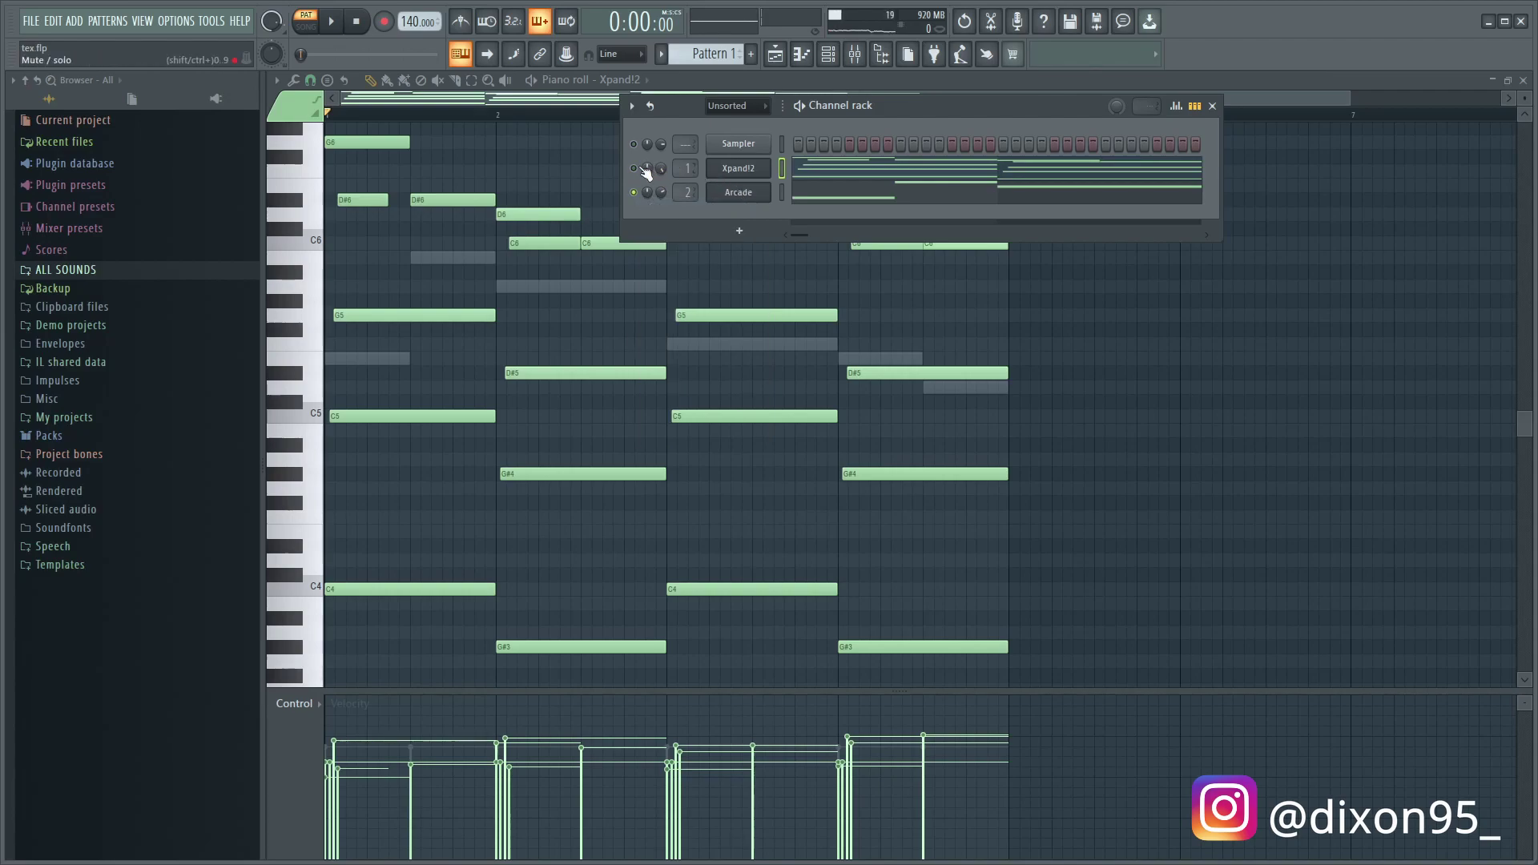
click(737, 193)
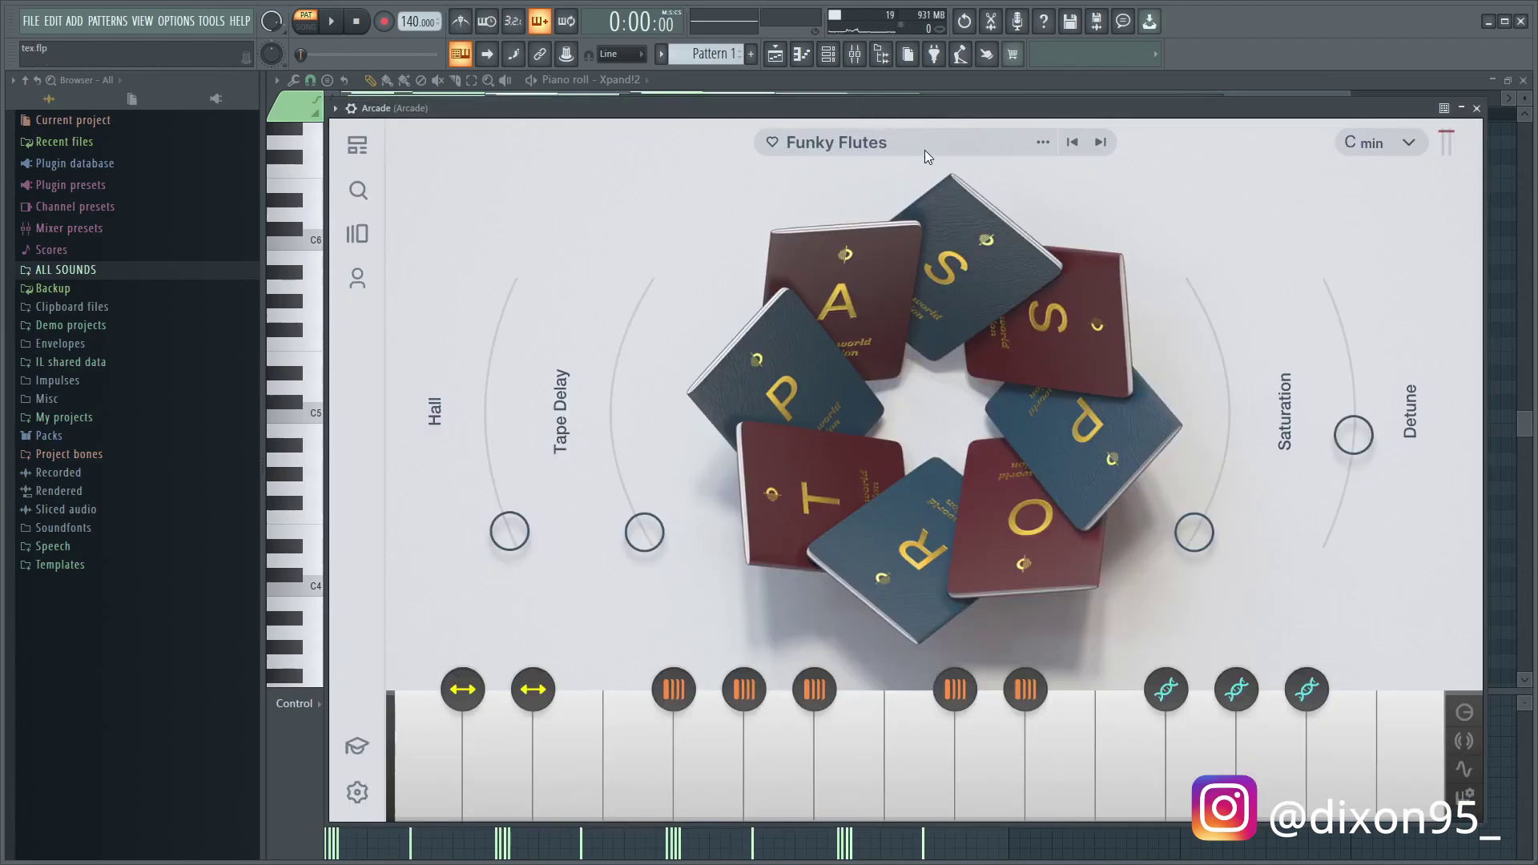
click(1478, 108)
Unmute Xpand!2 alongside Arcade and show Arcade's melody notes in the piano roll
right_click(632, 170)
click(636, 178)
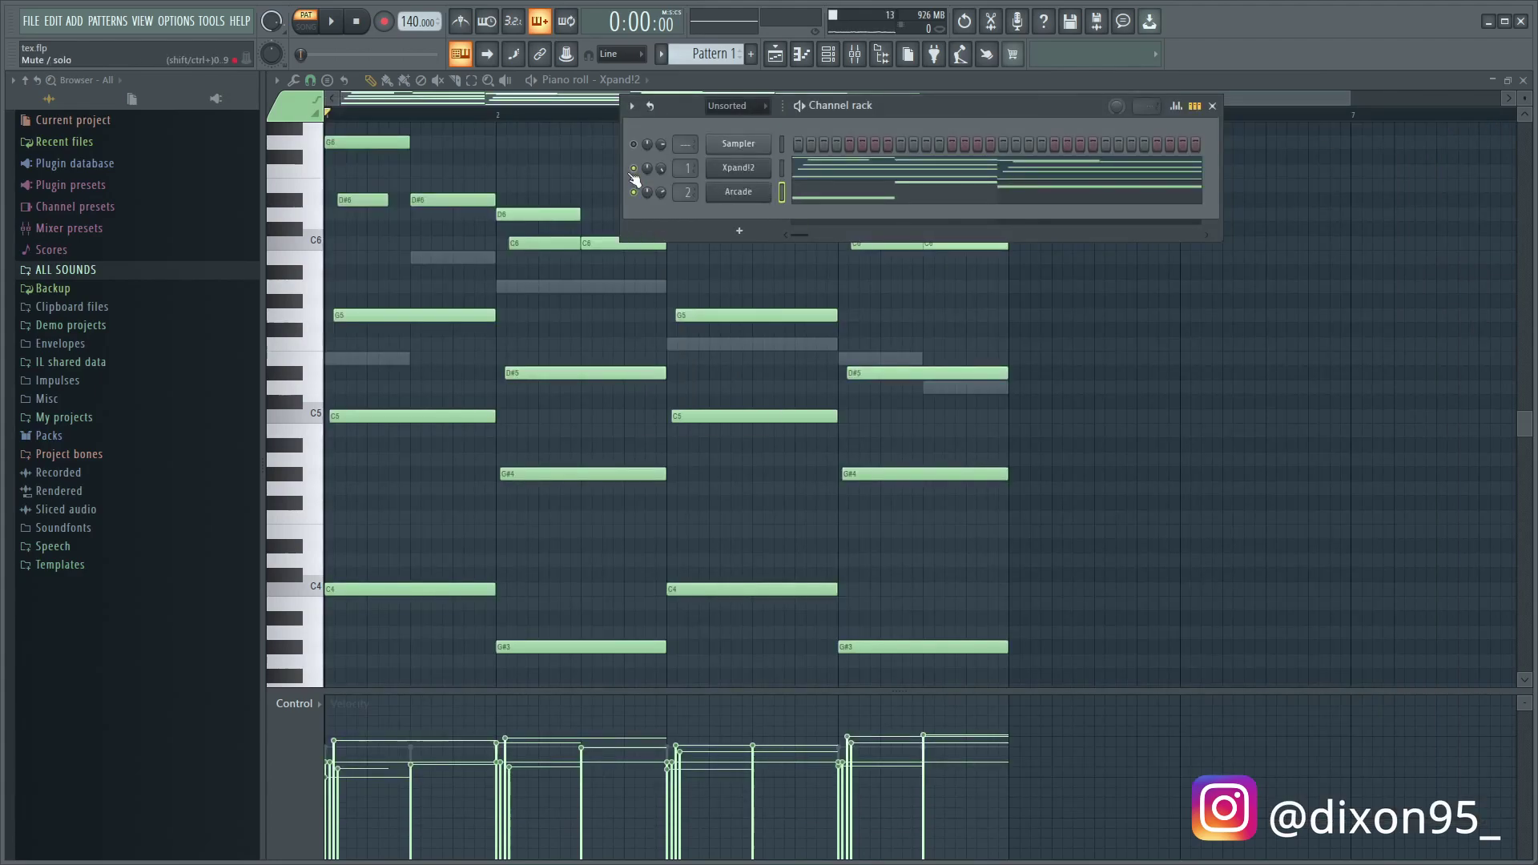
click(655, 213)
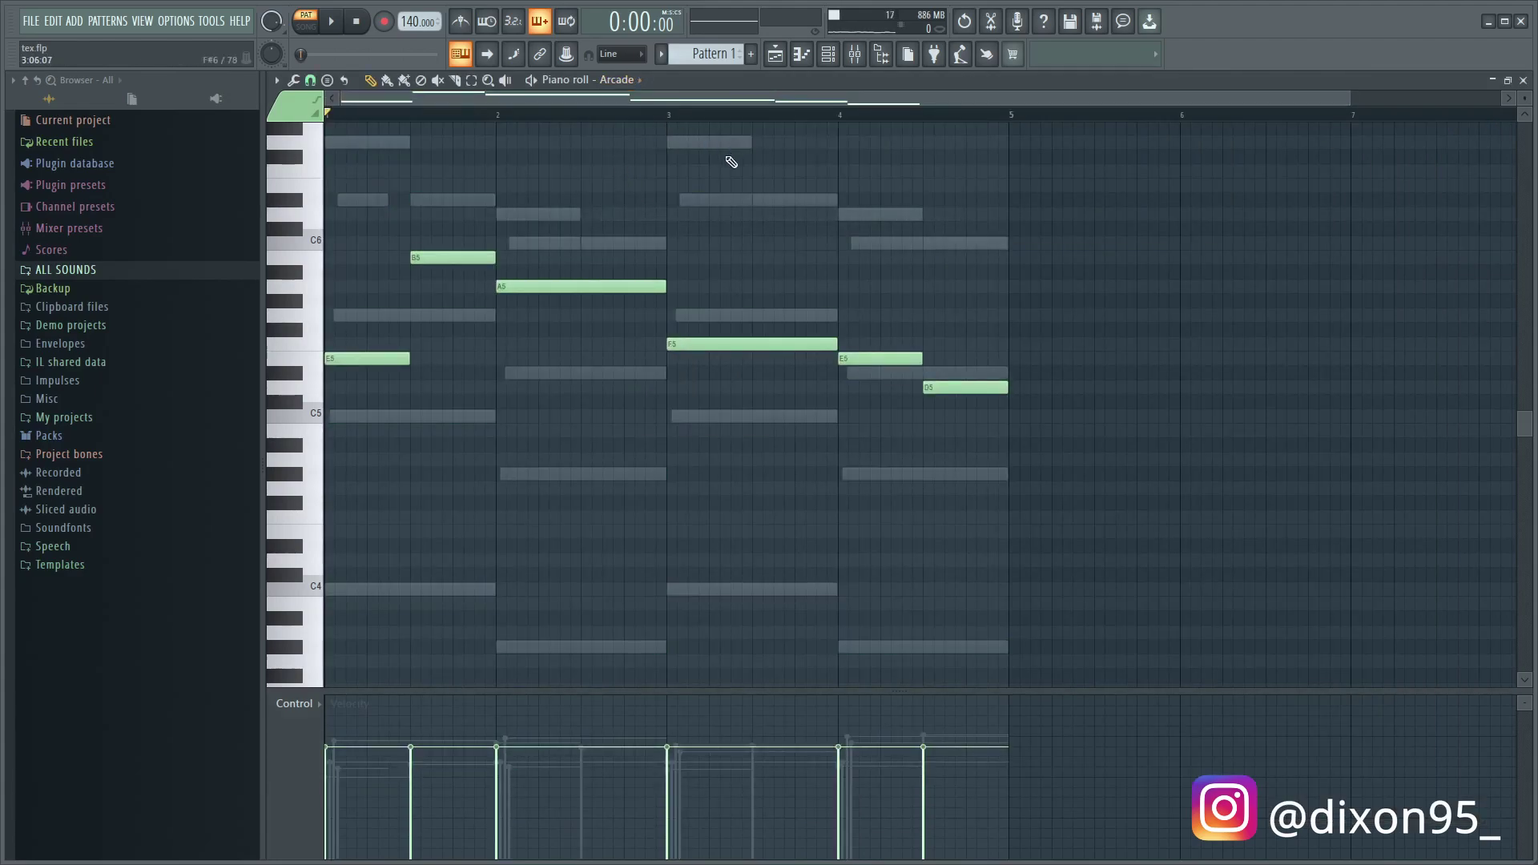
scroll(731, 162, up, 3)
scroll(810, 157, down, 2)
scroll(810, 161, up, 2)
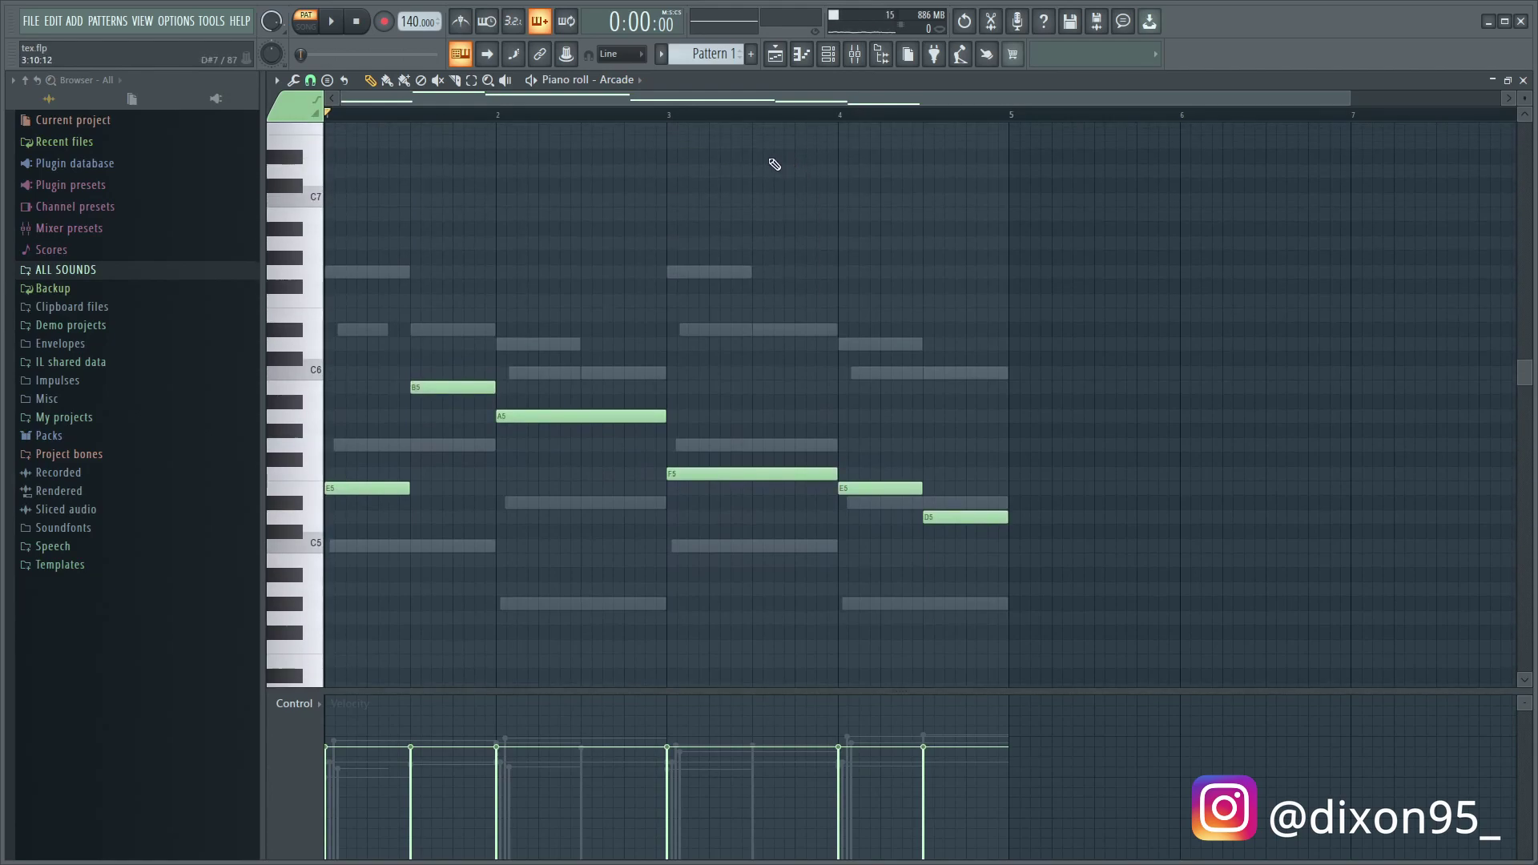
scroll(773, 184, down, 1)
scroll(749, 152, up, 4)
scroll(801, 160, down, 4)
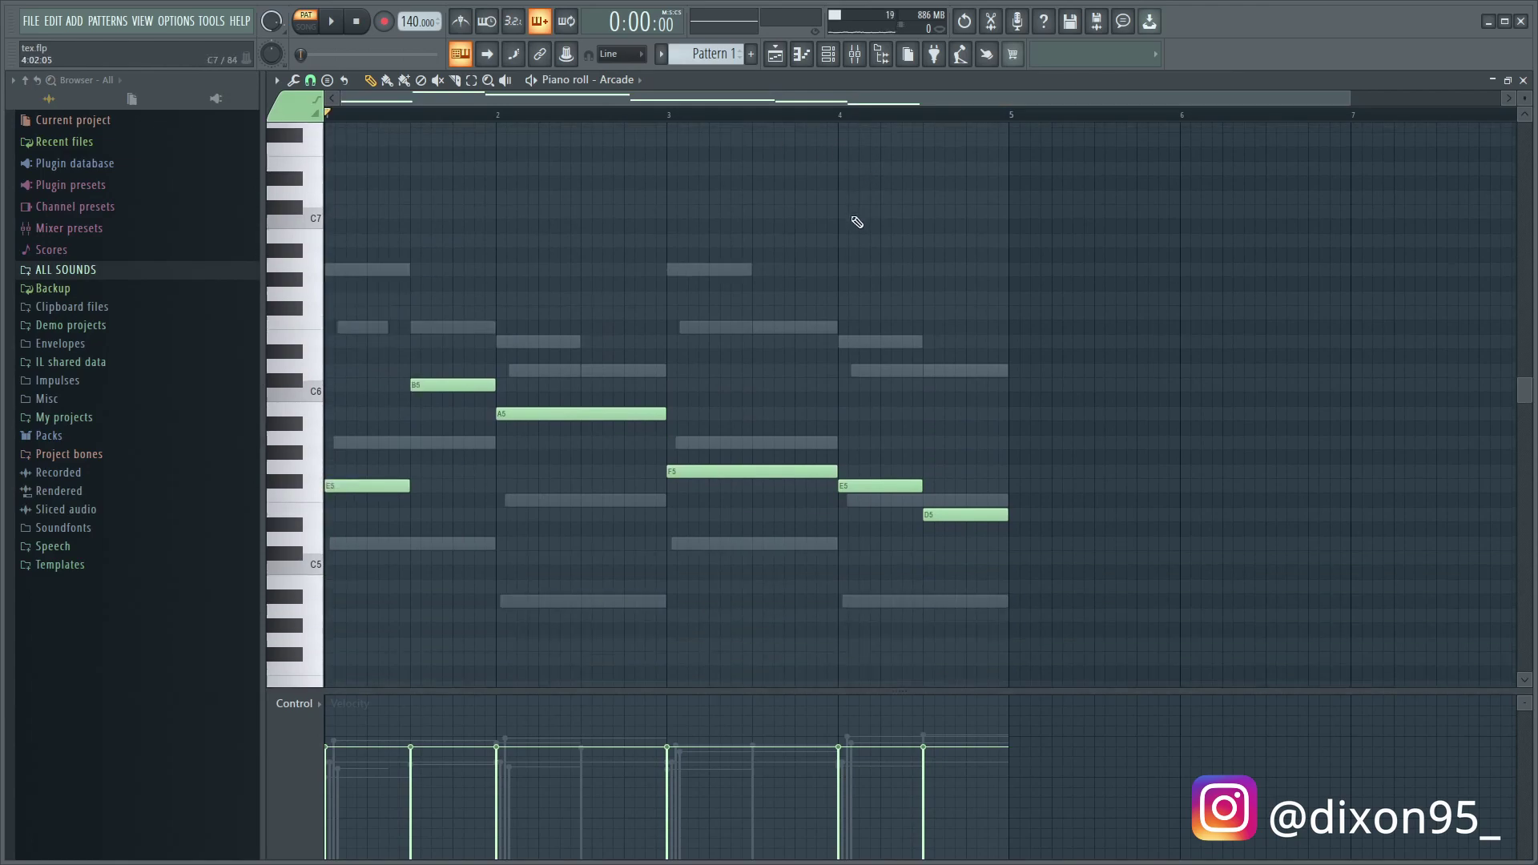
drag(1352, 98, 1535, 116)
Play Pattern 1 to hear the Arcade melody over the Xpand!2 chords
click(828, 58)
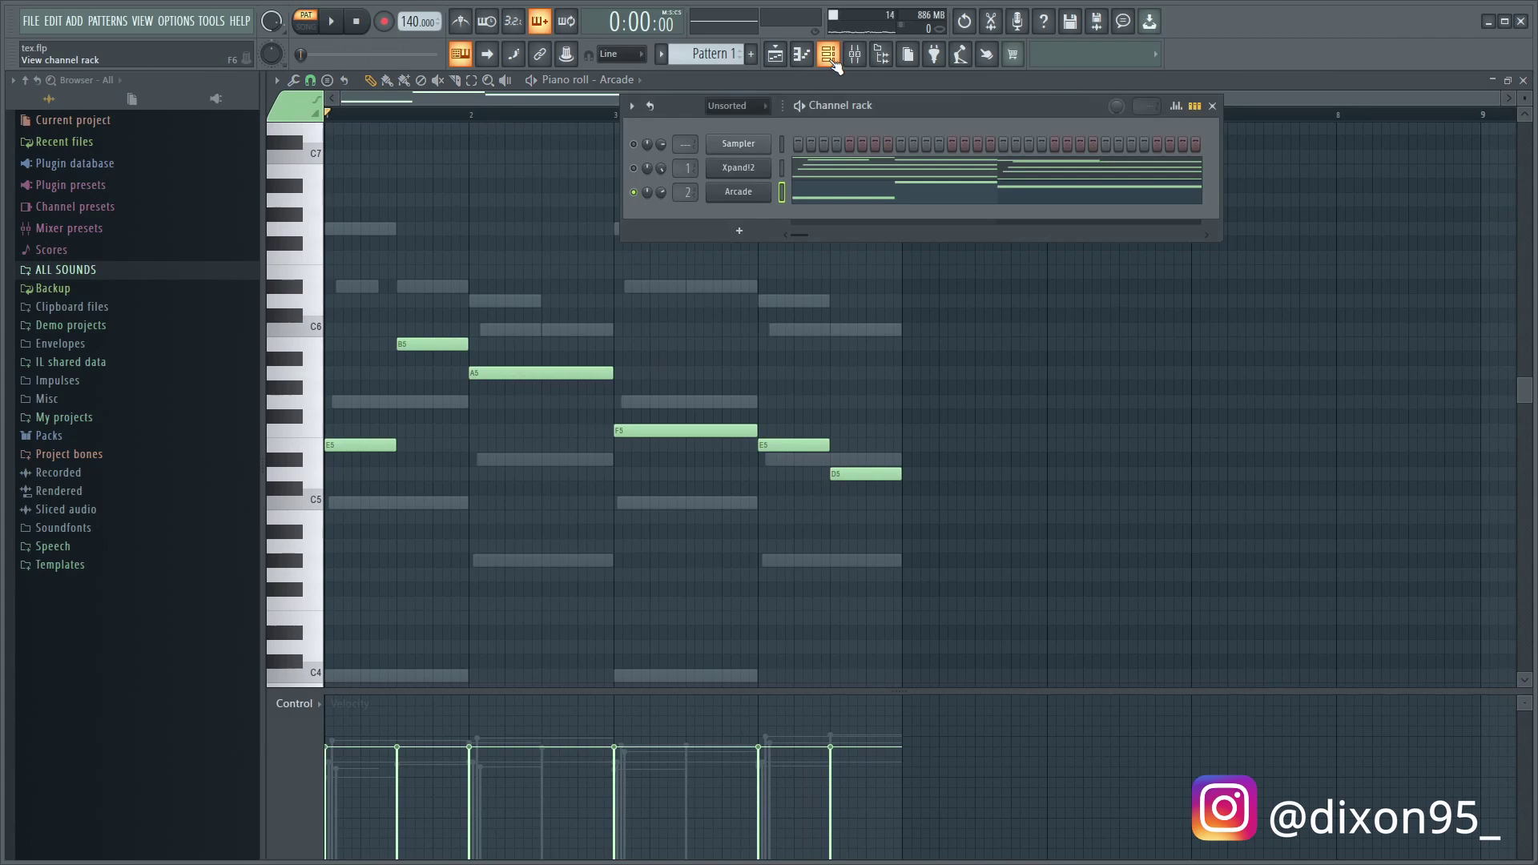
click(829, 58)
key(space)
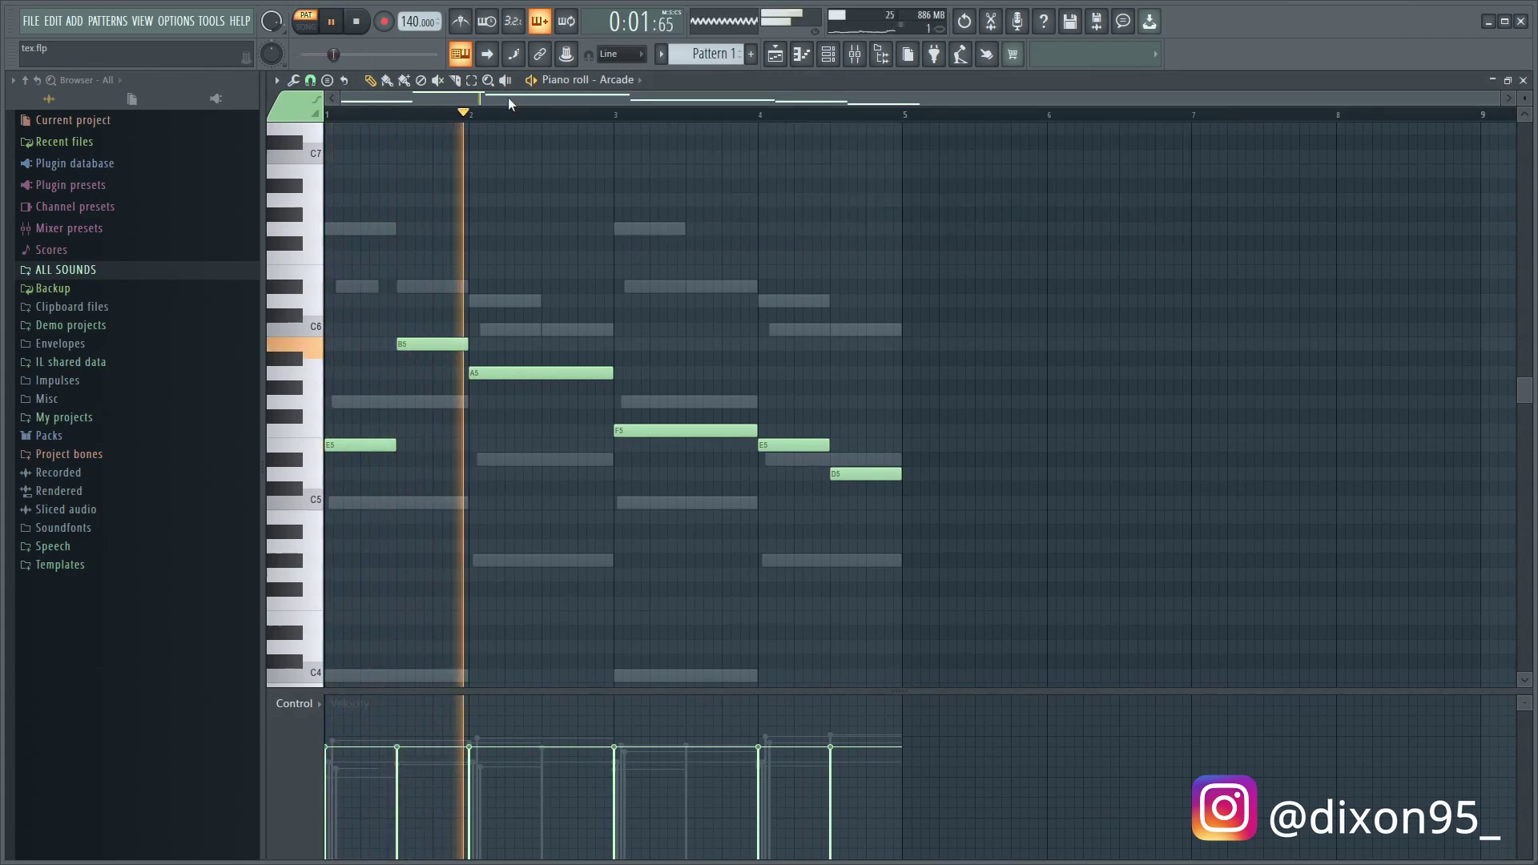
Mute the vocal acapella on Track 7, unmute the Reeverb 2 automation on Track 3, and zoom in
click(779, 57)
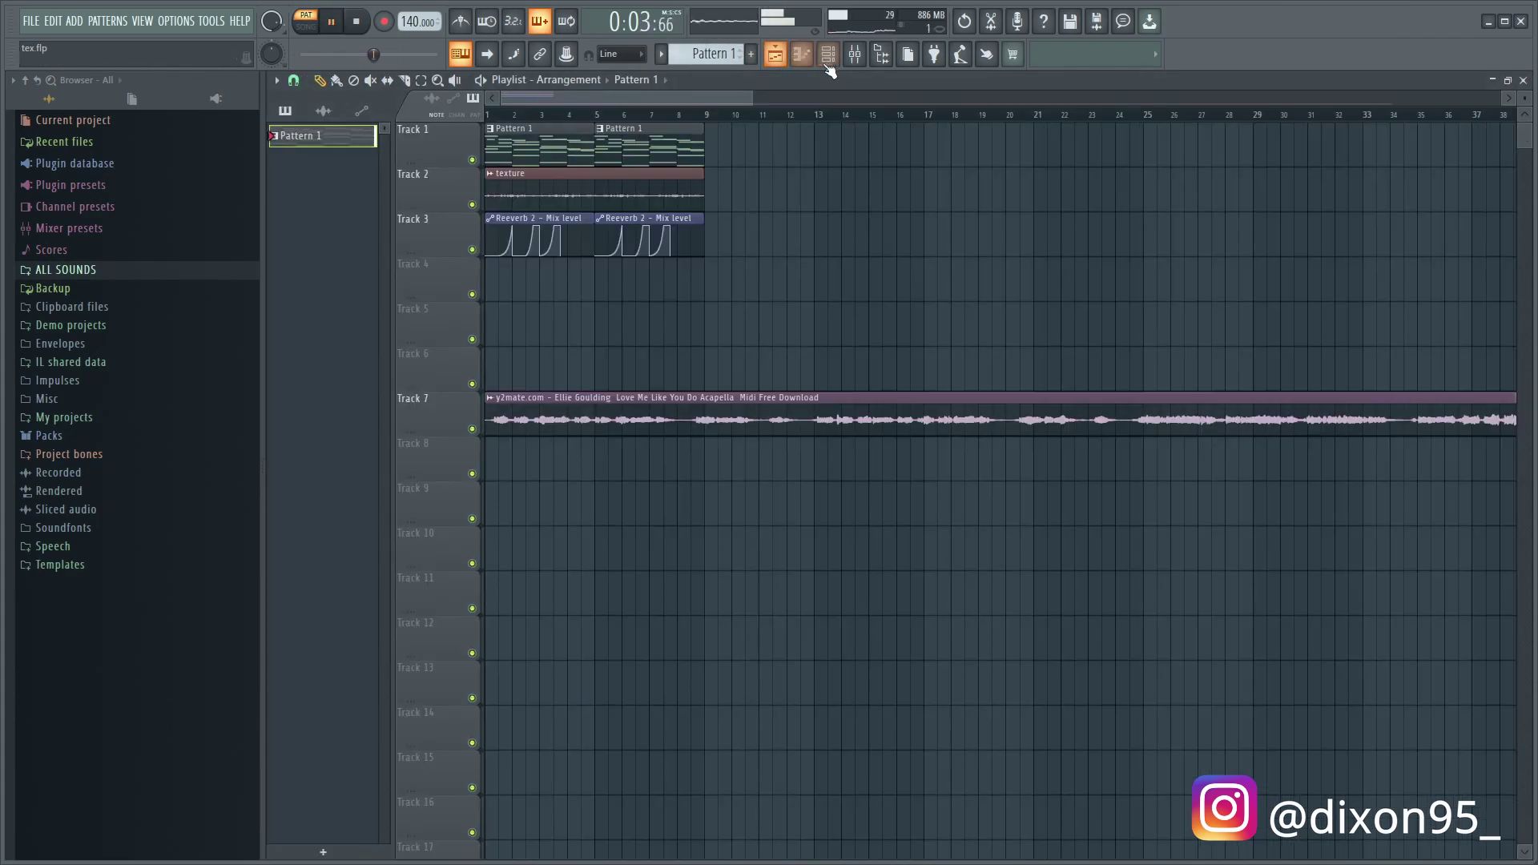
click(473, 431)
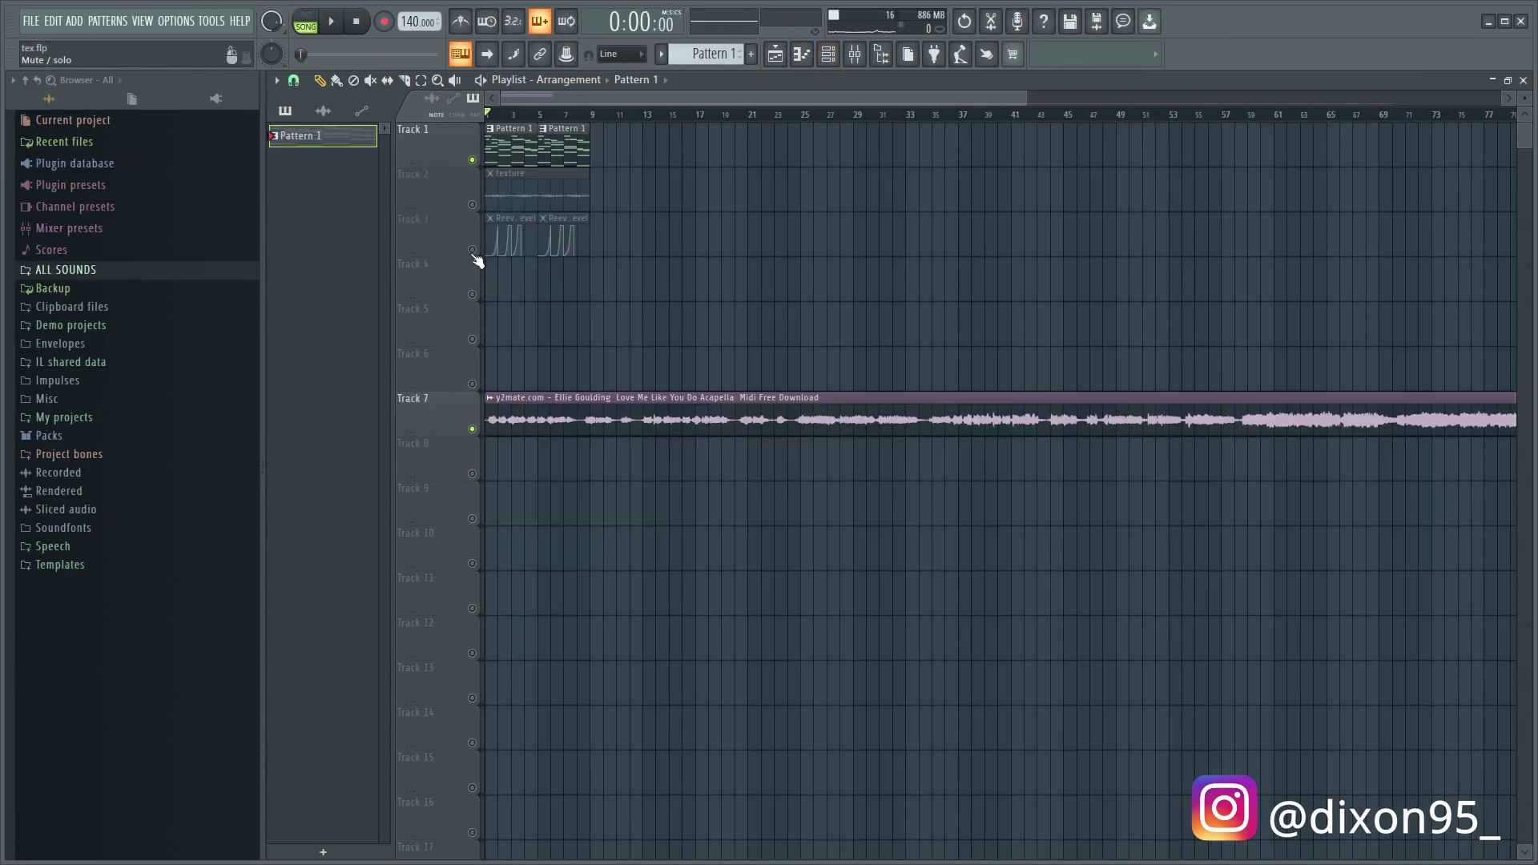
click(472, 250)
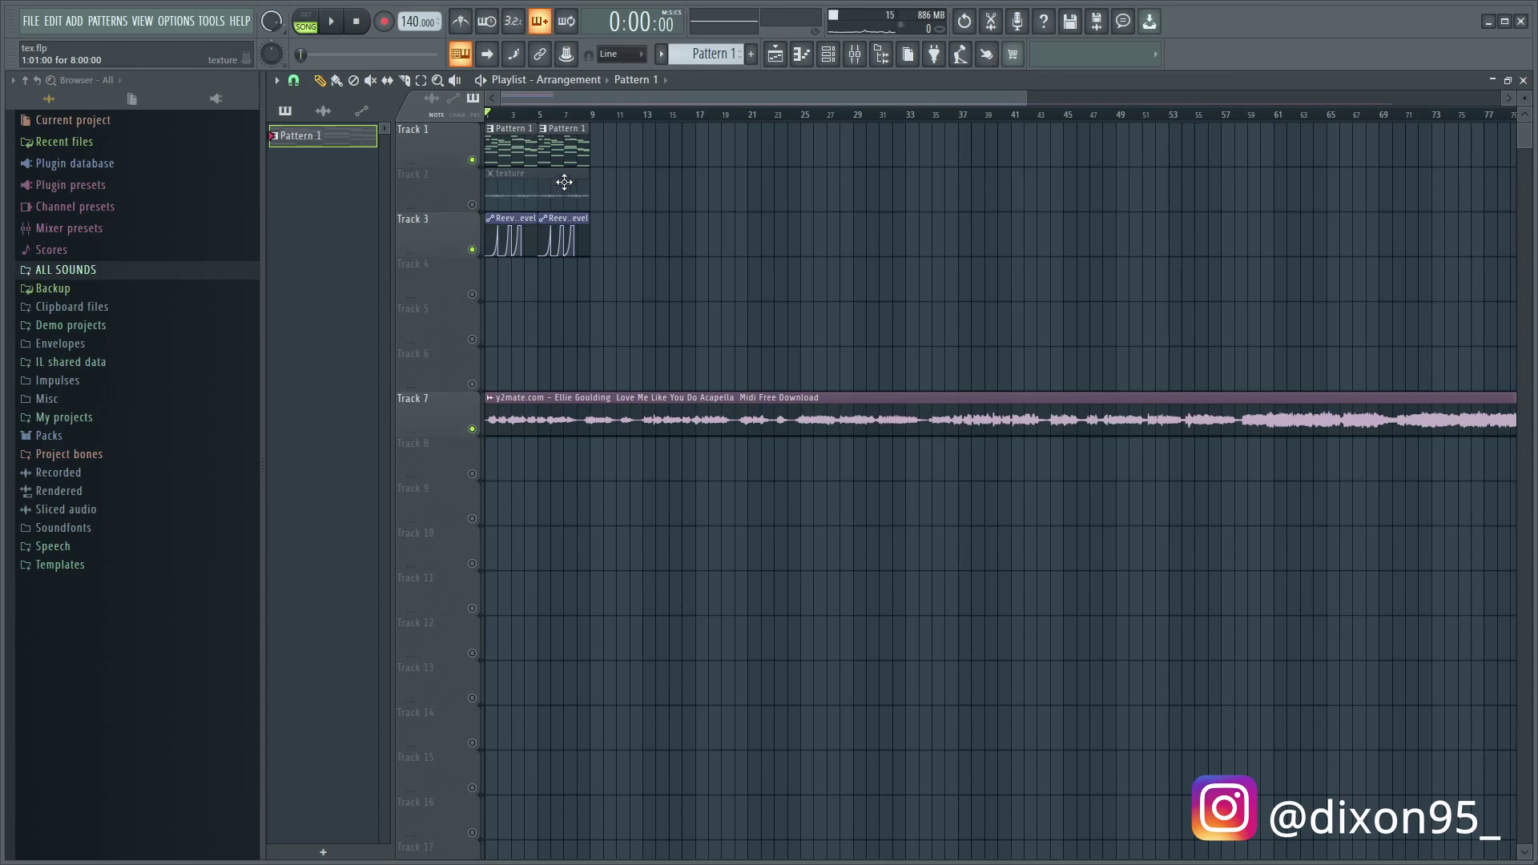
drag(1017, 96, 614, 110)
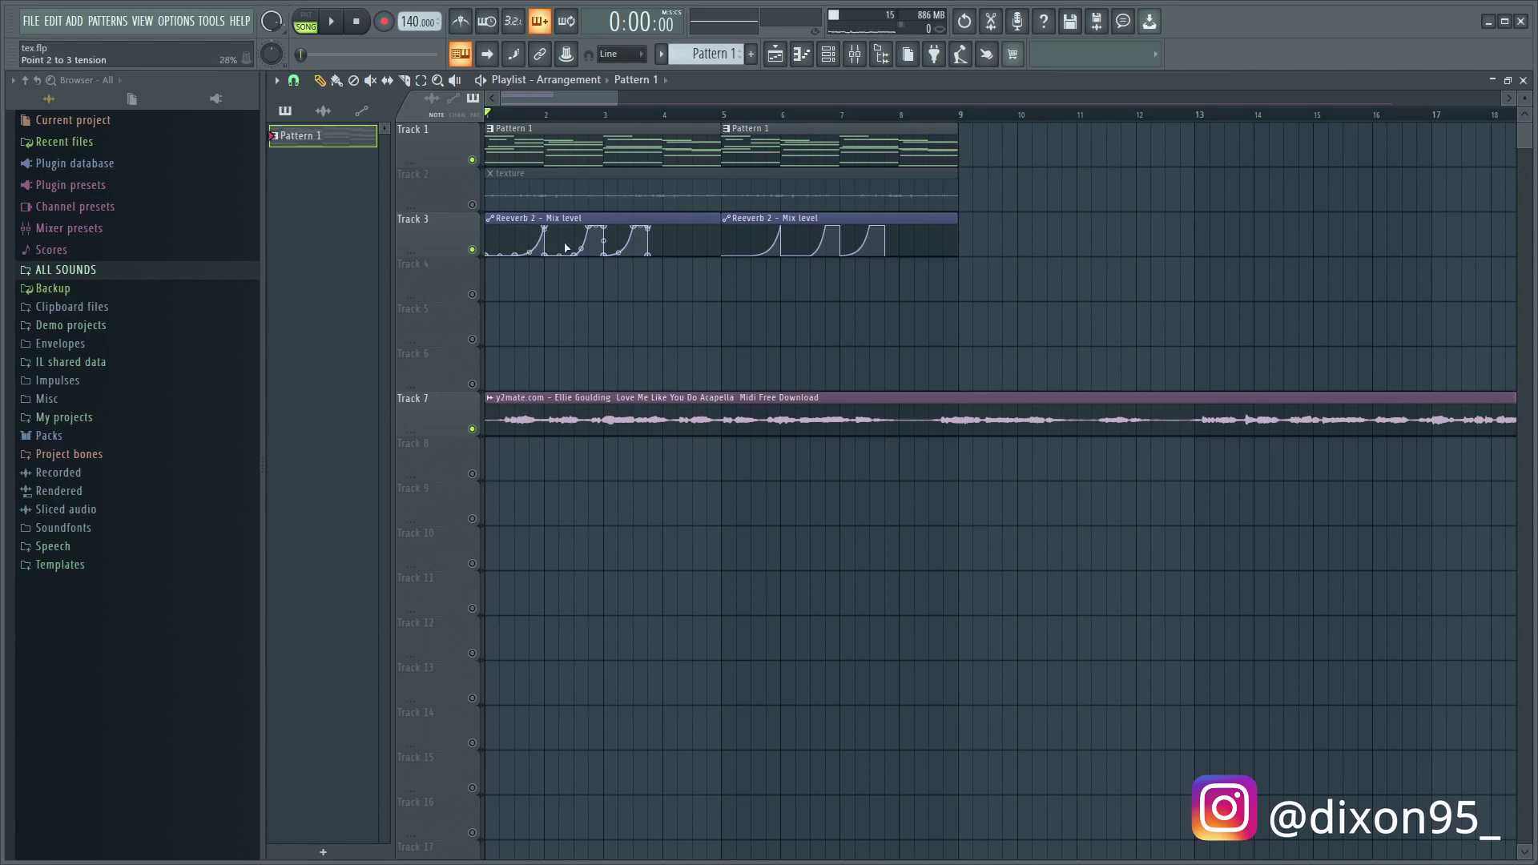
Play the arrangement through twice, briefly checking the Mixer and Channel rack
click(861, 56)
click(860, 56)
key(space)
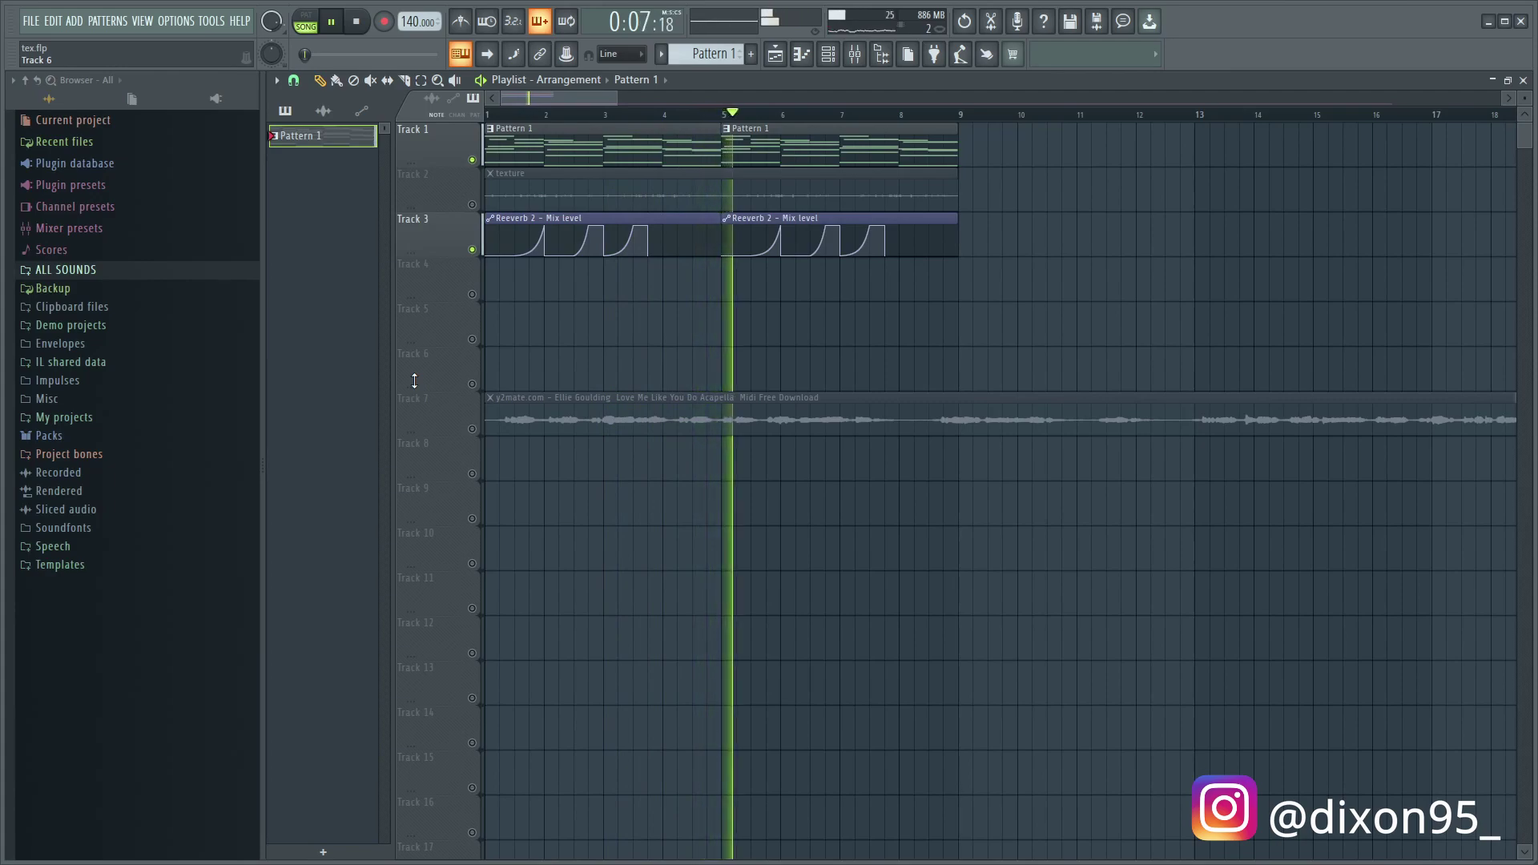
key(space)
key(F6)
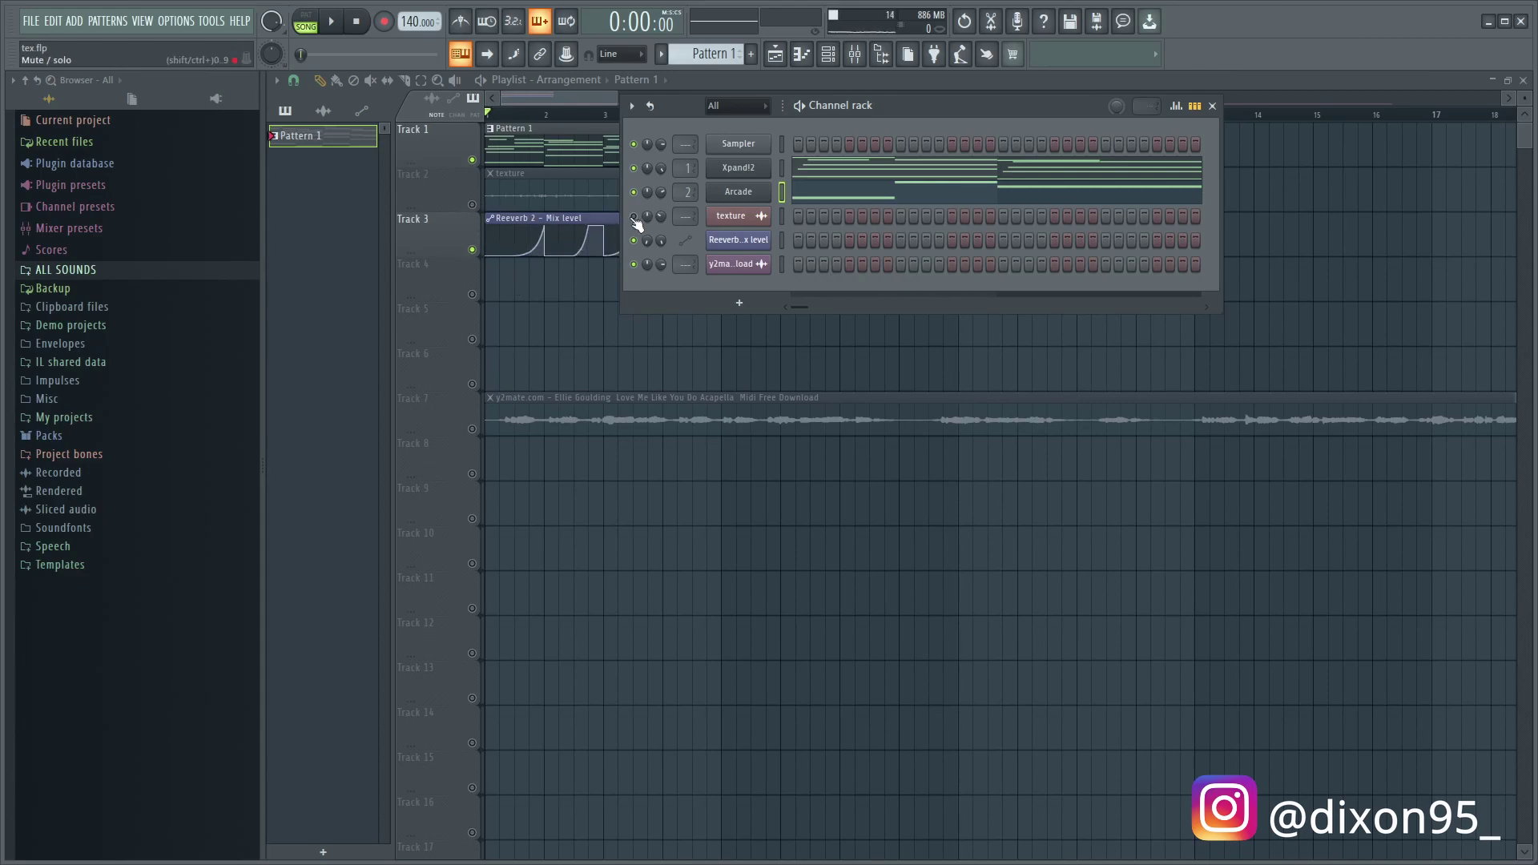
key(F6)
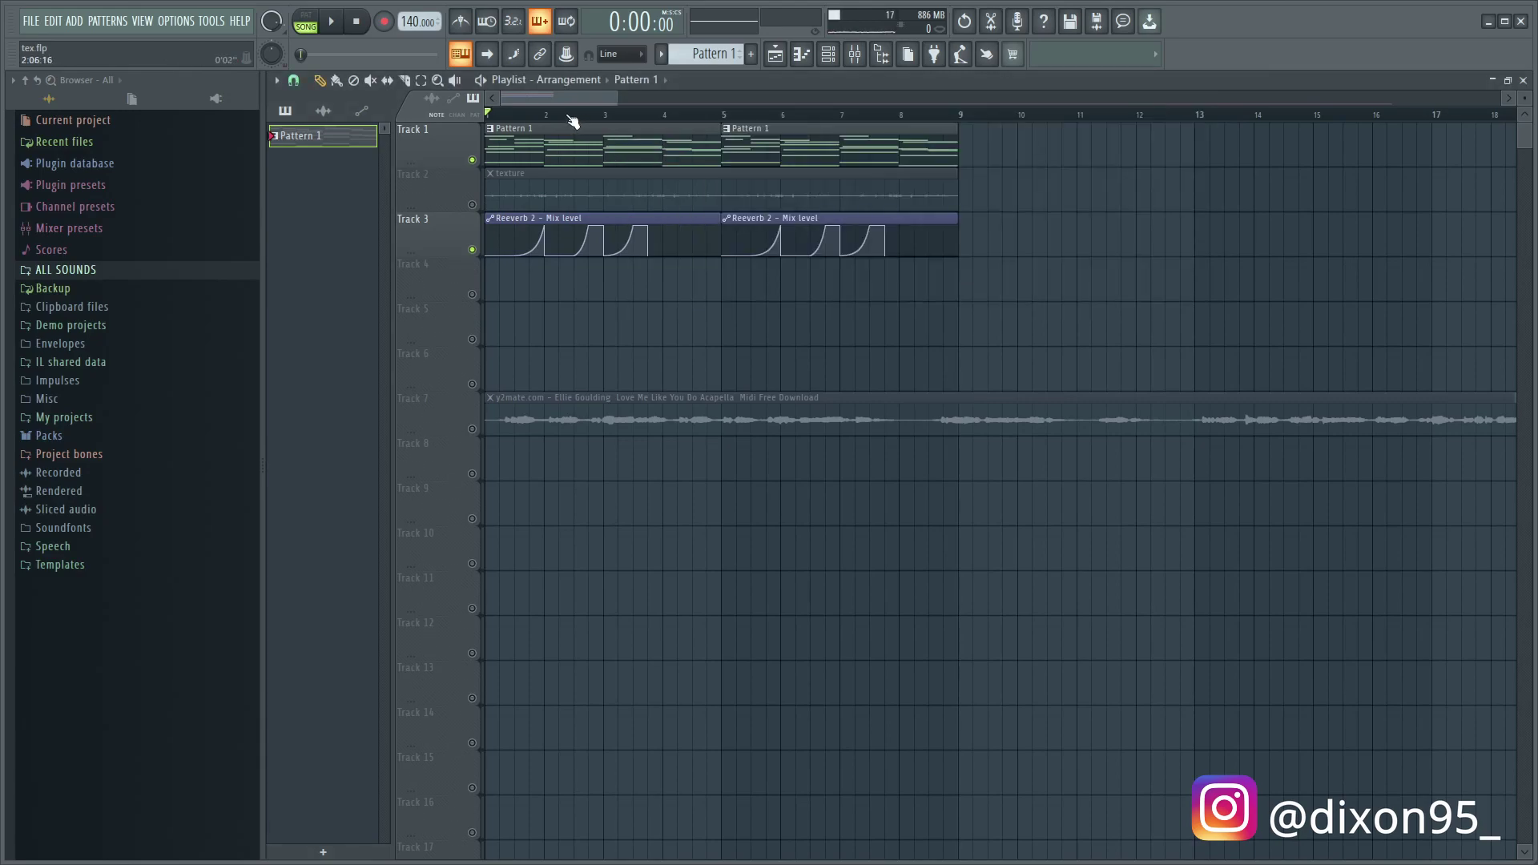
key(space)
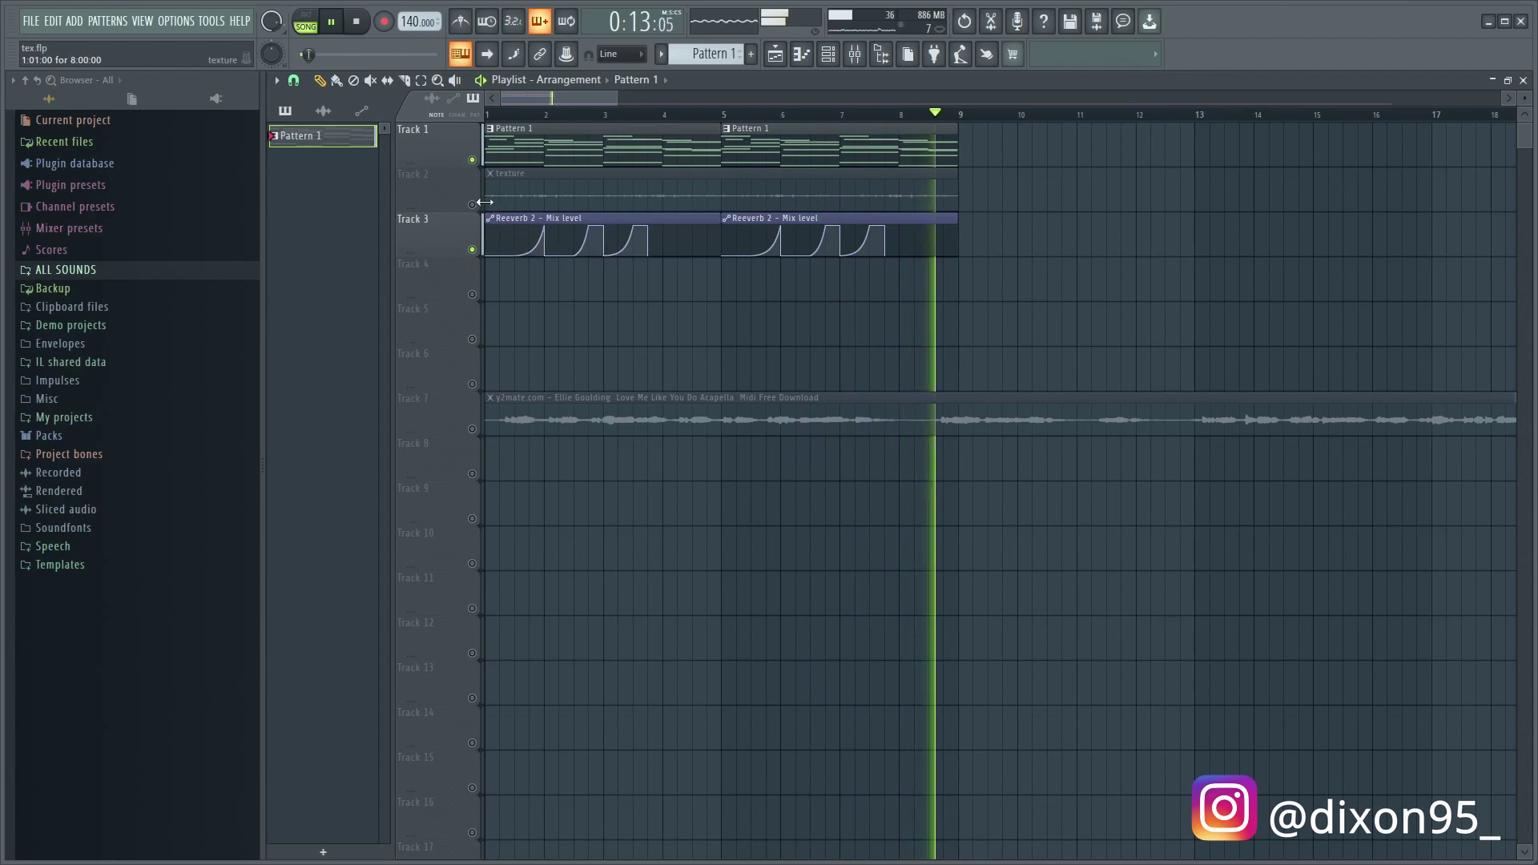
key(space)
Unmute the texture on Track 2 and play it soloed
click(827, 55)
click(543, 93)
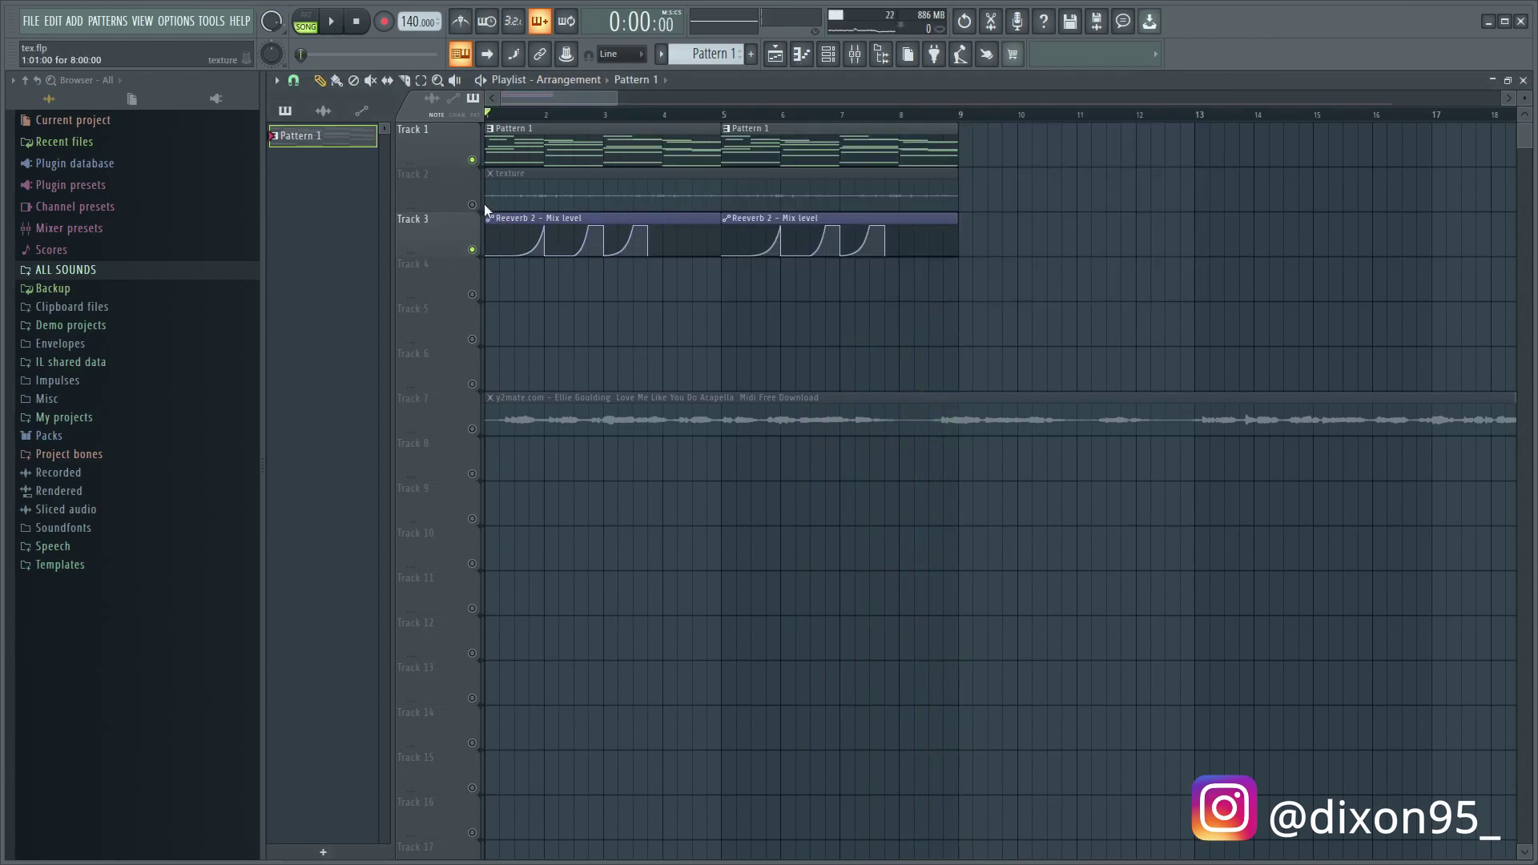
click(473, 205)
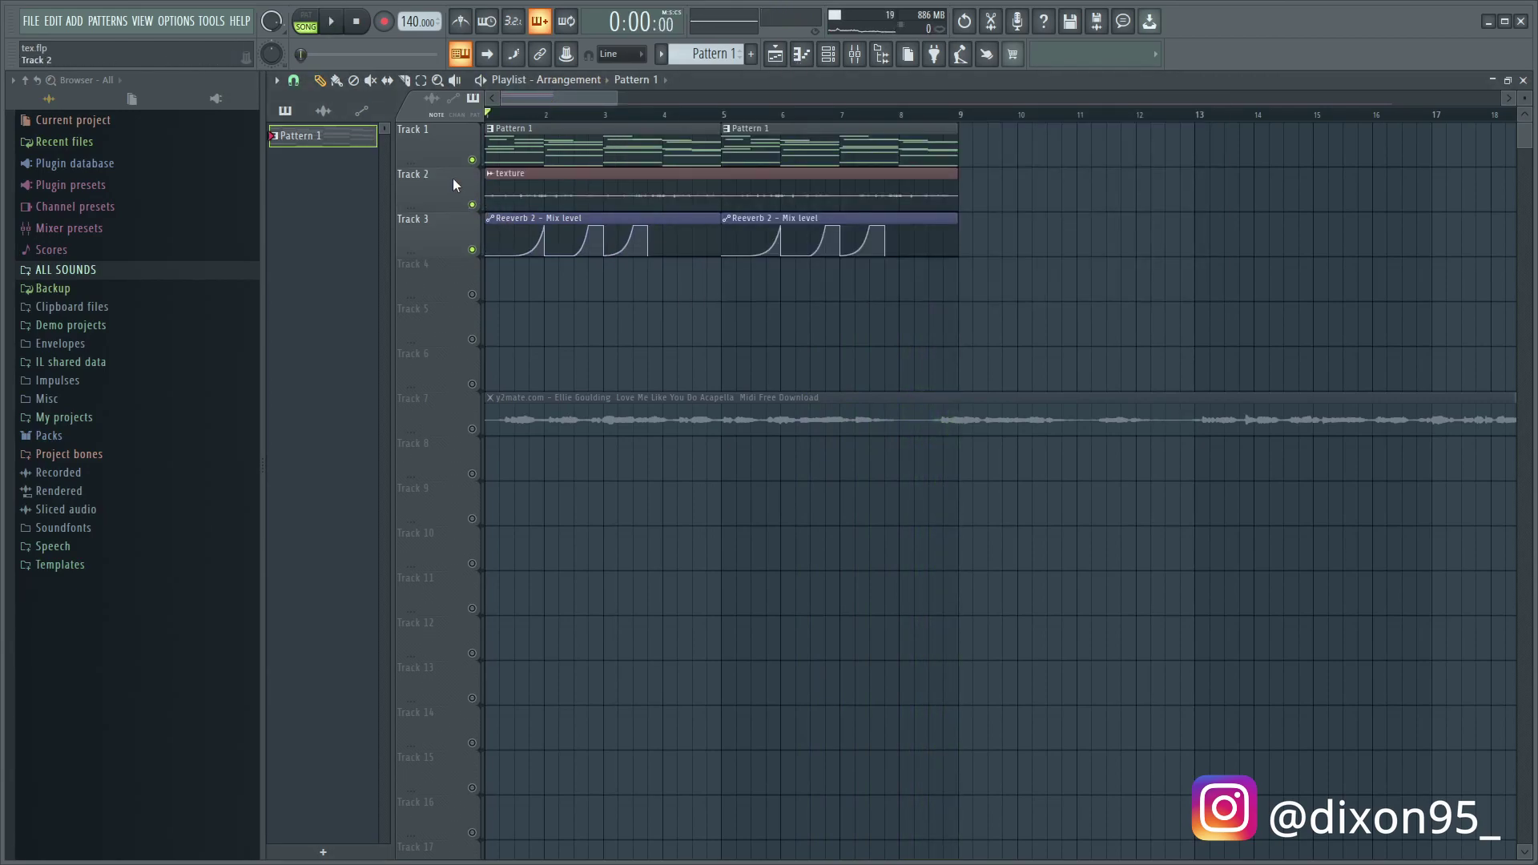
right_click(472, 204)
key(space)
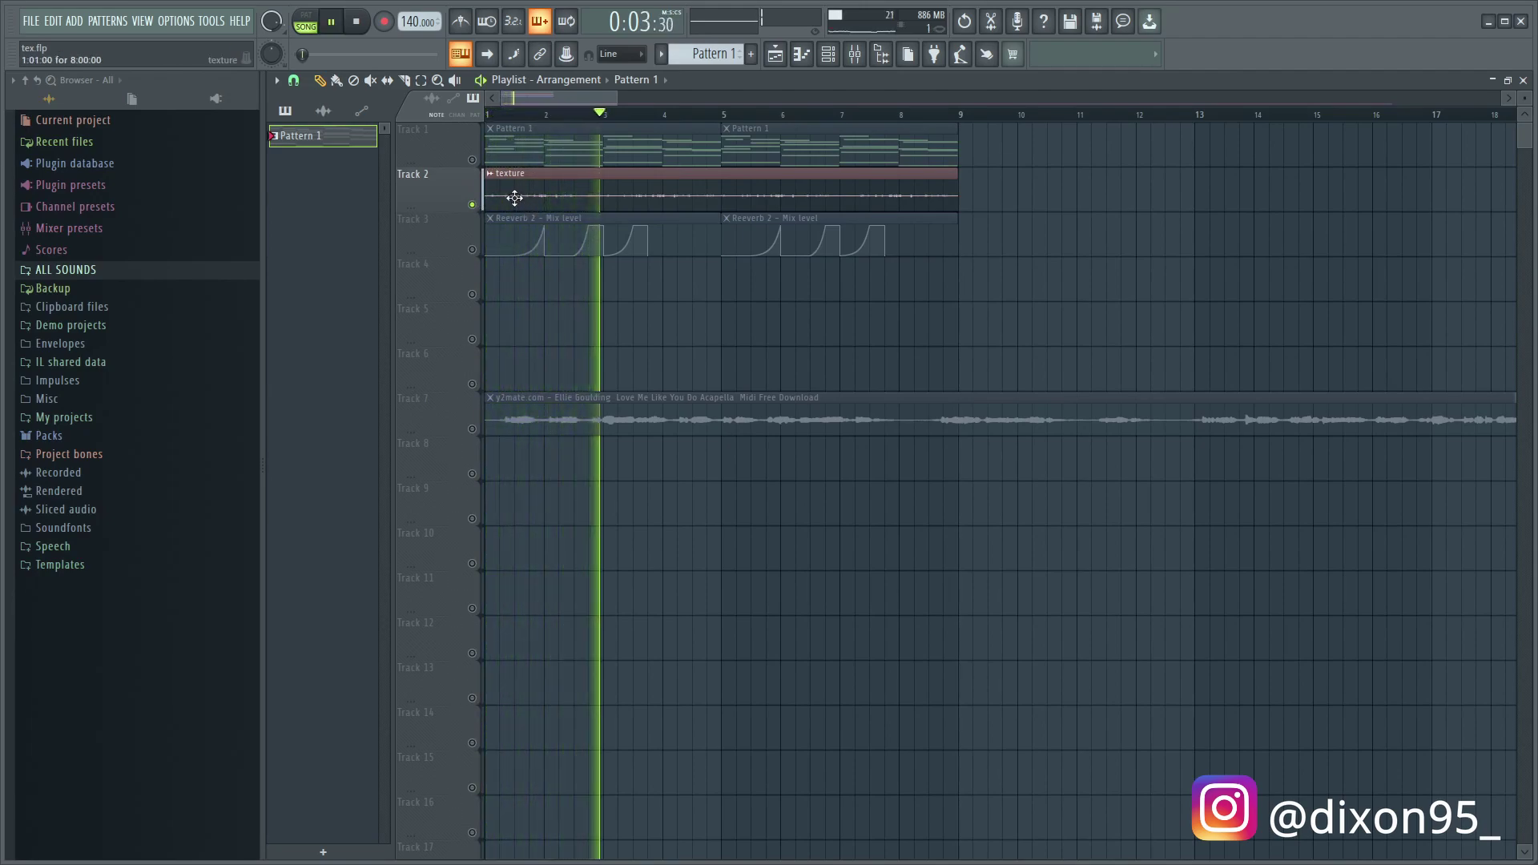
Release Track 2's solo and play the full arrangement from the beginning
right_click(472, 204)
key(space)
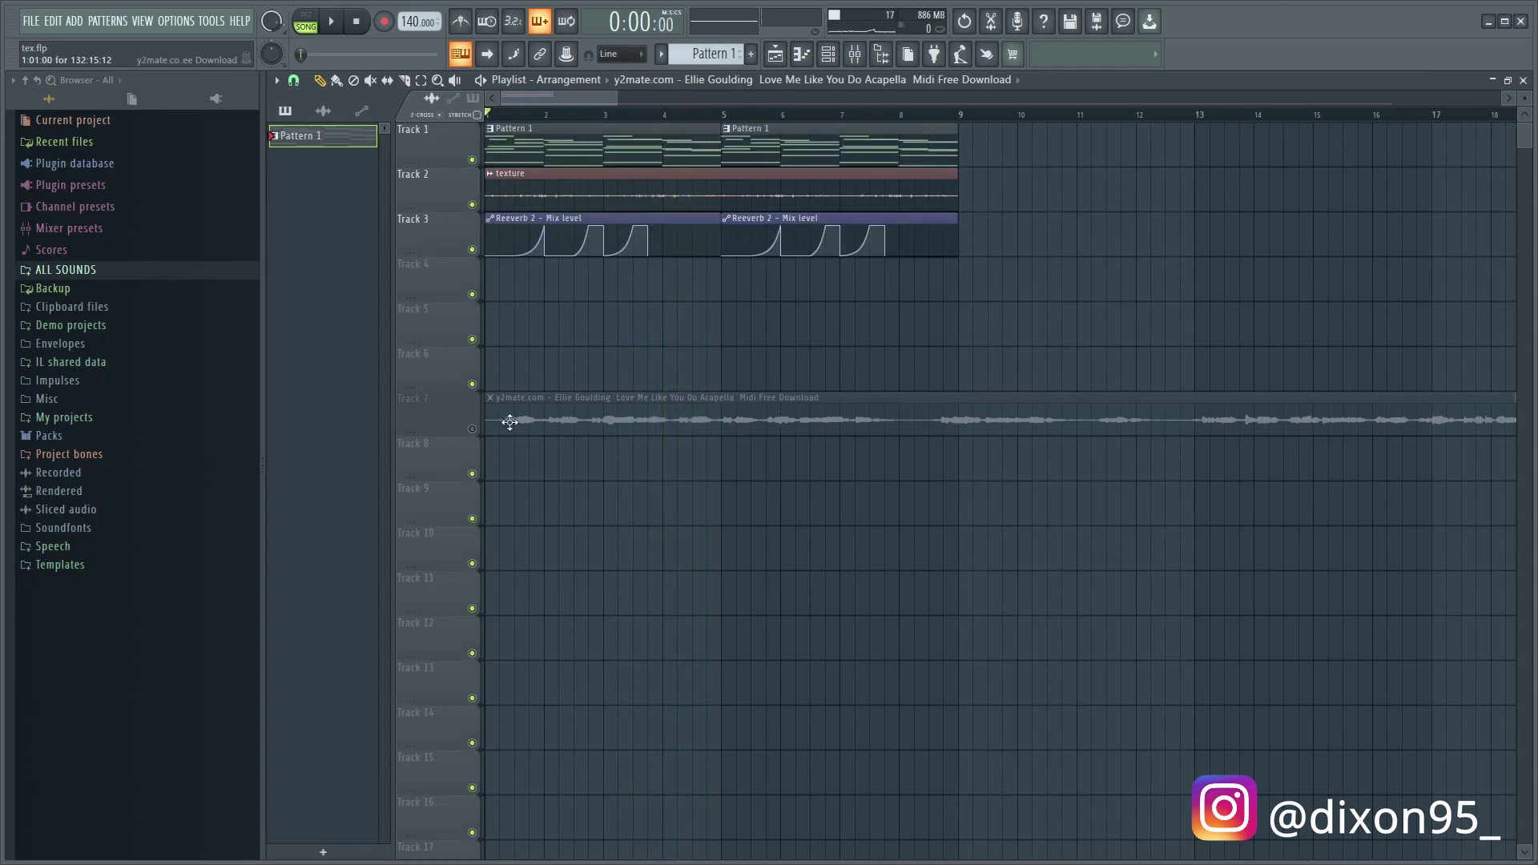
key(space)
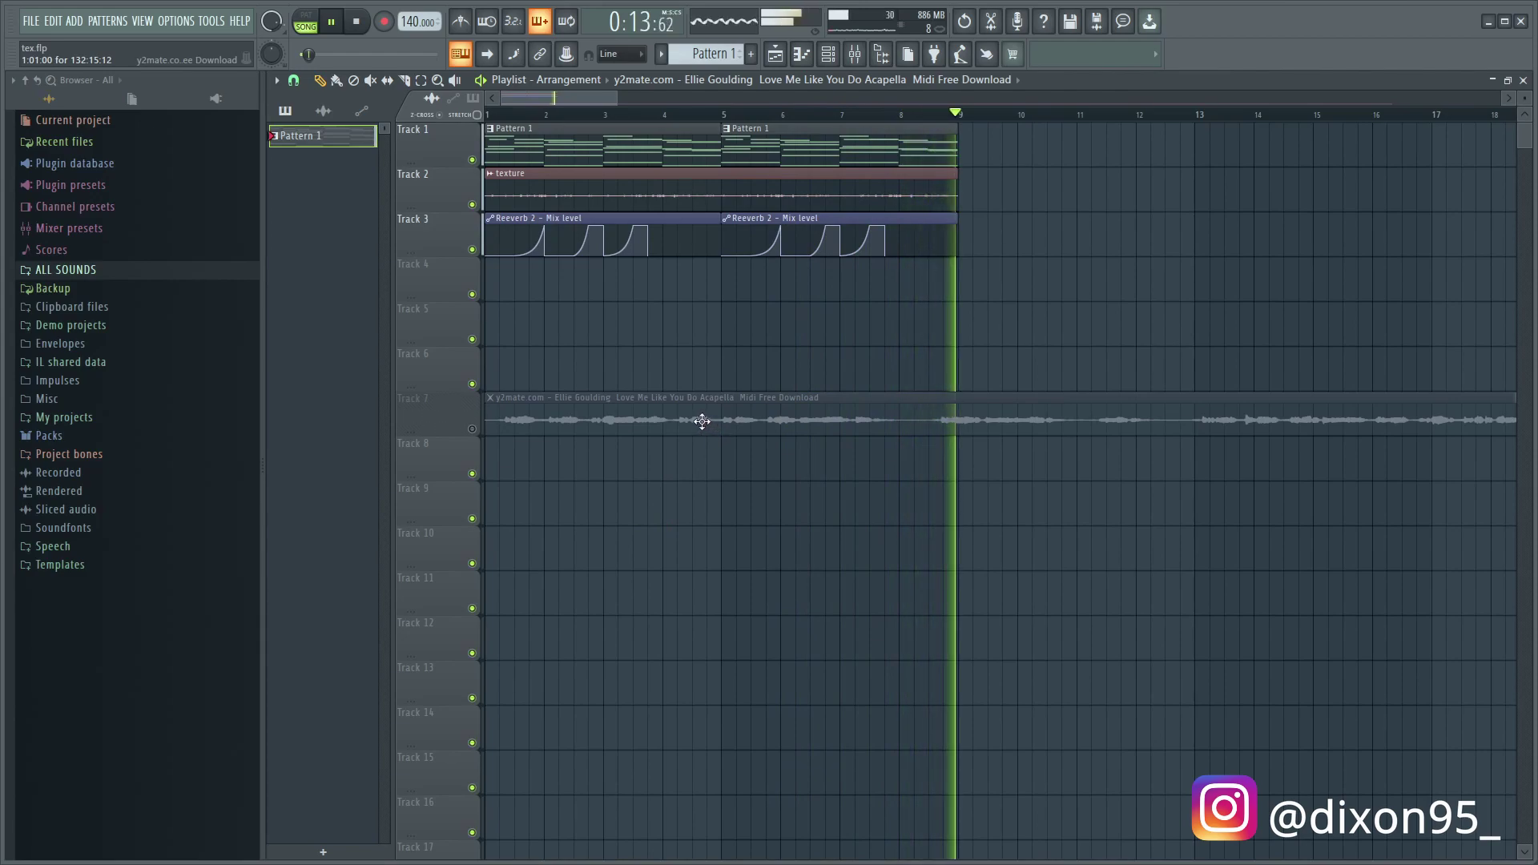
Unmute the vocal clip on Track 7 and turn off the metronome
key(space)
scroll(532, 495, down, 4)
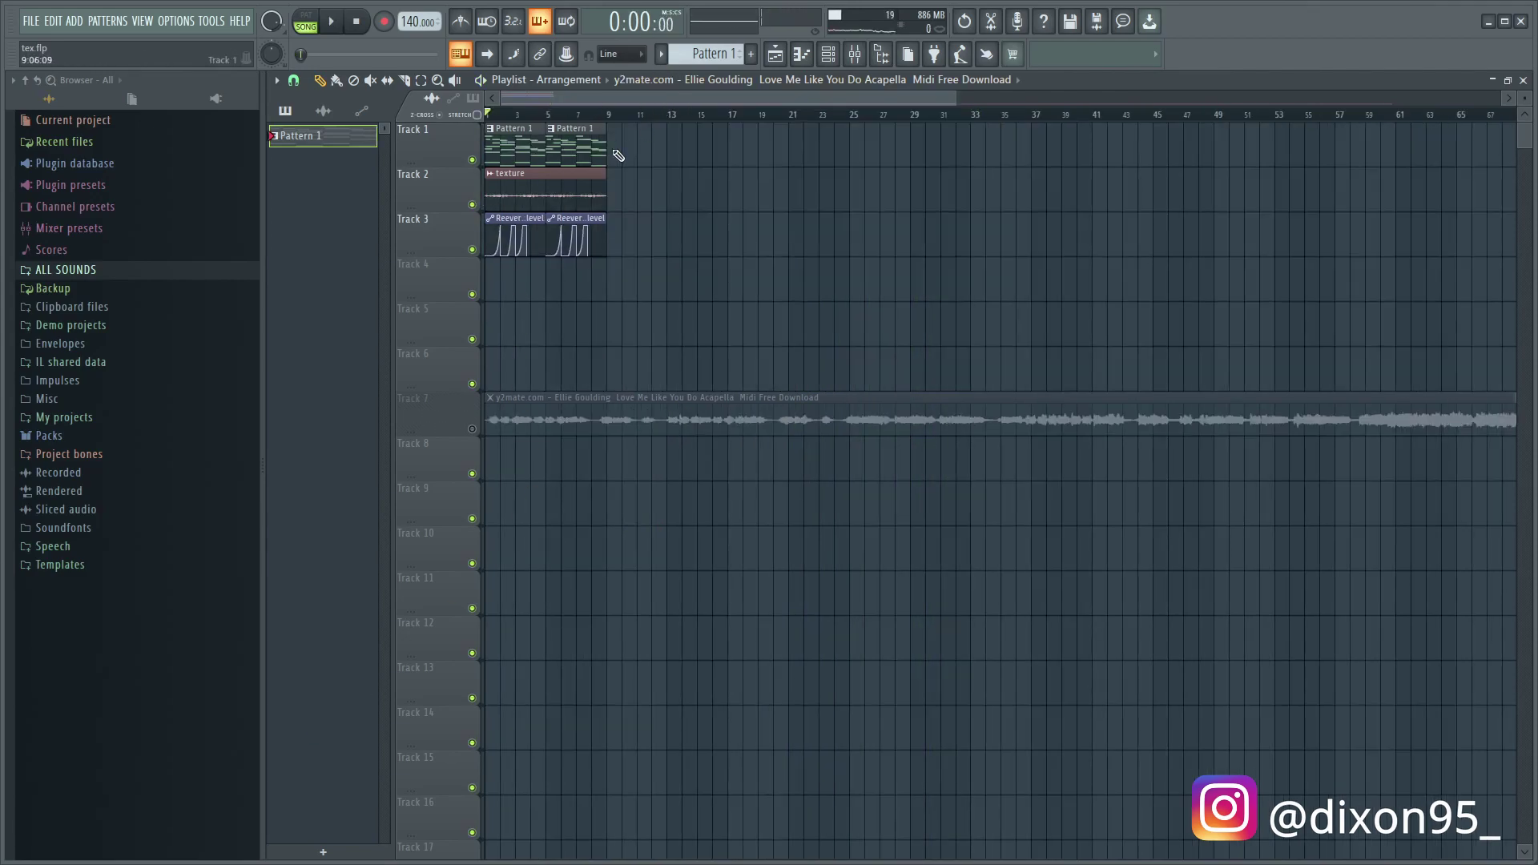
click(472, 429)
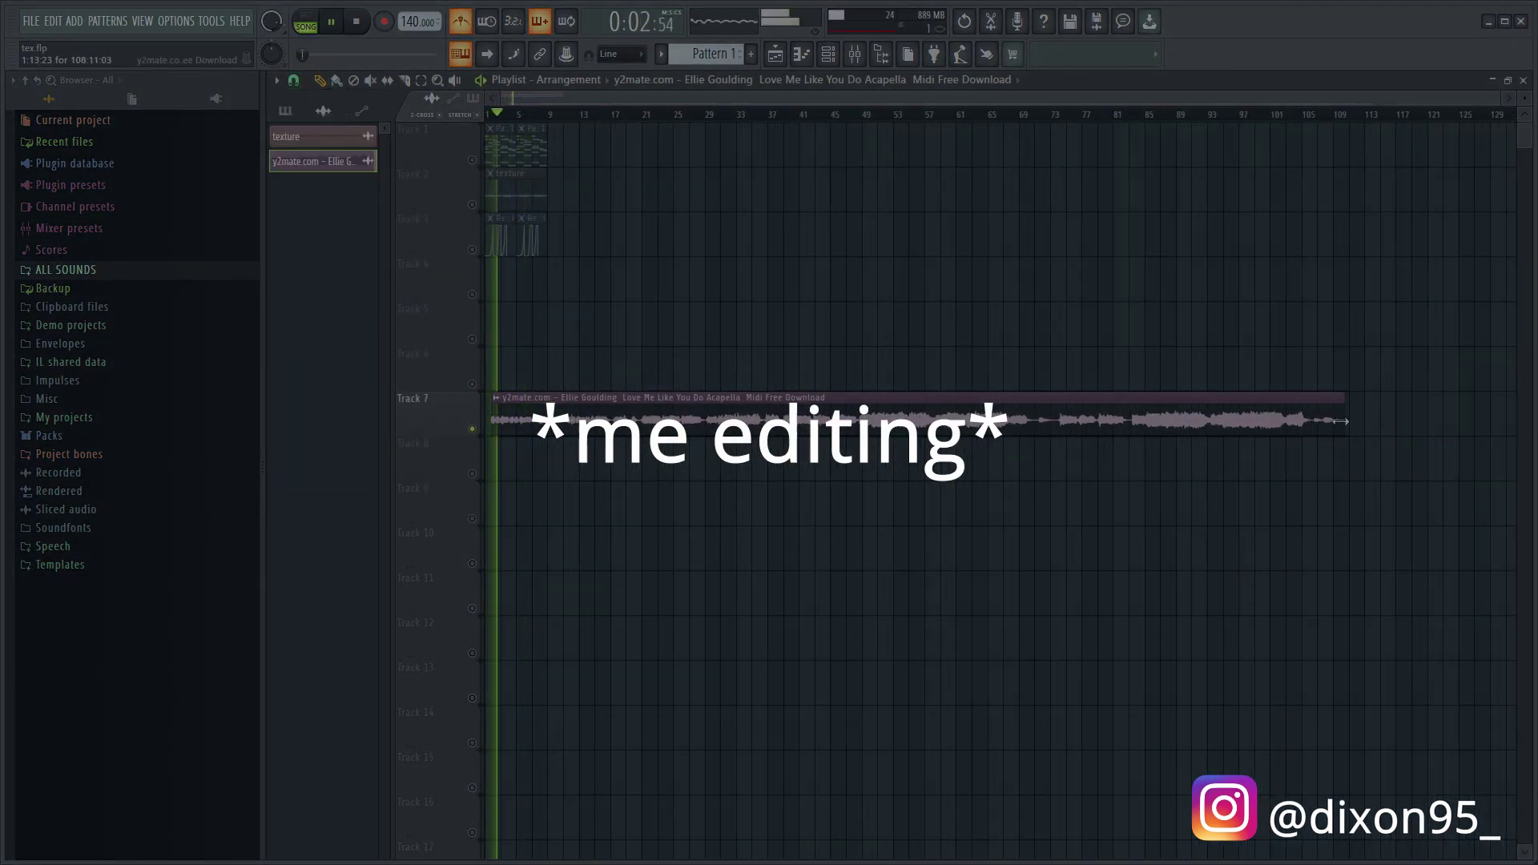
click(460, 21)
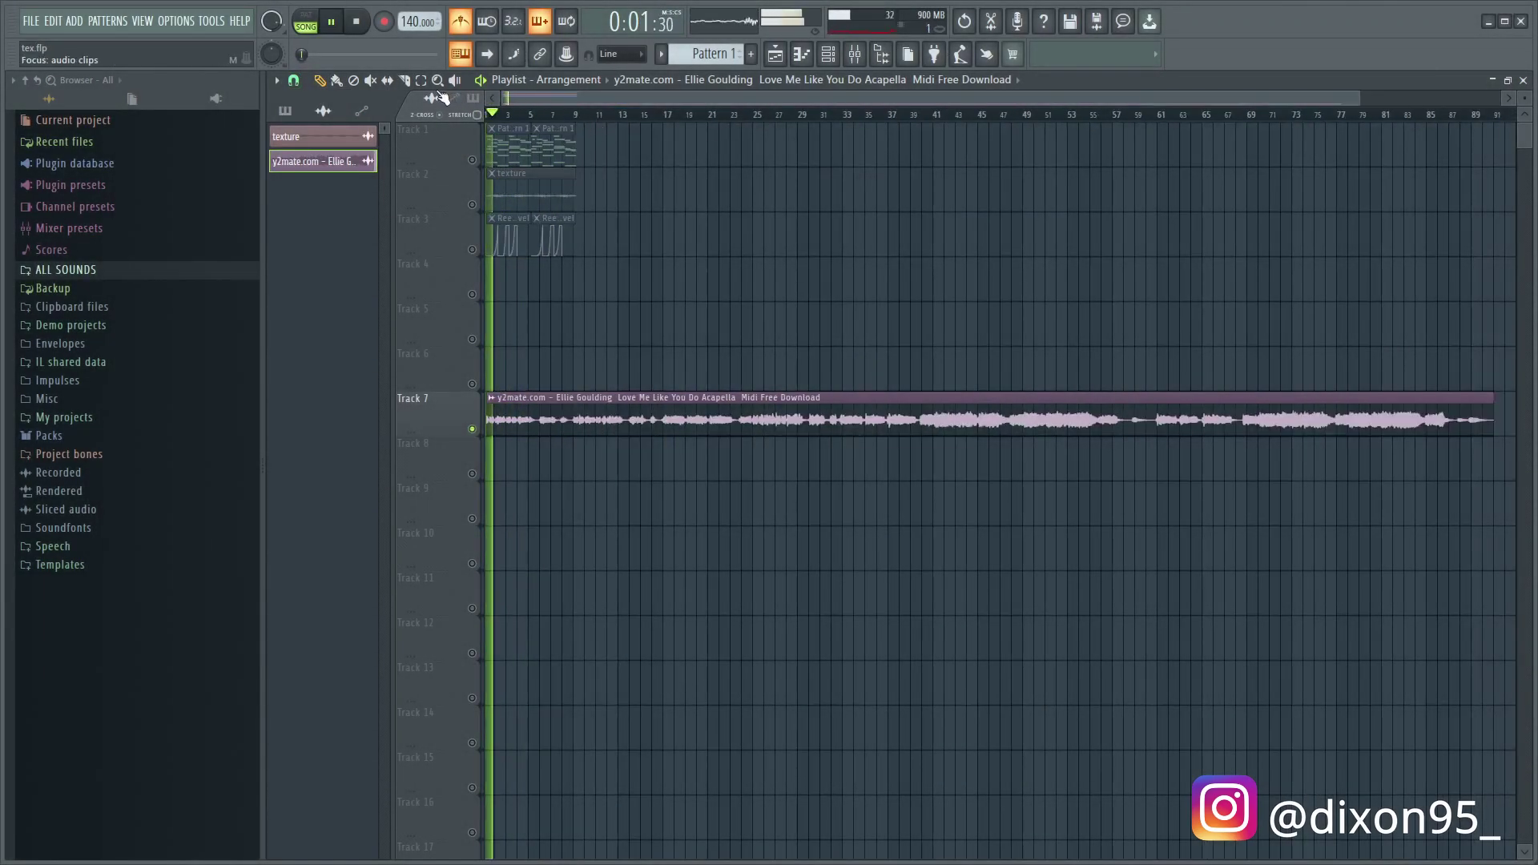
Move the song position to around bar 26 and slice the vocal clip near its end
drag(839, 524, 308, 76)
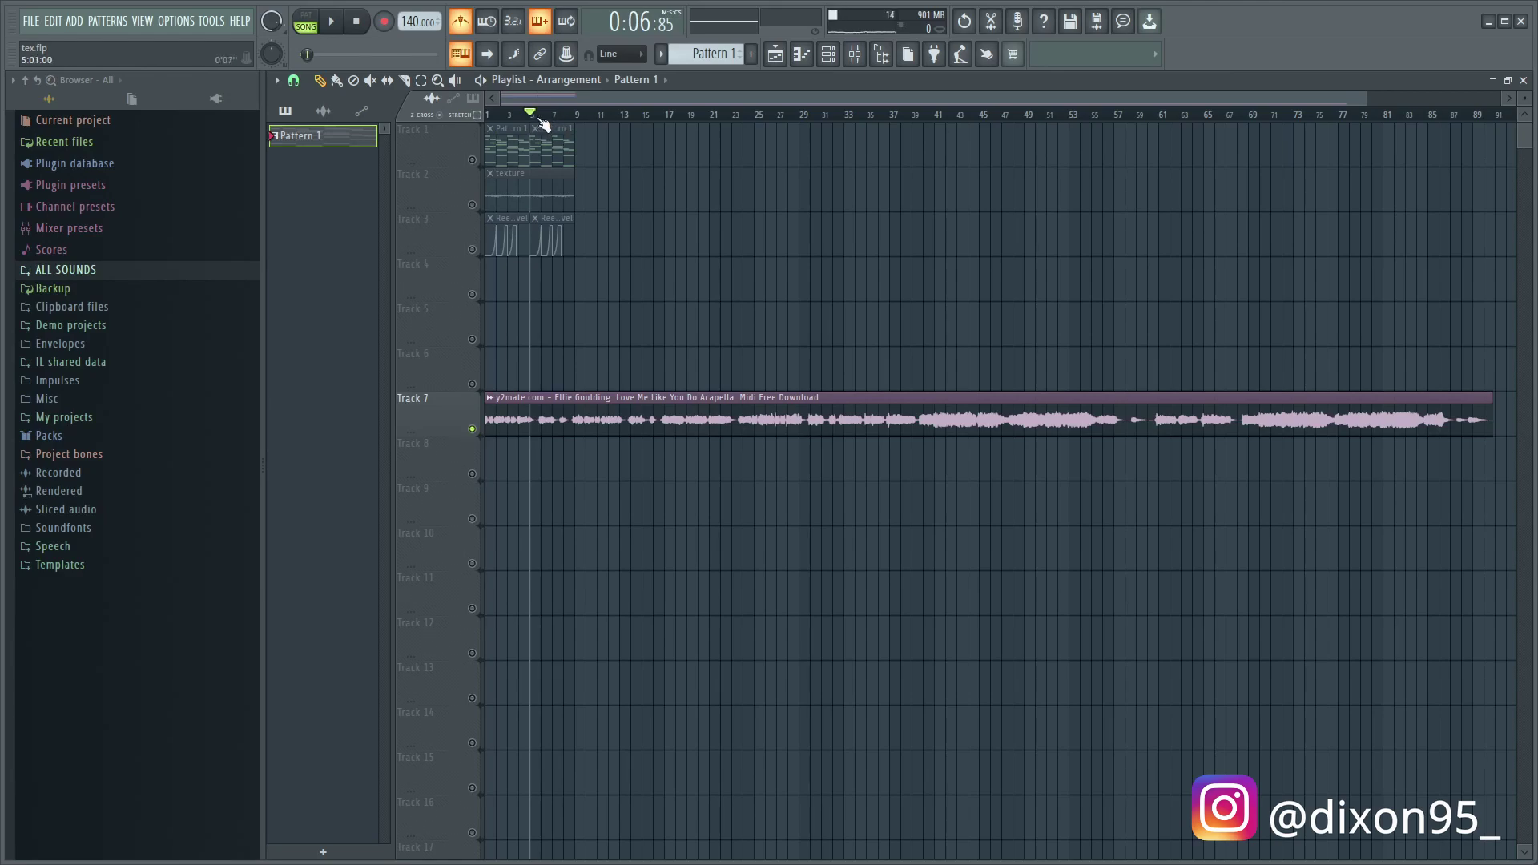
drag(590, 119, 842, 118)
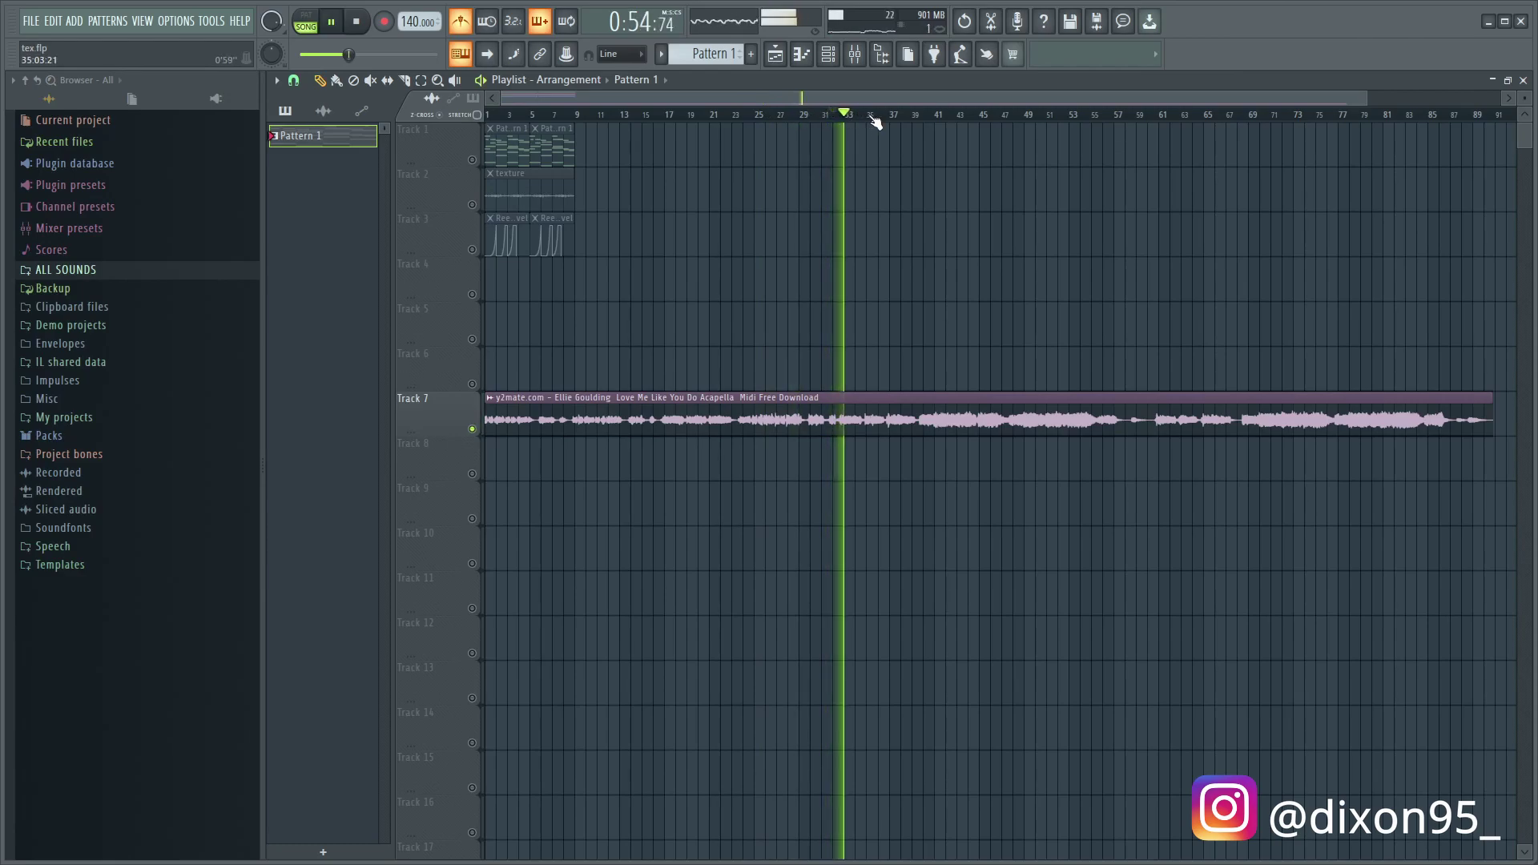
key(space)
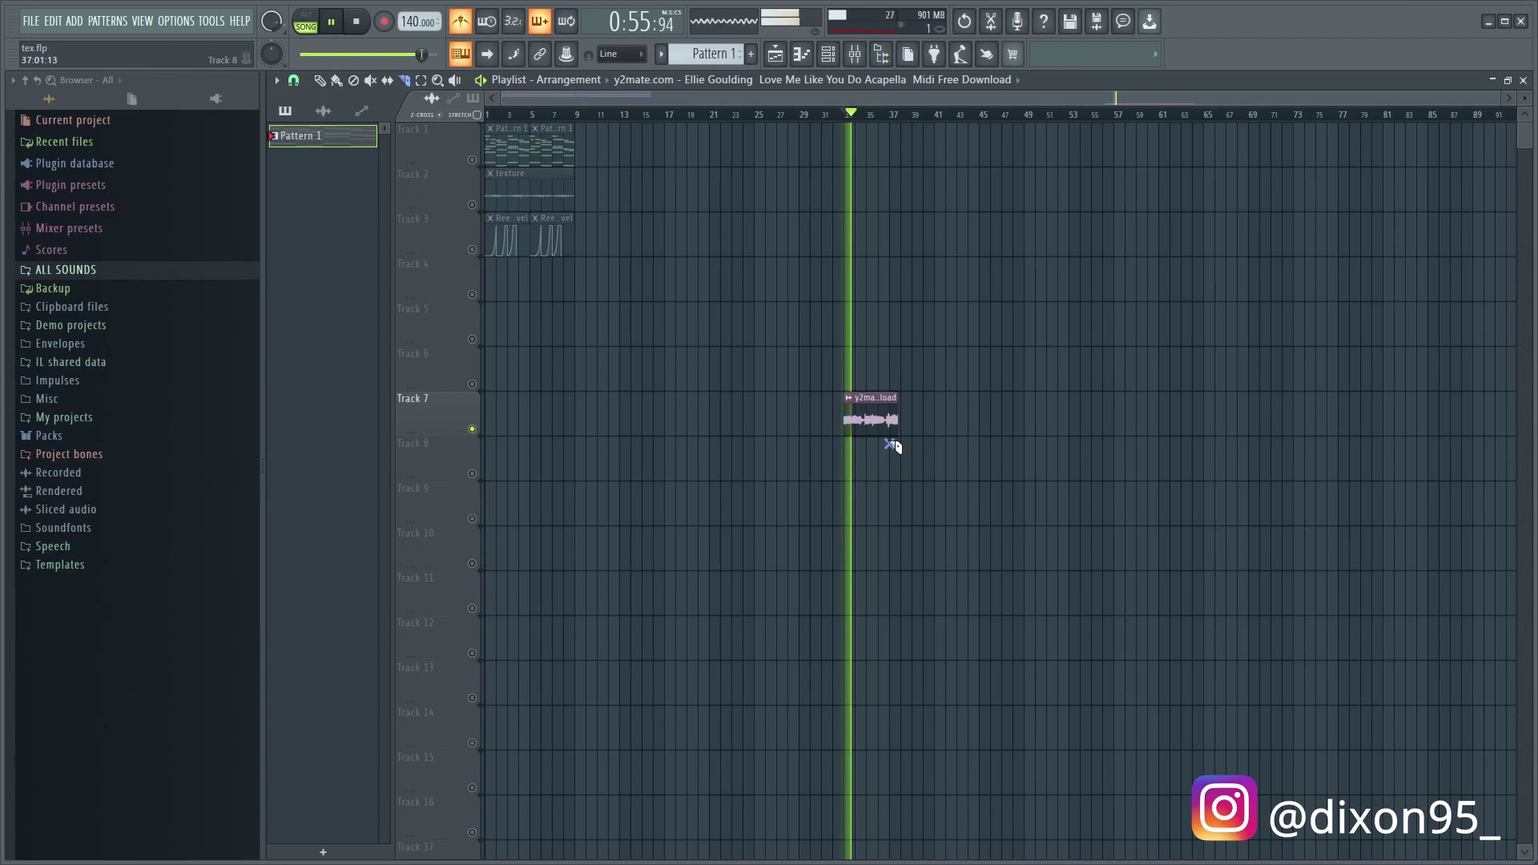
drag(889, 447, 891, 391)
Move the short vocal chop back to bar 1 and open its channel settings
key(space)
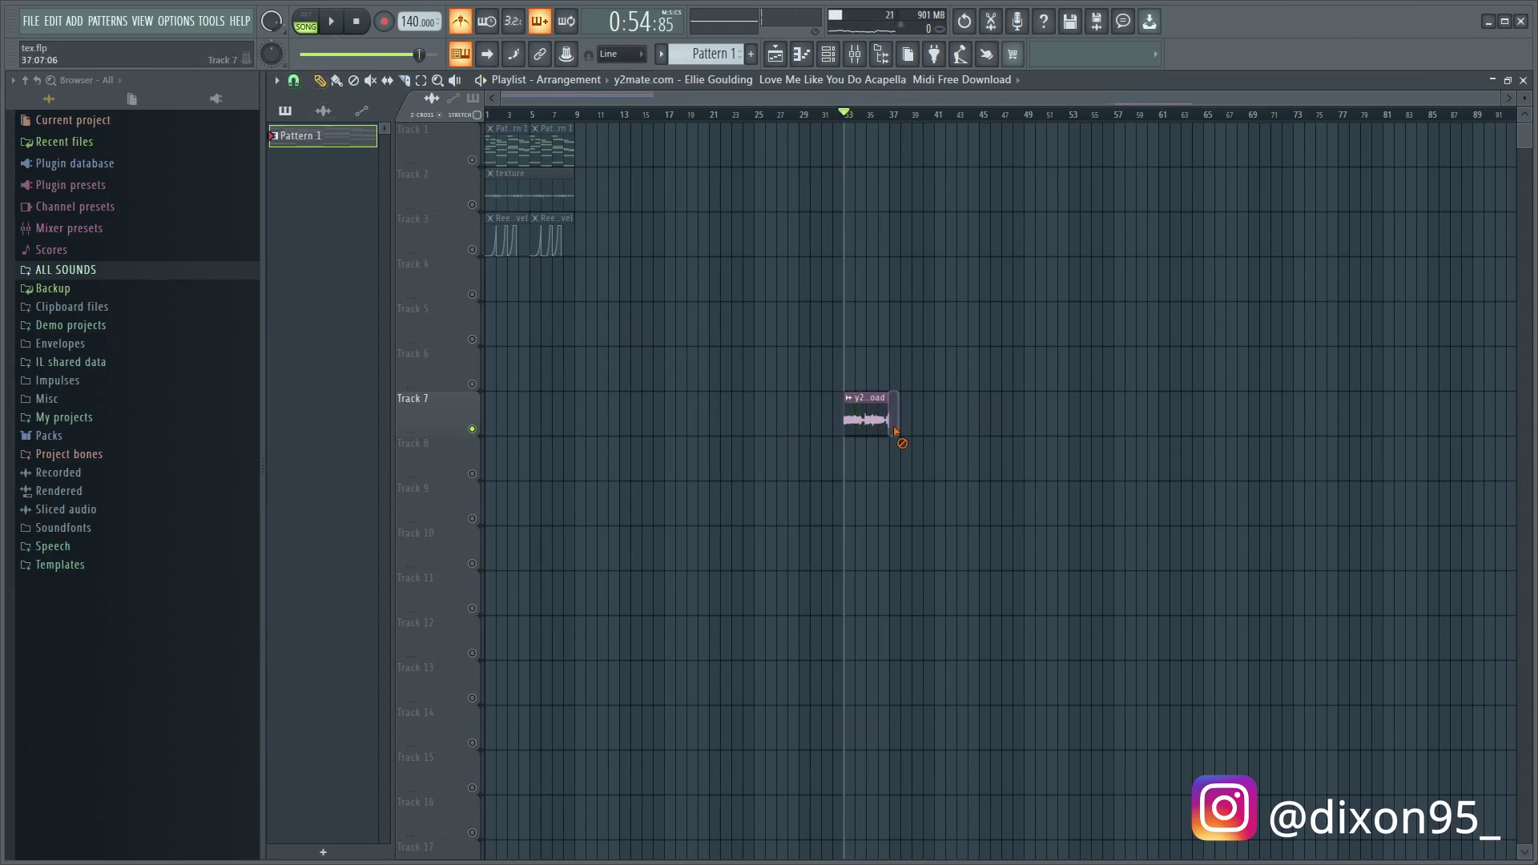
drag(515, 365, 482, 365)
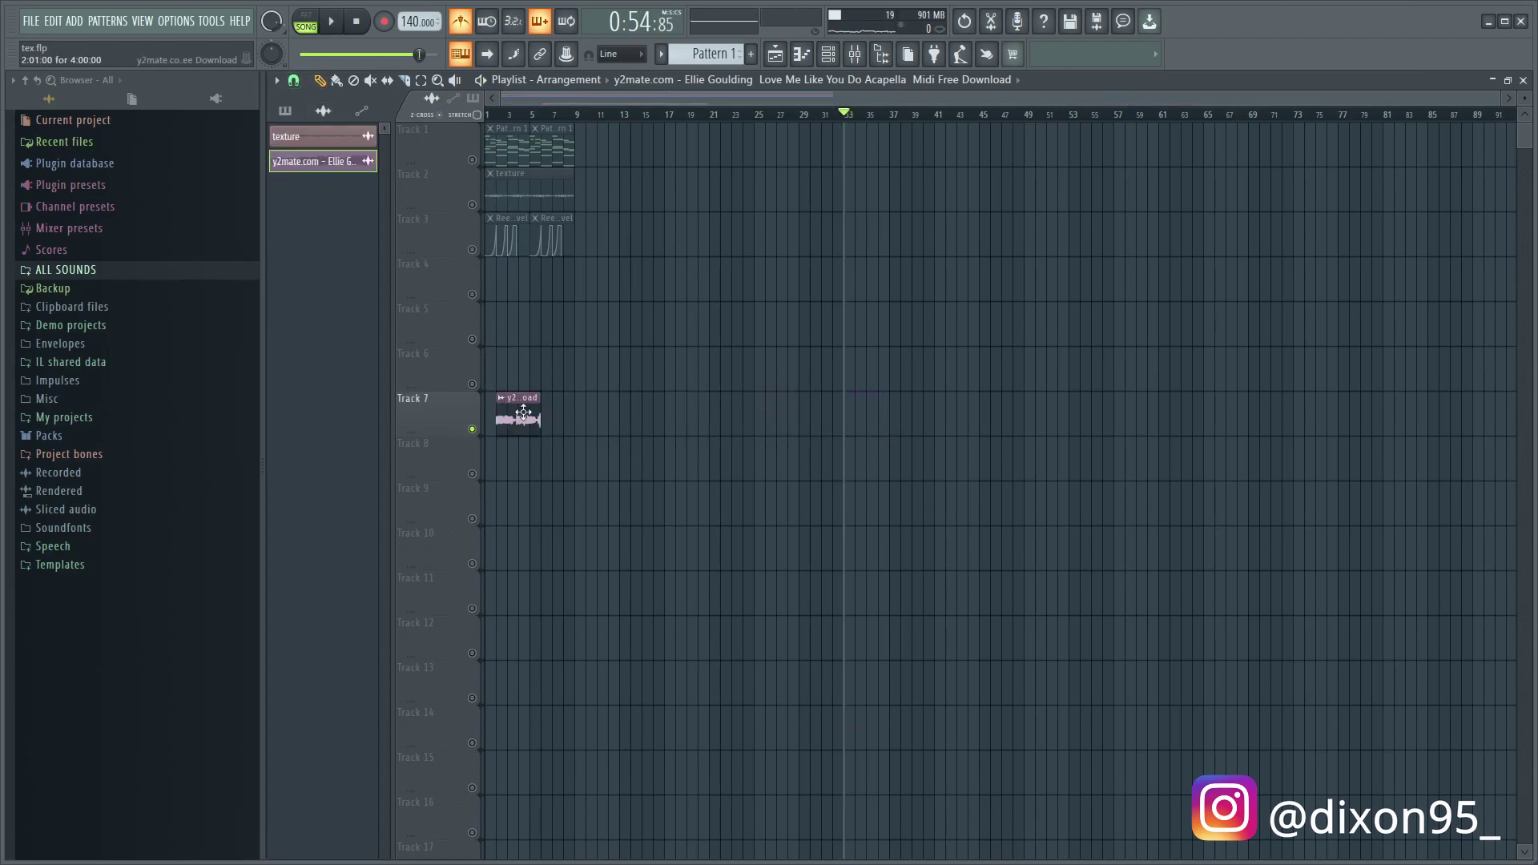
double_click(500, 410)
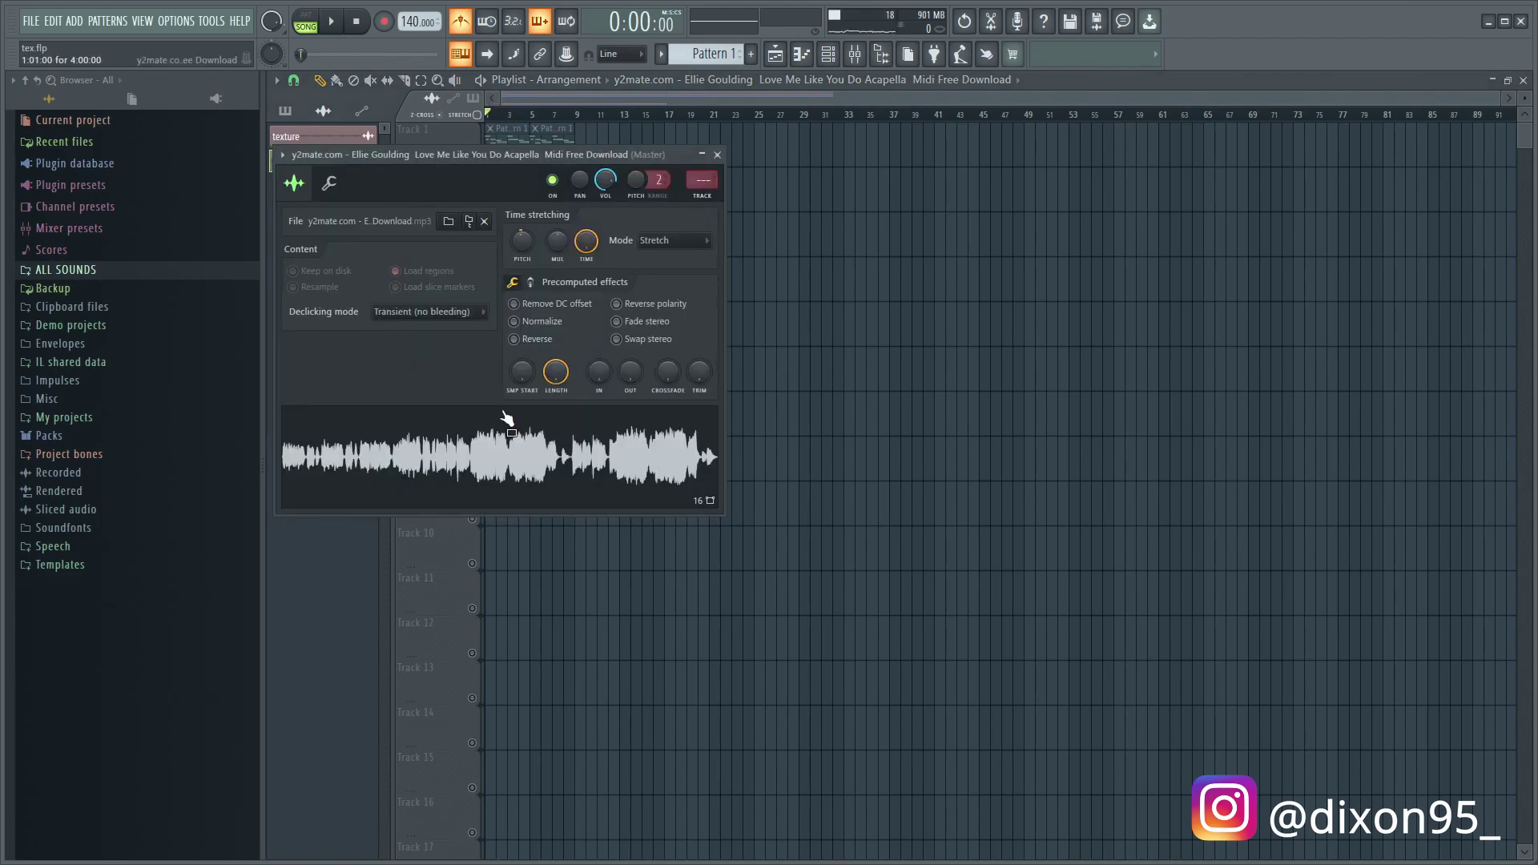
Close the vocal settings and show Pattern 1's Xpand!2 notes in the piano roll
click(662, 98)
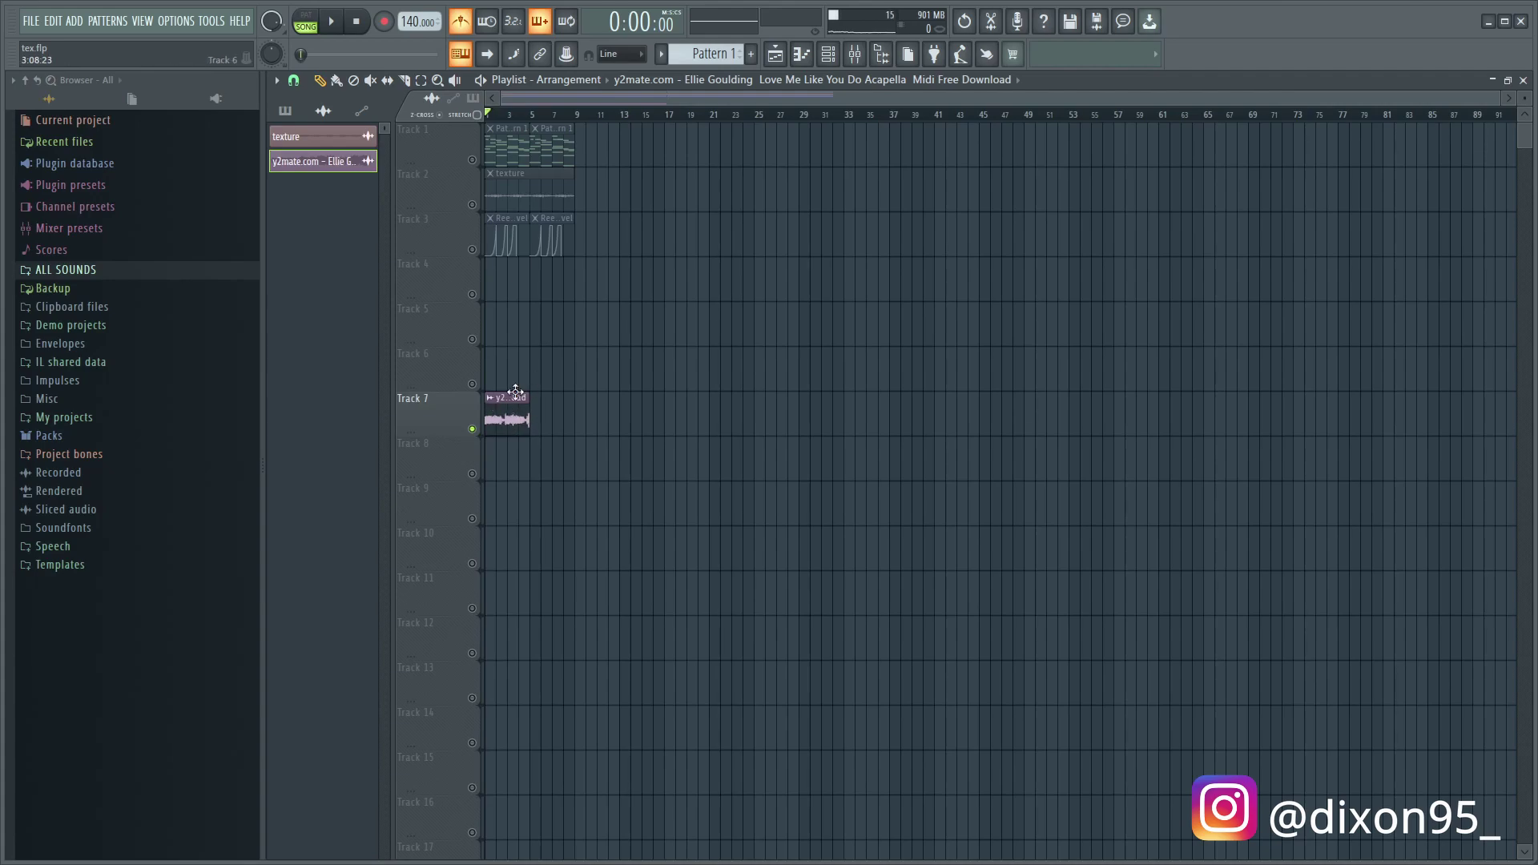
double_click(502, 154)
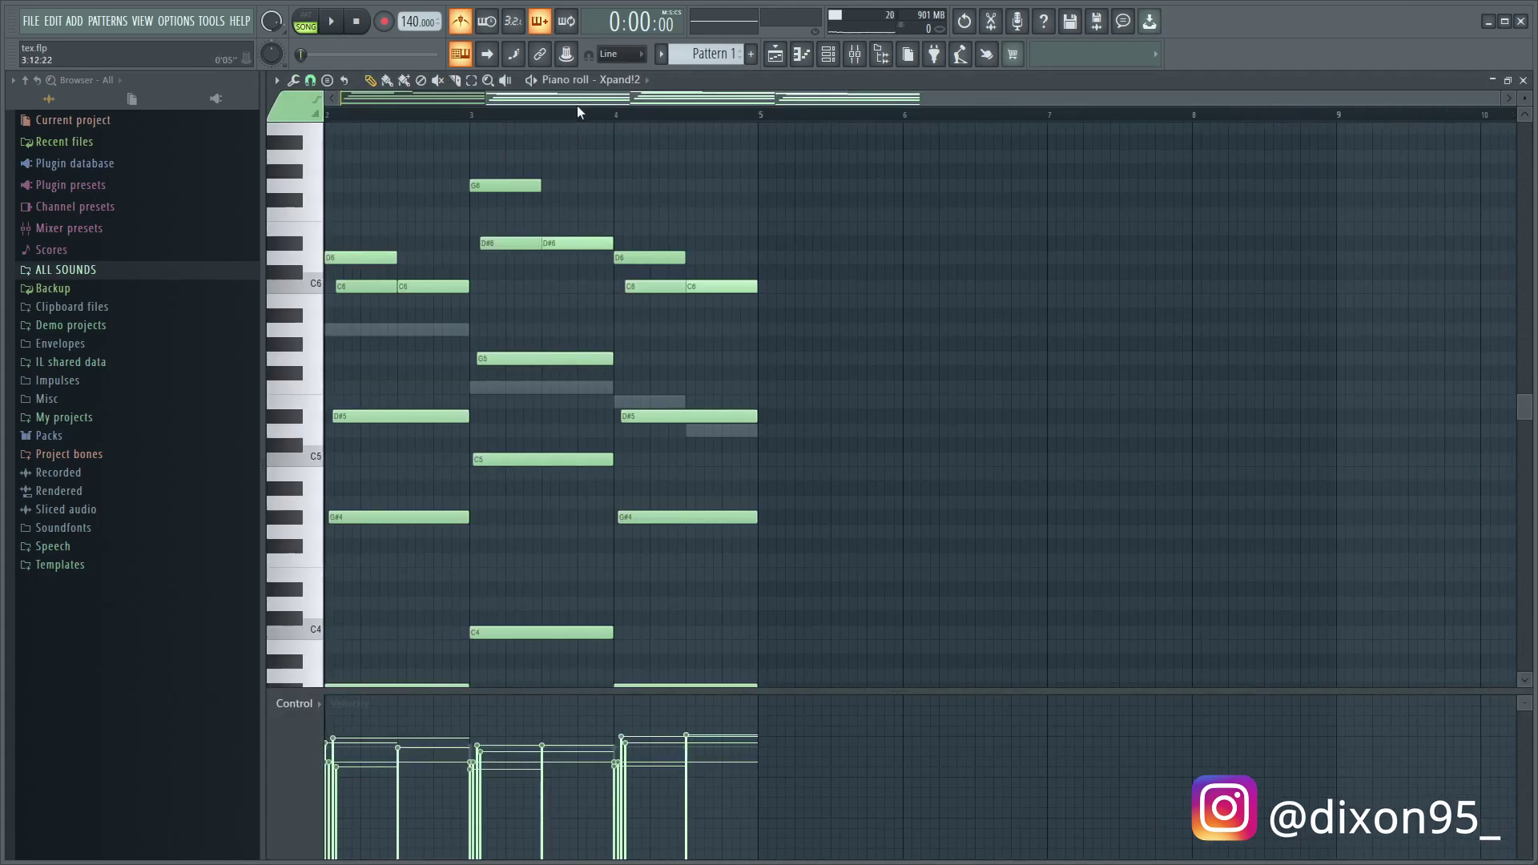
scroll(388, 505, down, 3)
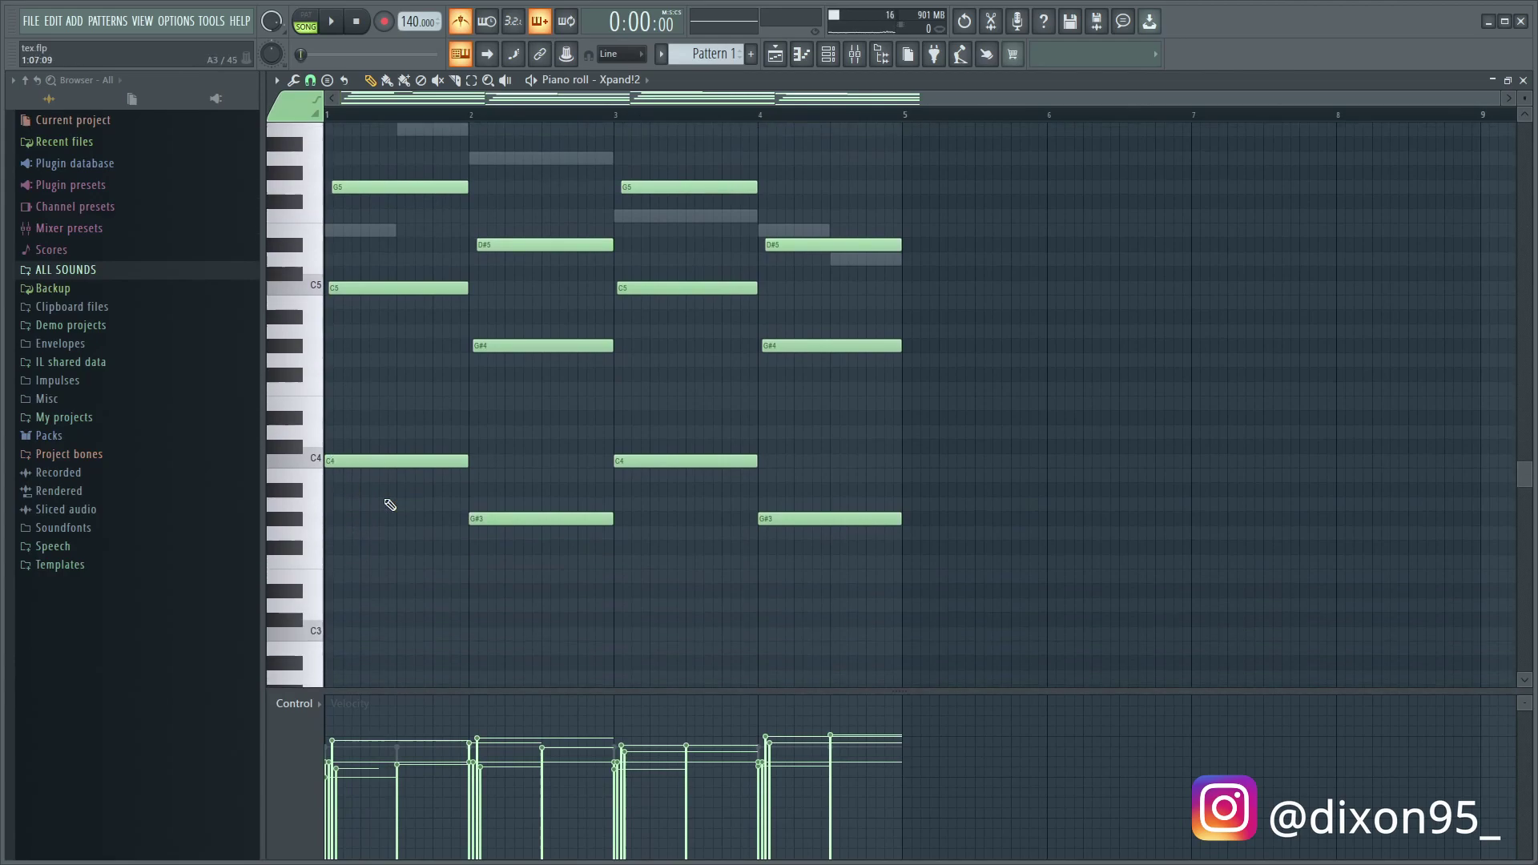
Return to the playlist and briefly open the vocal sample's channel settings
scroll(543, 448, down, 4)
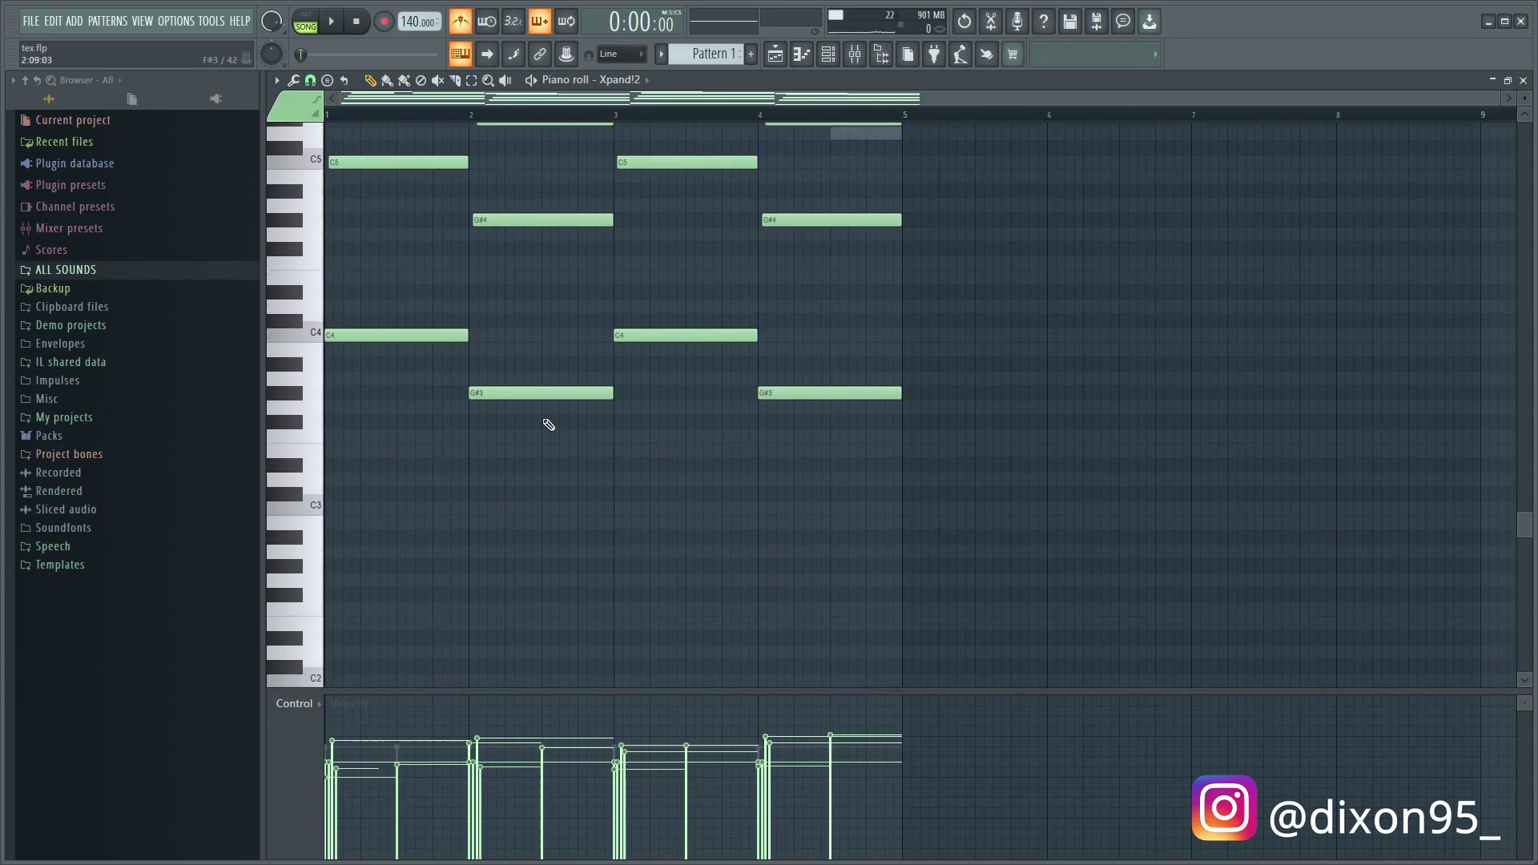
click(775, 54)
double_click(510, 402)
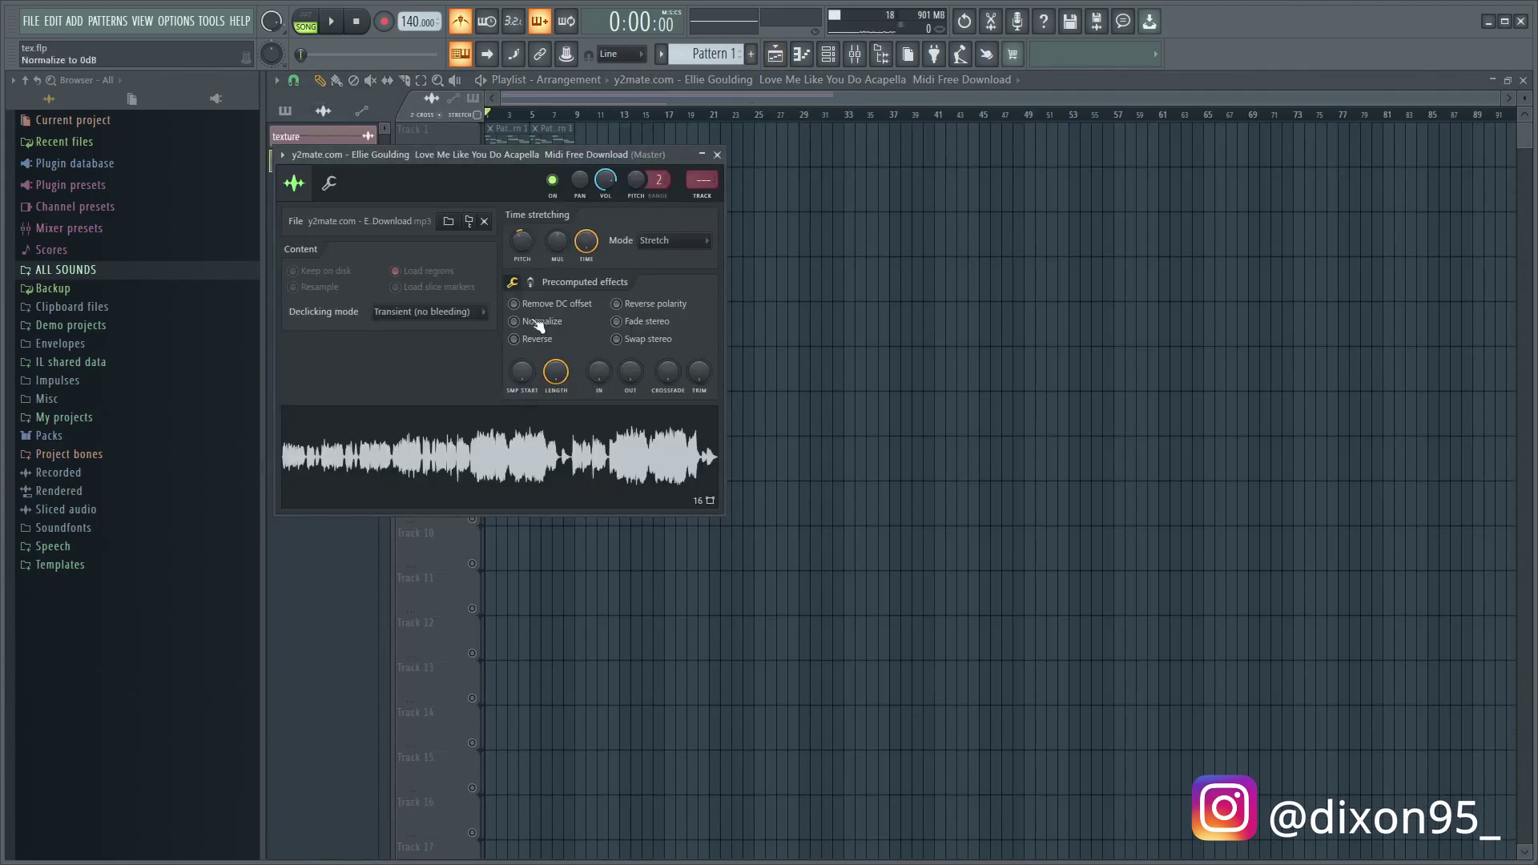
drag(508, 157, 773, 175)
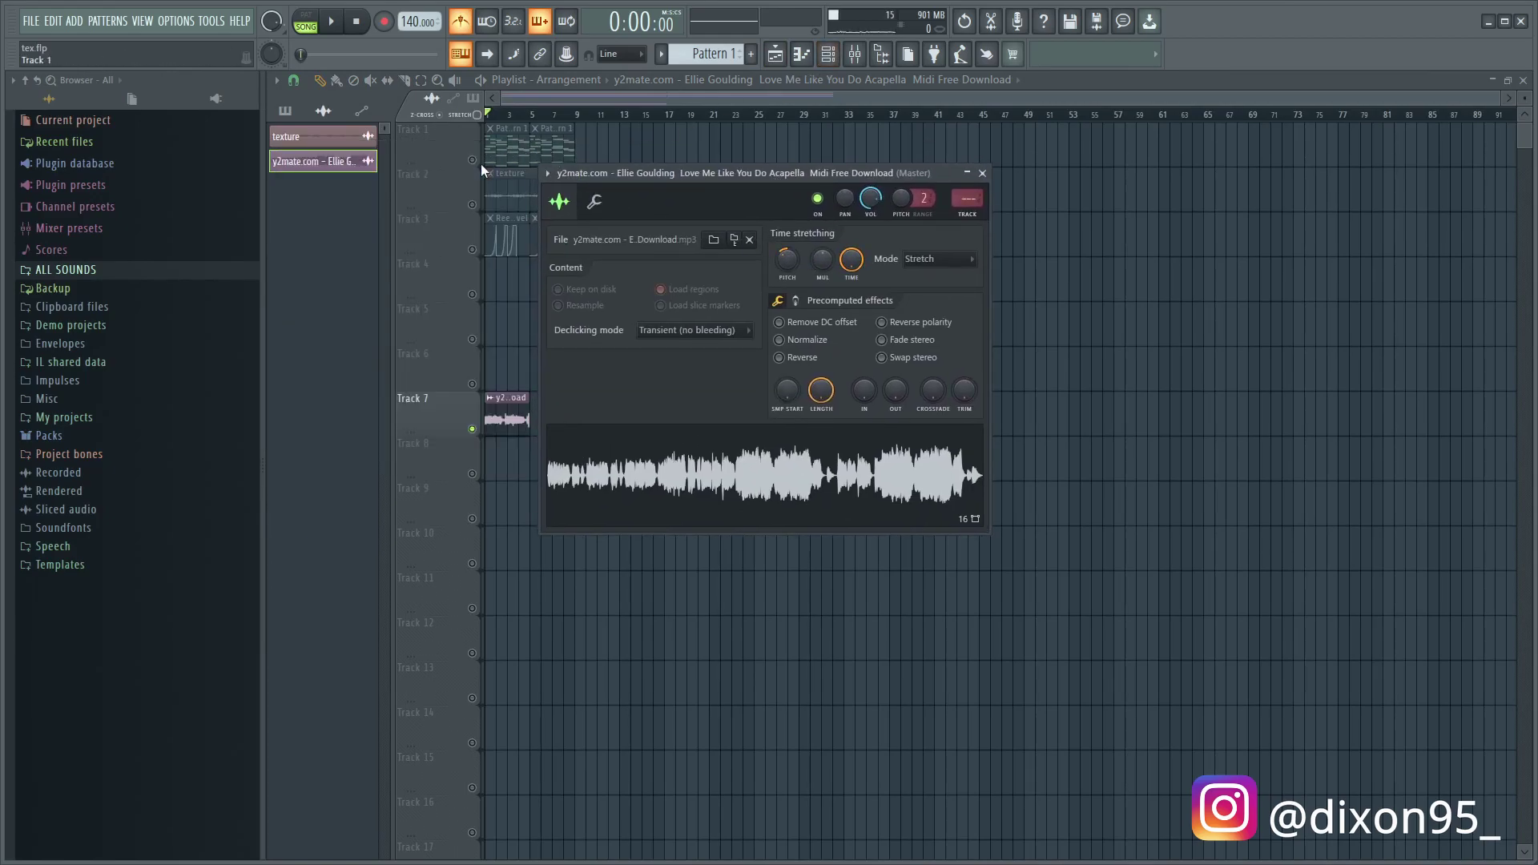
key(Escape)
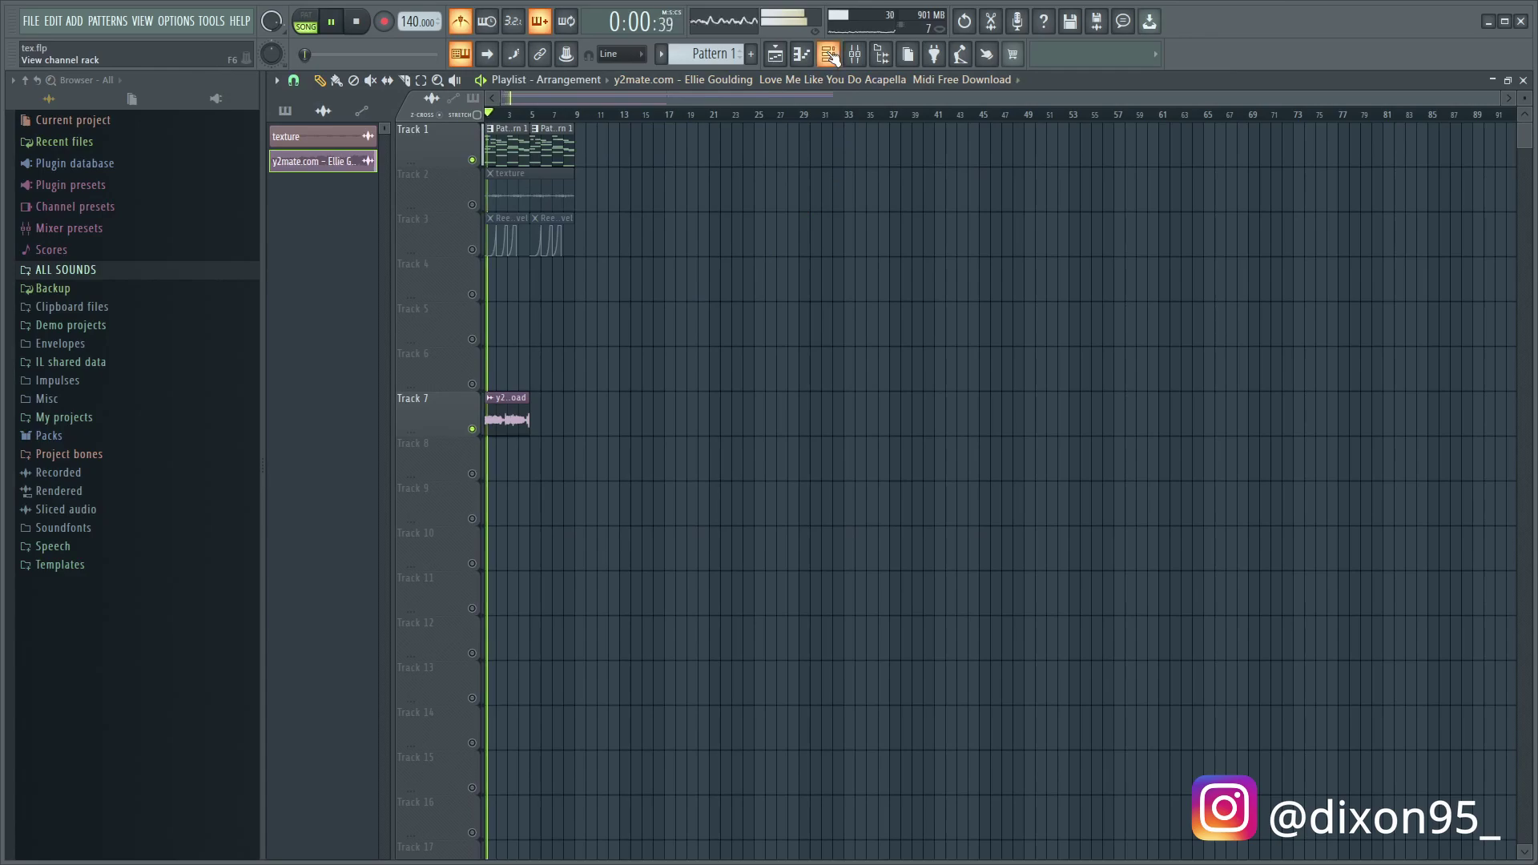
Reset the vocal sample's pitch and set its time-stretching mode to Auto
click(829, 54)
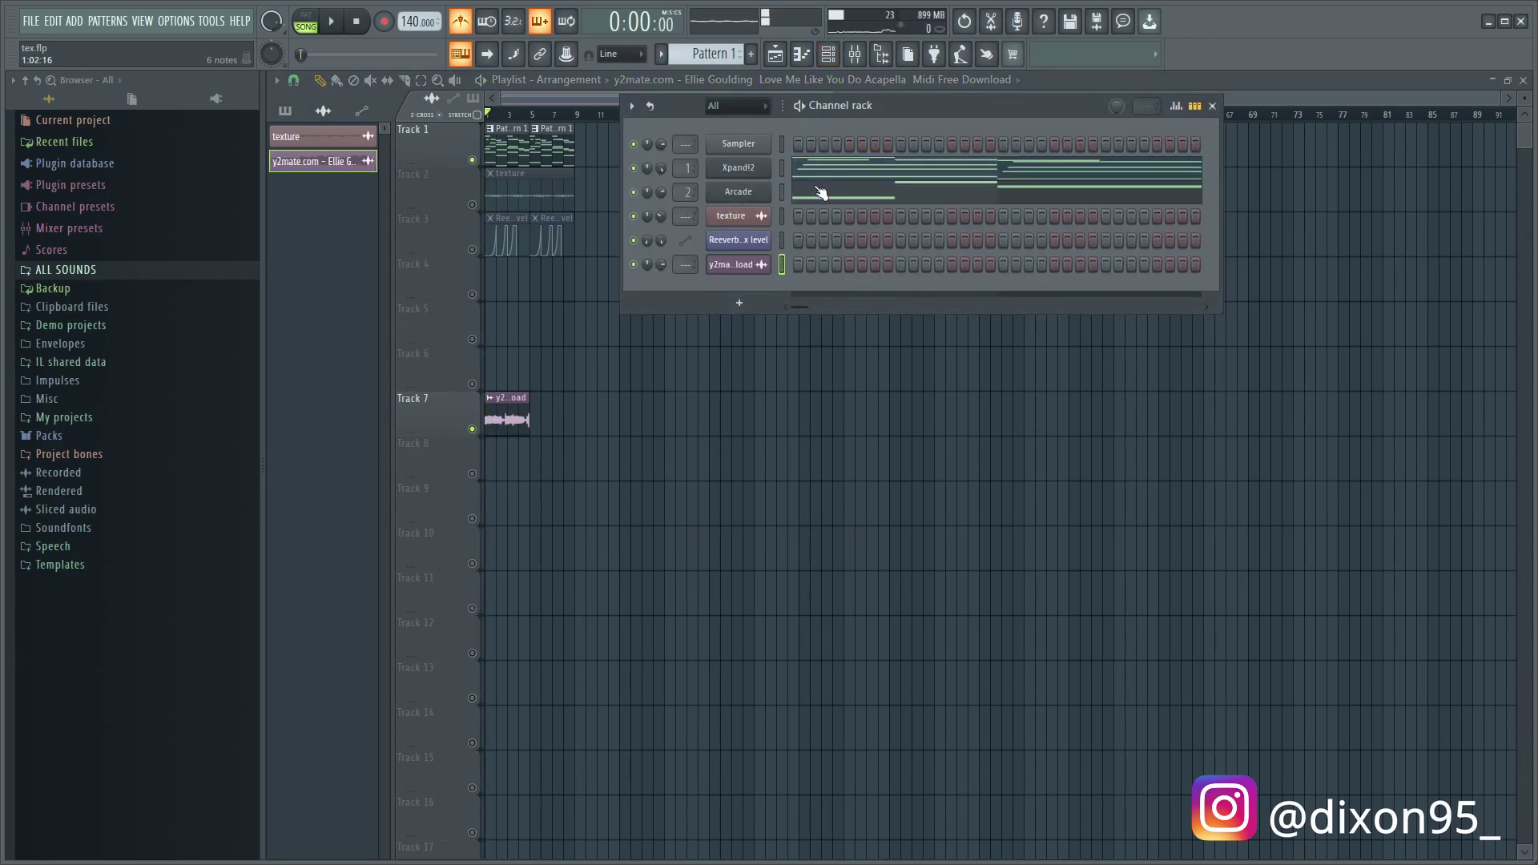
click(745, 277)
right_click(789, 260)
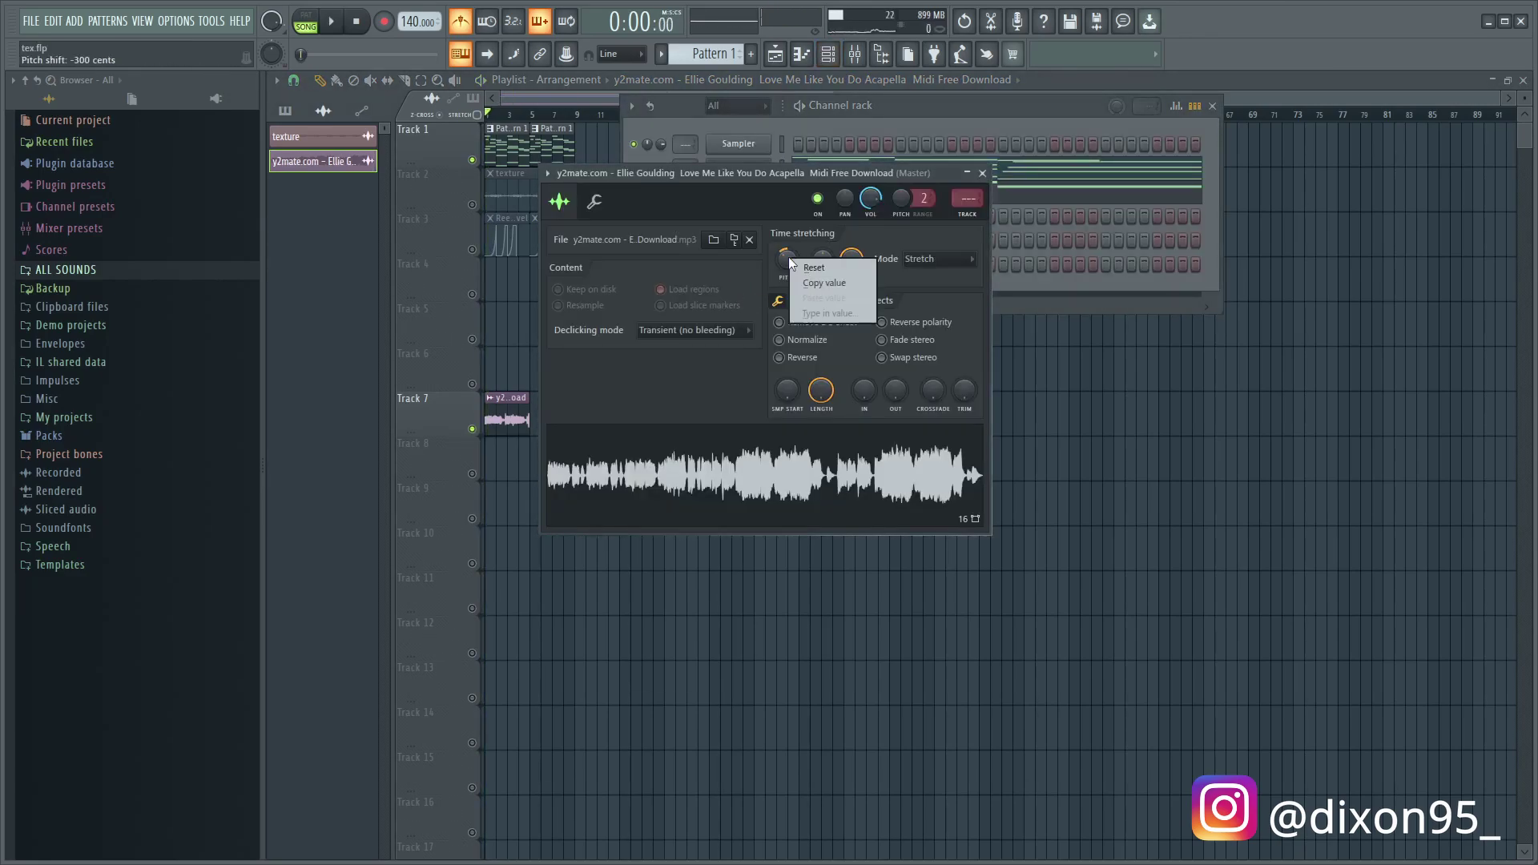
click(848, 276)
key(space)
key(space)
click(933, 259)
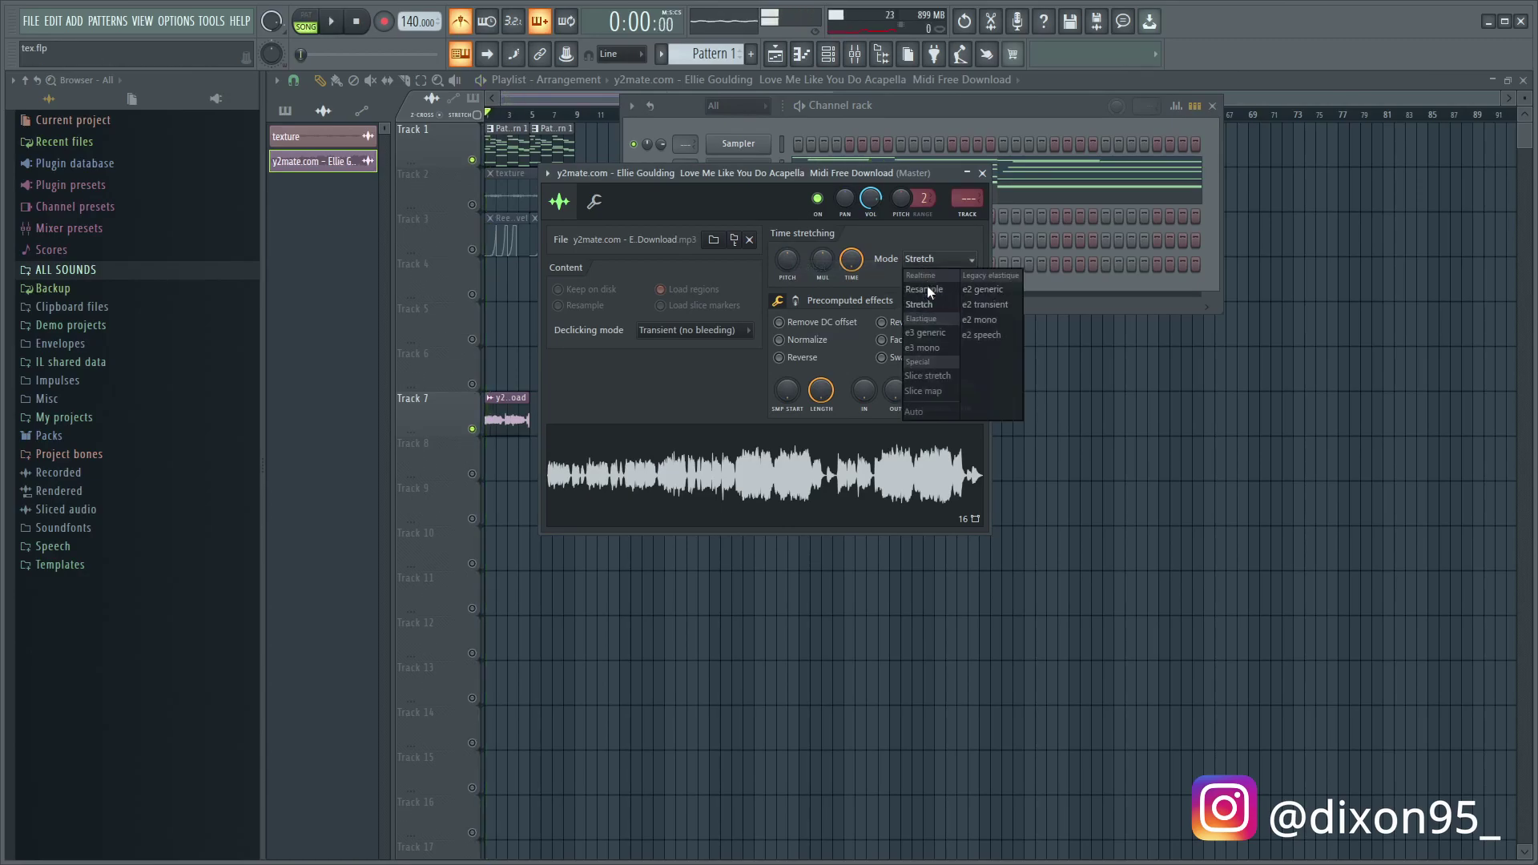
click(931, 411)
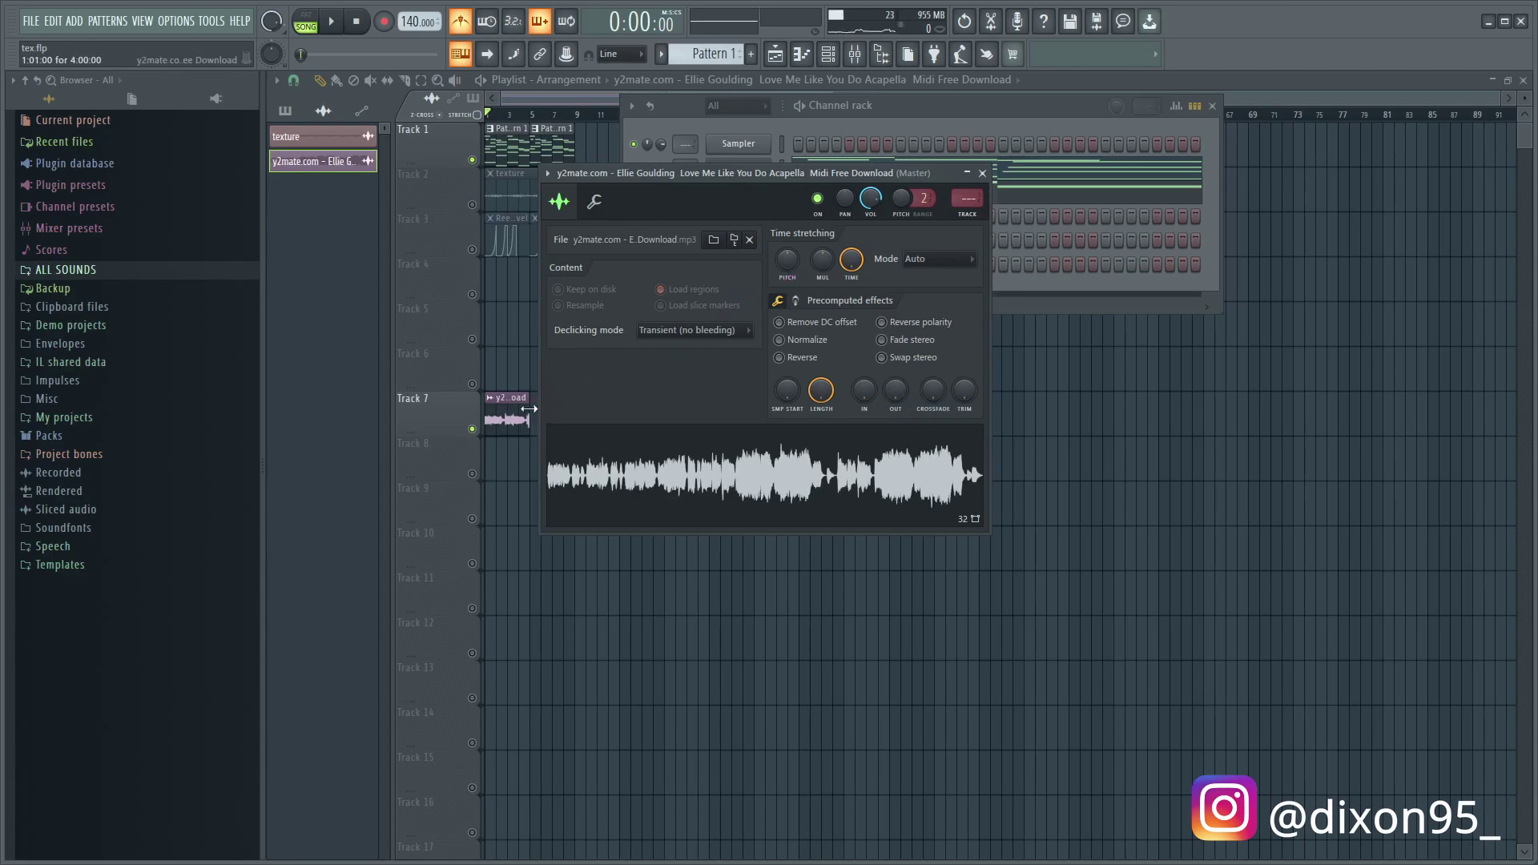
Check Pattern 1 in the piano roll, then reopen the vocal sample settings from the playlist
double_click(513, 153)
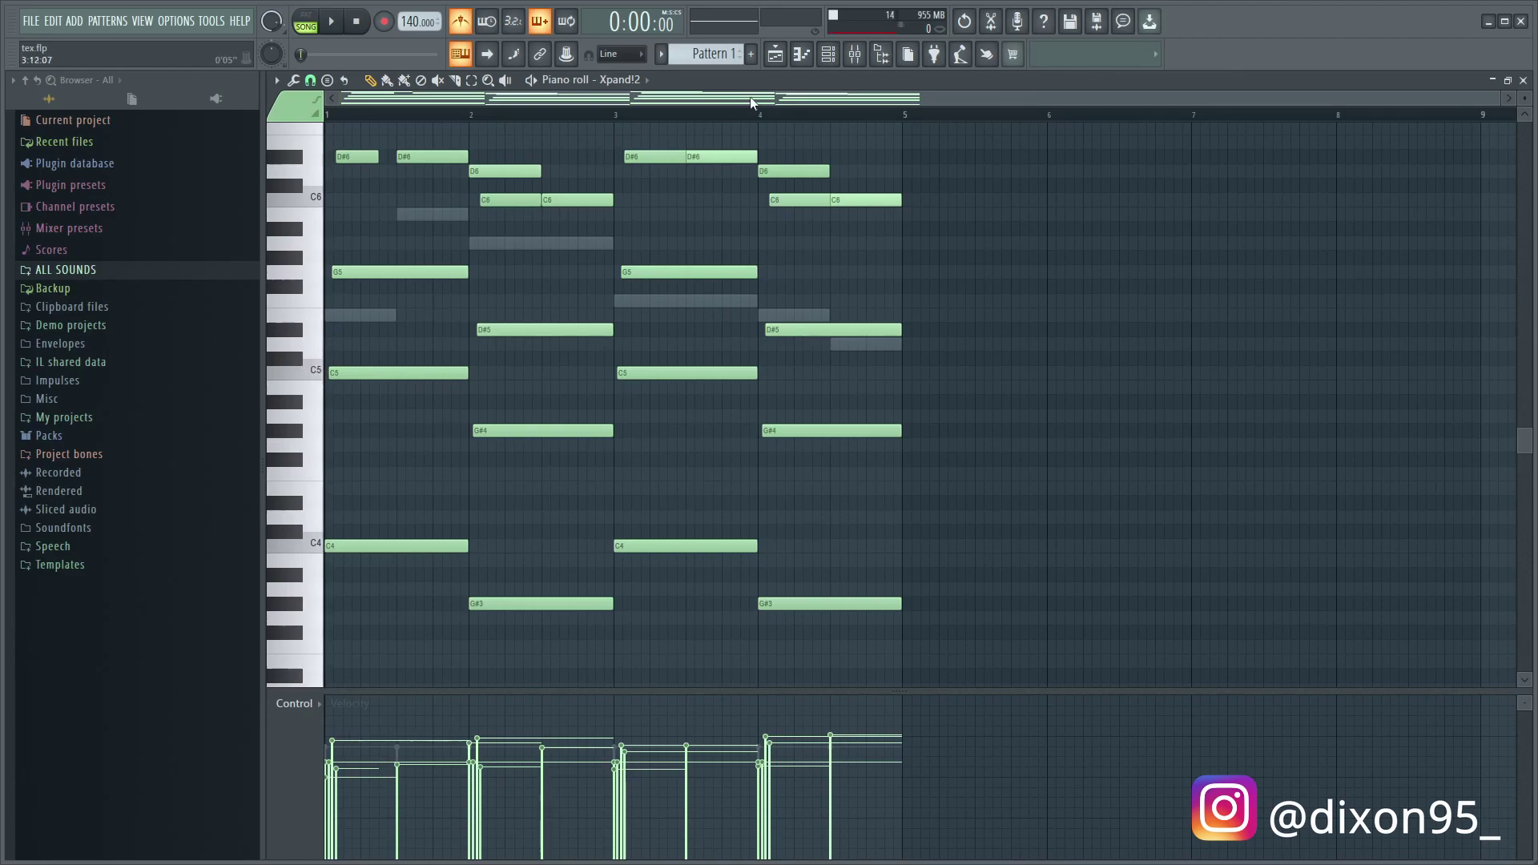
click(776, 56)
double_click(504, 409)
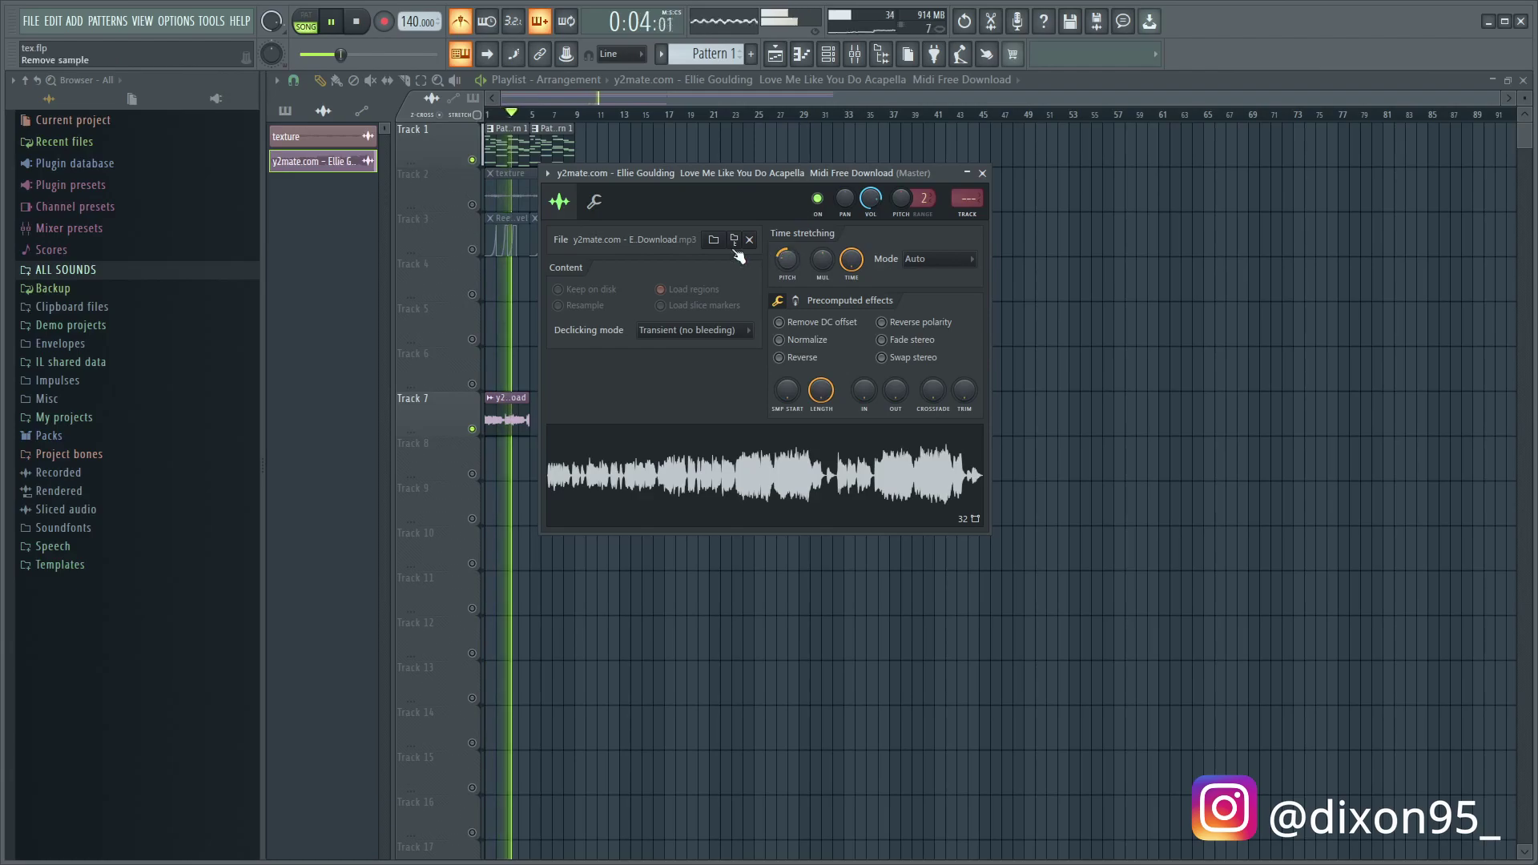
Turn grid snapping off and zoom the playlist to preview the loop
click(294, 81)
click(317, 156)
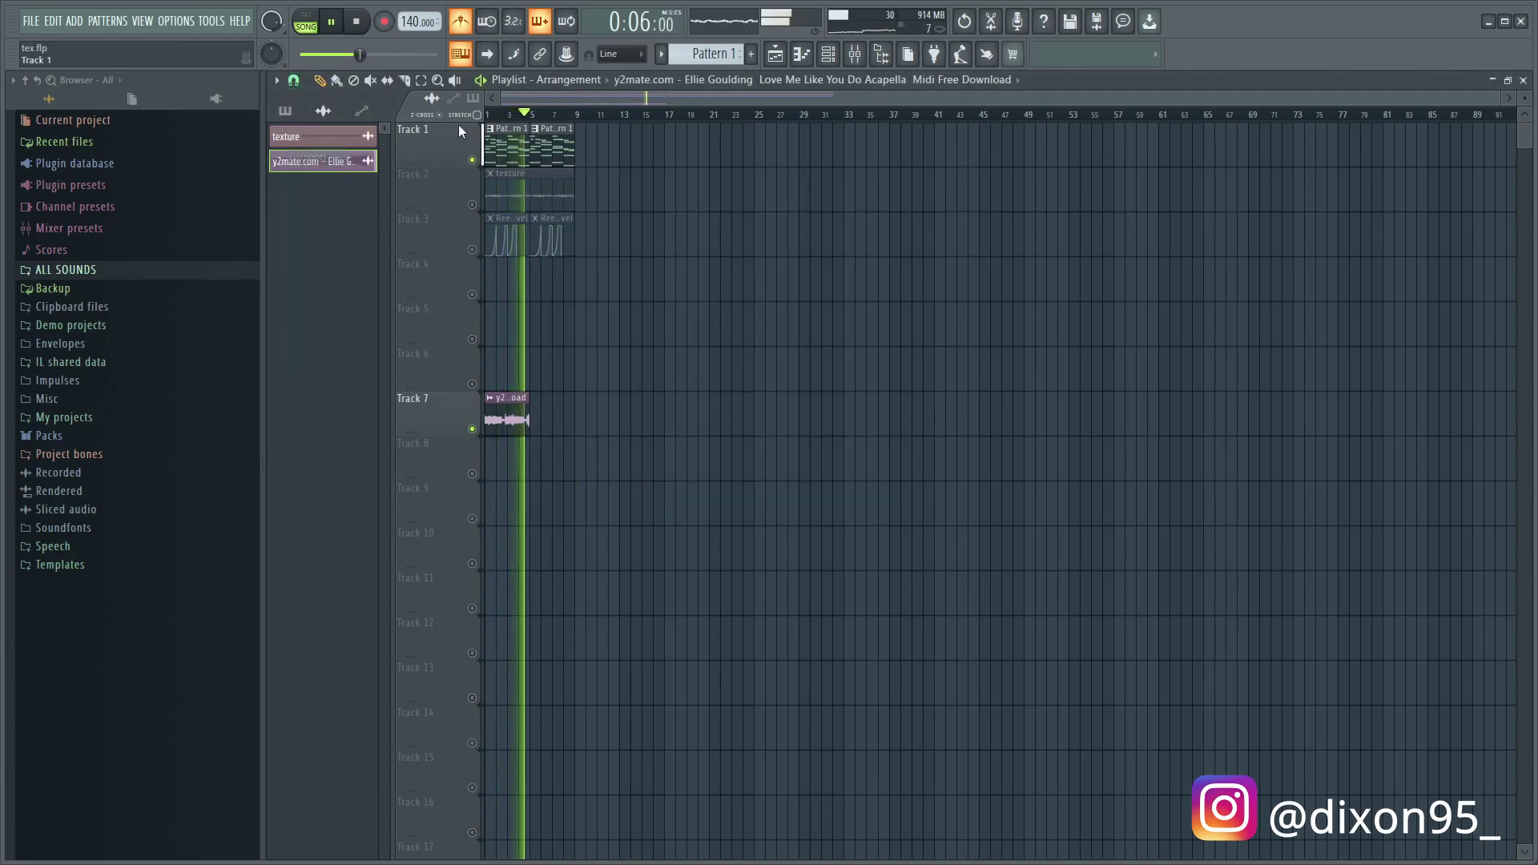
key(space)
drag(1496, 98, 679, 98)
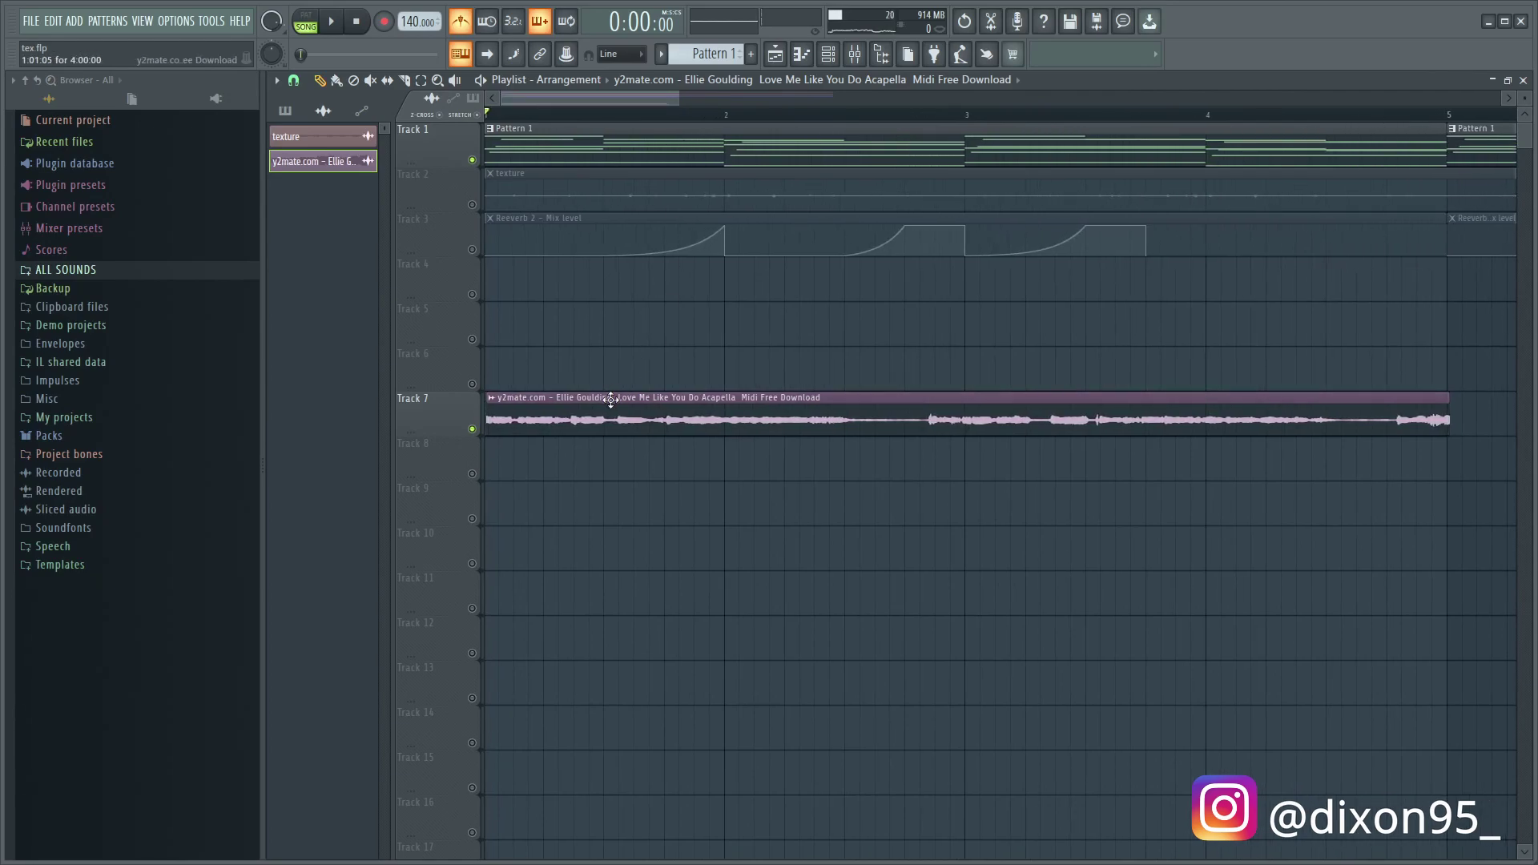
key(space)
Extend the vocal clip's start back to bar 1 and stretch its end slightly later
key(space)
drag(612, 411, 616, 413)
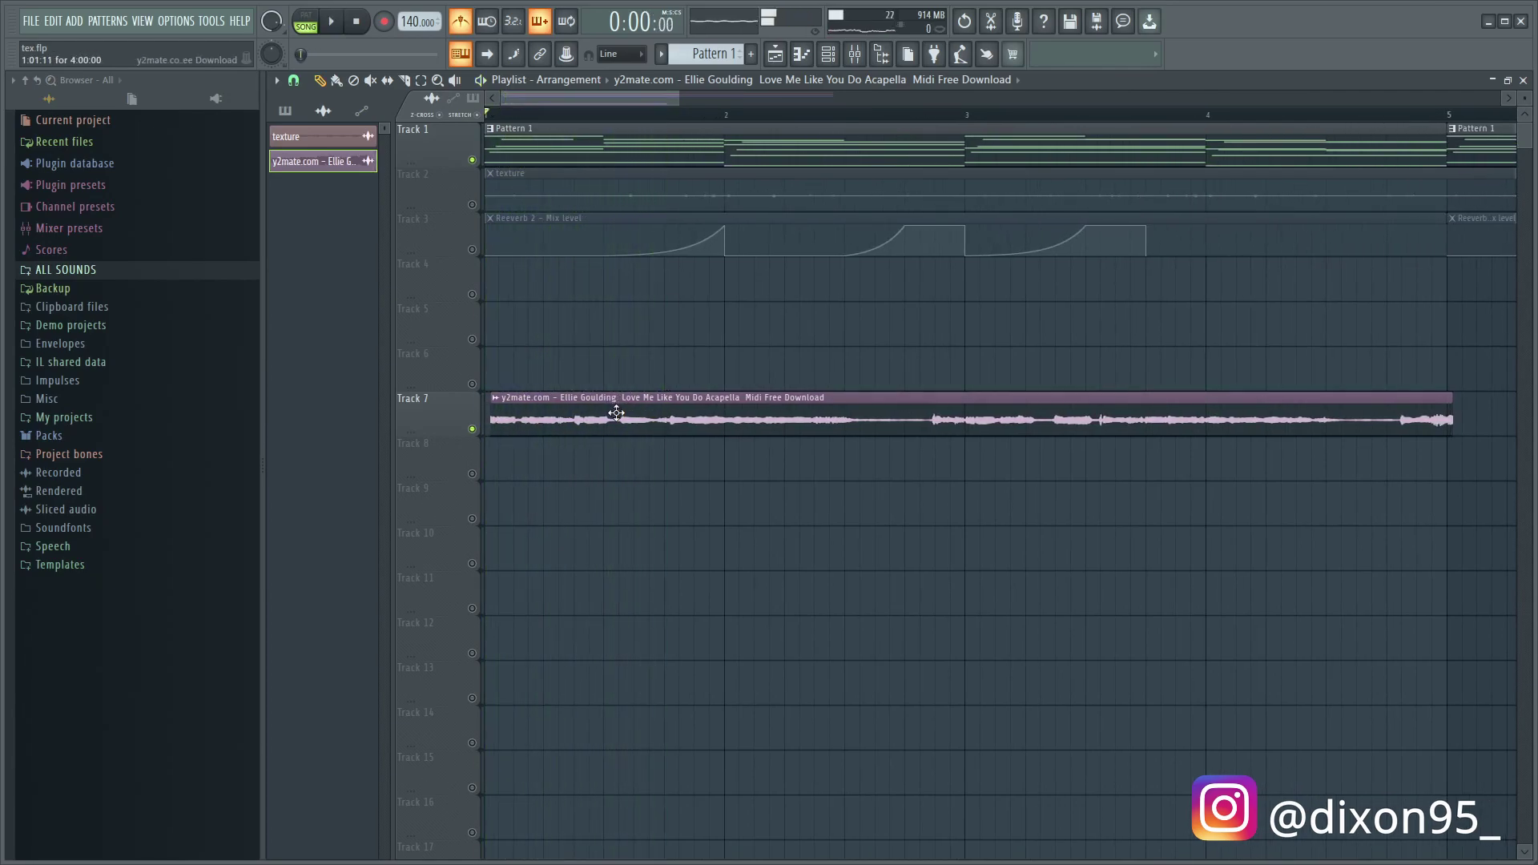
key(space)
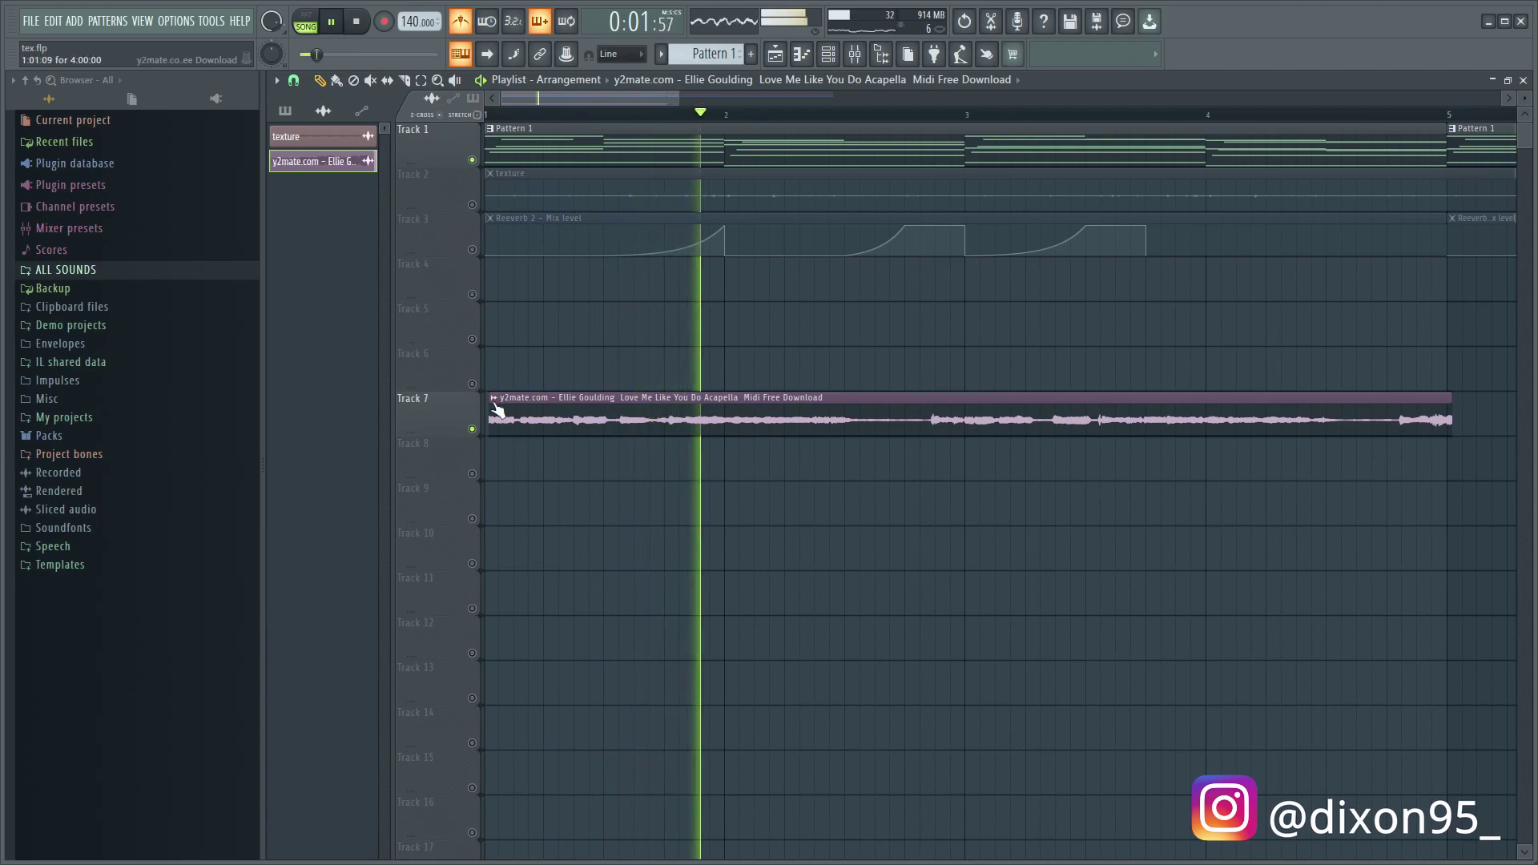
key(space)
drag(491, 420, 477, 422)
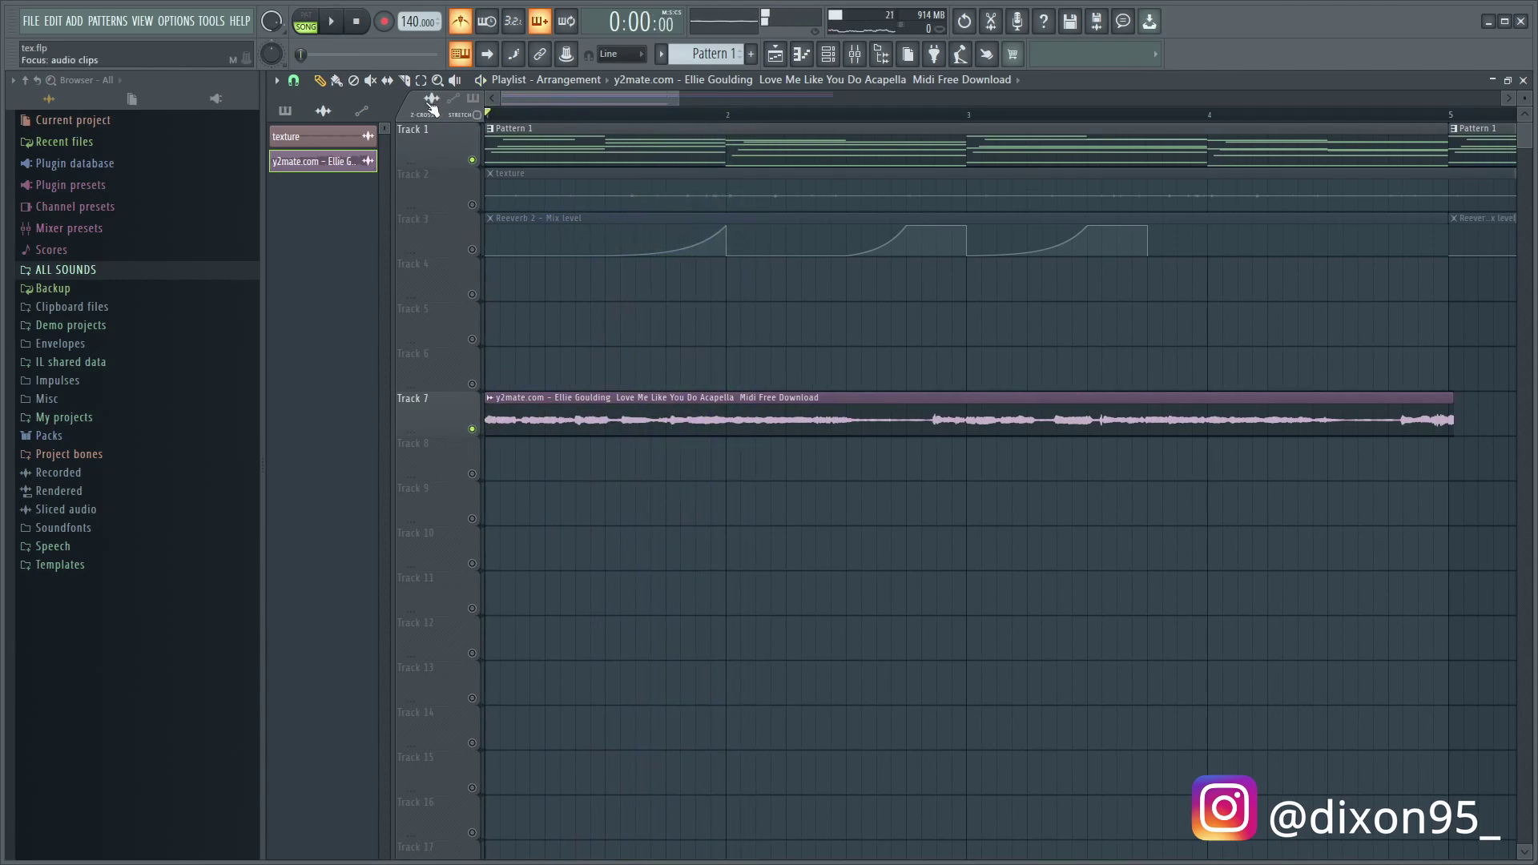
key(space)
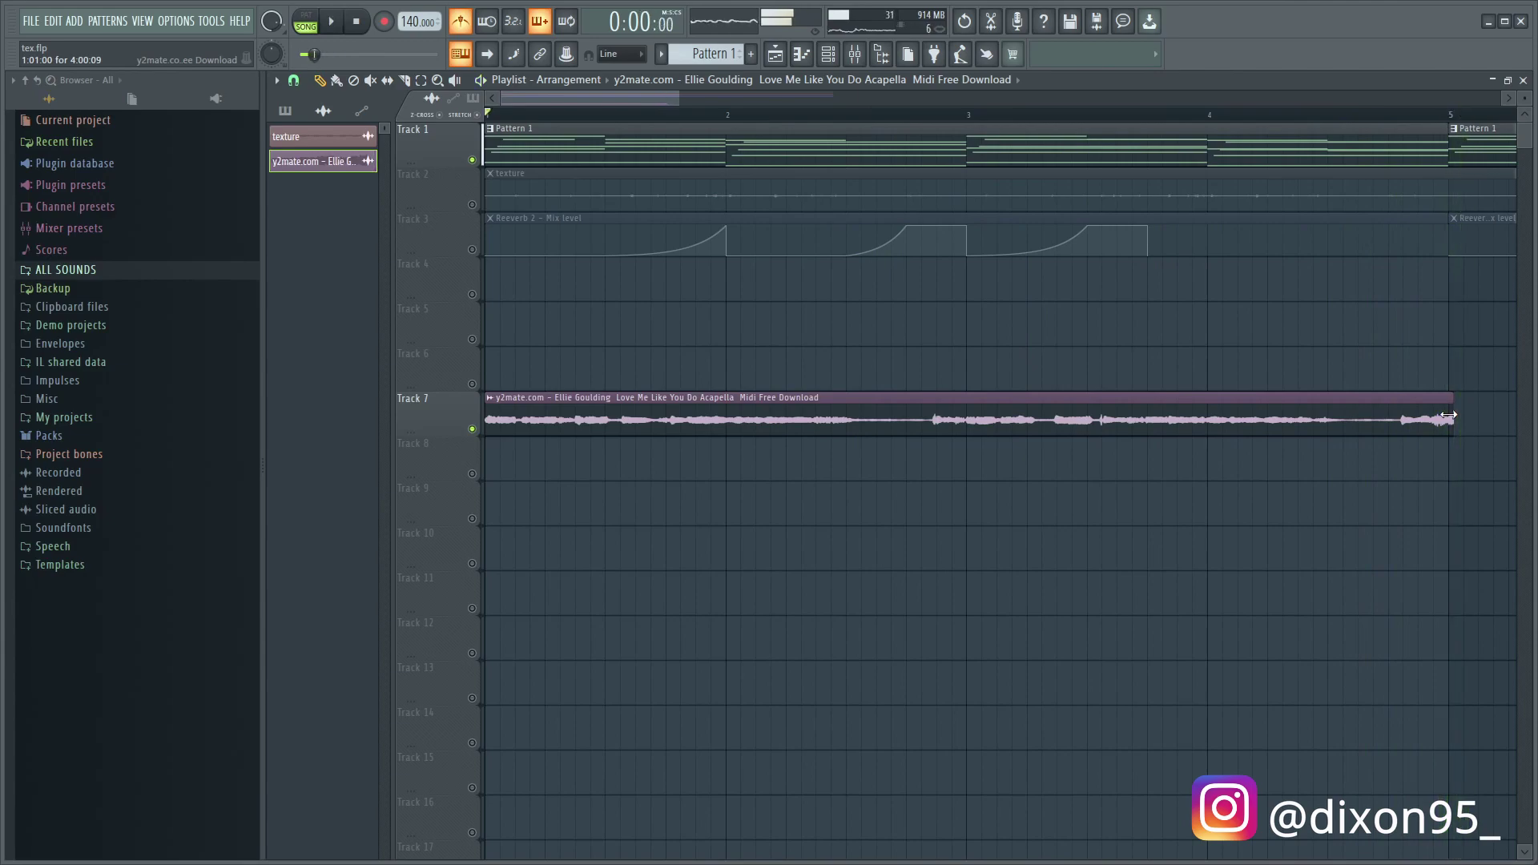
drag(1449, 414, 1451, 413)
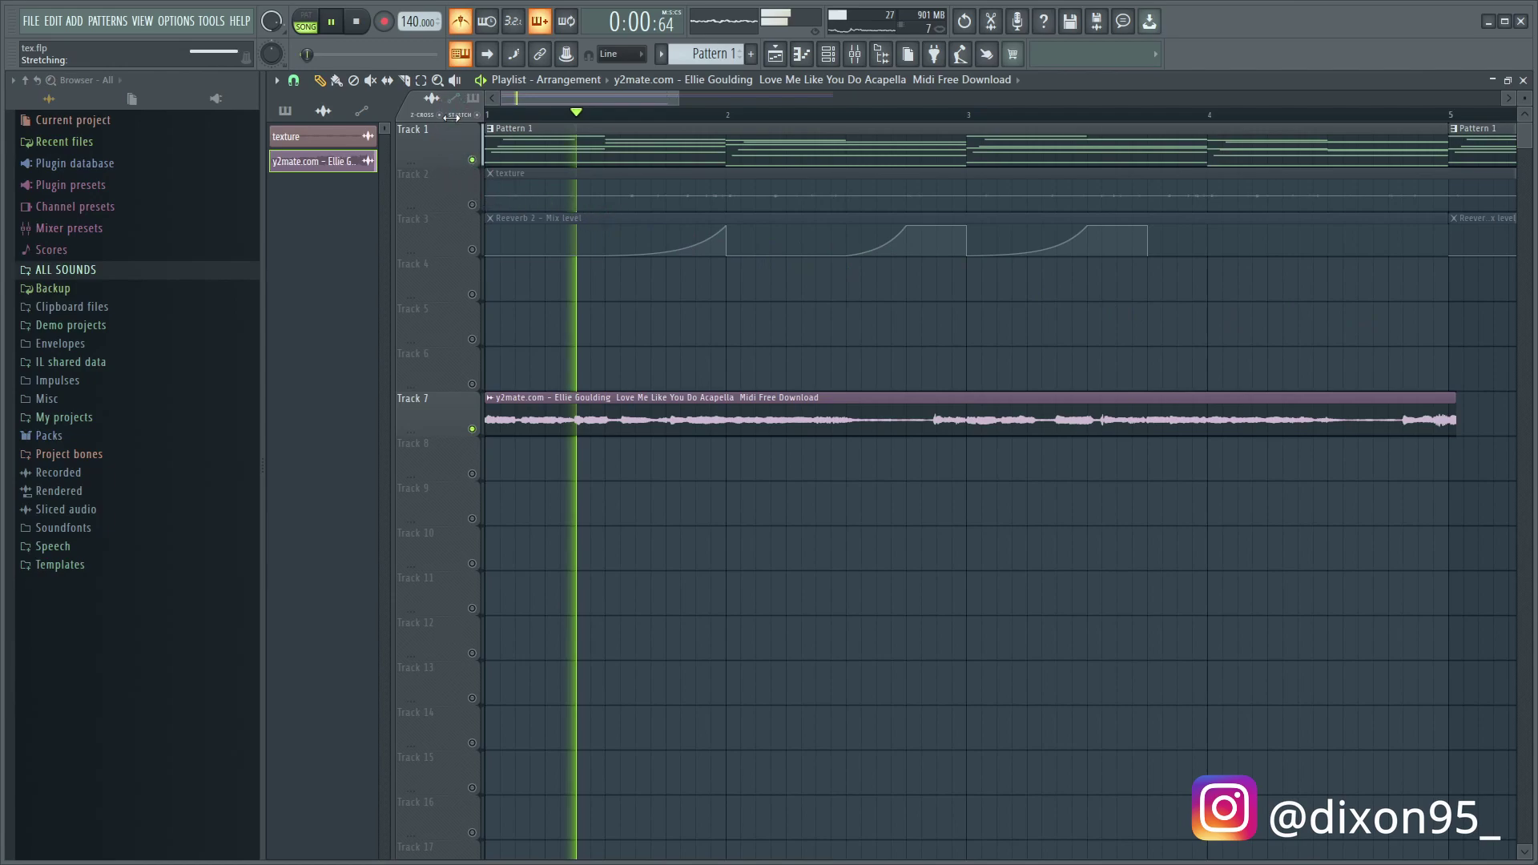
Set snap to Line and duplicate the vocal clip with Ctrl+B so it repeats from bar 5
click(293, 80)
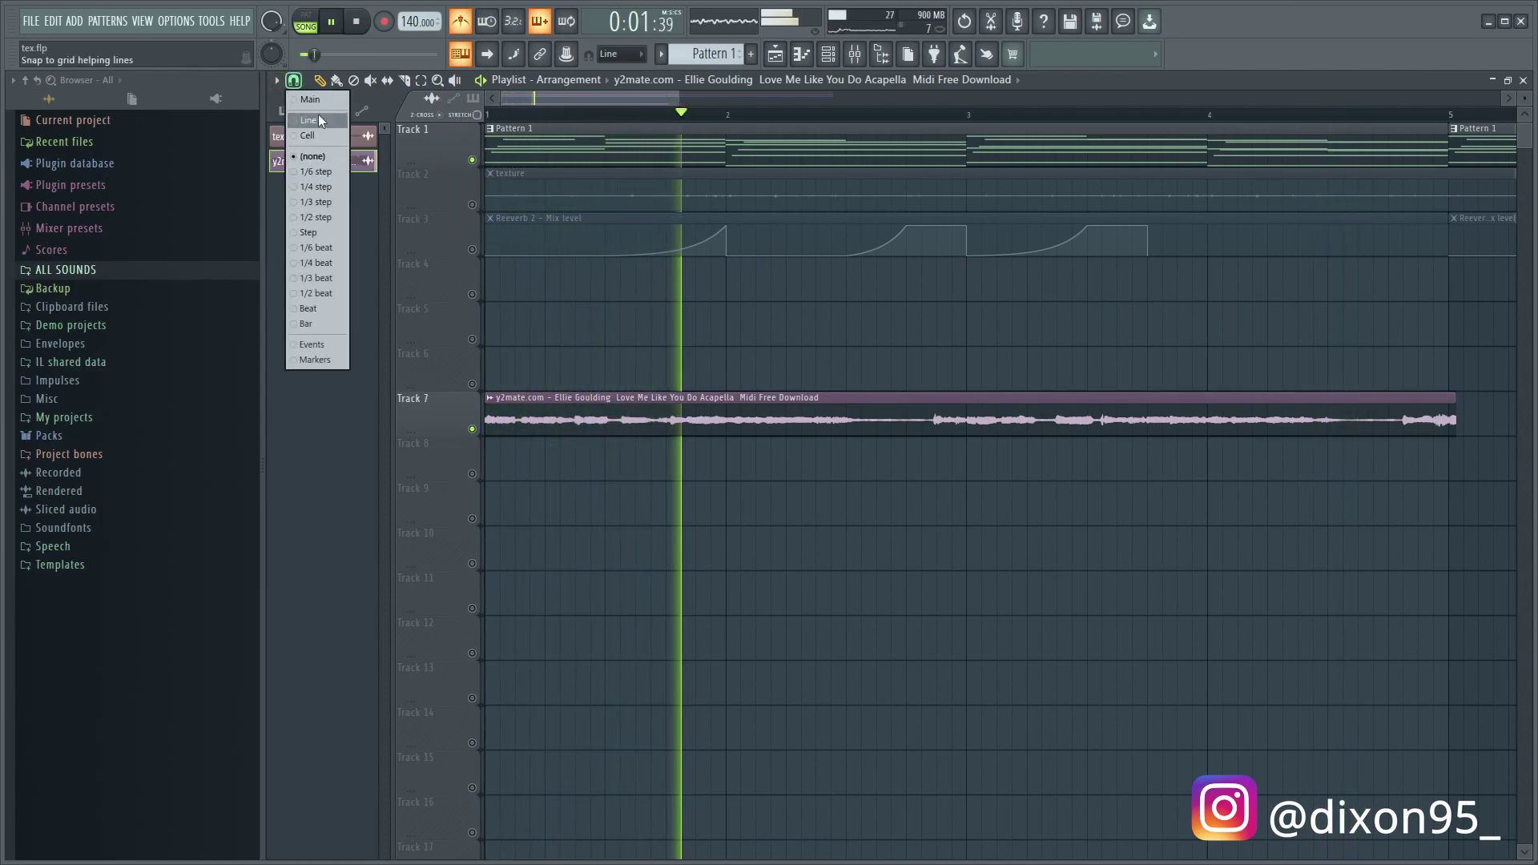
click(319, 120)
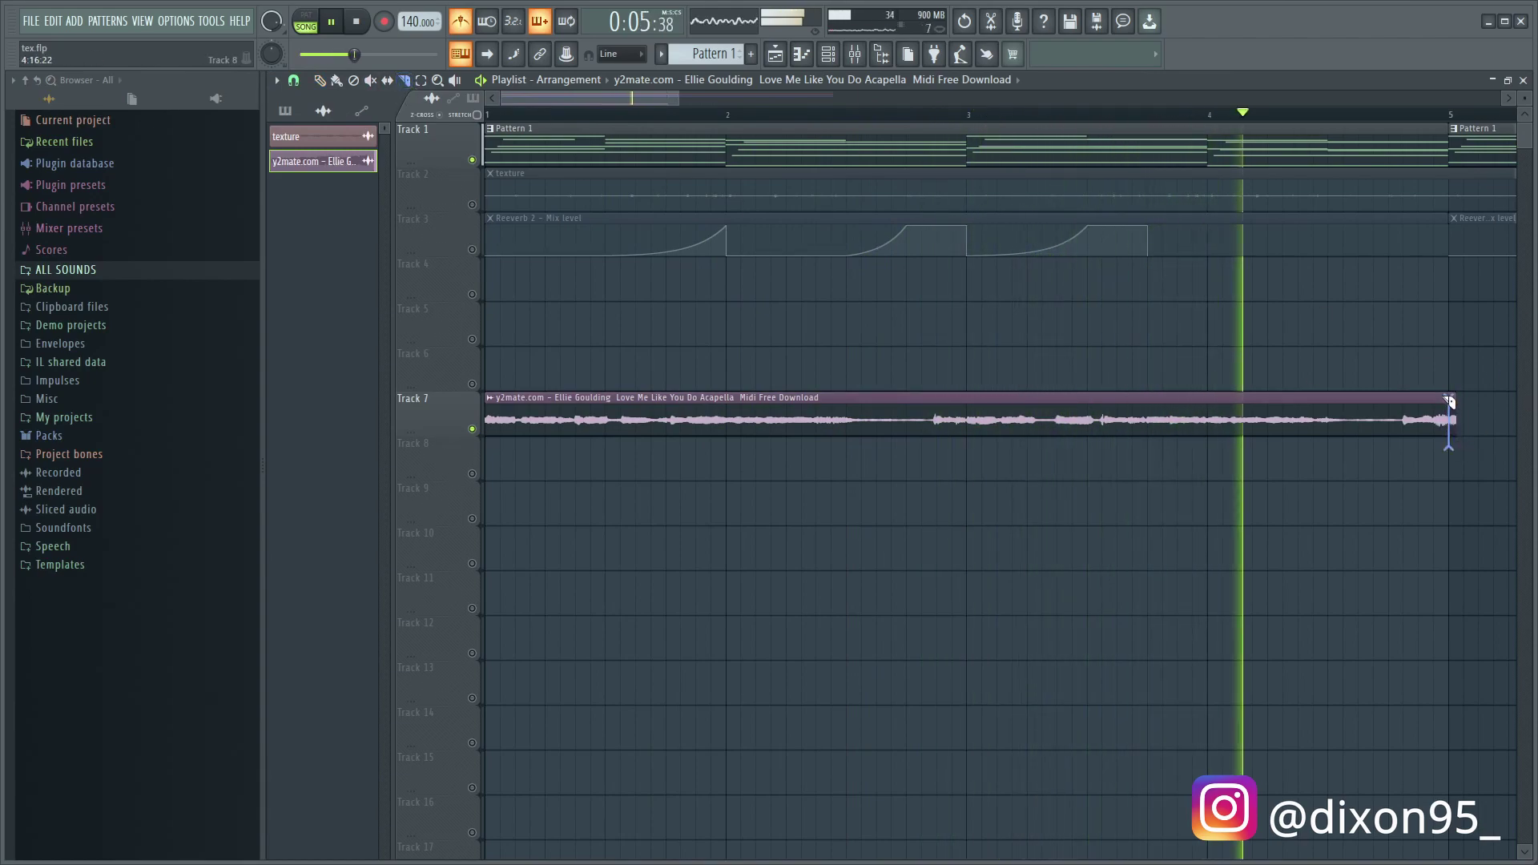
key(space)
key(ctrl+b)
drag(842, 437, 713, 567)
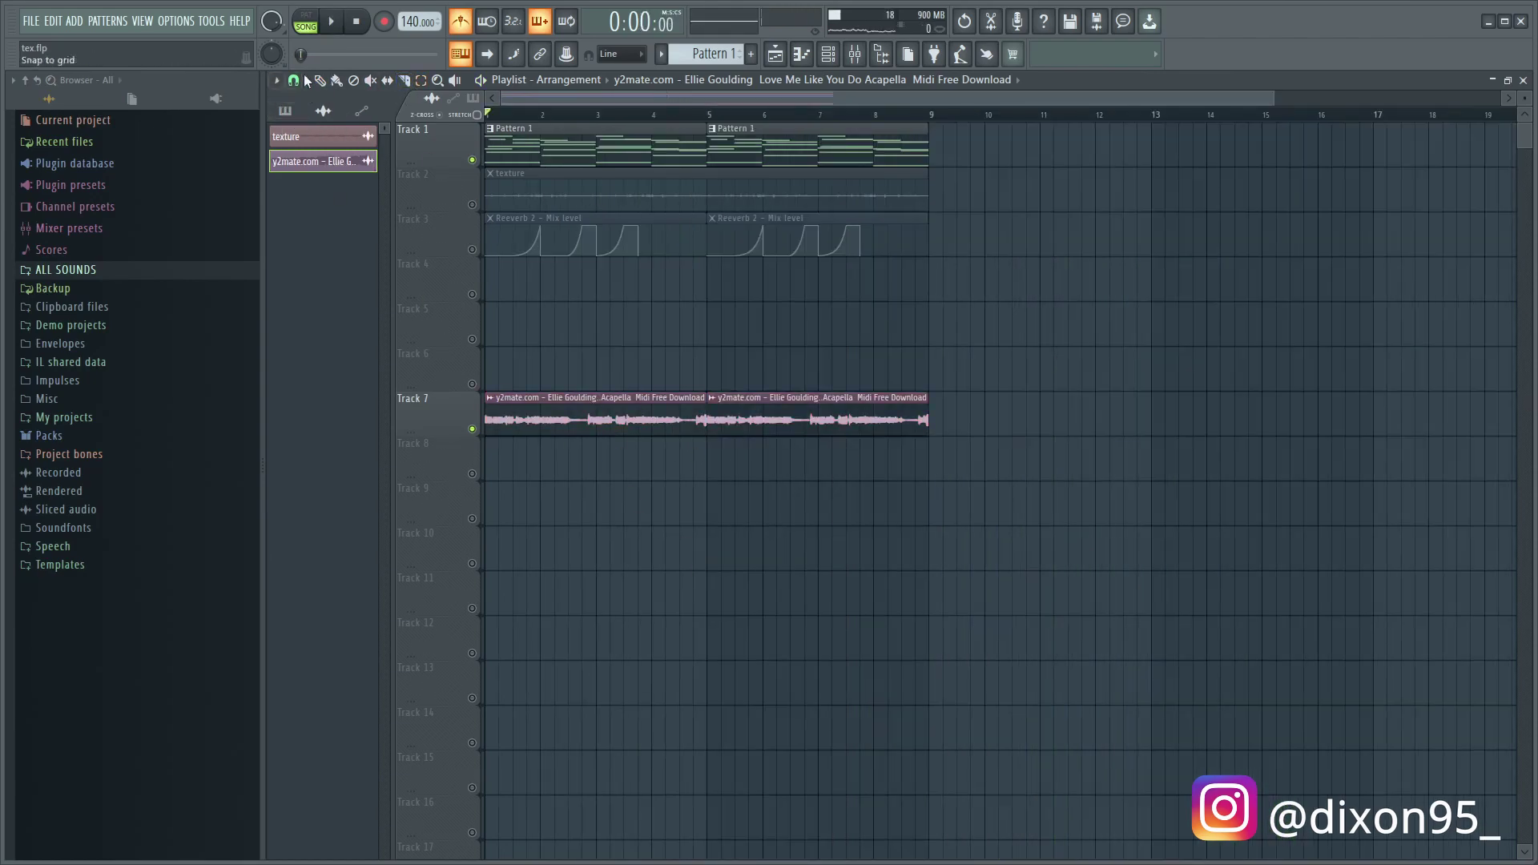
click(321, 82)
key(space)
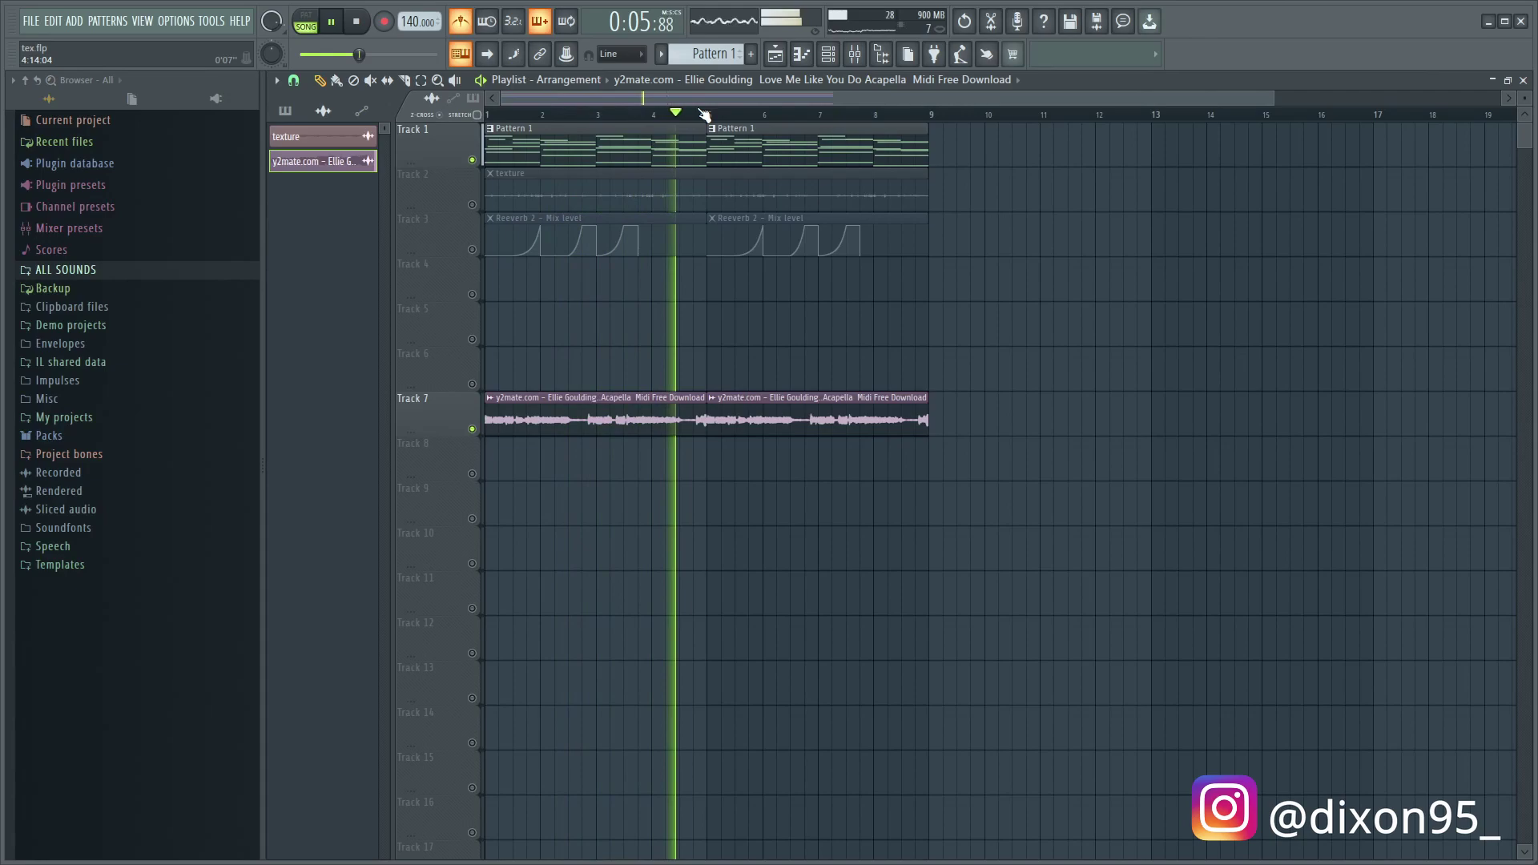
Route the vocal channel to empty mixer insert 3 with Ctrl+L
click(832, 63)
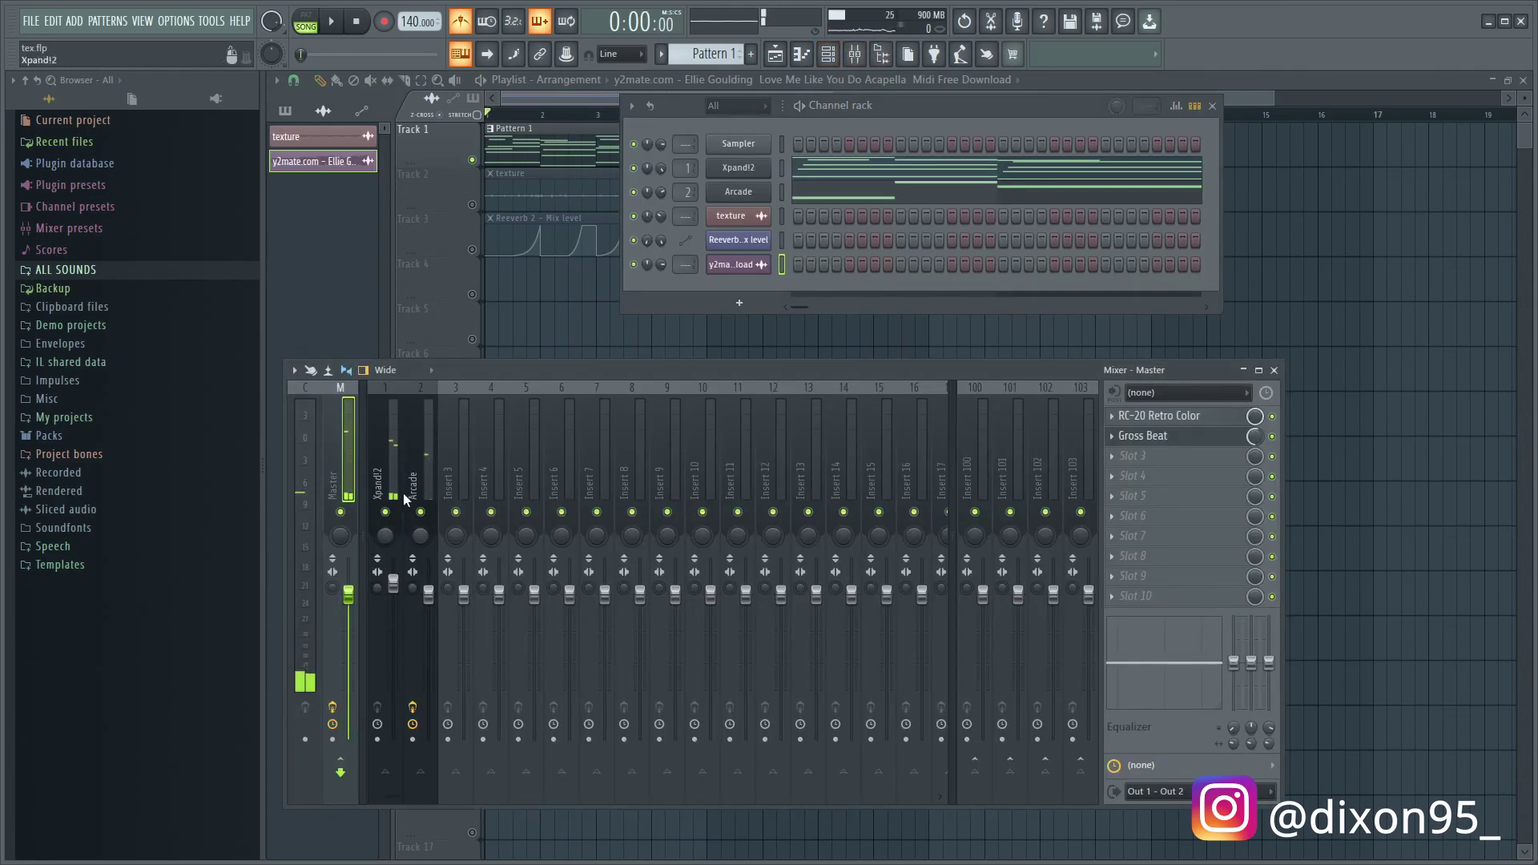
click(444, 455)
key(ctrl+l)
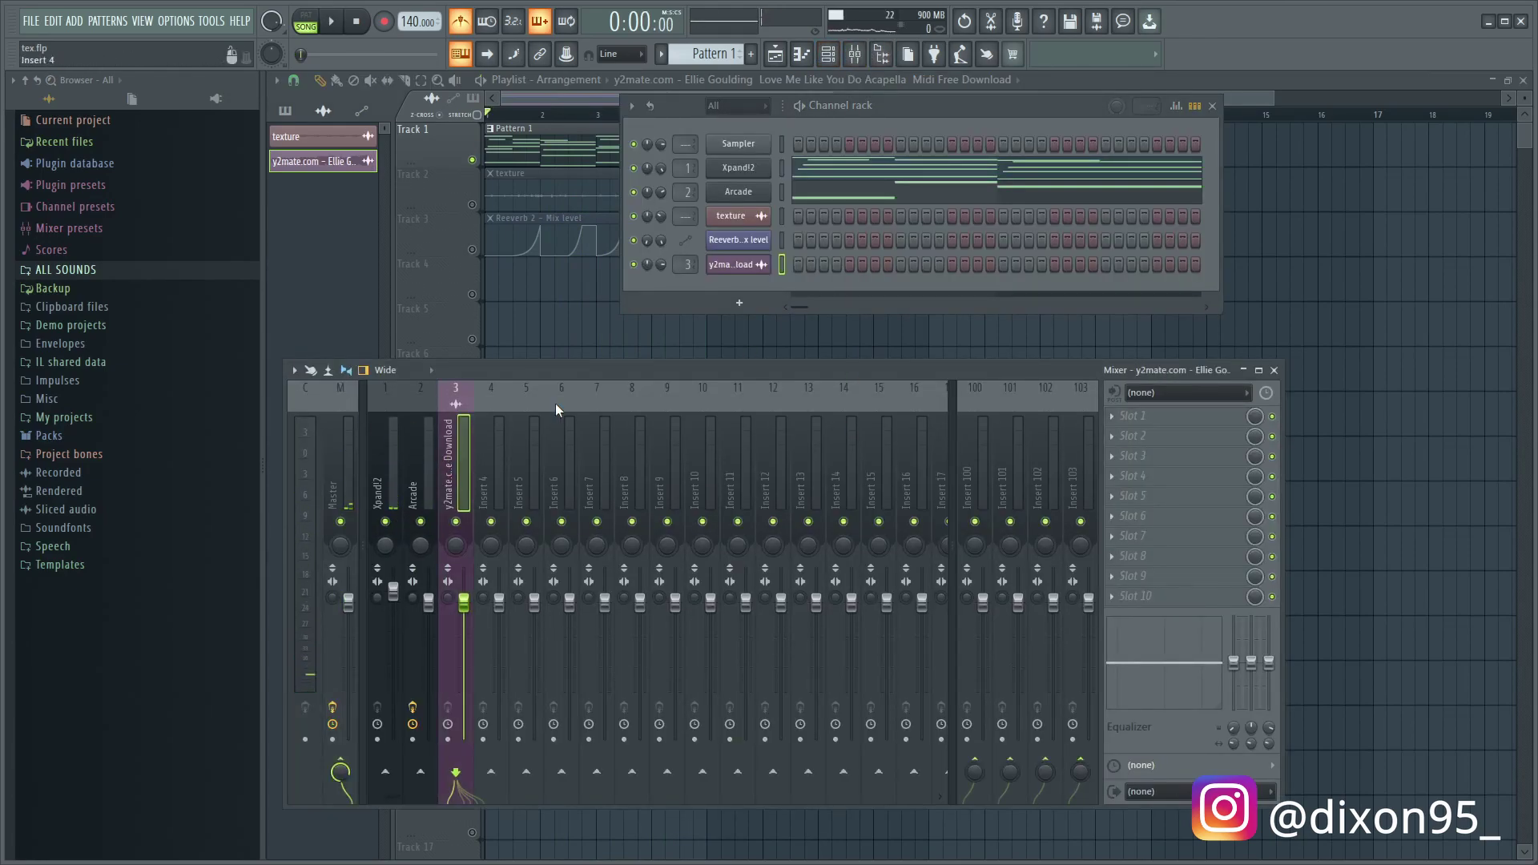
Load Fruity Parametric EQ 2 on insert 3 and apply the 20Hz + 18kHz cut preset
click(1125, 418)
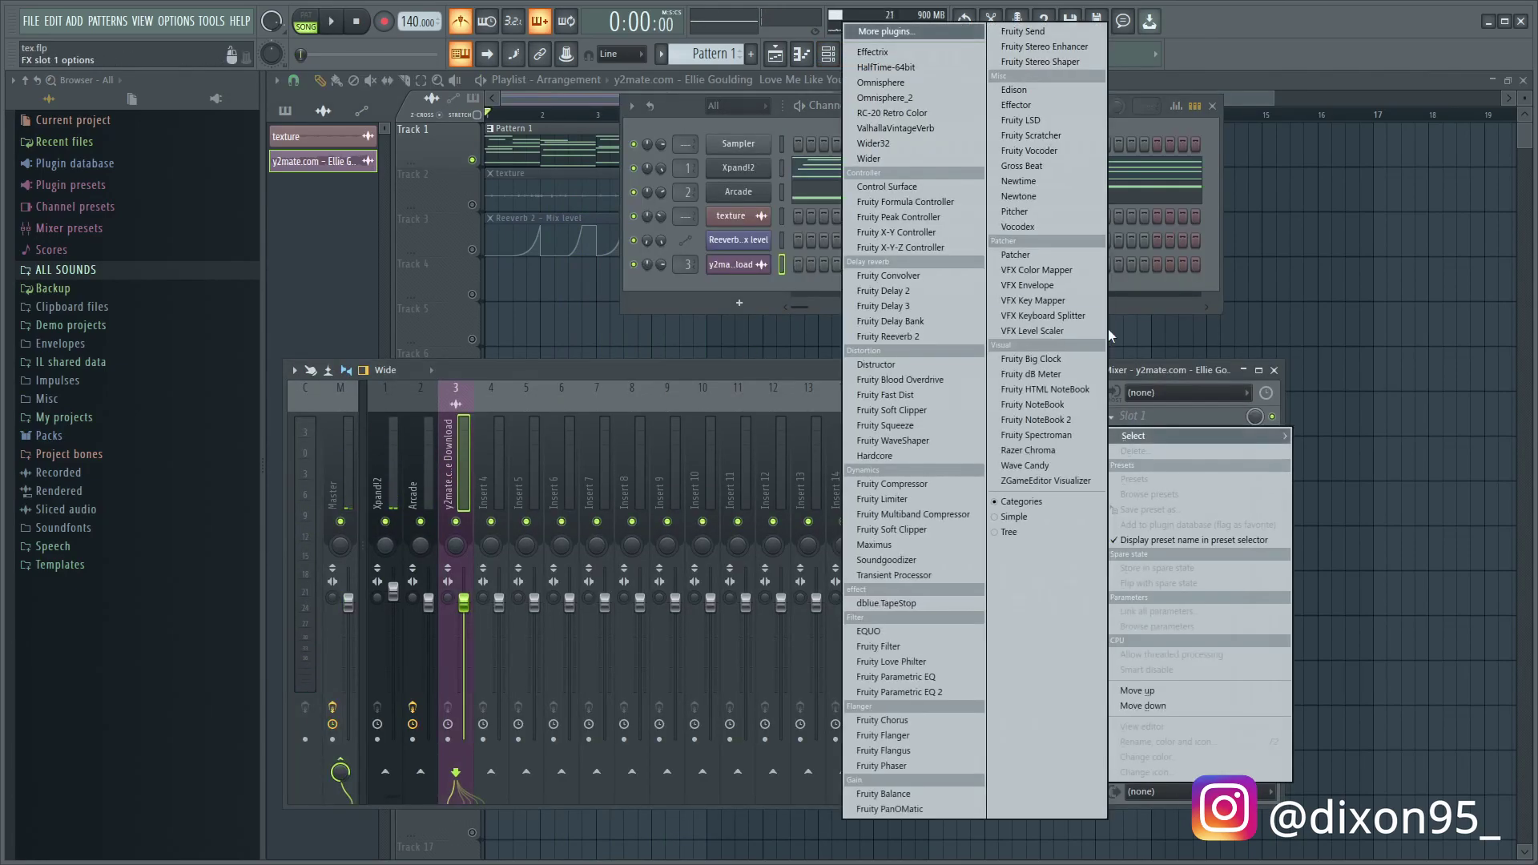
click(934, 692)
right_click(717, 157)
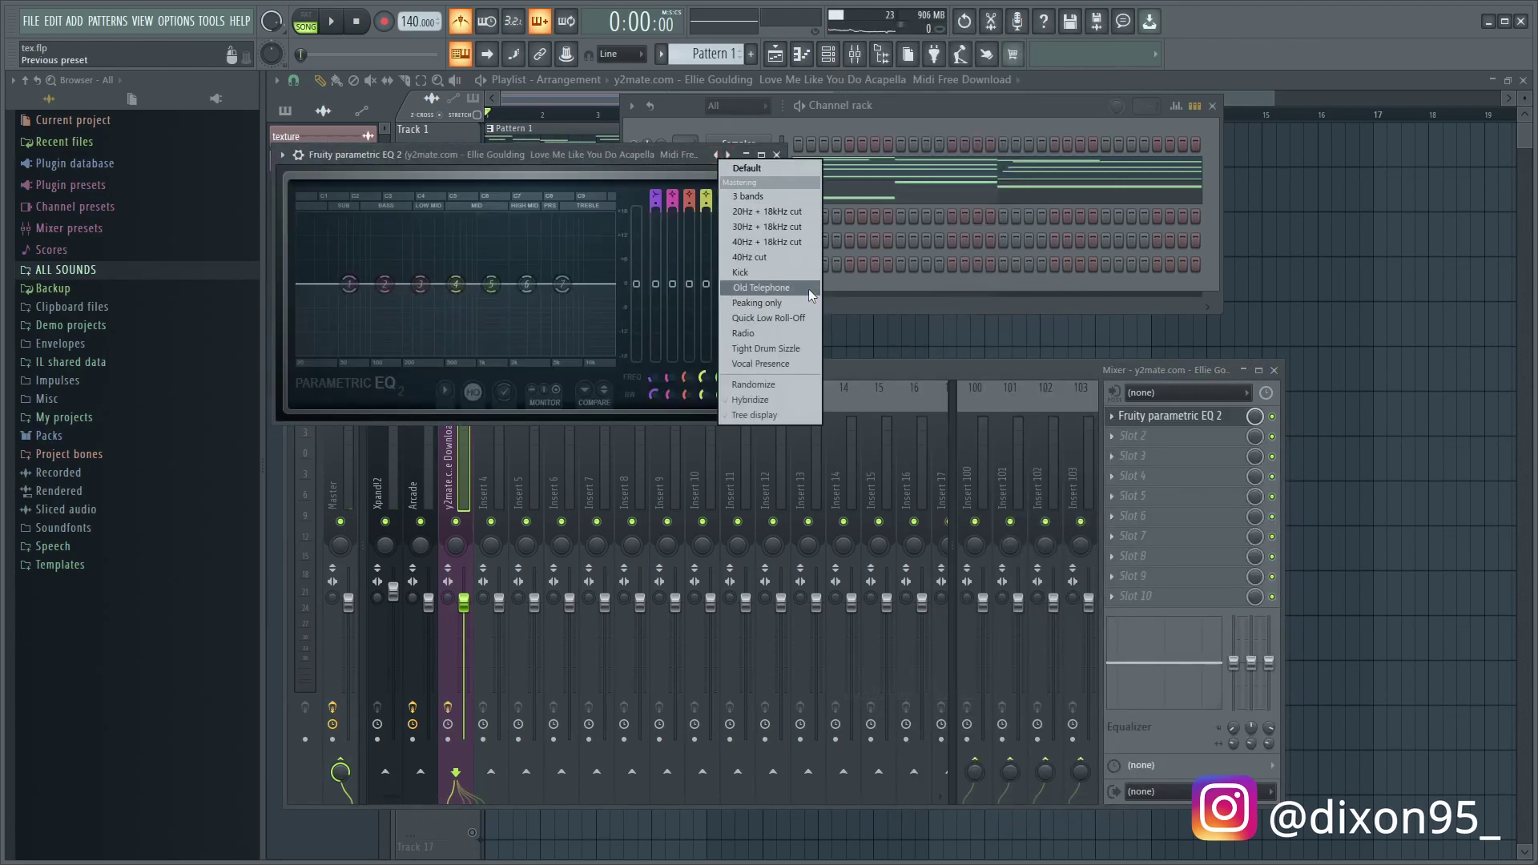
click(794, 213)
right_click(718, 156)
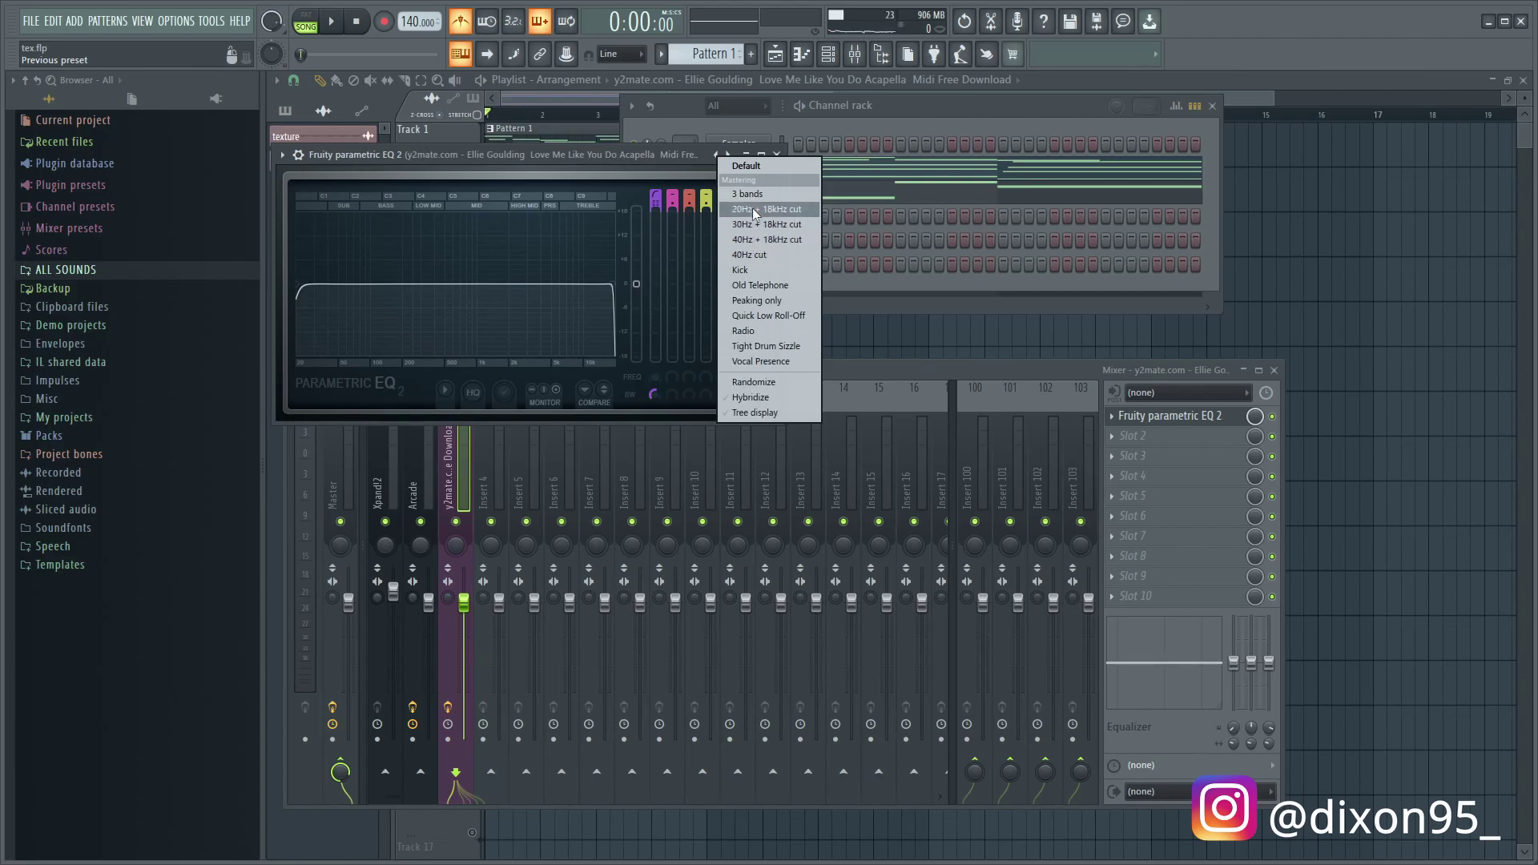
click(757, 209)
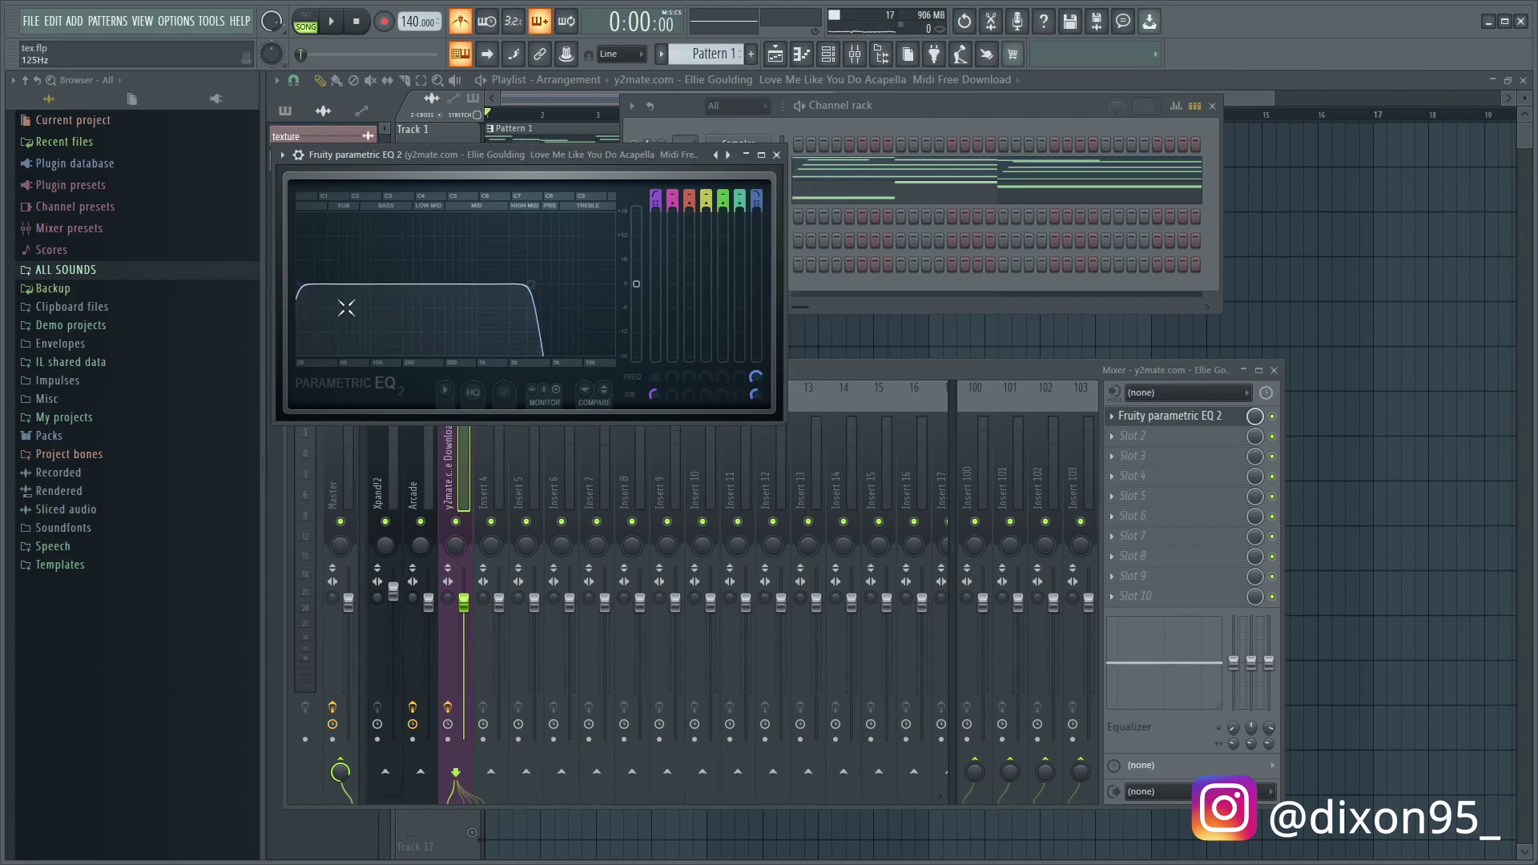
Tune the EQ's high-pass to about 172 Hz and low-pass to about 1789 Hz
key(space)
drag(405, 283, 391, 283)
key(space)
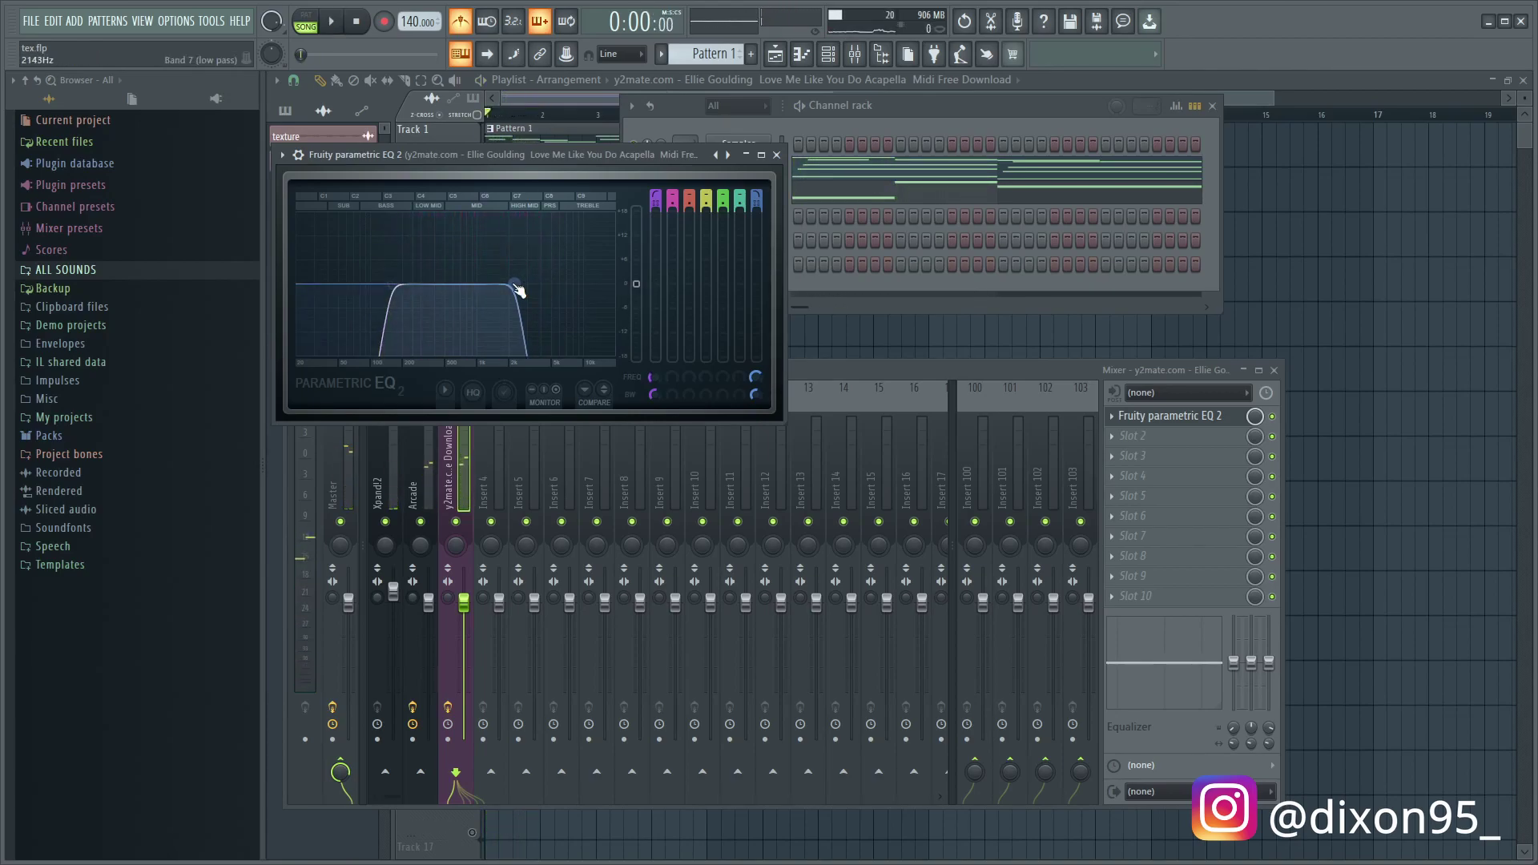
key(space)
drag(515, 286, 503, 286)
drag(391, 285, 389, 284)
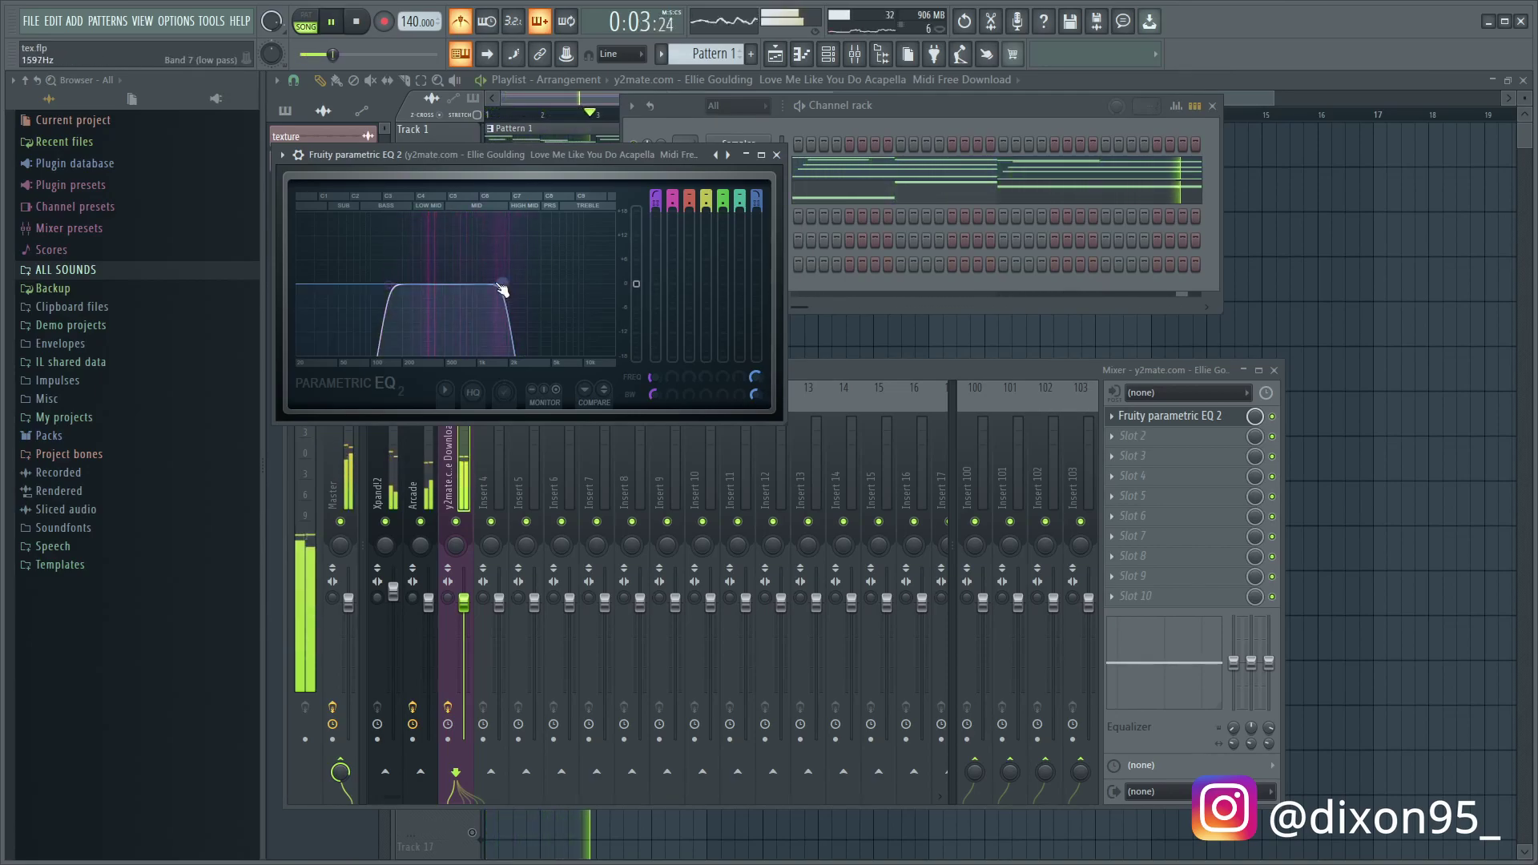
drag(502, 284, 503, 285)
click(454, 614)
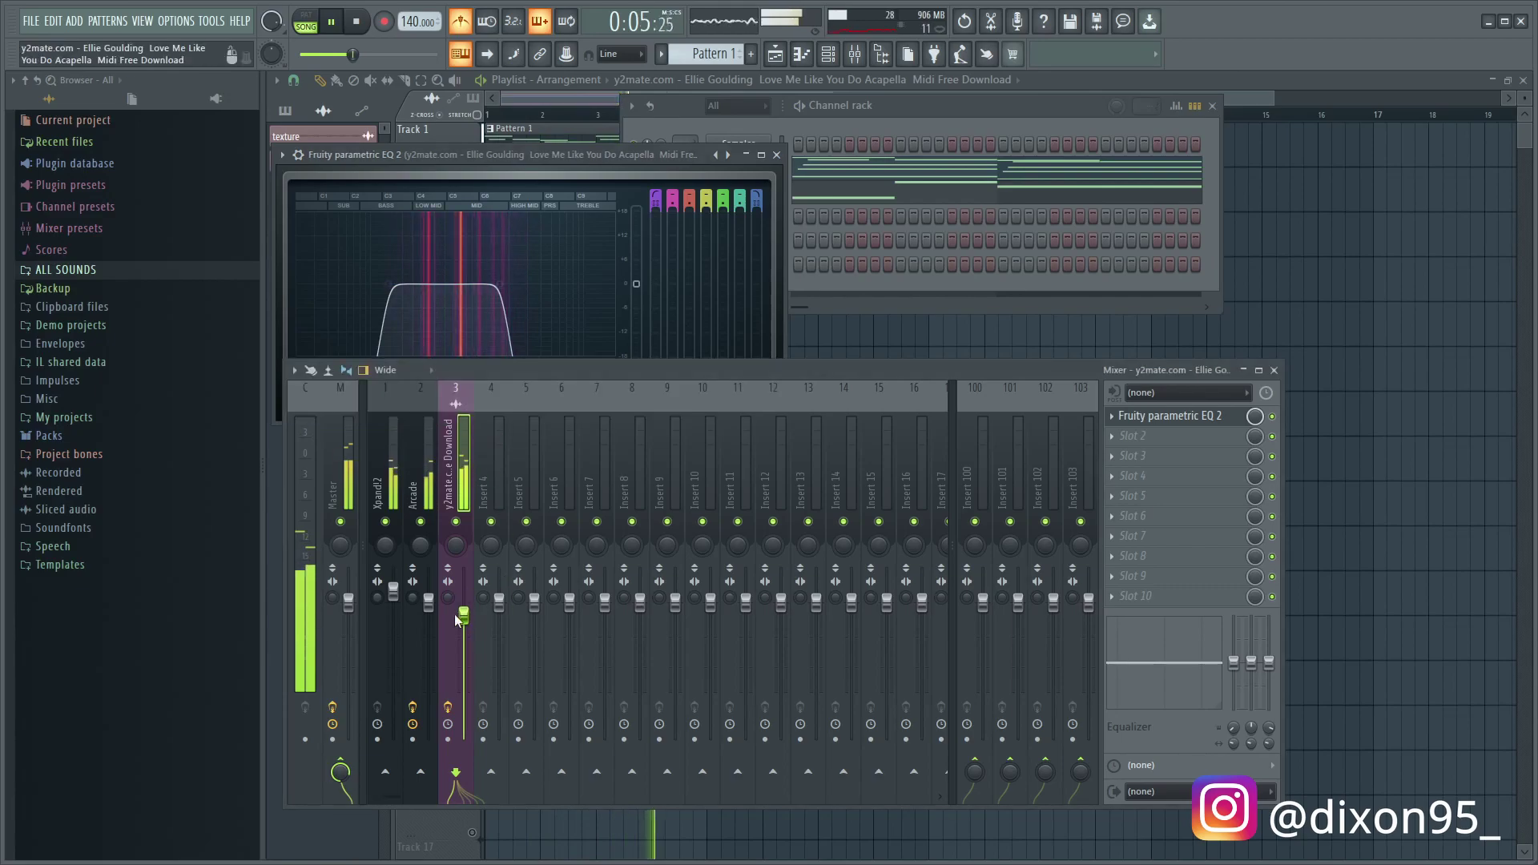
click(505, 290)
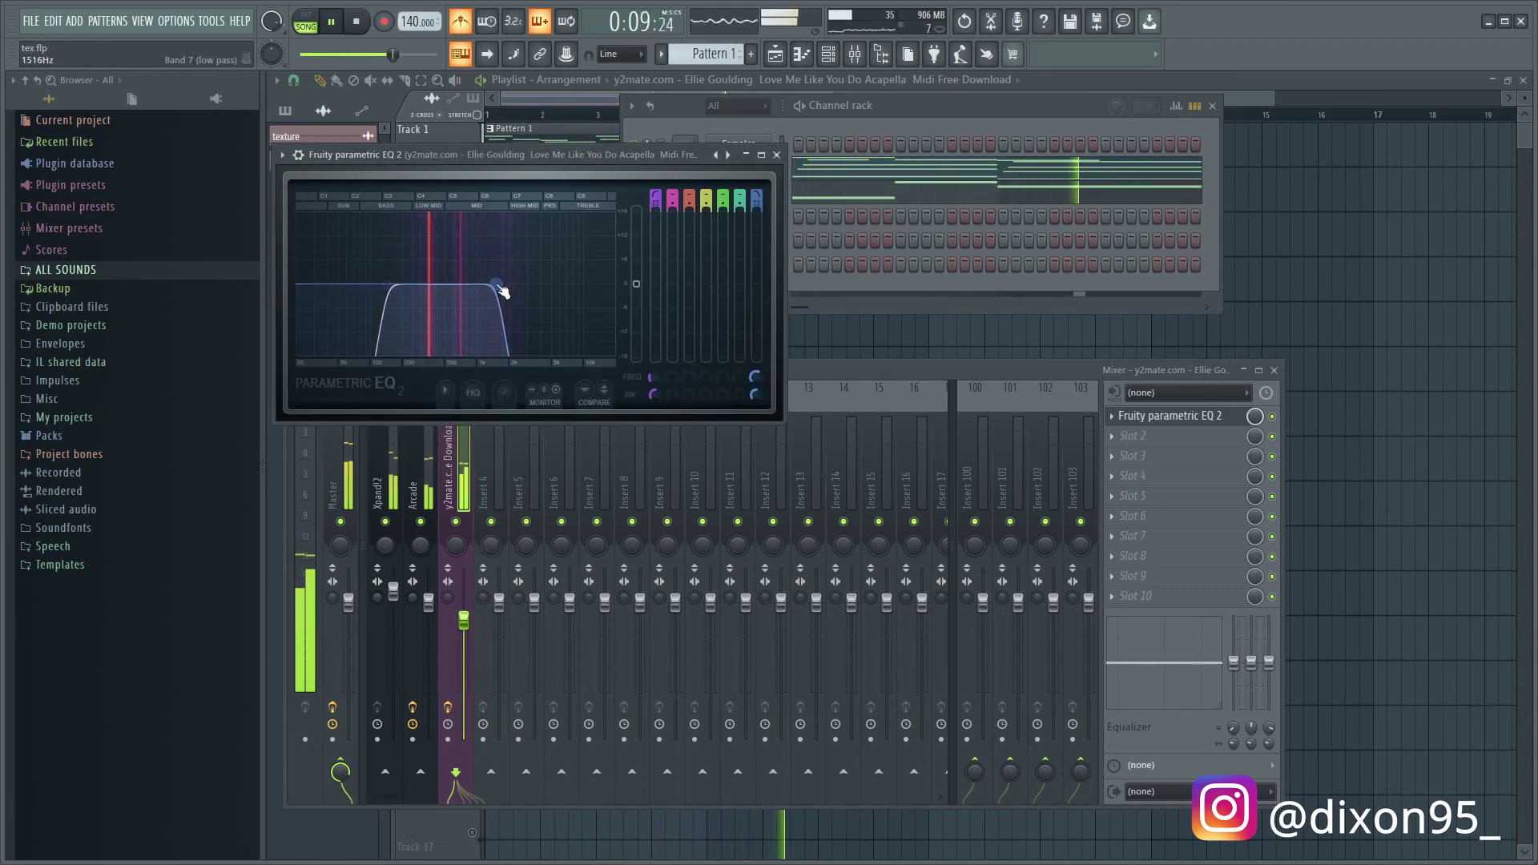
click(556, 104)
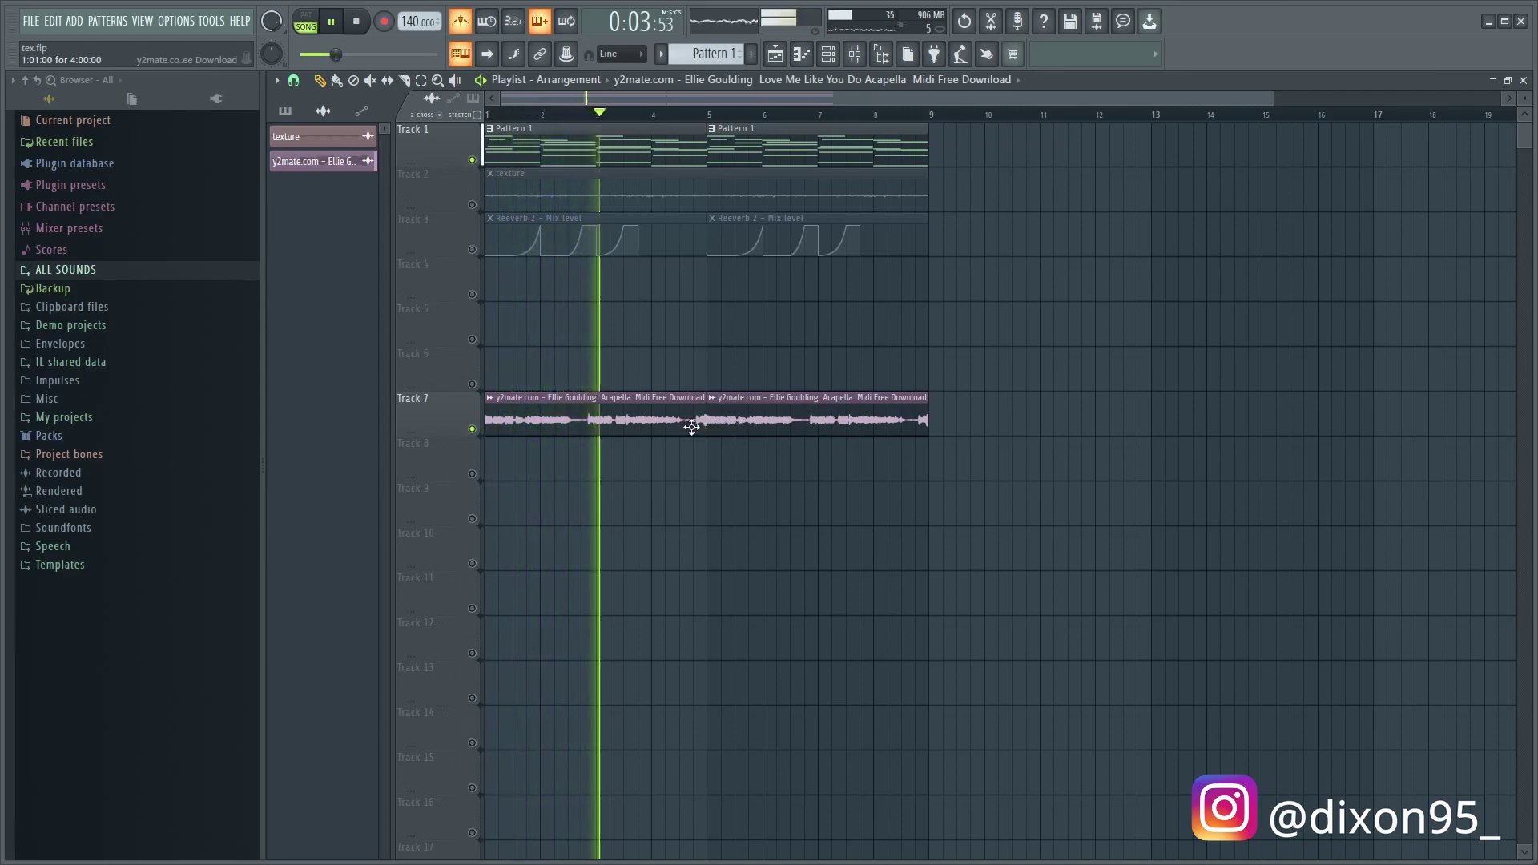
Unmute Track 9 and trim its vocal copy to start near bar 4.75
key(space)
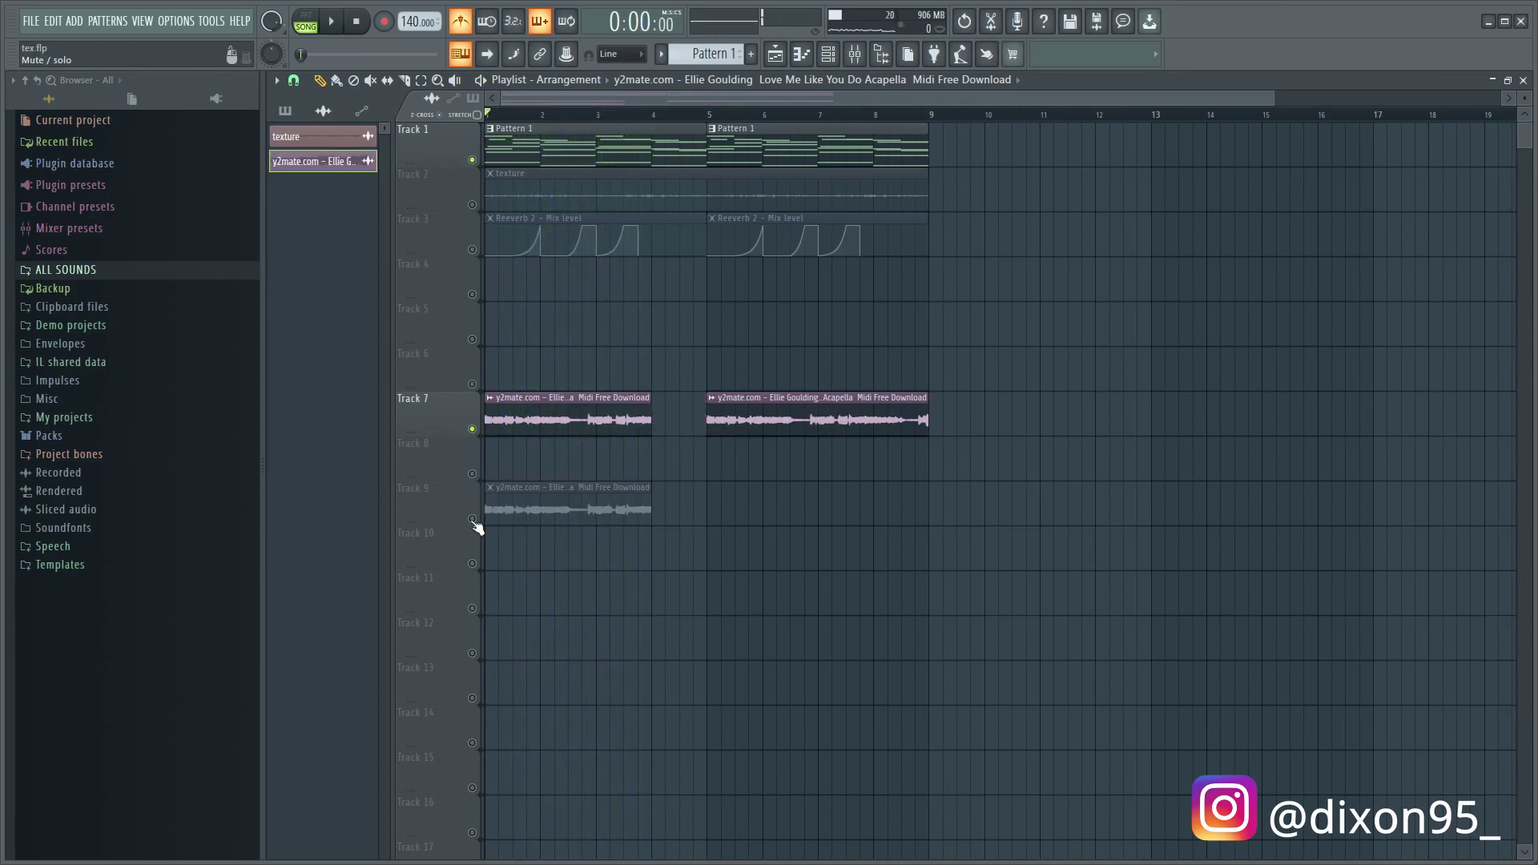
click(472, 519)
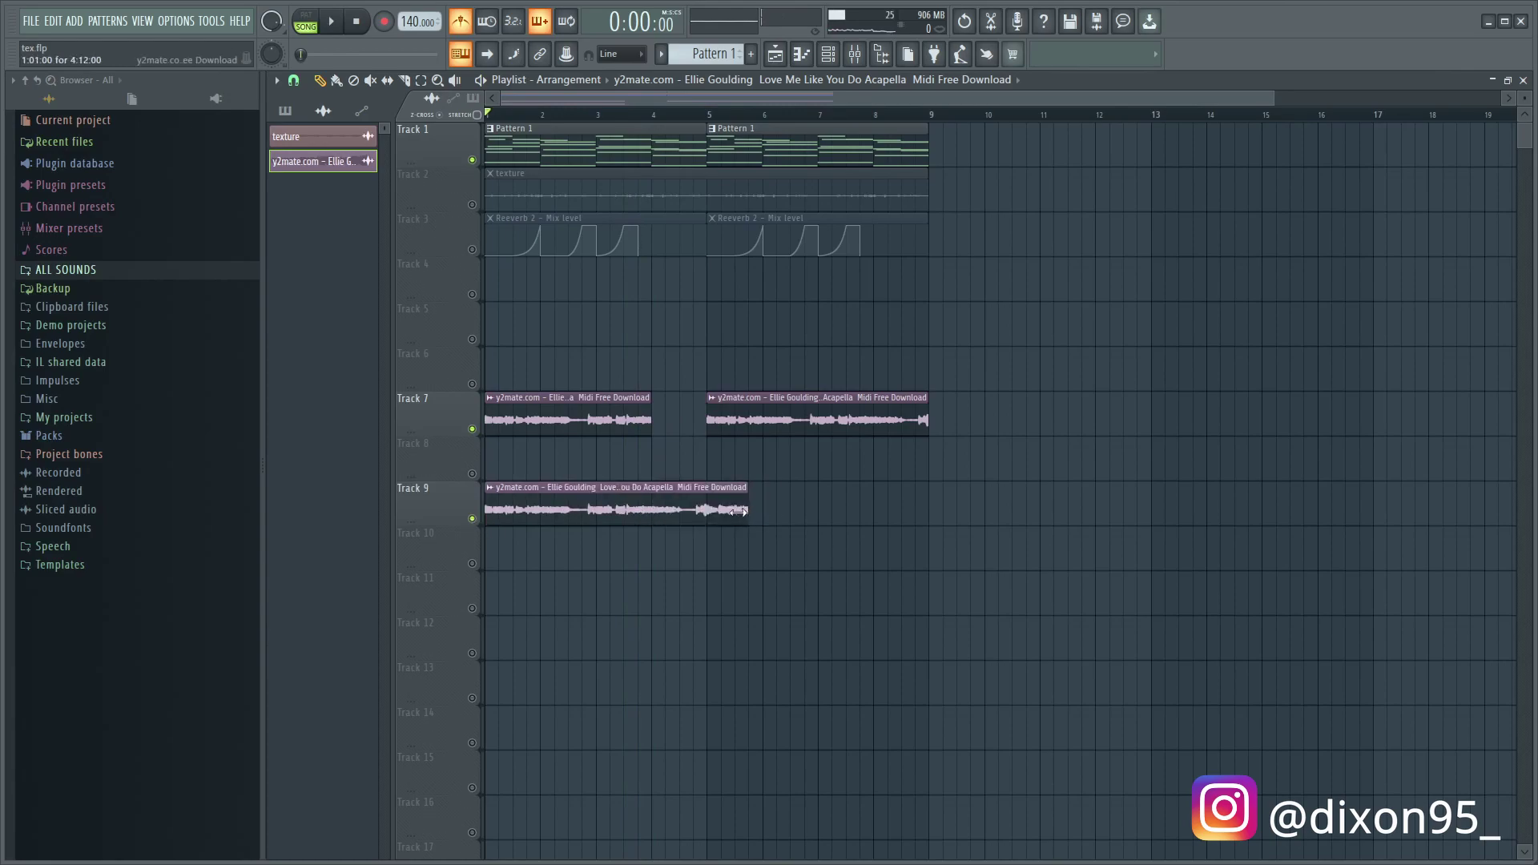
mouse_move(739, 512)
mouse_down()
mouse_move(957, 512)
mouse_move(763, 516)
mouse_up()
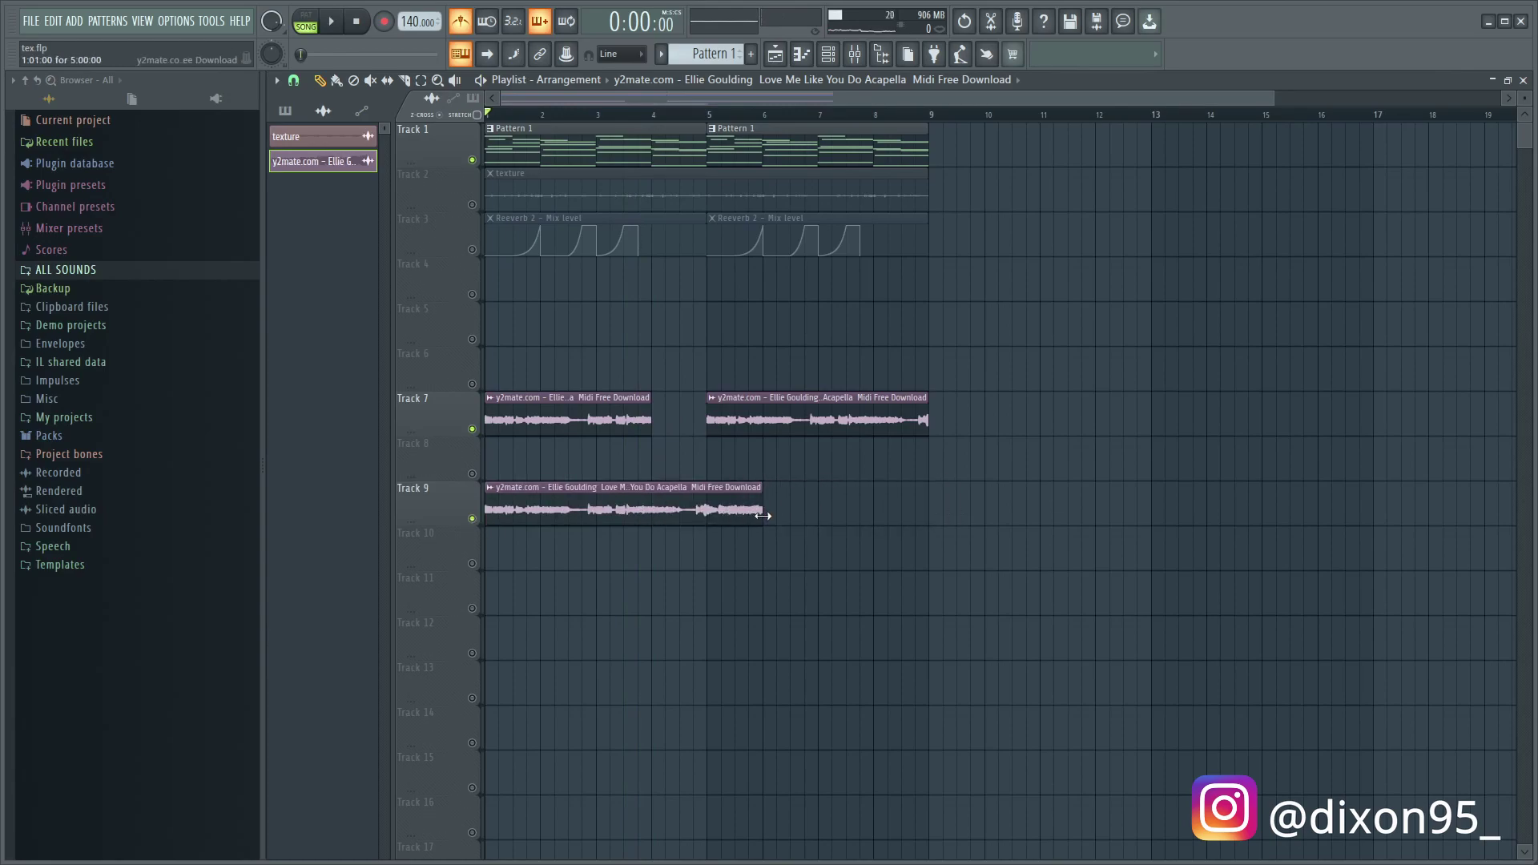
drag(485, 516, 680, 510)
key(space)
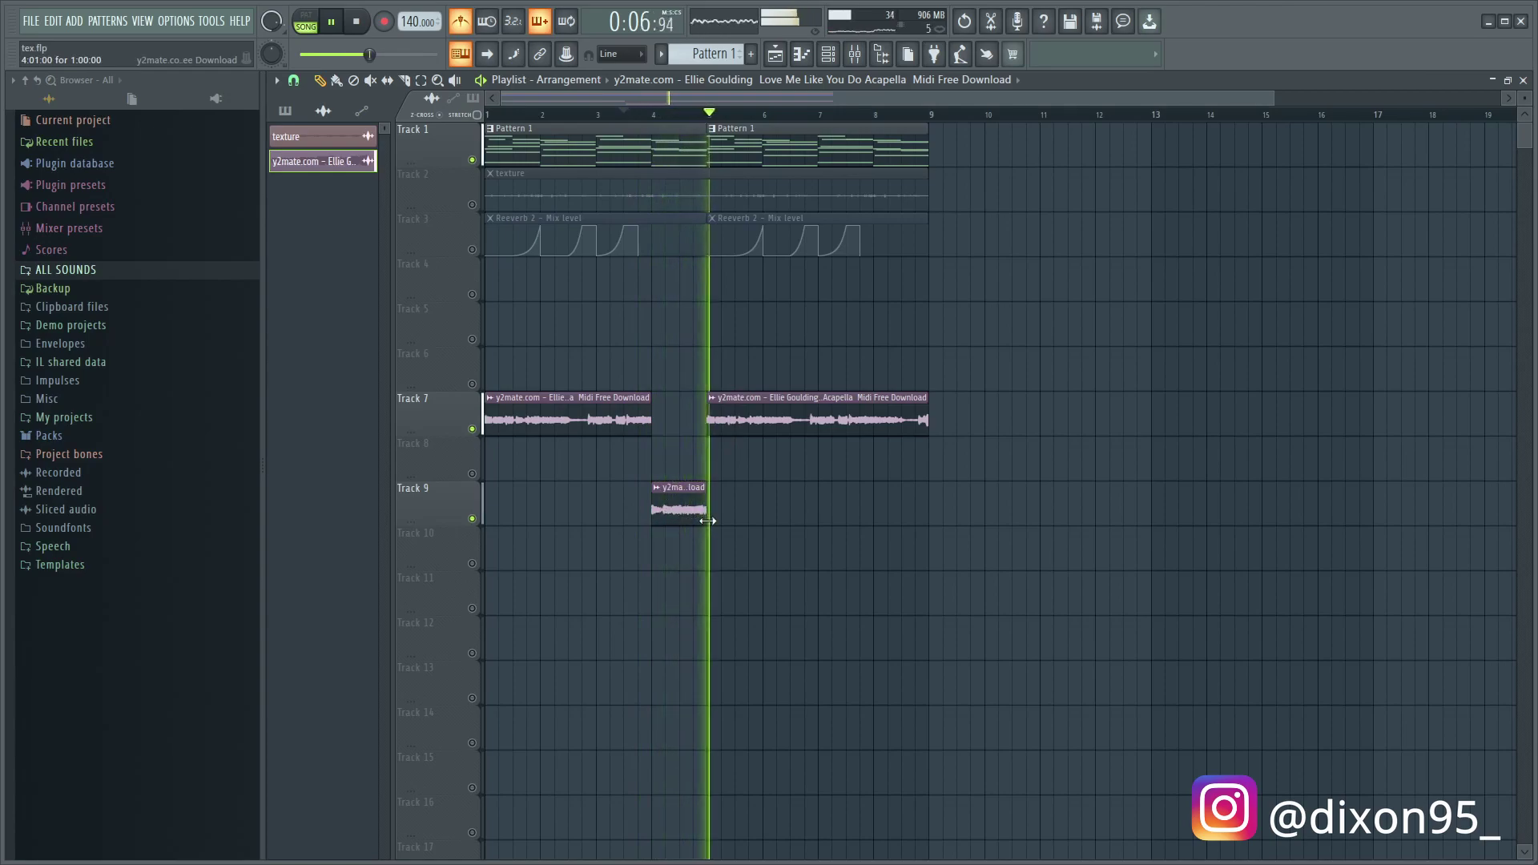
key(space)
key(space)
key(space)
click(494, 114)
key(space)
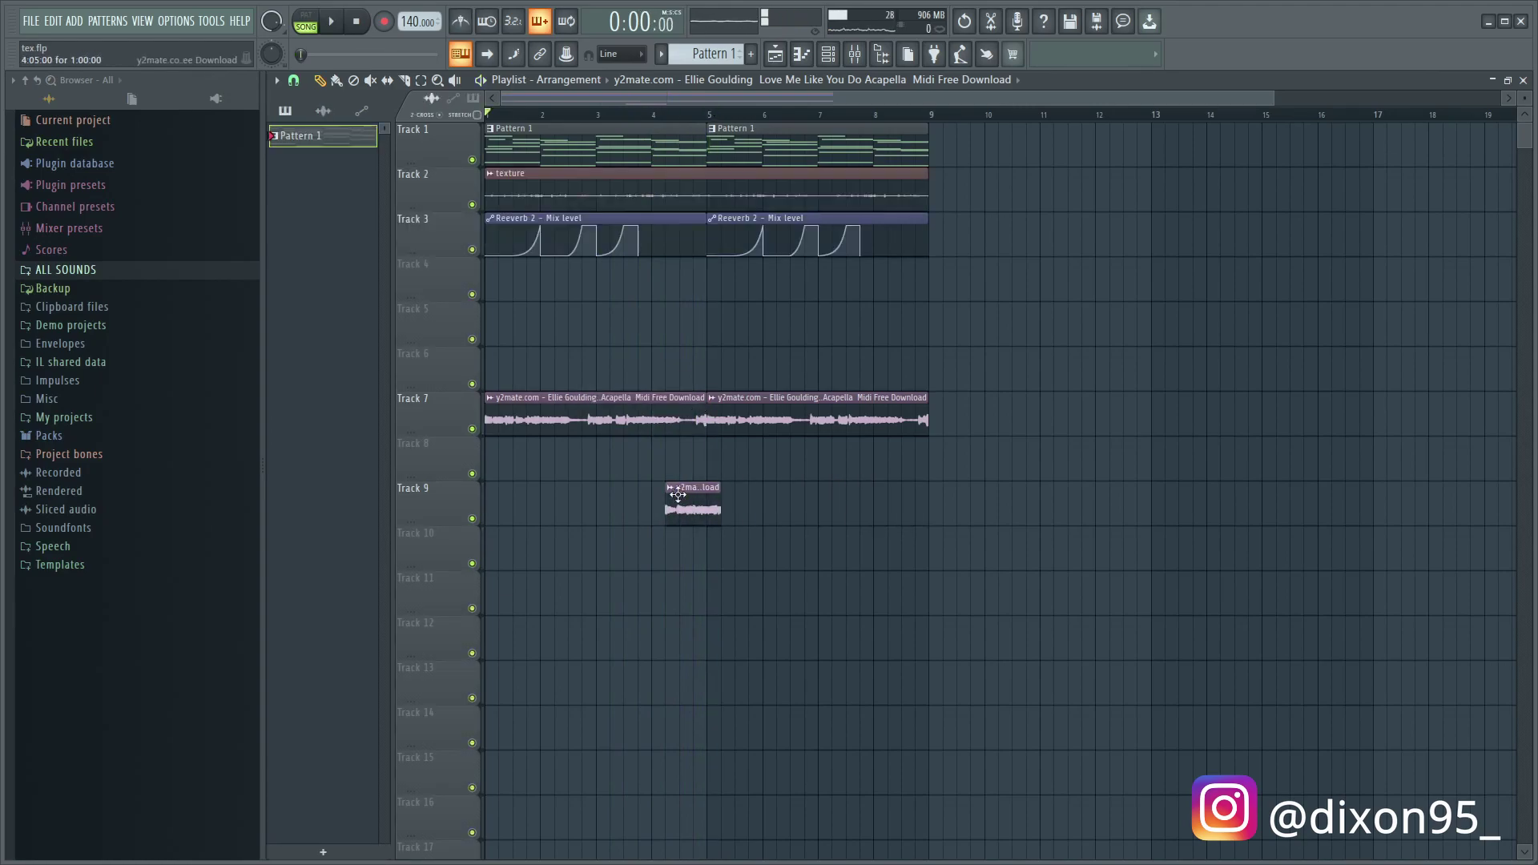
drag(919, 495, 897, 495)
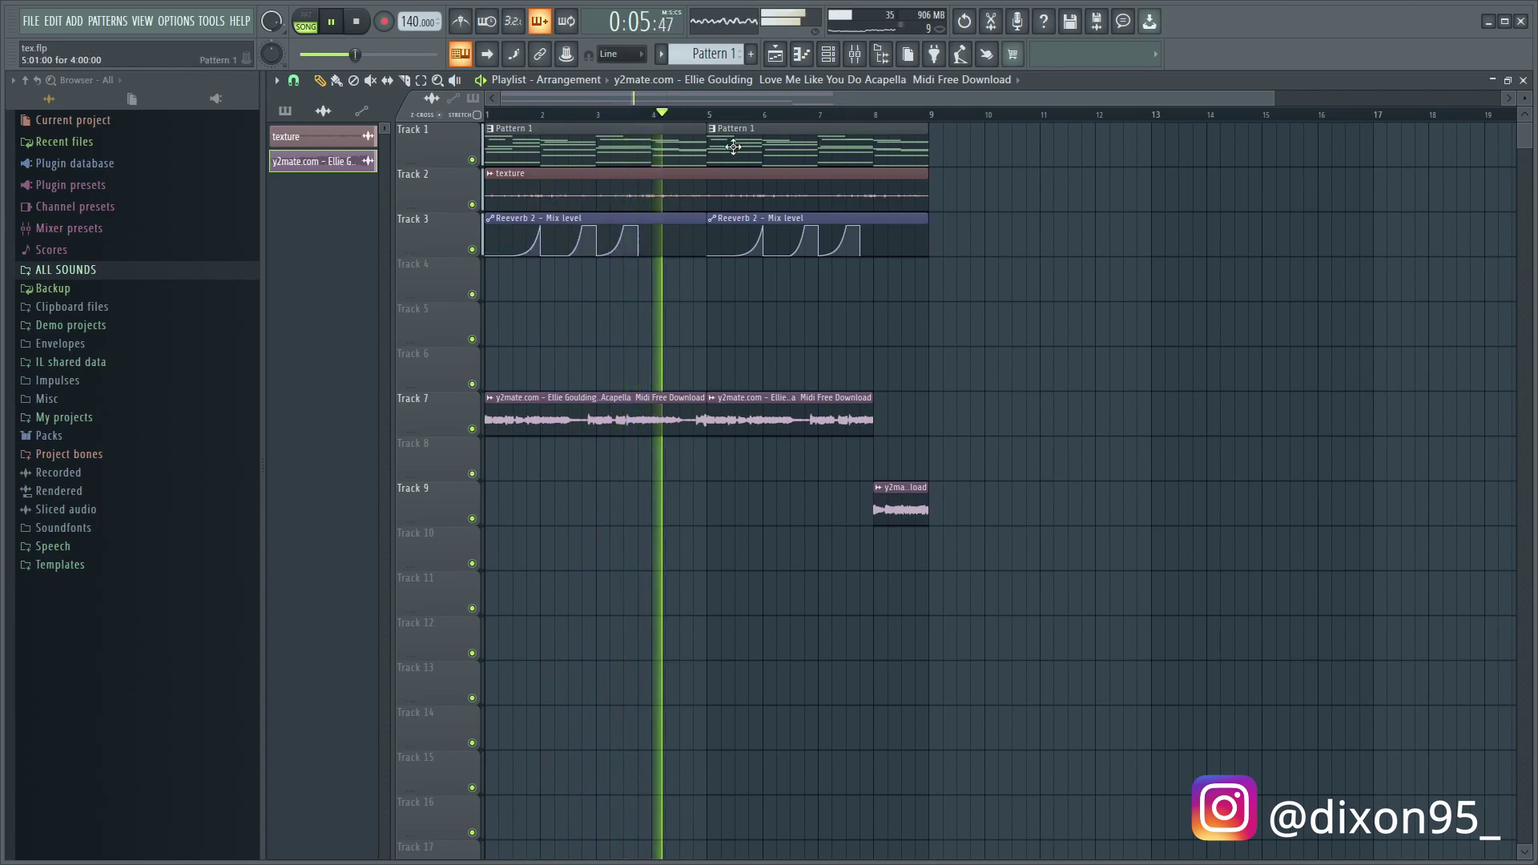
Select the texture and Reeverb clips on Tracks 2–3 and move them down a track
click(421, 81)
drag(986, 234, 422, 210)
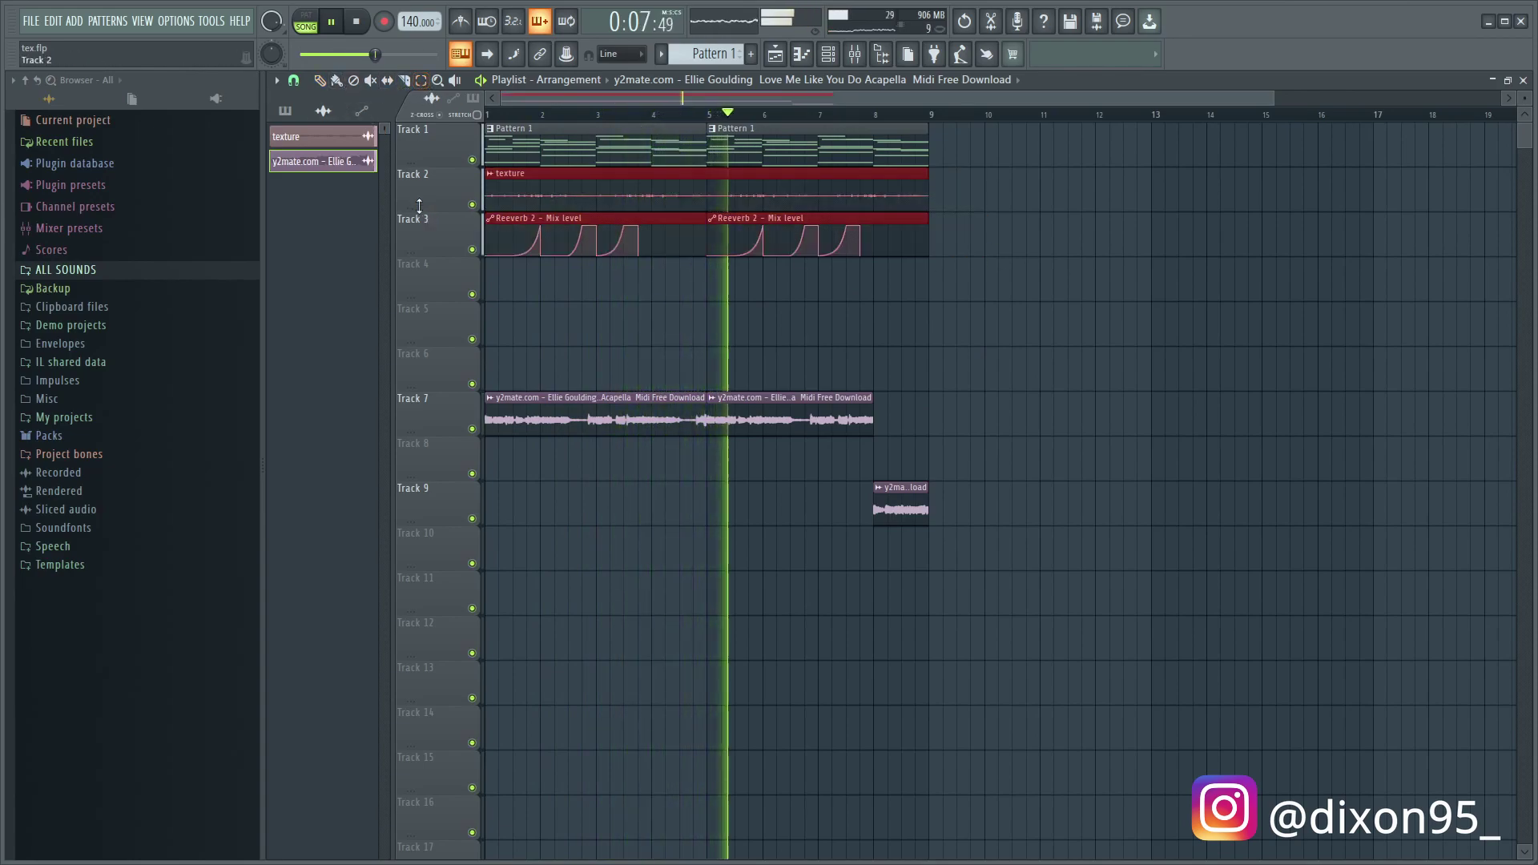
key(shift+Down)
key(shift+Down)
key(shift+Down)
key(shift+Down)
key(shift+Down)
key(shift+Down)
key(shift+Down)
key(shift+Down)
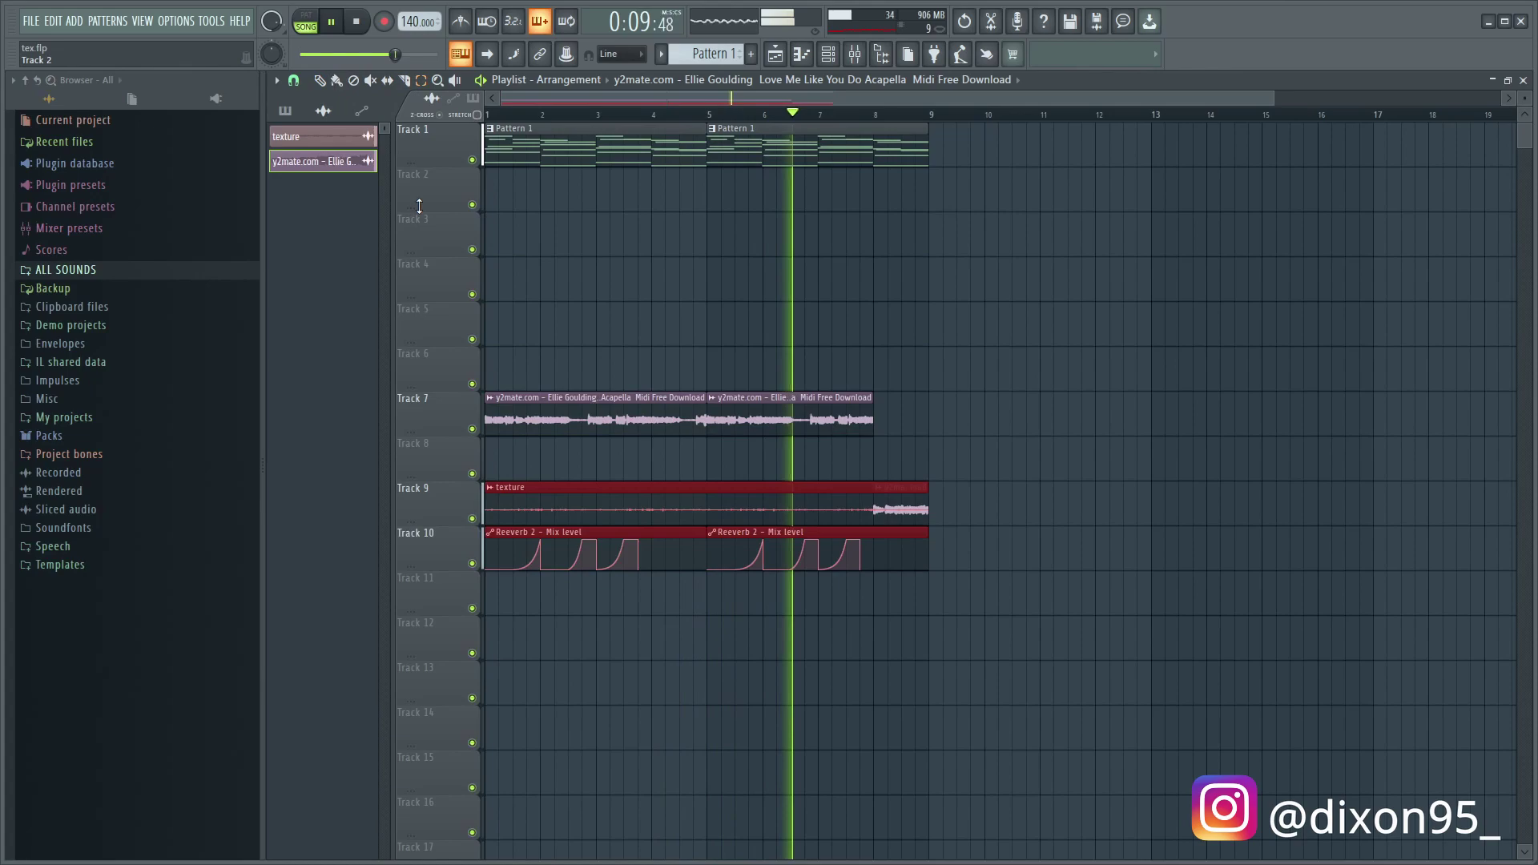
key(space)
key(space)
click(321, 81)
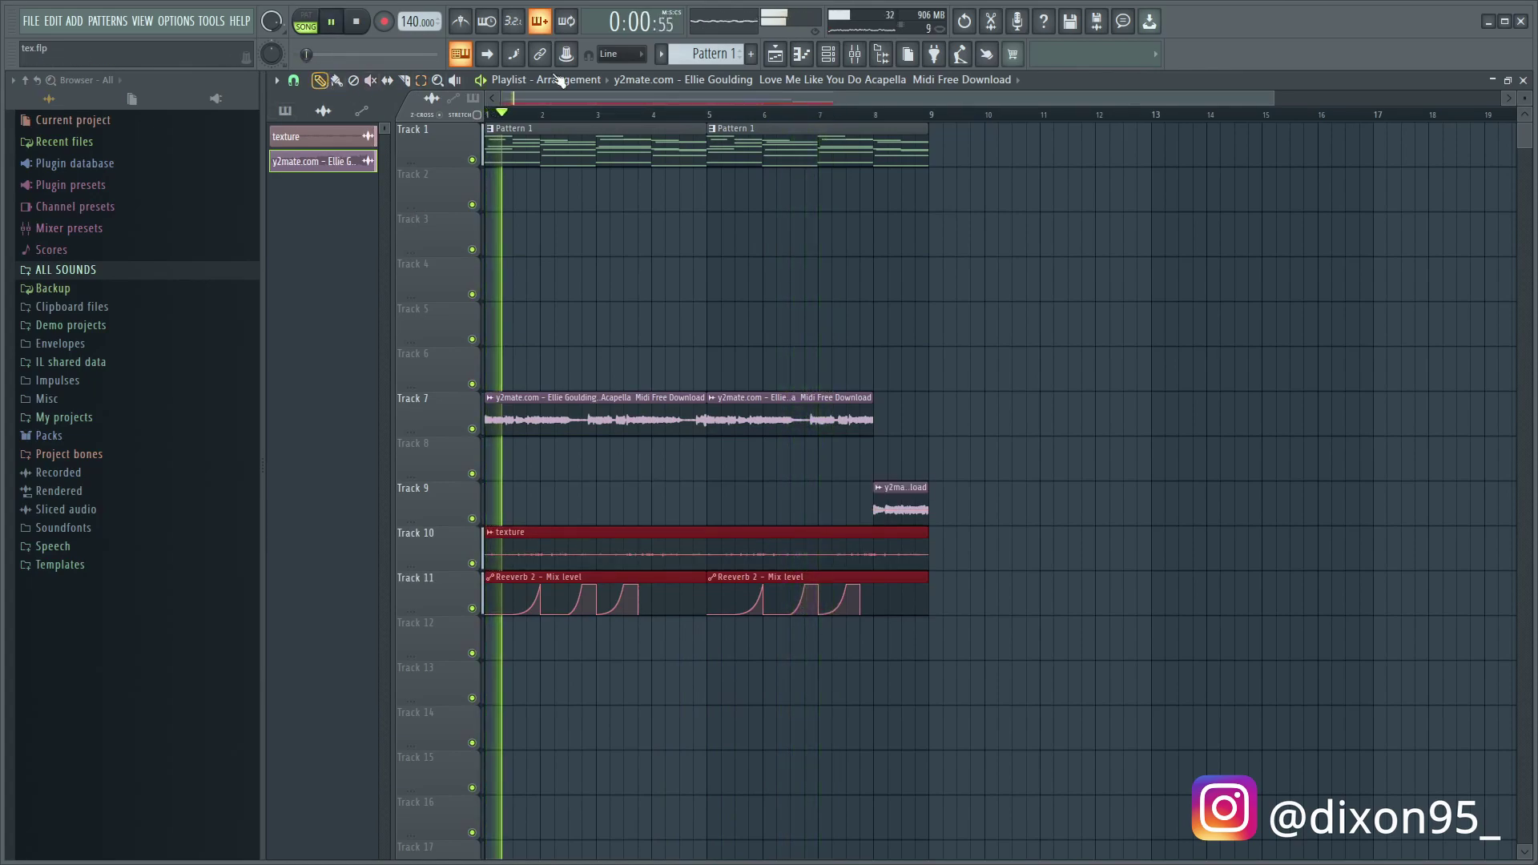
drag(1273, 98, 1505, 99)
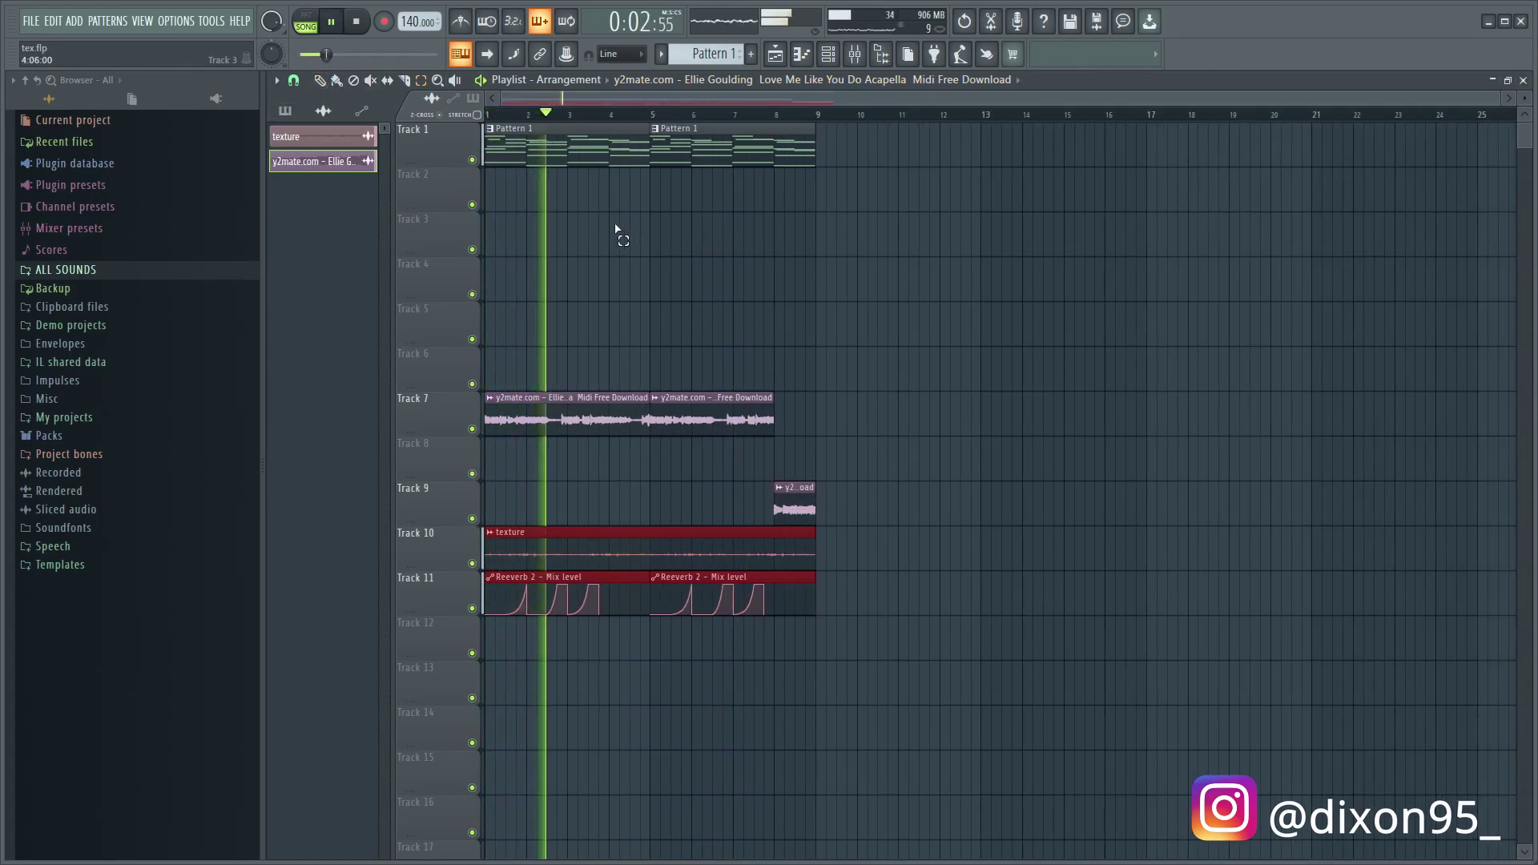
Group the three vocal clips on Track 9, then move the six clips on Tracks 9–11 up three tracks
drag(930, 487, 797, 512)
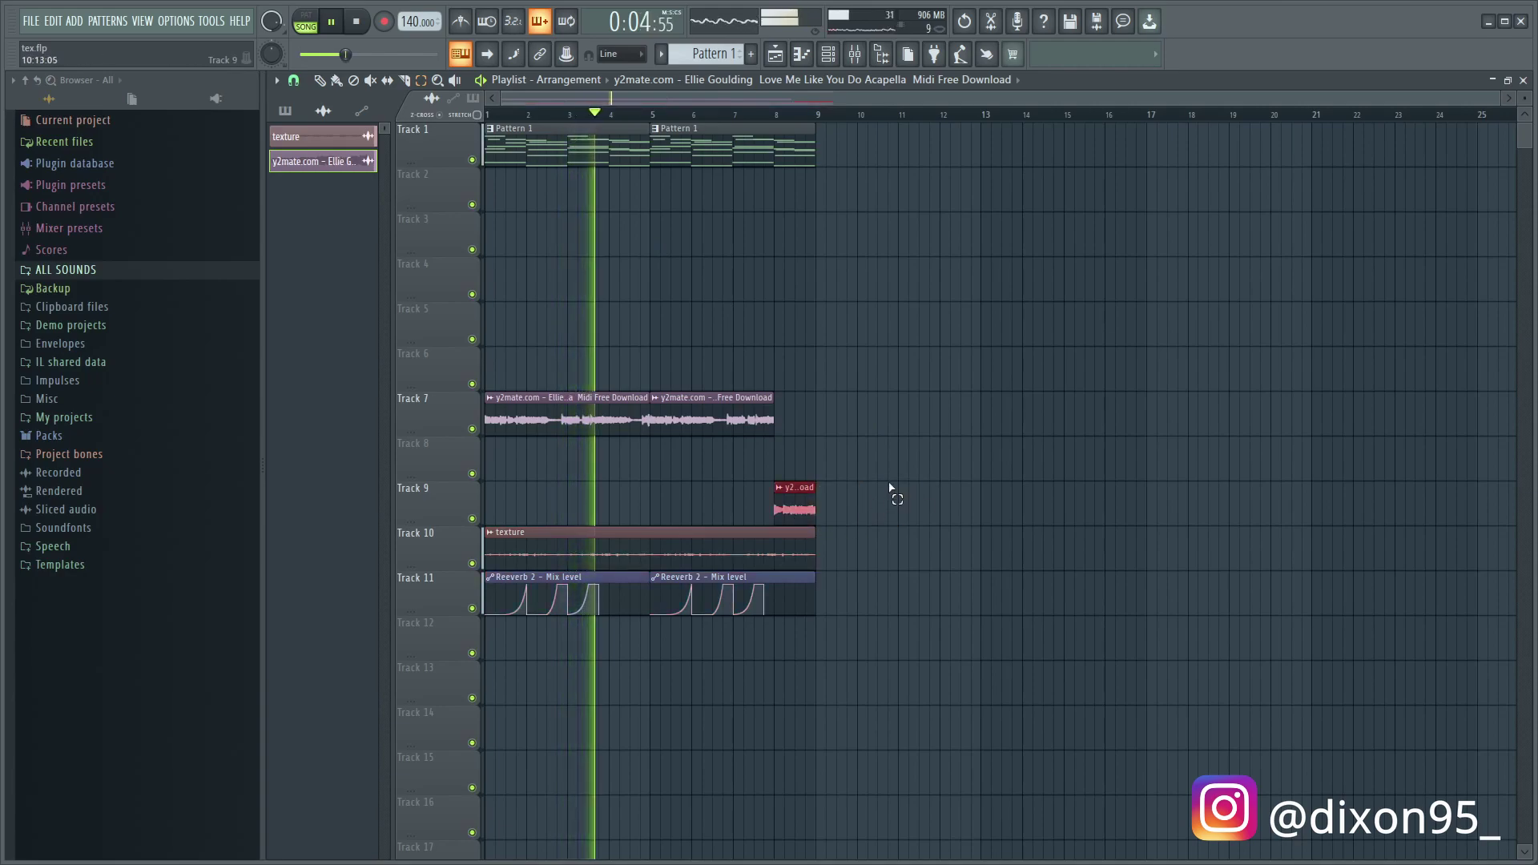
key(shift+Up)
key(shift+Up)
click(320, 81)
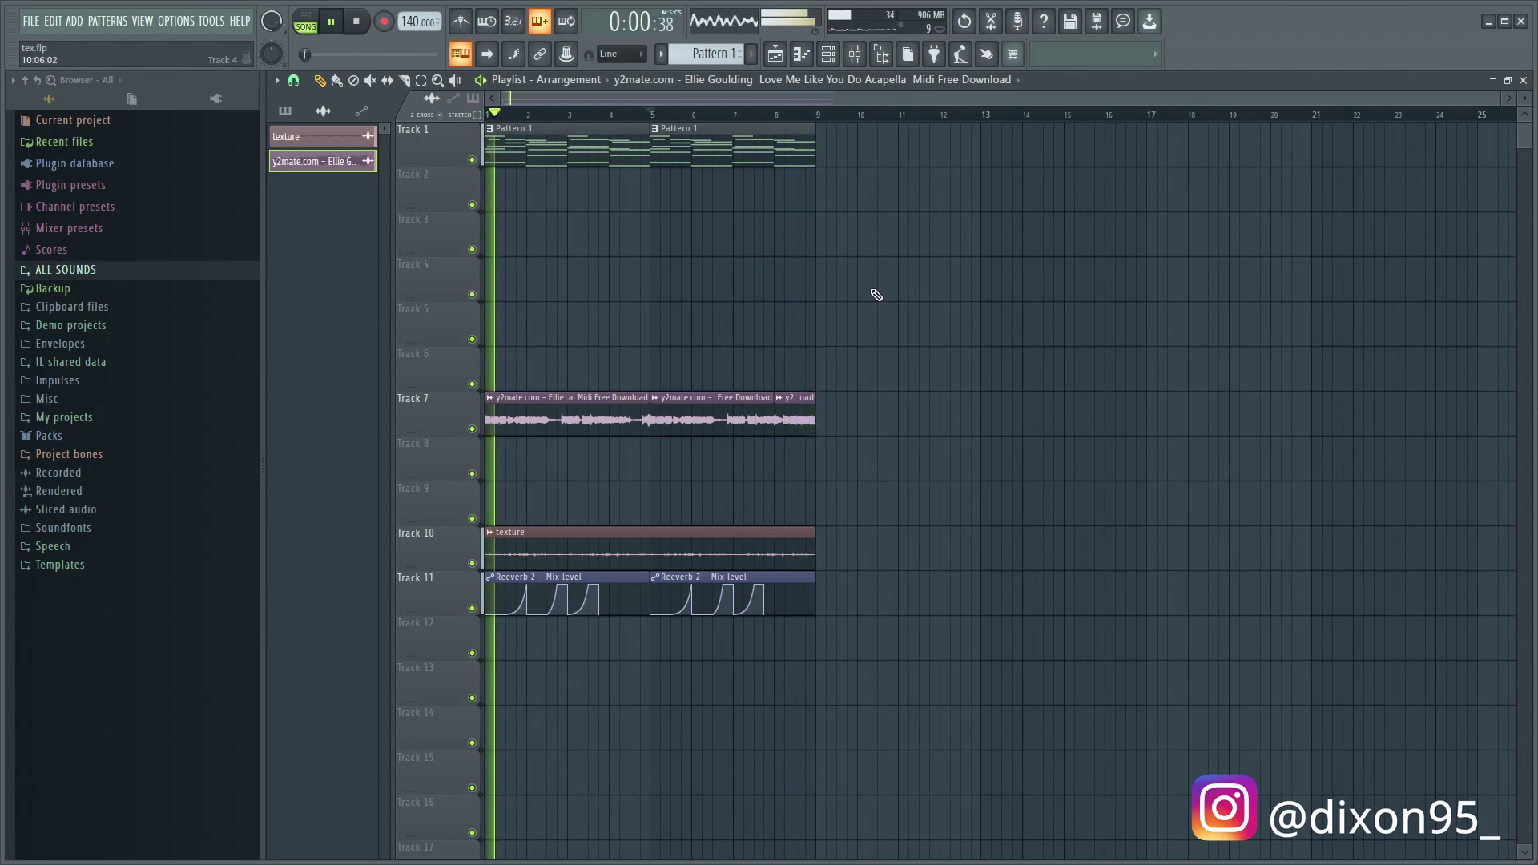
key(space)
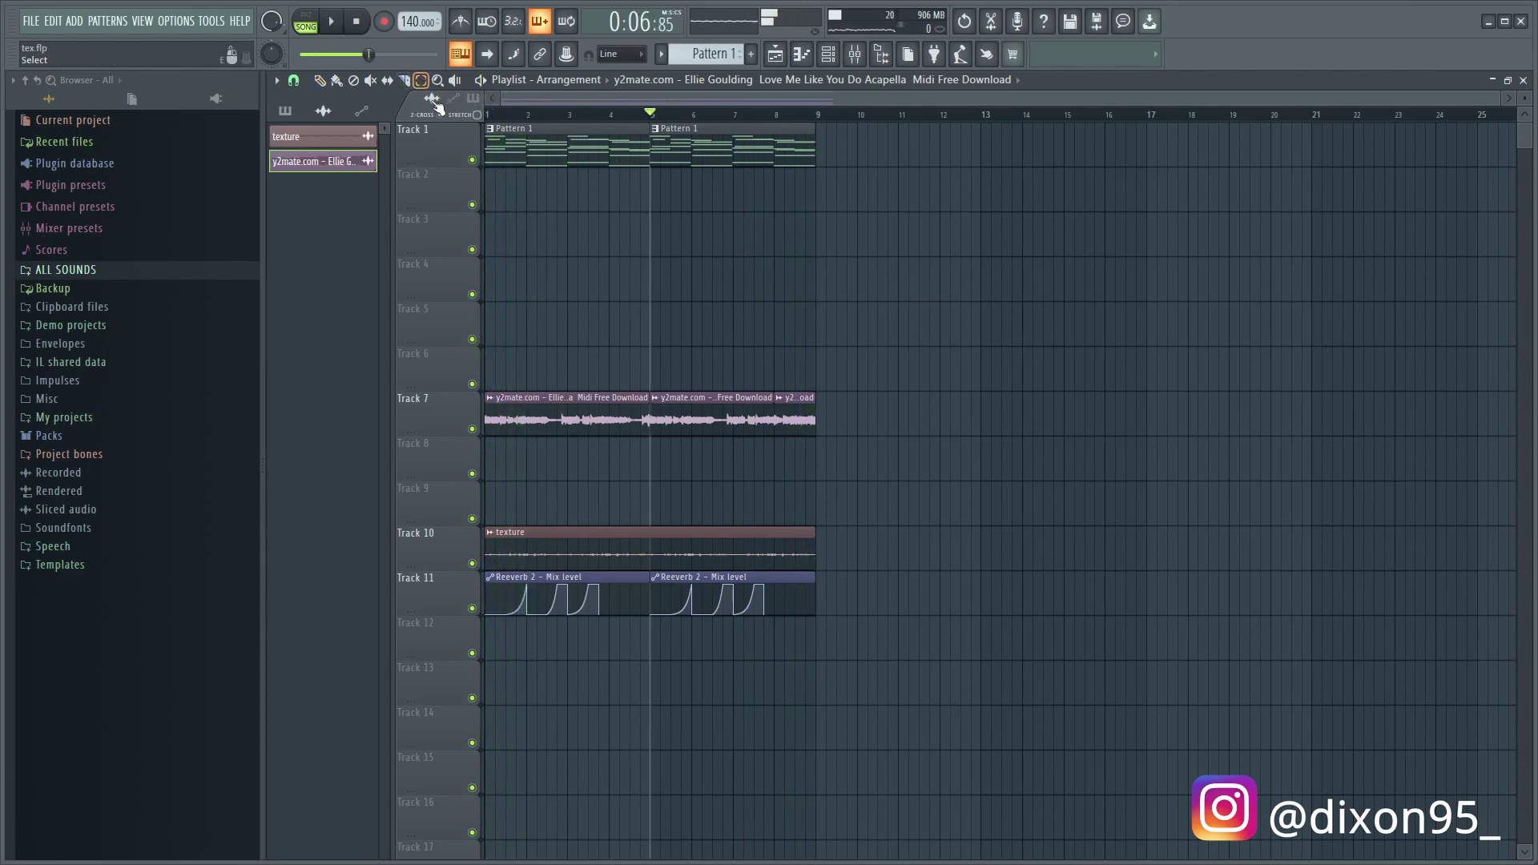
drag(709, 370, 864, 432)
key(shift+Down)
key(shift+Down)
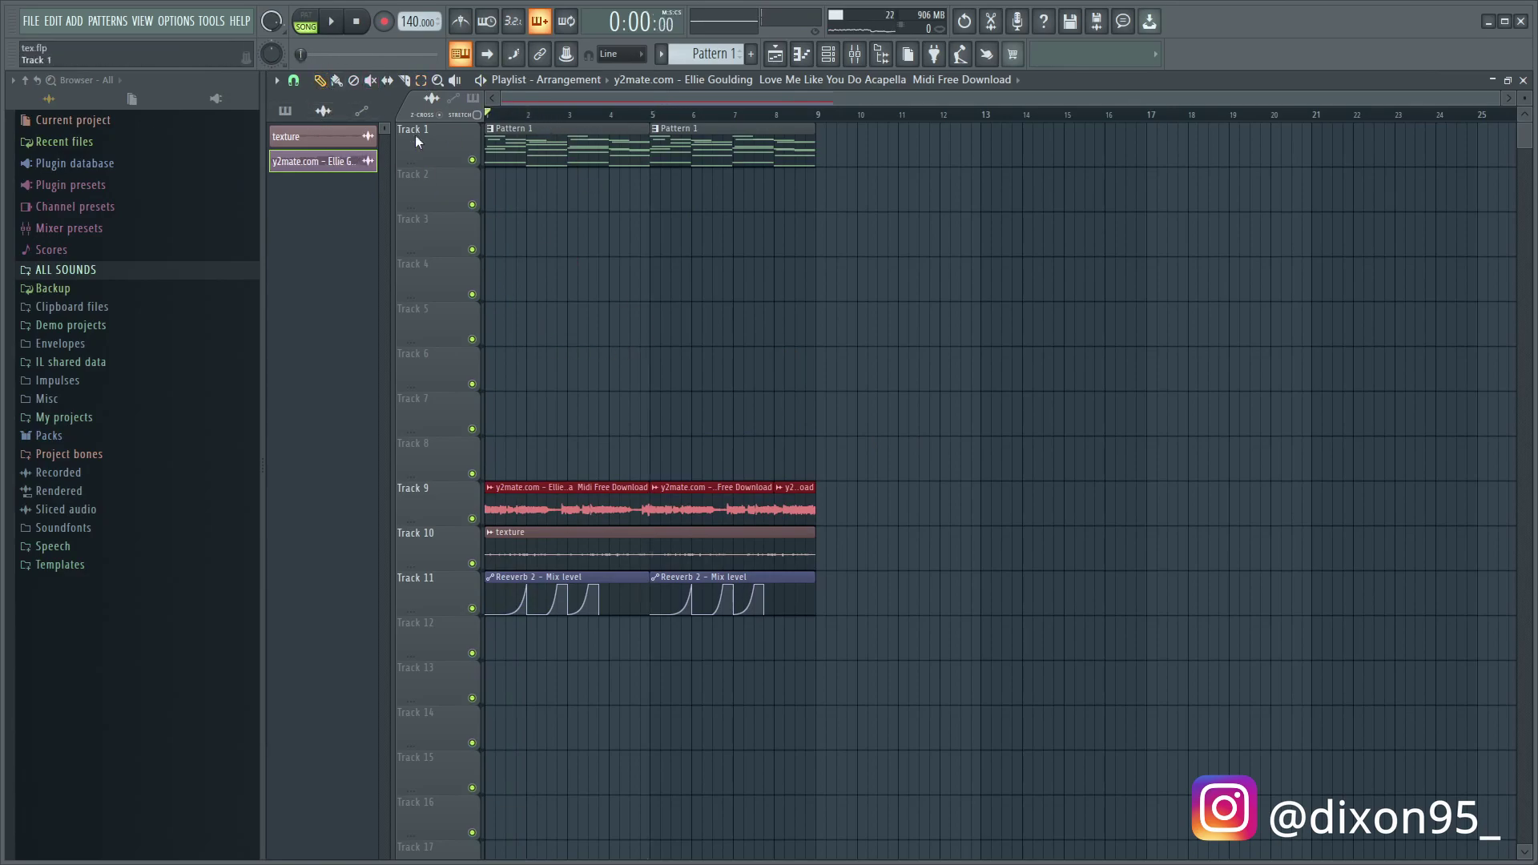
drag(890, 697, 449, 512)
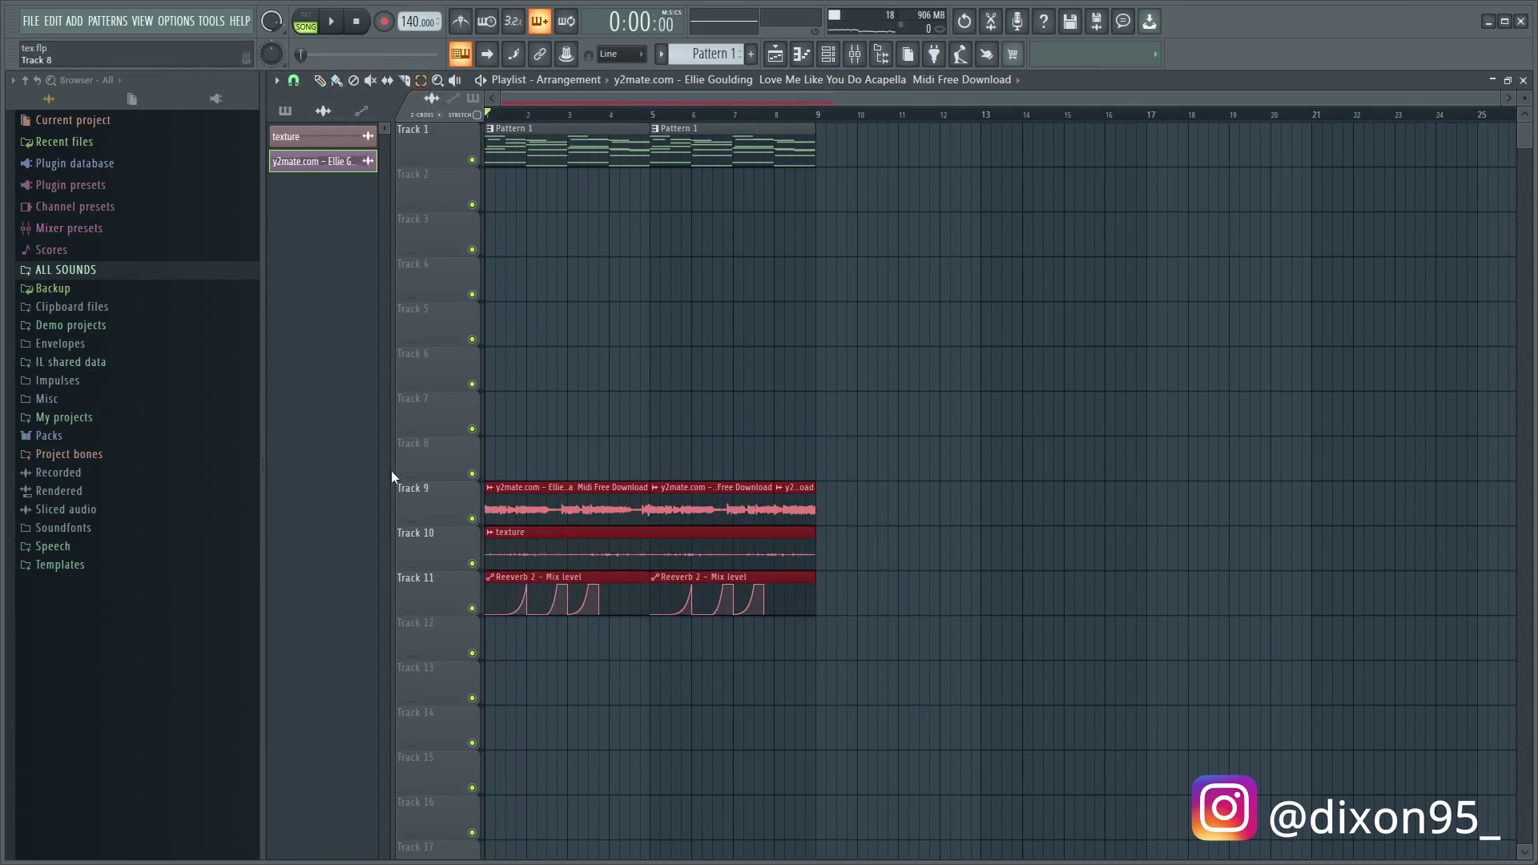
key(shift+Up)
key(shift+Up)
key(shift+Up)
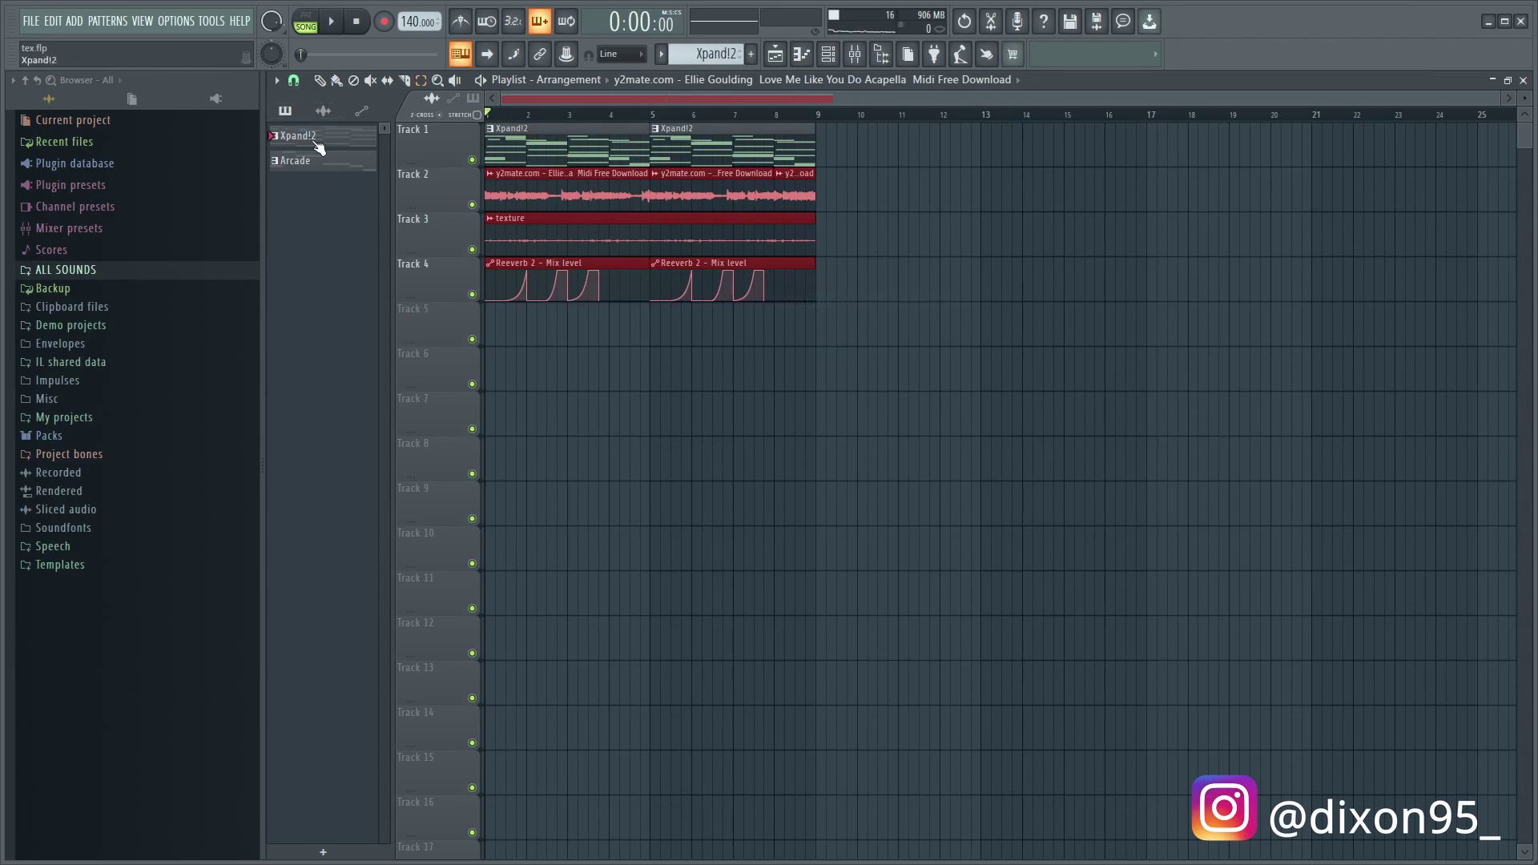
Move the existing clips to tracks 5–7, place Xpand!2 and Arcade on tracks 1–2, and duplicate everything to bar 17
key(shift+Down)
key(shift+Down)
key(shift+Down)
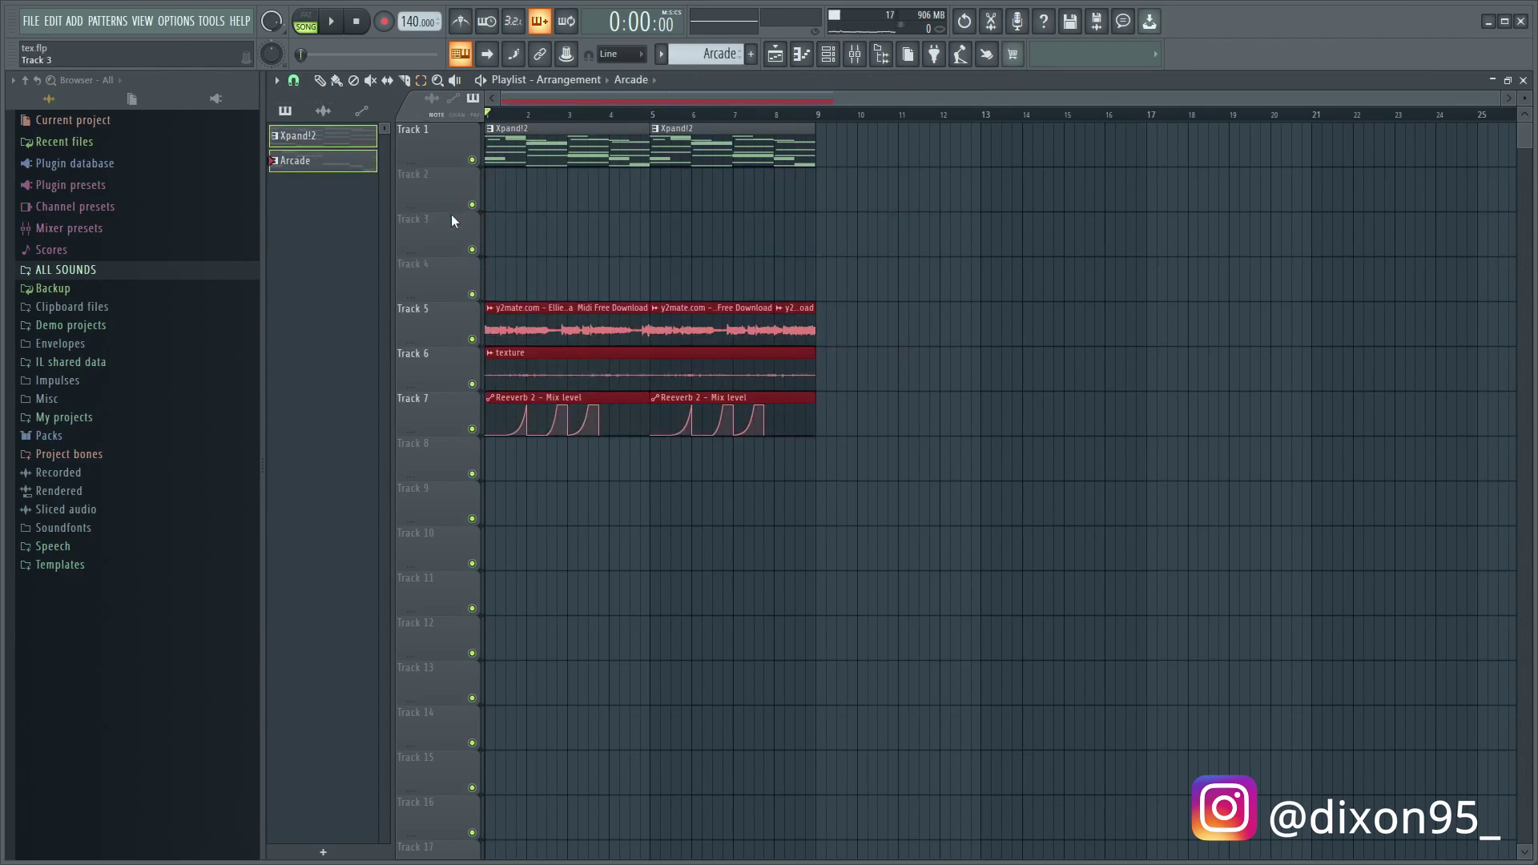
drag(611, 146, 490, 144)
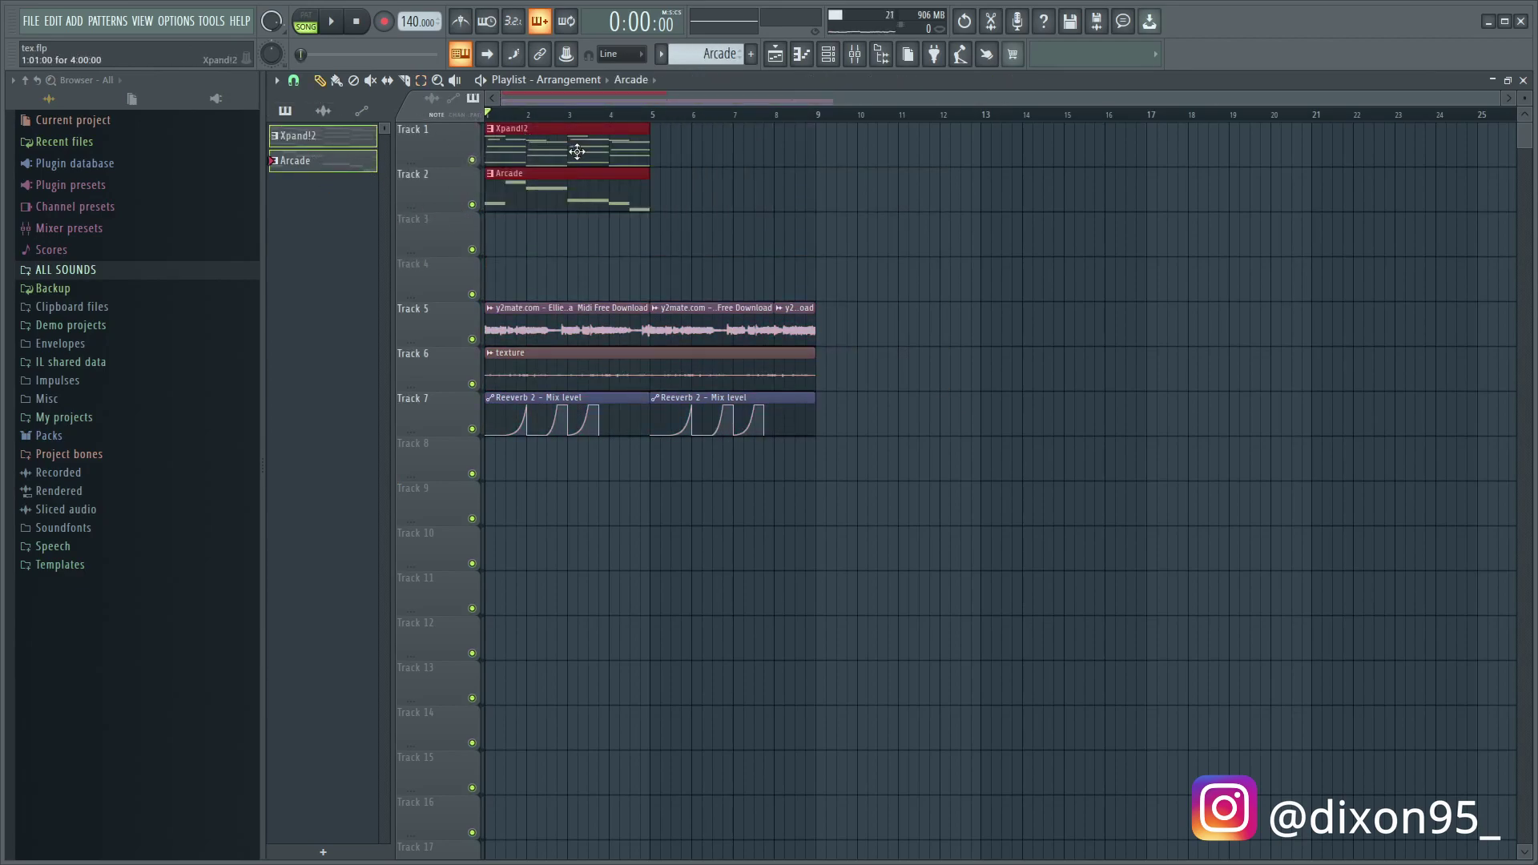
key(ctrl+b)
mouse_move(969, 566)
mouse_down()
mouse_move(714, 477)
mouse_move(484, 127)
mouse_up()
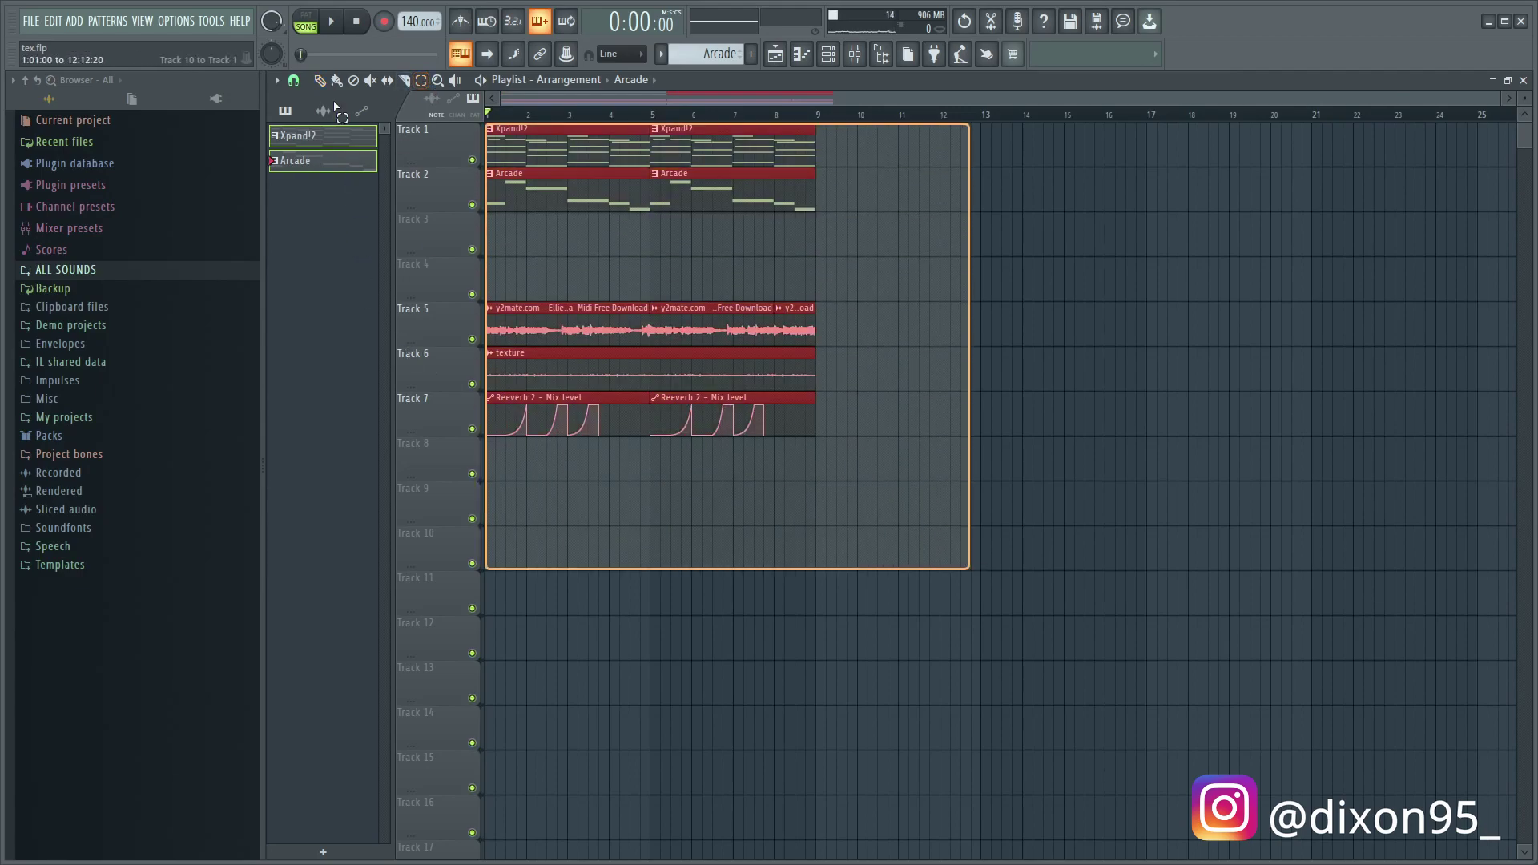
key(ctrl+b)
Delete the Track 5 vocal clips before bar 9 so the acapella enters at bar 9
drag(651, 433, 601, 398)
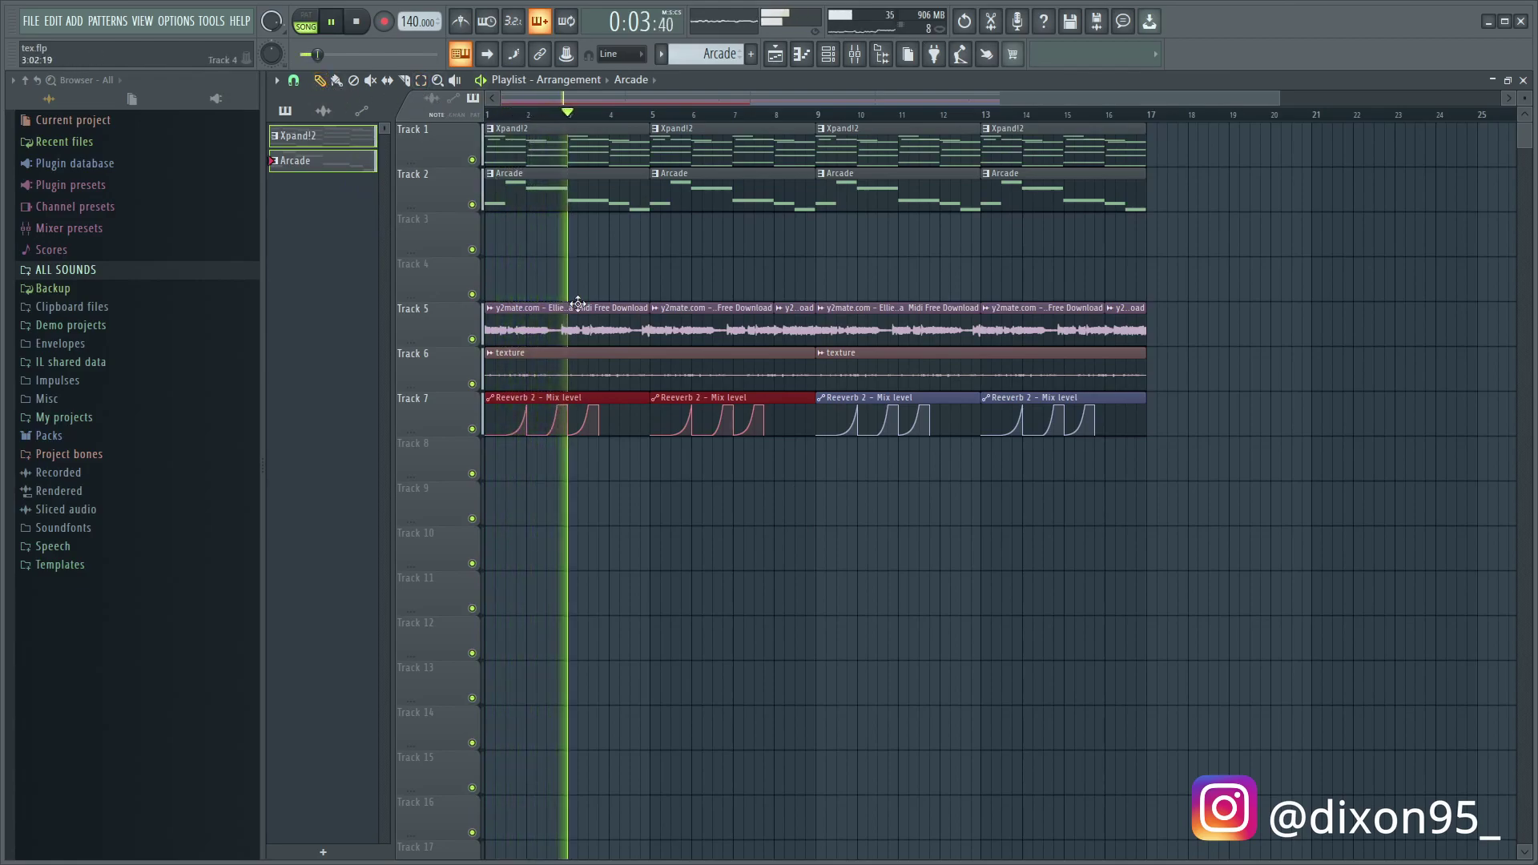
right_click(715, 321)
key(space)
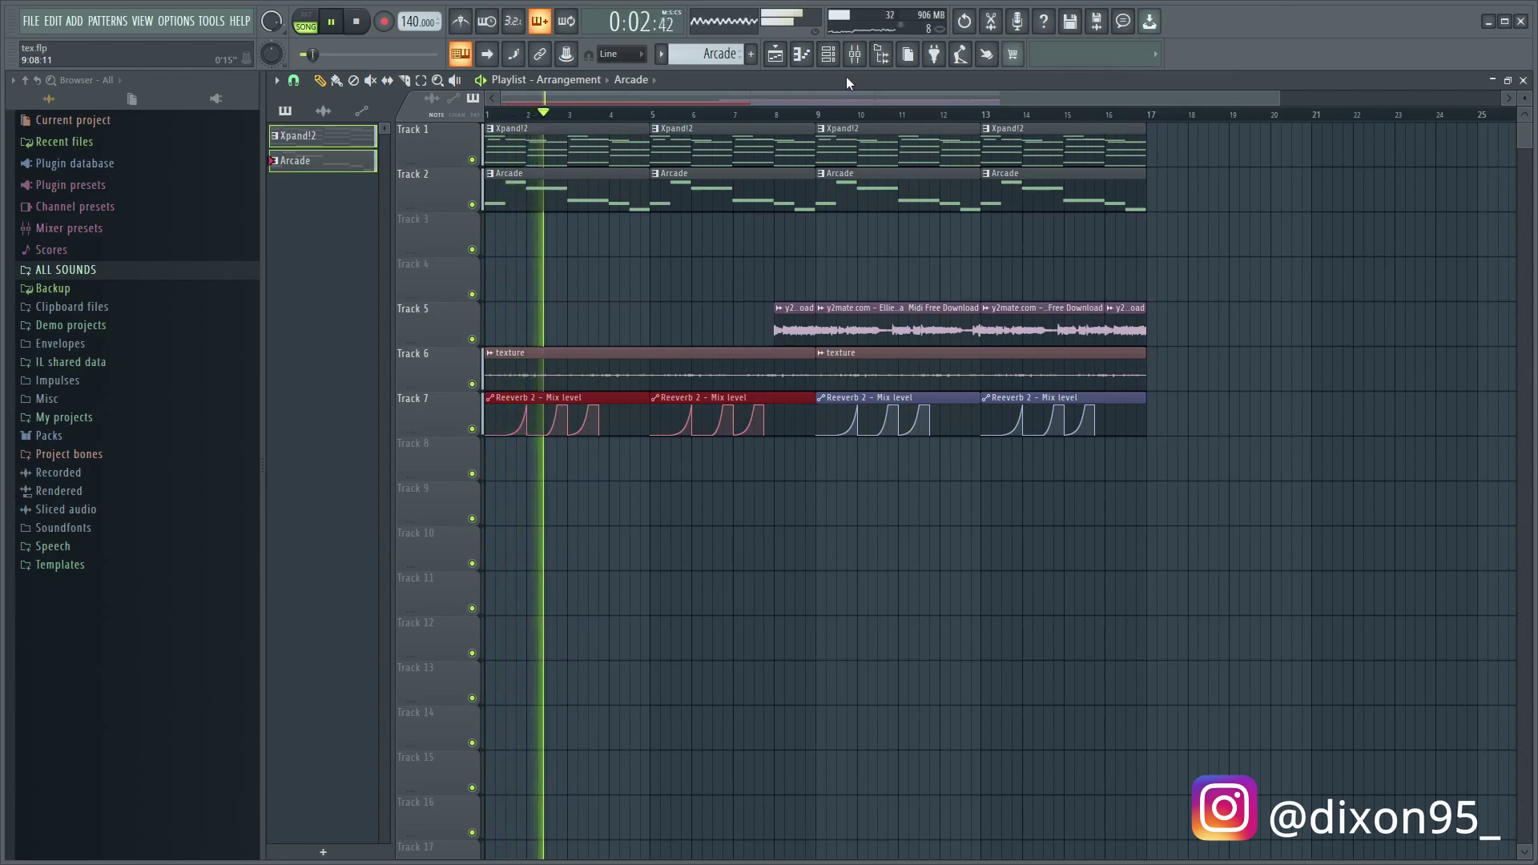
key(space)
key(space)
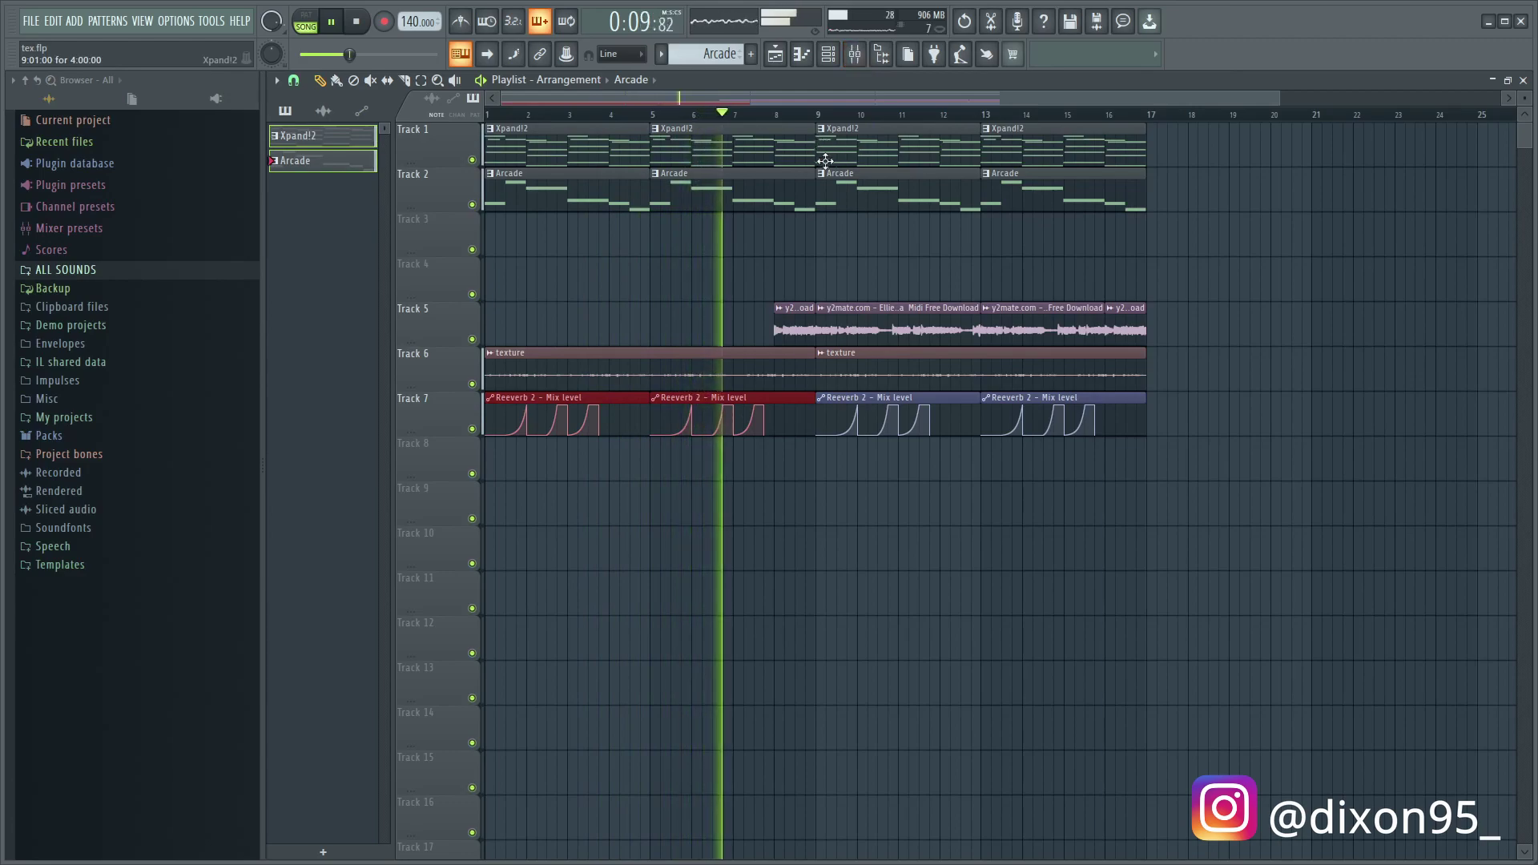
right_click(797, 327)
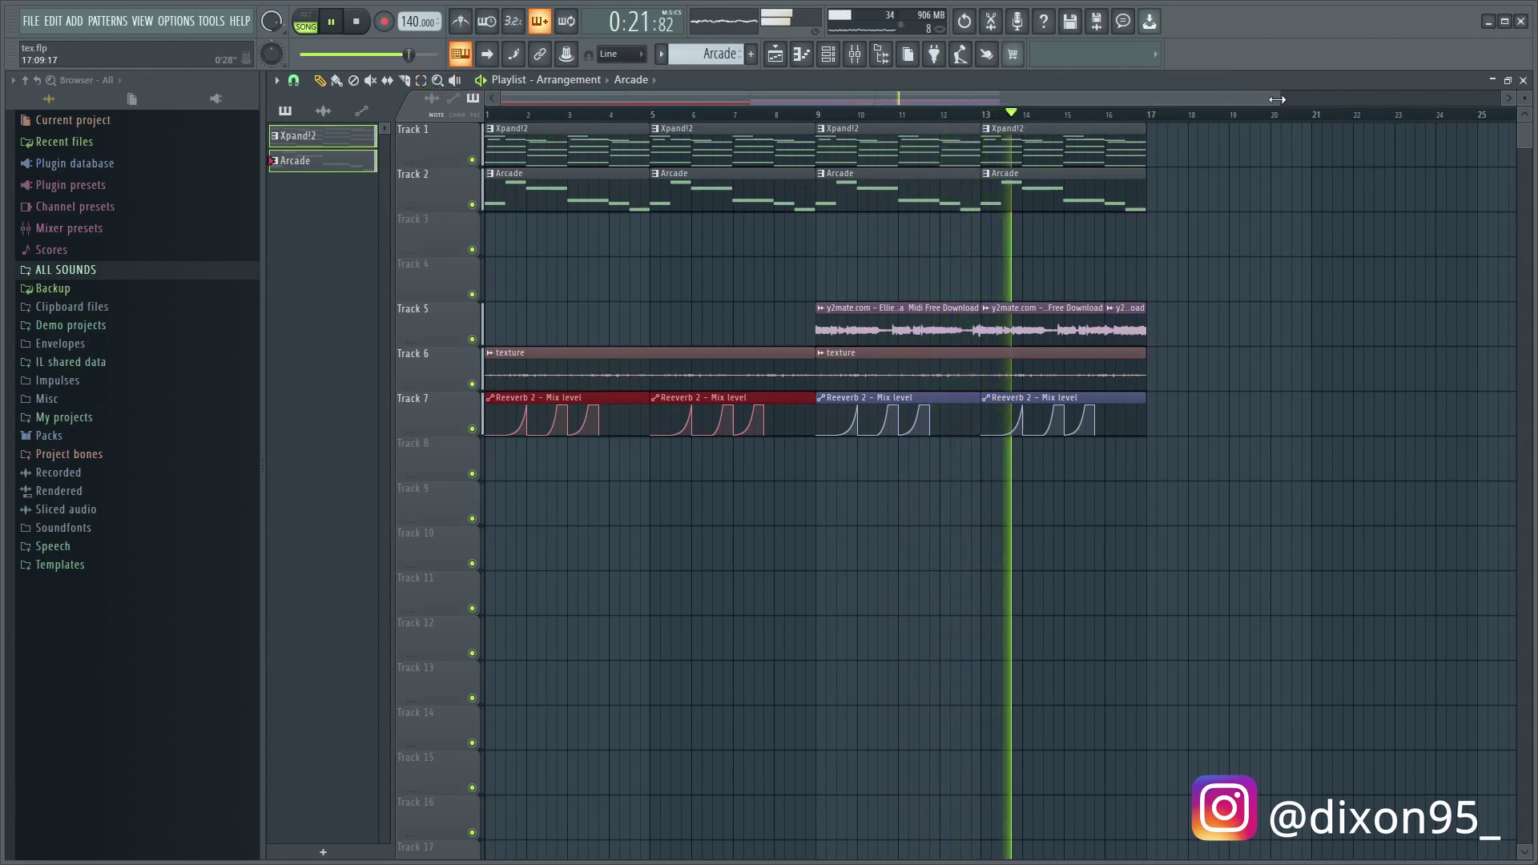
drag(1278, 98, 1497, 99)
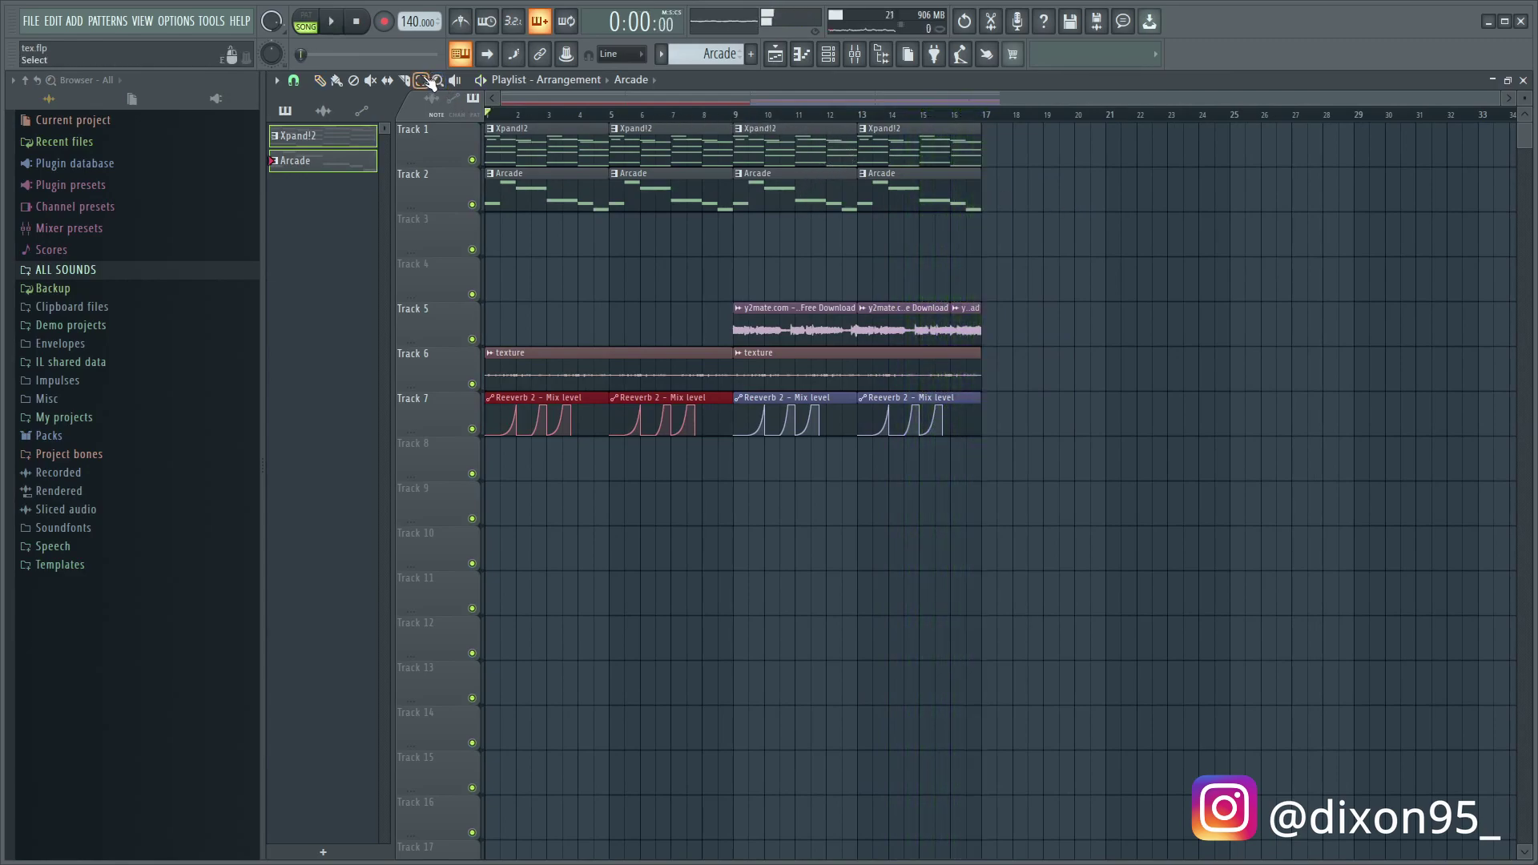
Duplicate the Xpand!2 clips to bars 17–24 and add another Arcade clip later in the arrangement
key(ctrl+b)
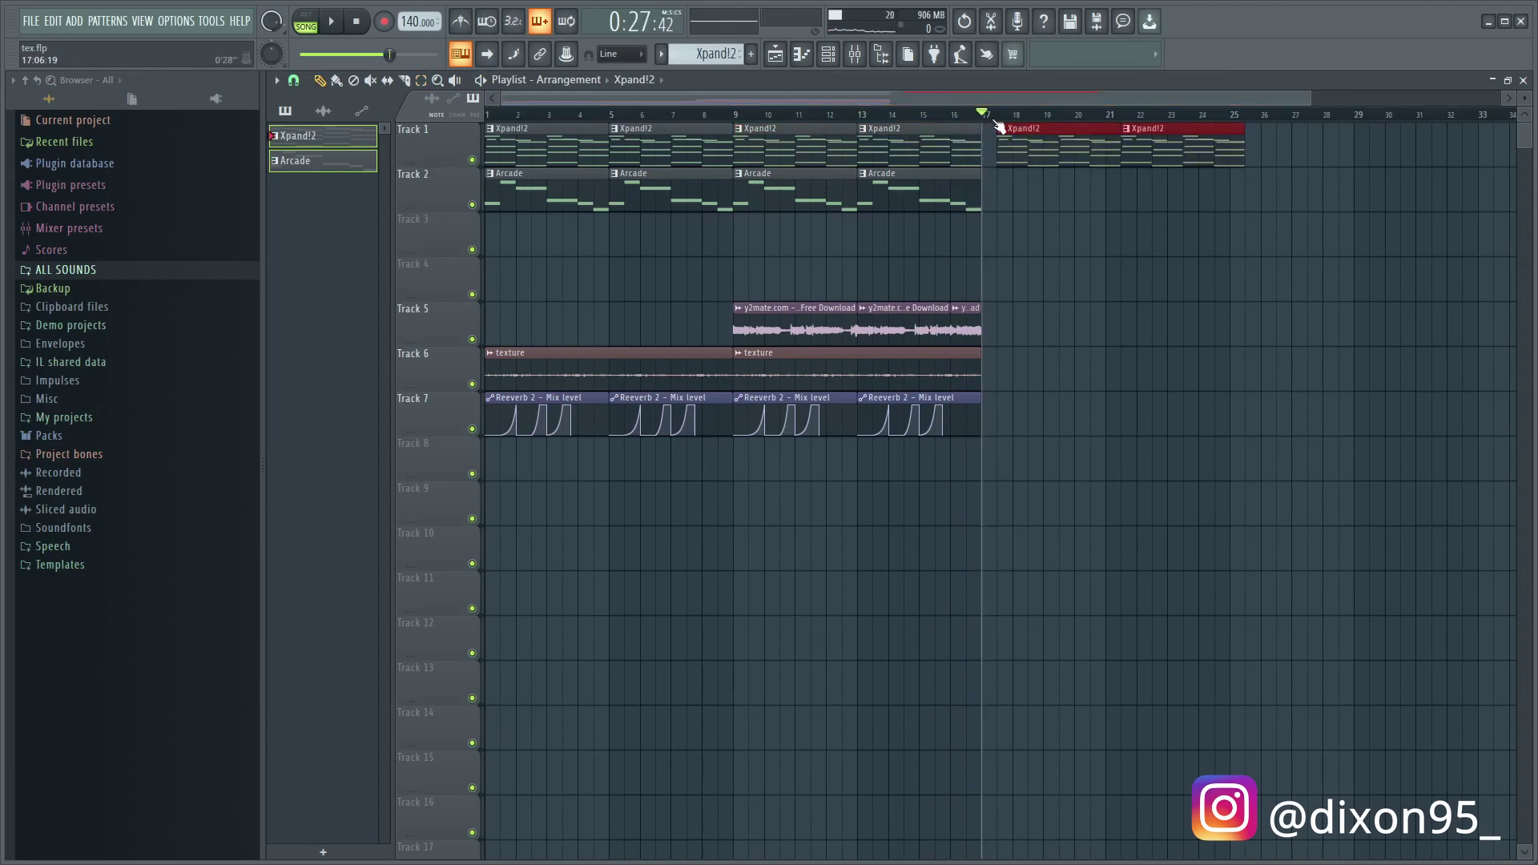
click(965, 115)
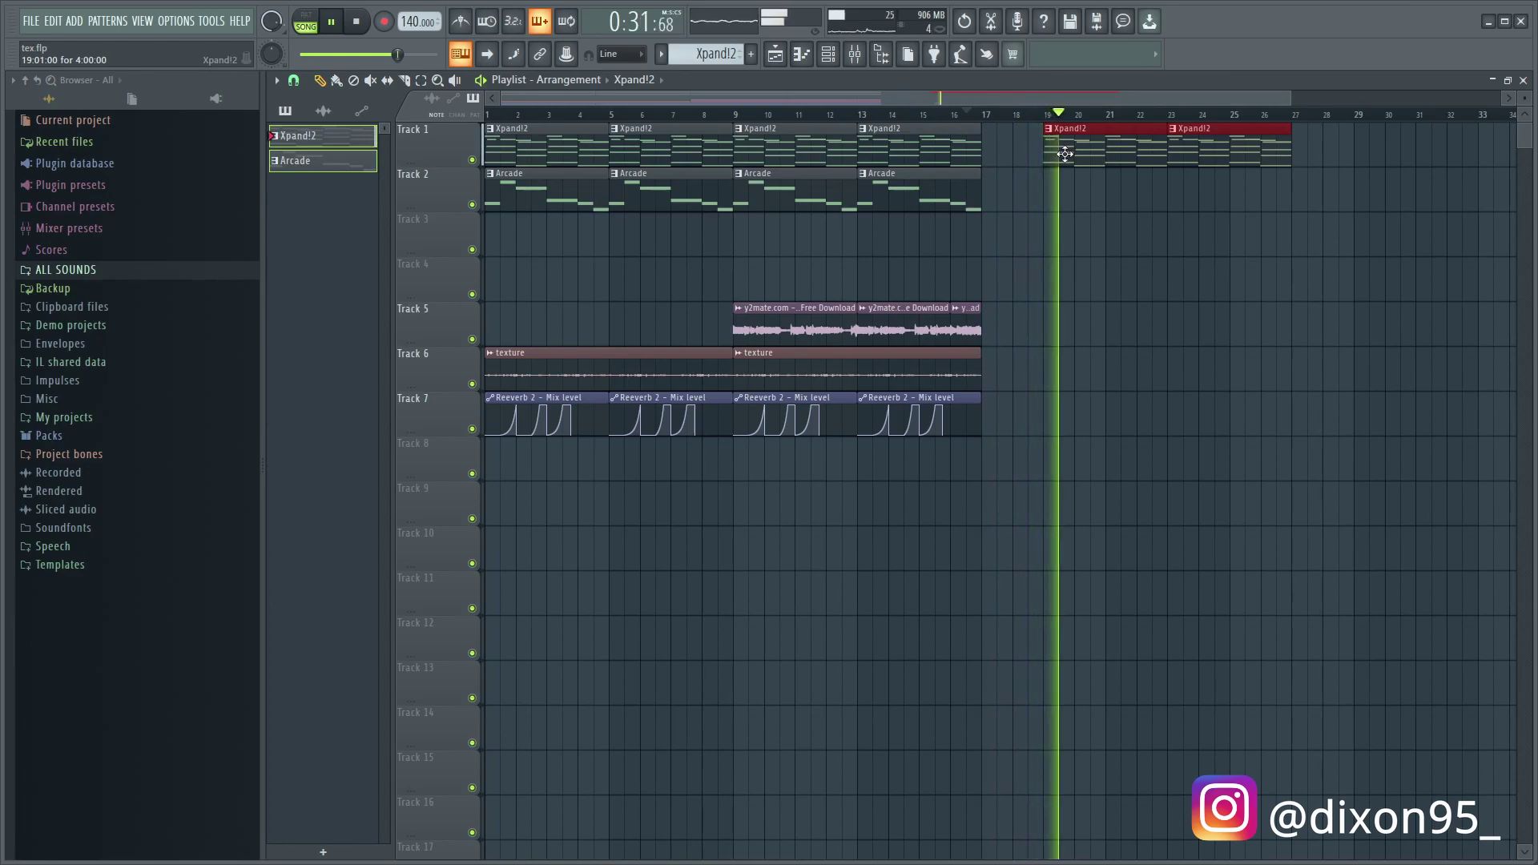
scroll(1102, 205, down, 2)
key(space)
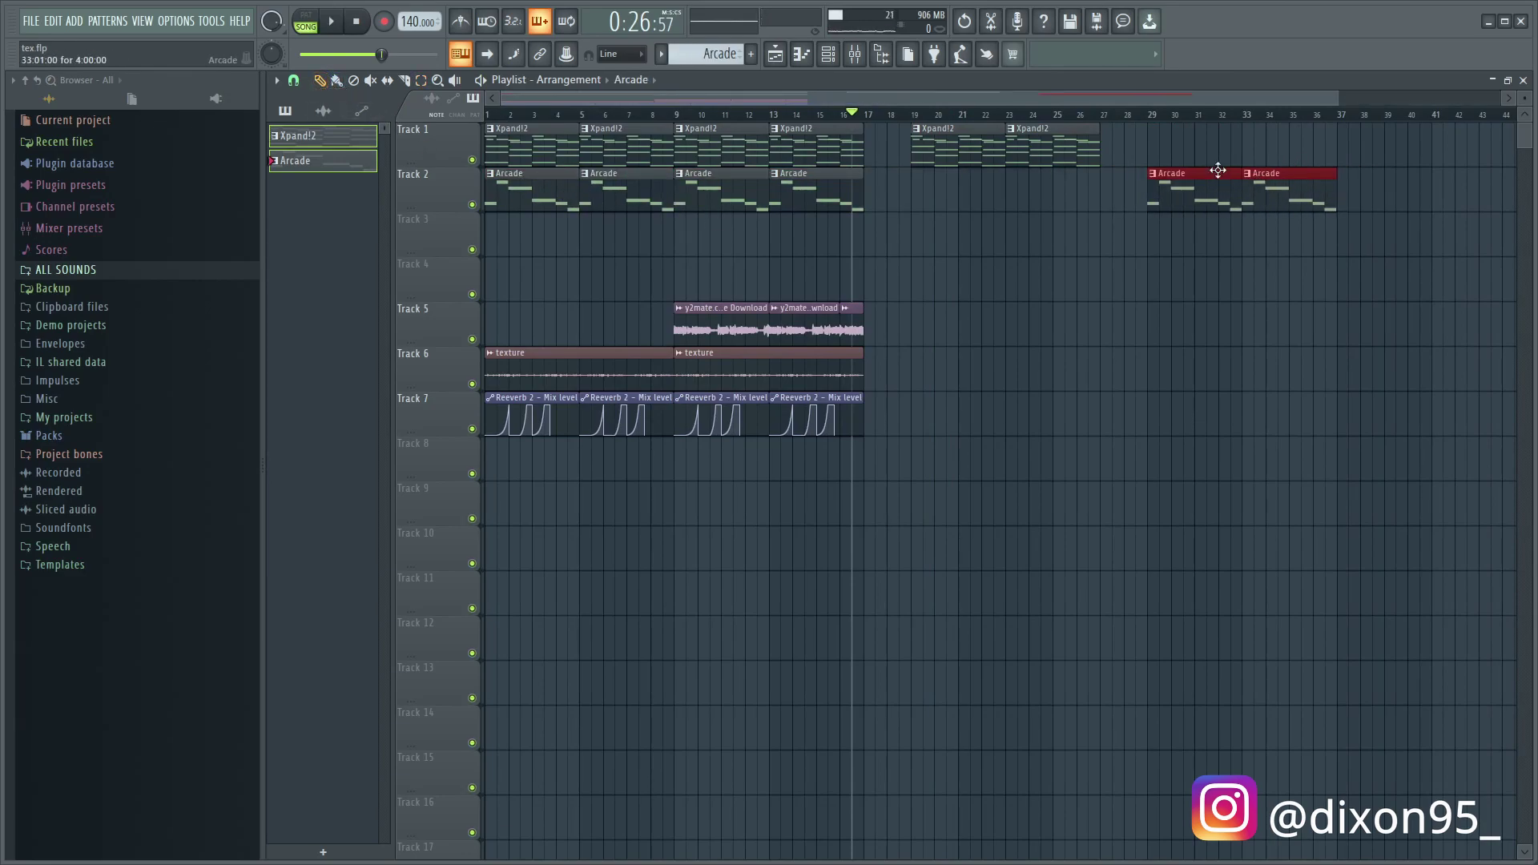
scroll(1356, 97, down, 2)
click(1150, 279)
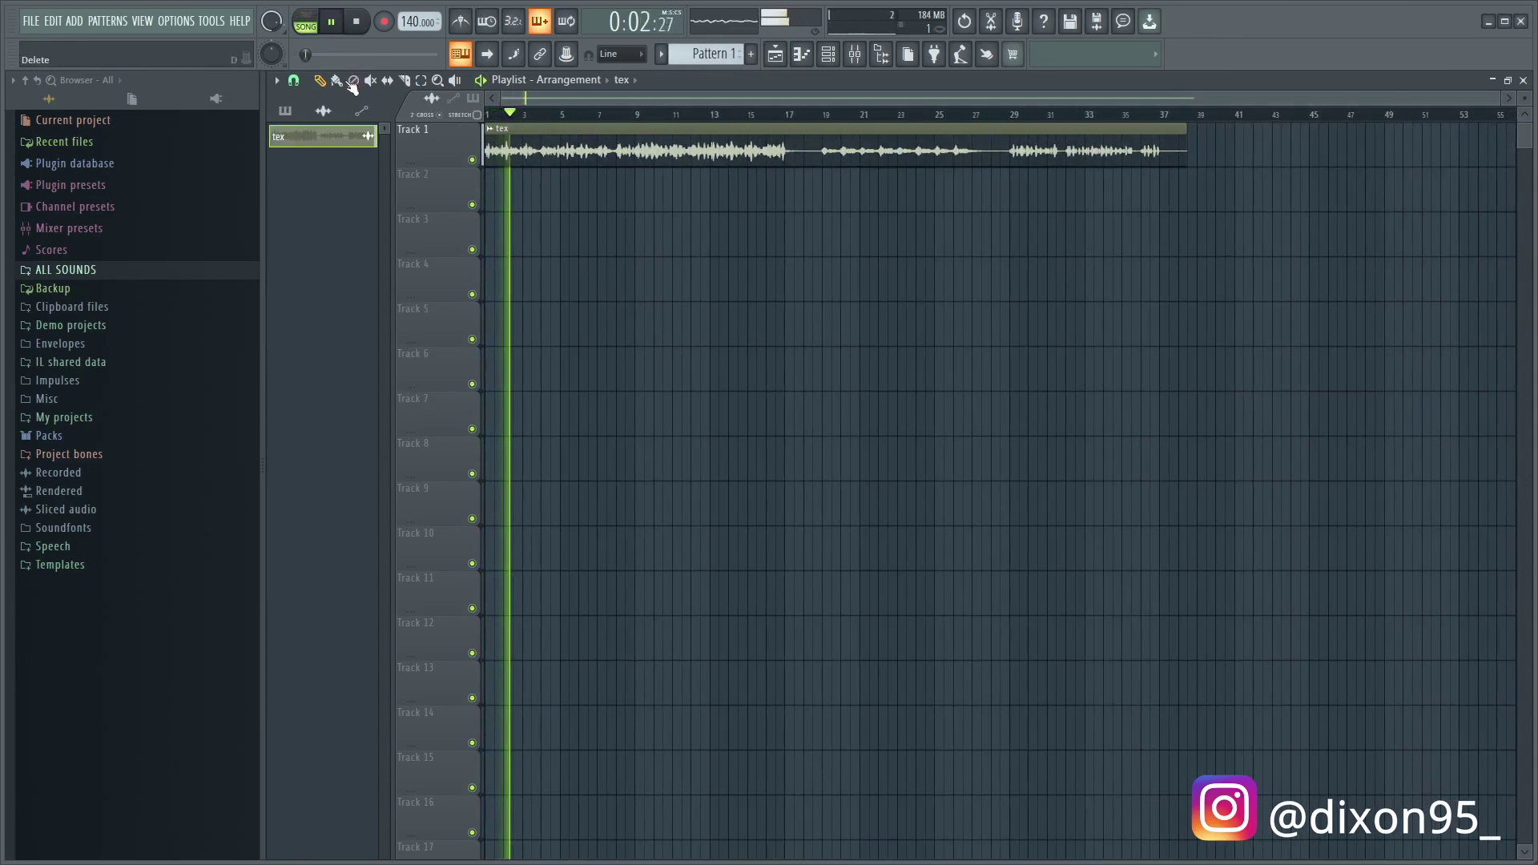
Set playlist snapping to Line and check the channel rack, mixer and tex clip settings
click(293, 80)
click(314, 115)
click(829, 54)
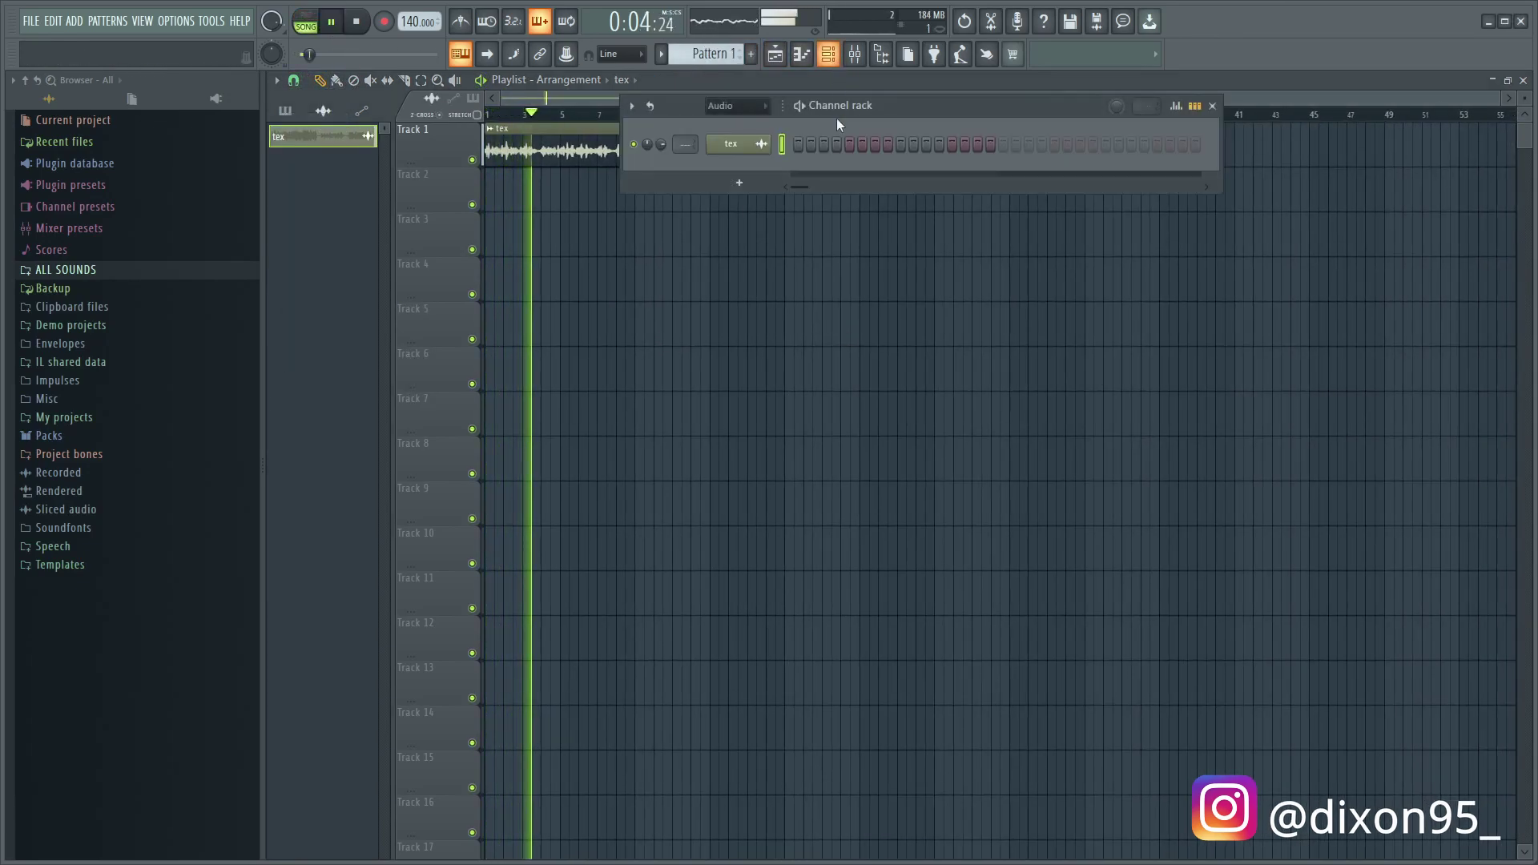
click(737, 126)
click(858, 54)
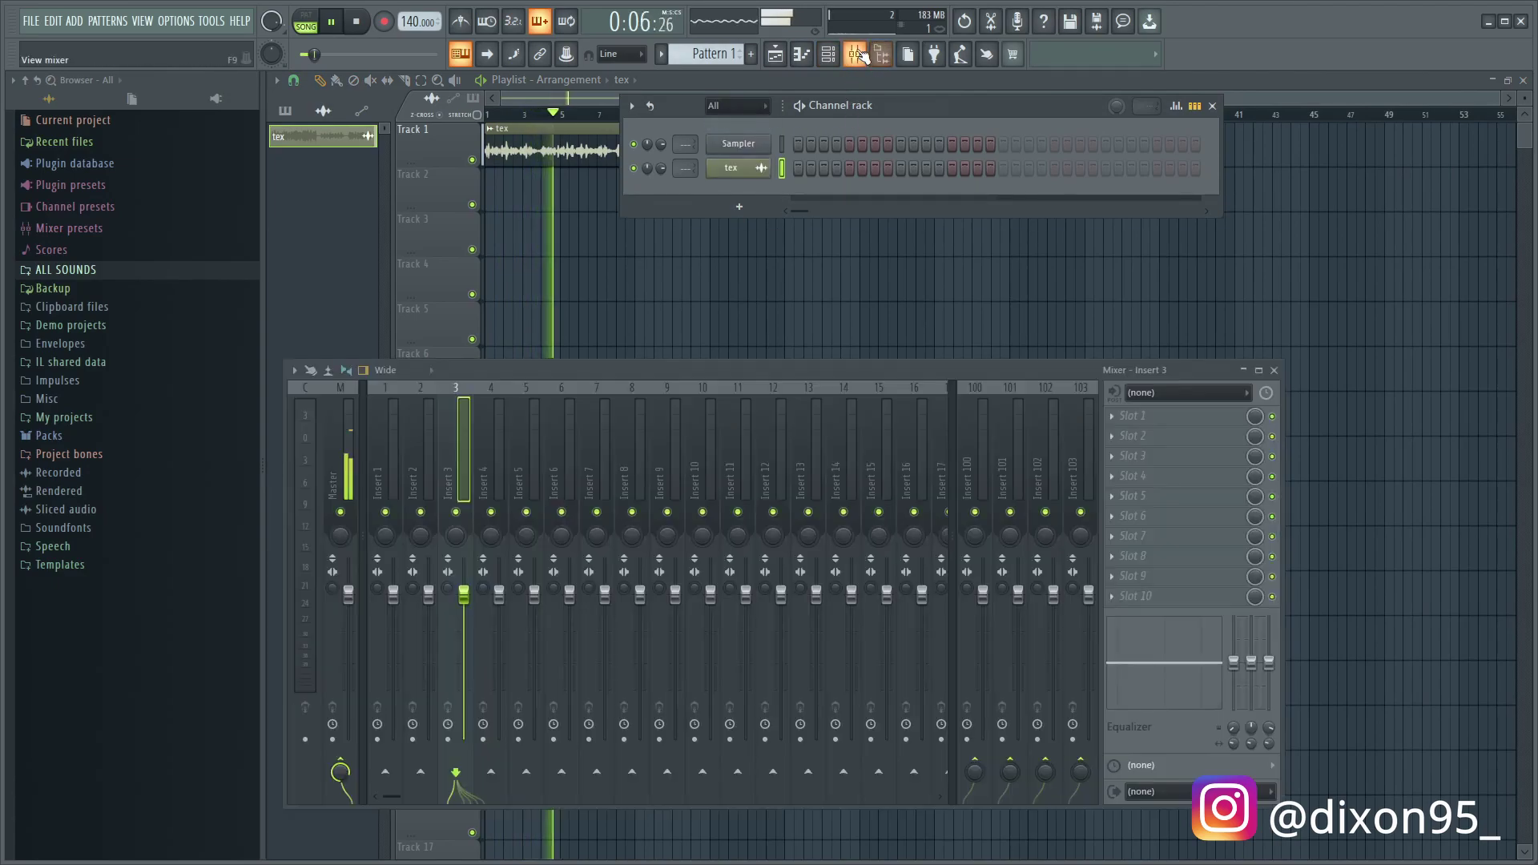
double_click(539, 161)
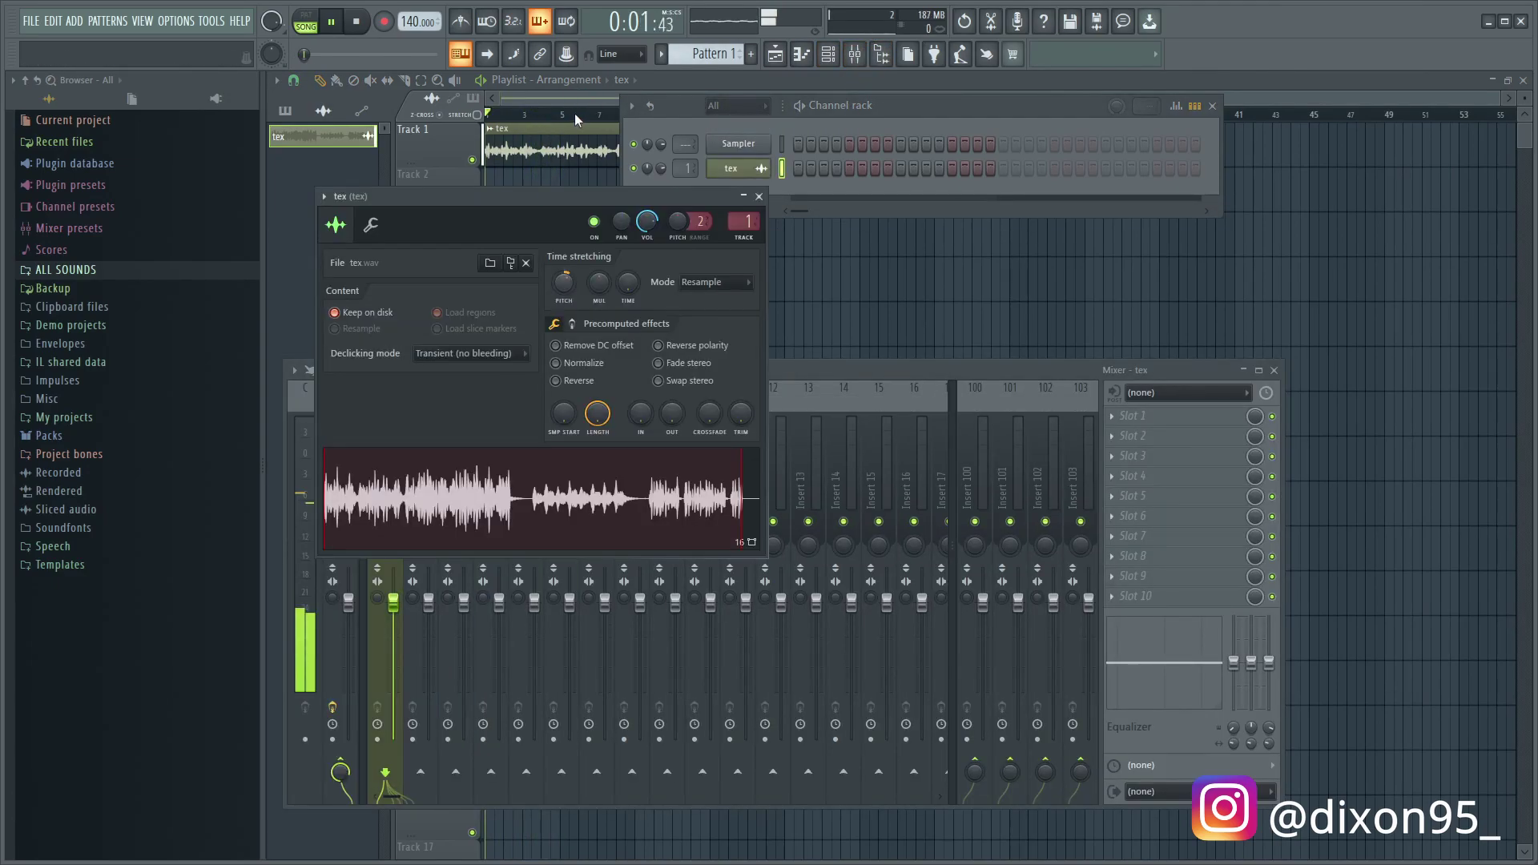
key(F12)
click(621, 113)
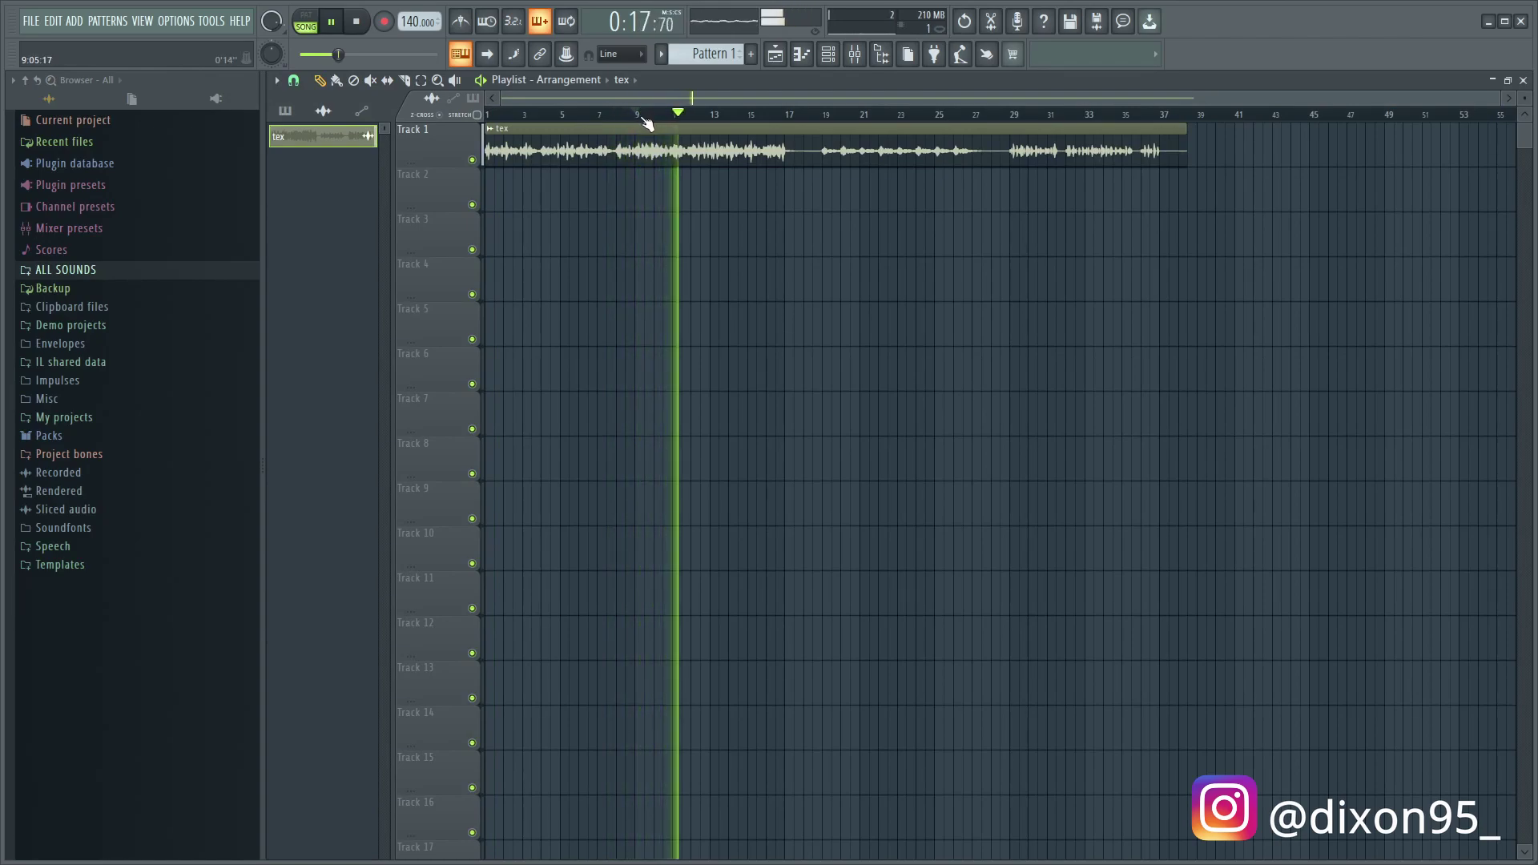
Place Pattern 1 on Track 3, duplicate it to bar 17, and delete the last three pattern clips
click(707, 59)
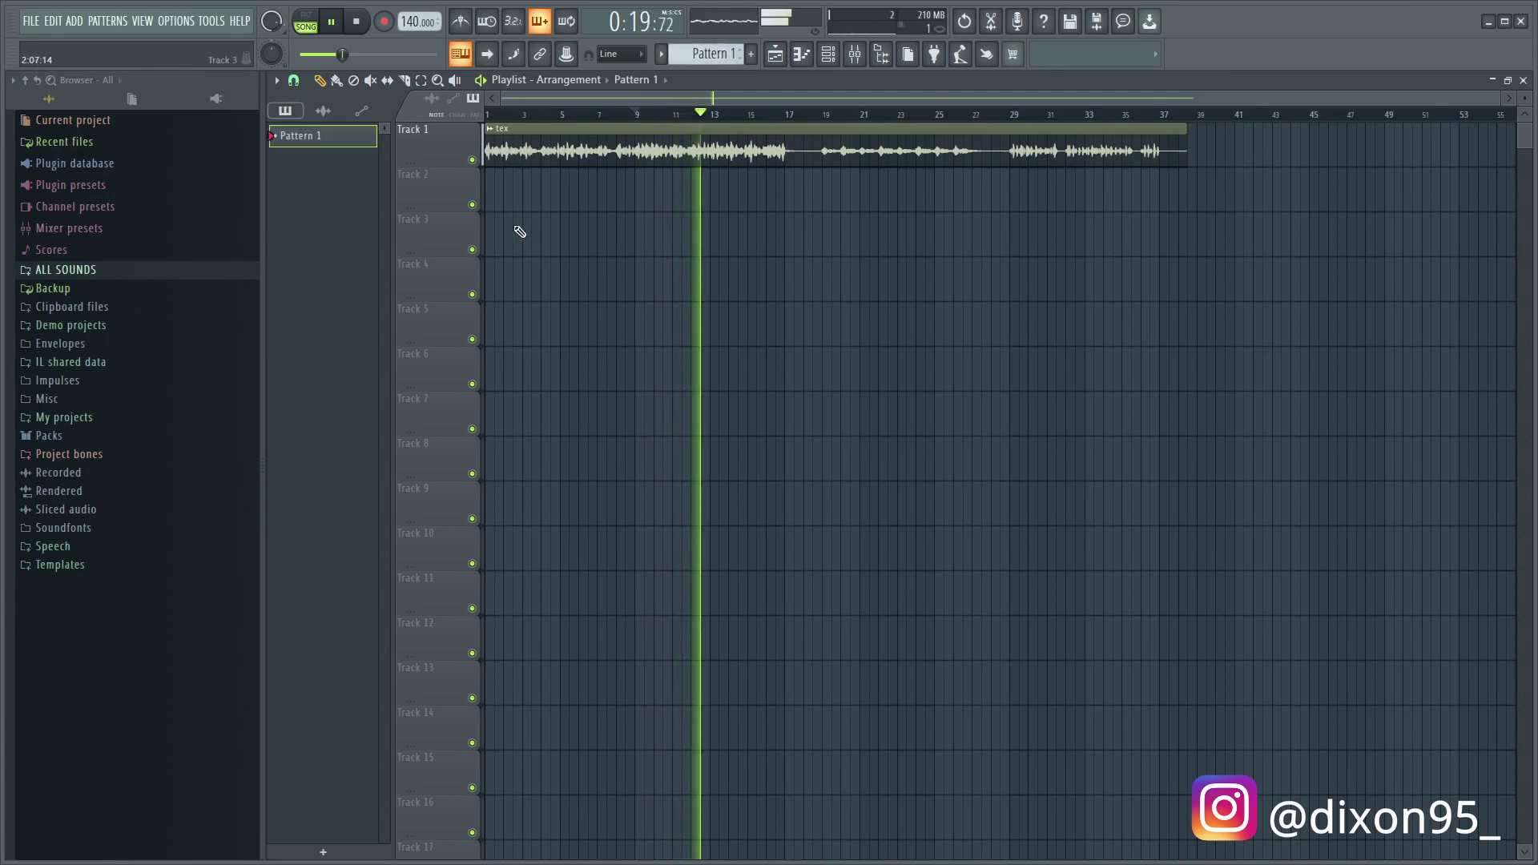
click(491, 236)
drag(504, 235, 561, 245)
click(422, 81)
key(ctrl+b)
click(761, 373)
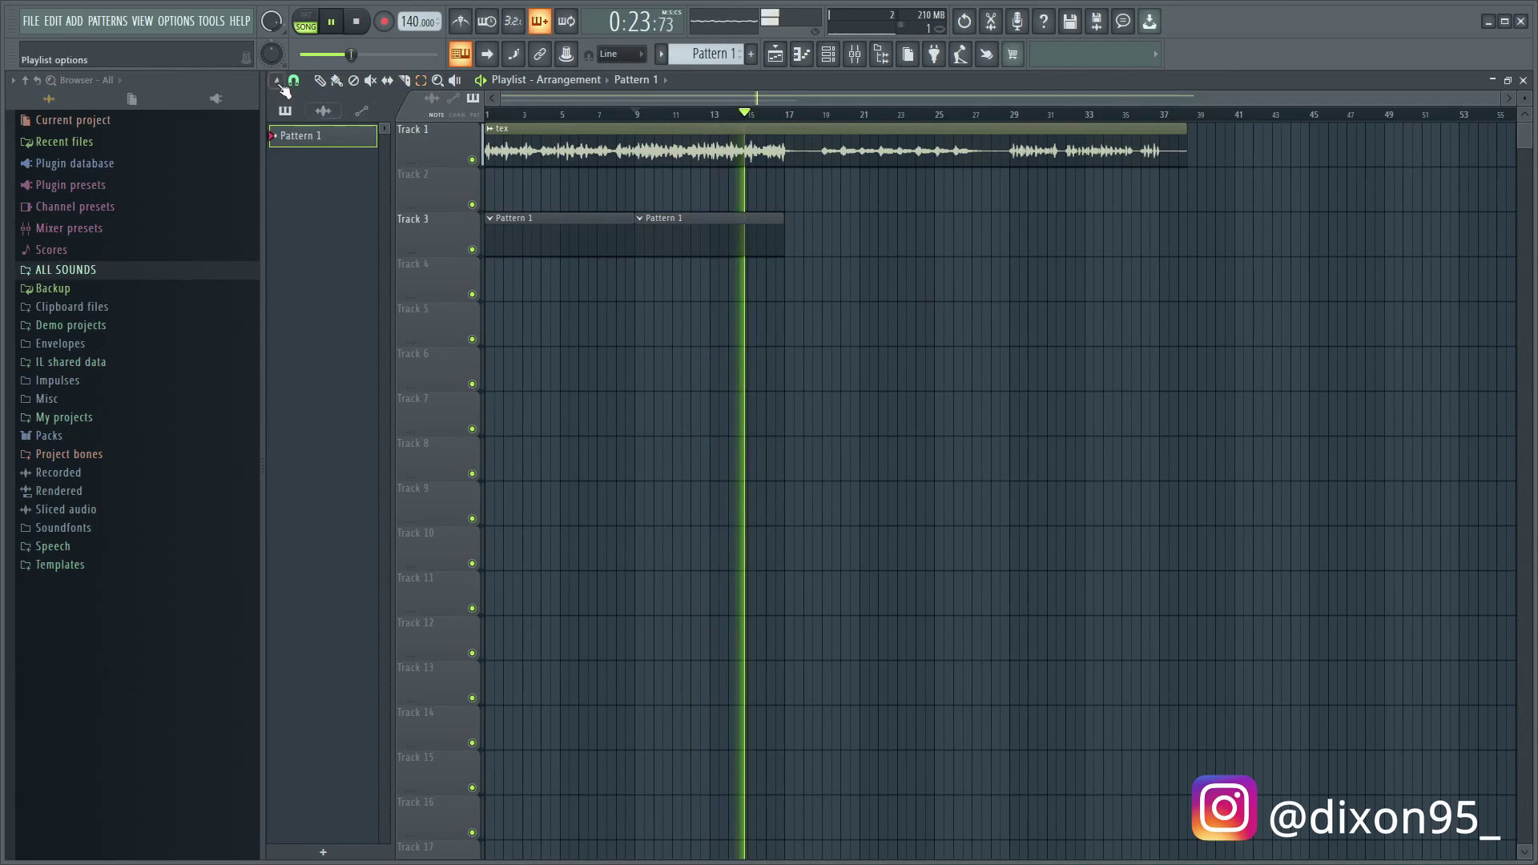
key(space)
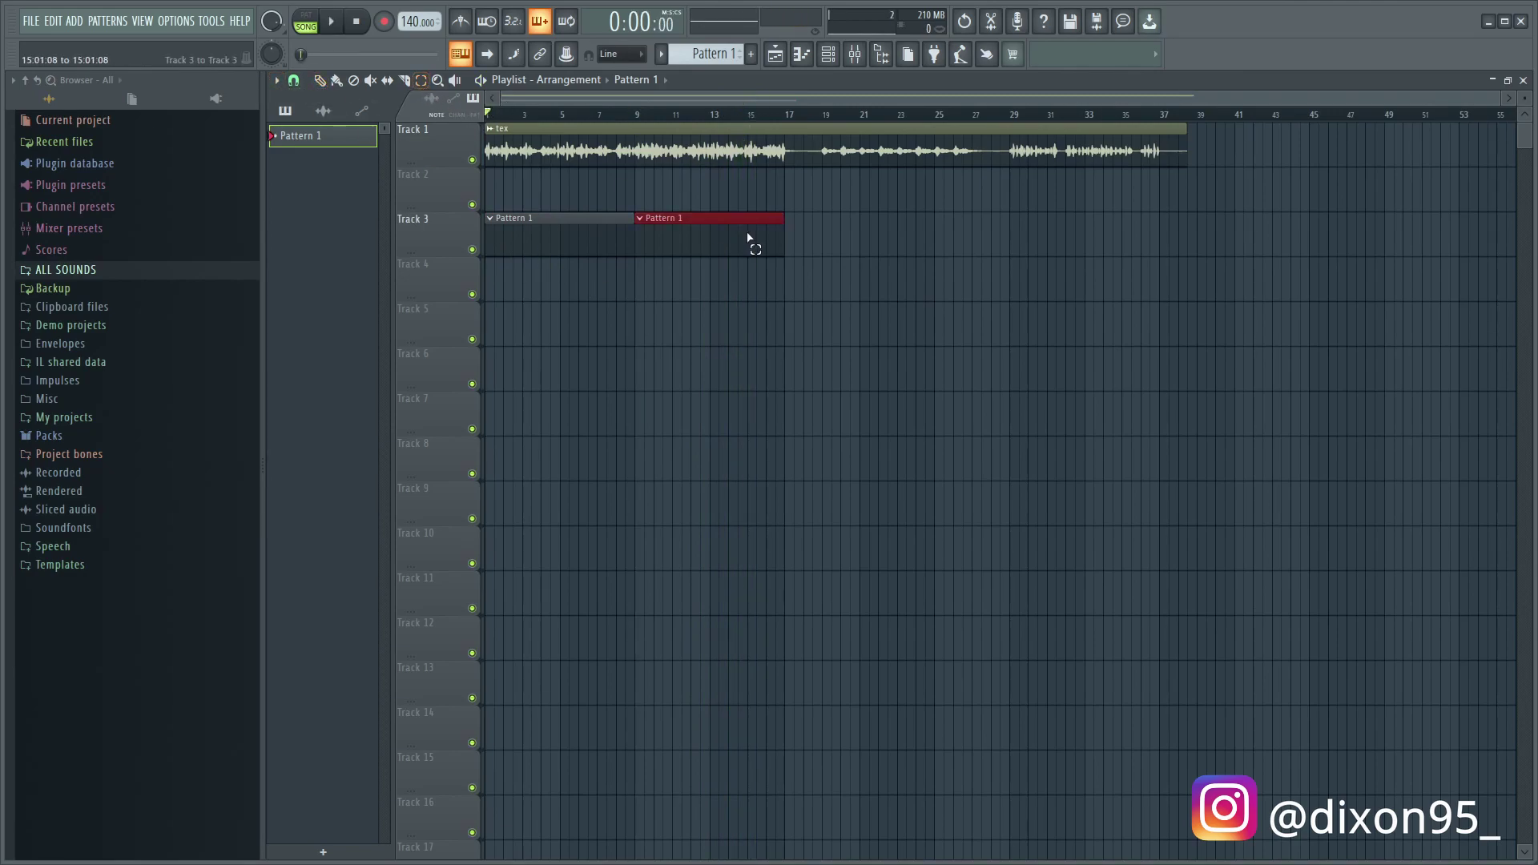
drag(1232, 240, 787, 240)
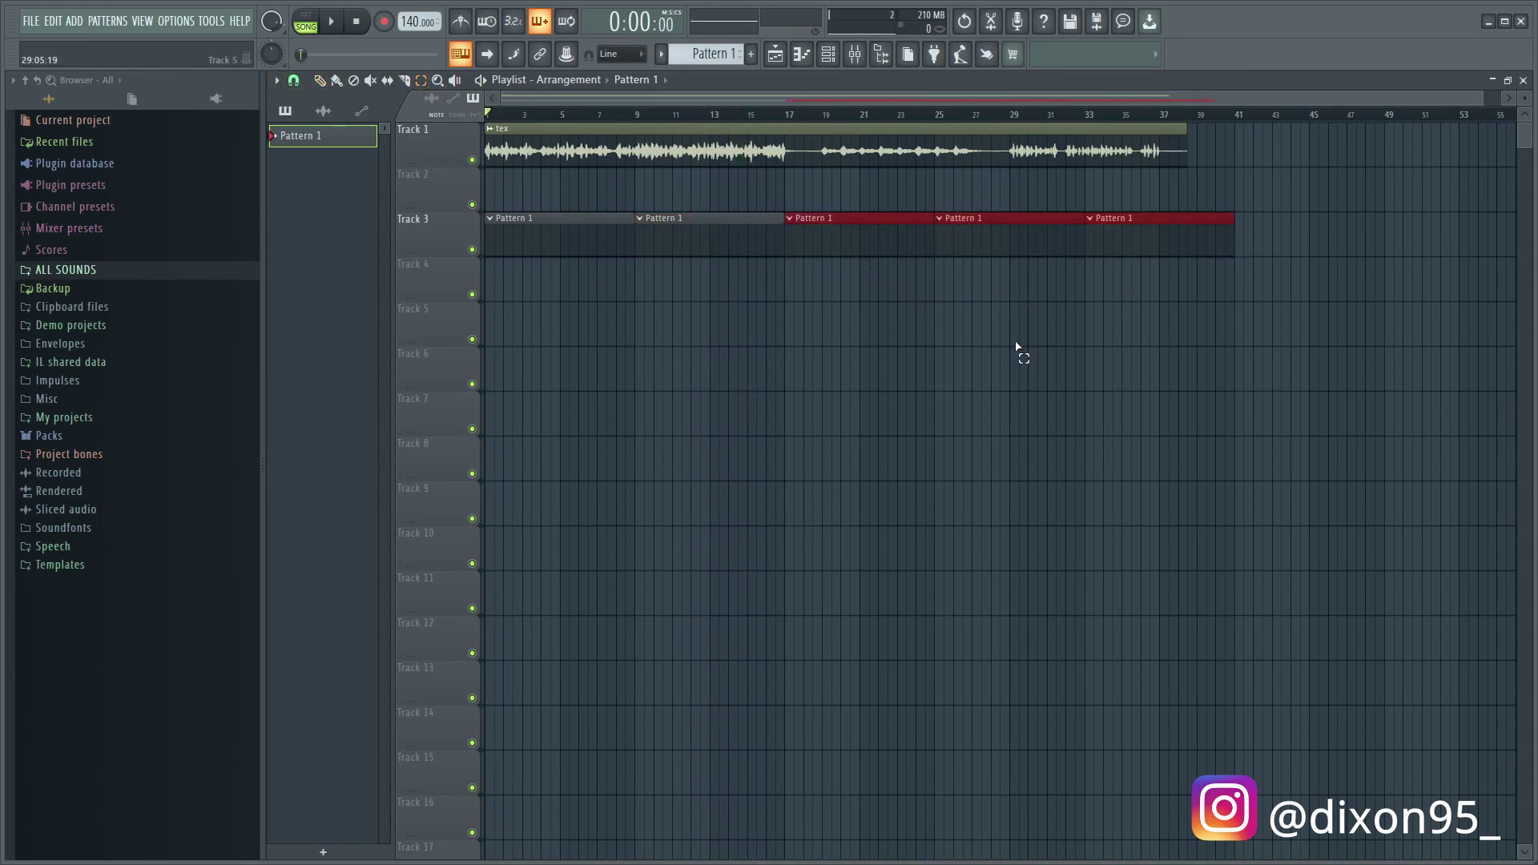
key(Delete)
drag(805, 107, 629, 140)
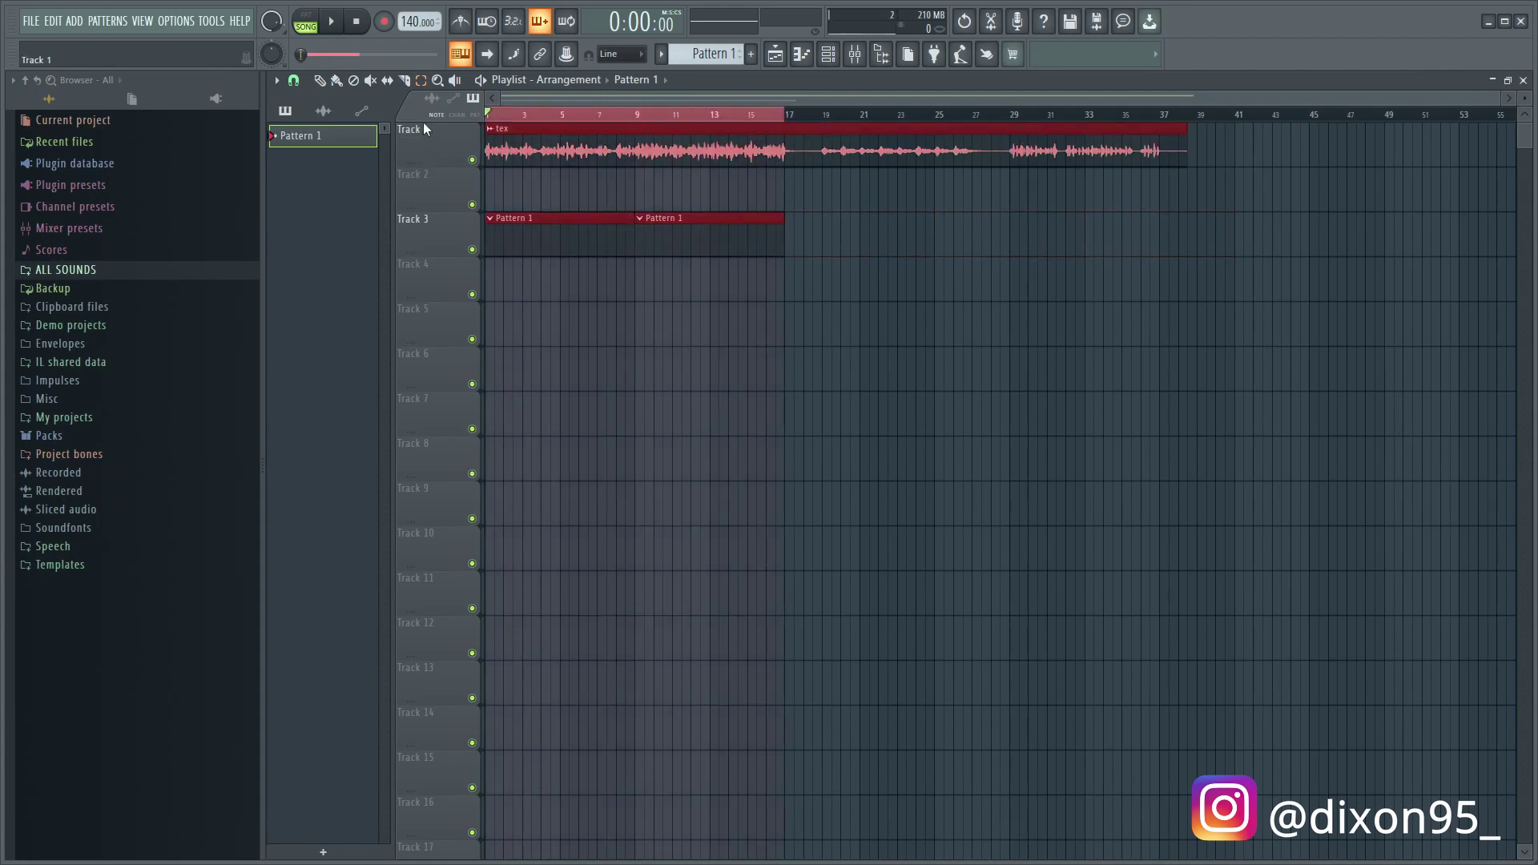
Load DIOR HAT from ALL SOUNDS > Drum Kits > stash > Hi-Hat into a new channel
click(103, 273)
click(112, 306)
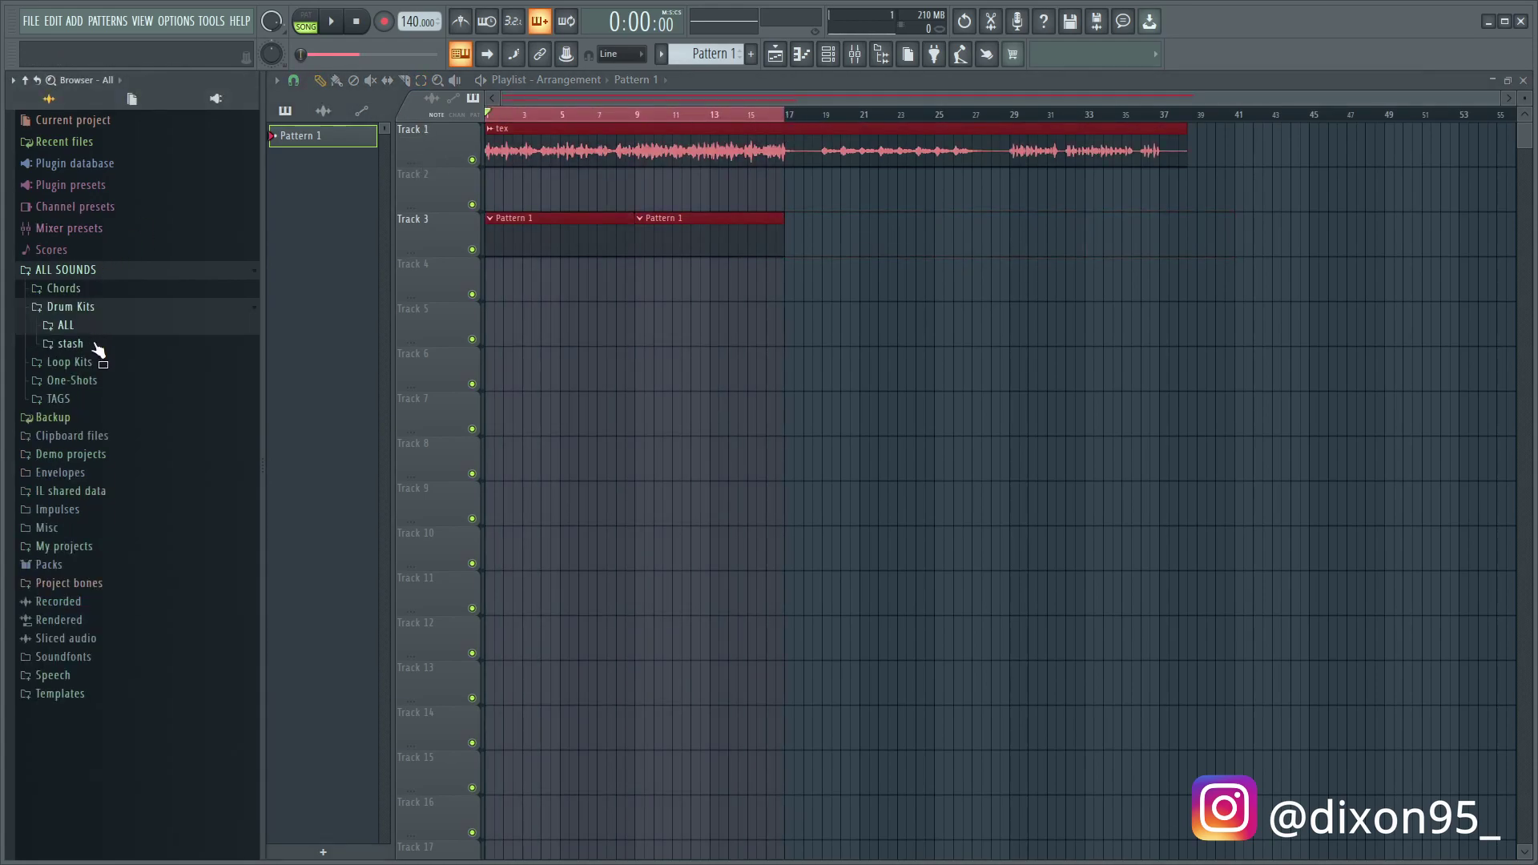
click(100, 344)
click(89, 417)
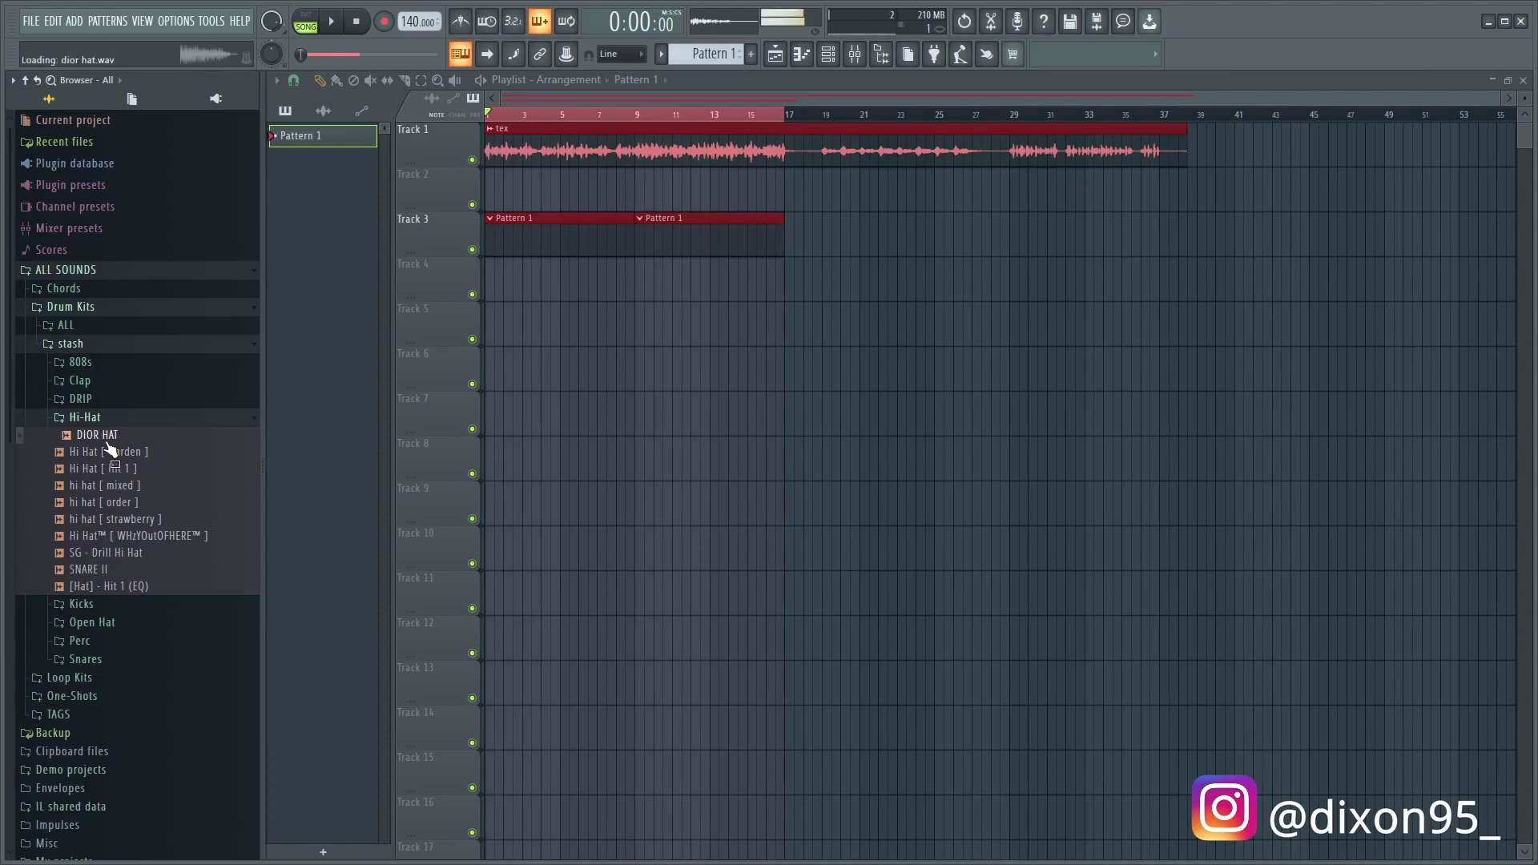
right_click(109, 443)
click(148, 452)
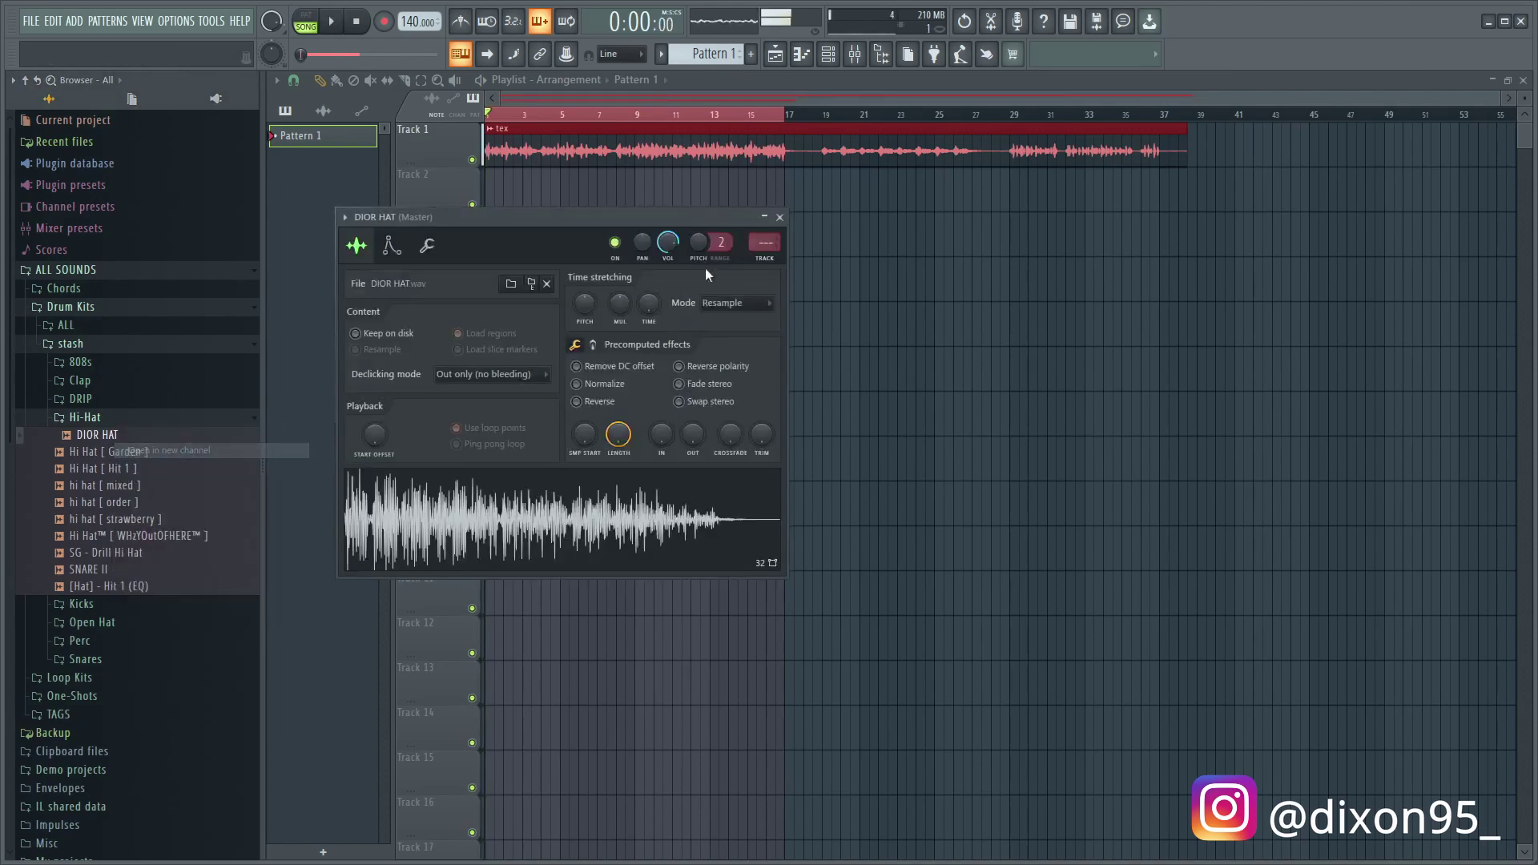
Switch on four DIOR HAT steps and open the channel in the piano roll
click(845, 57)
click(798, 192)
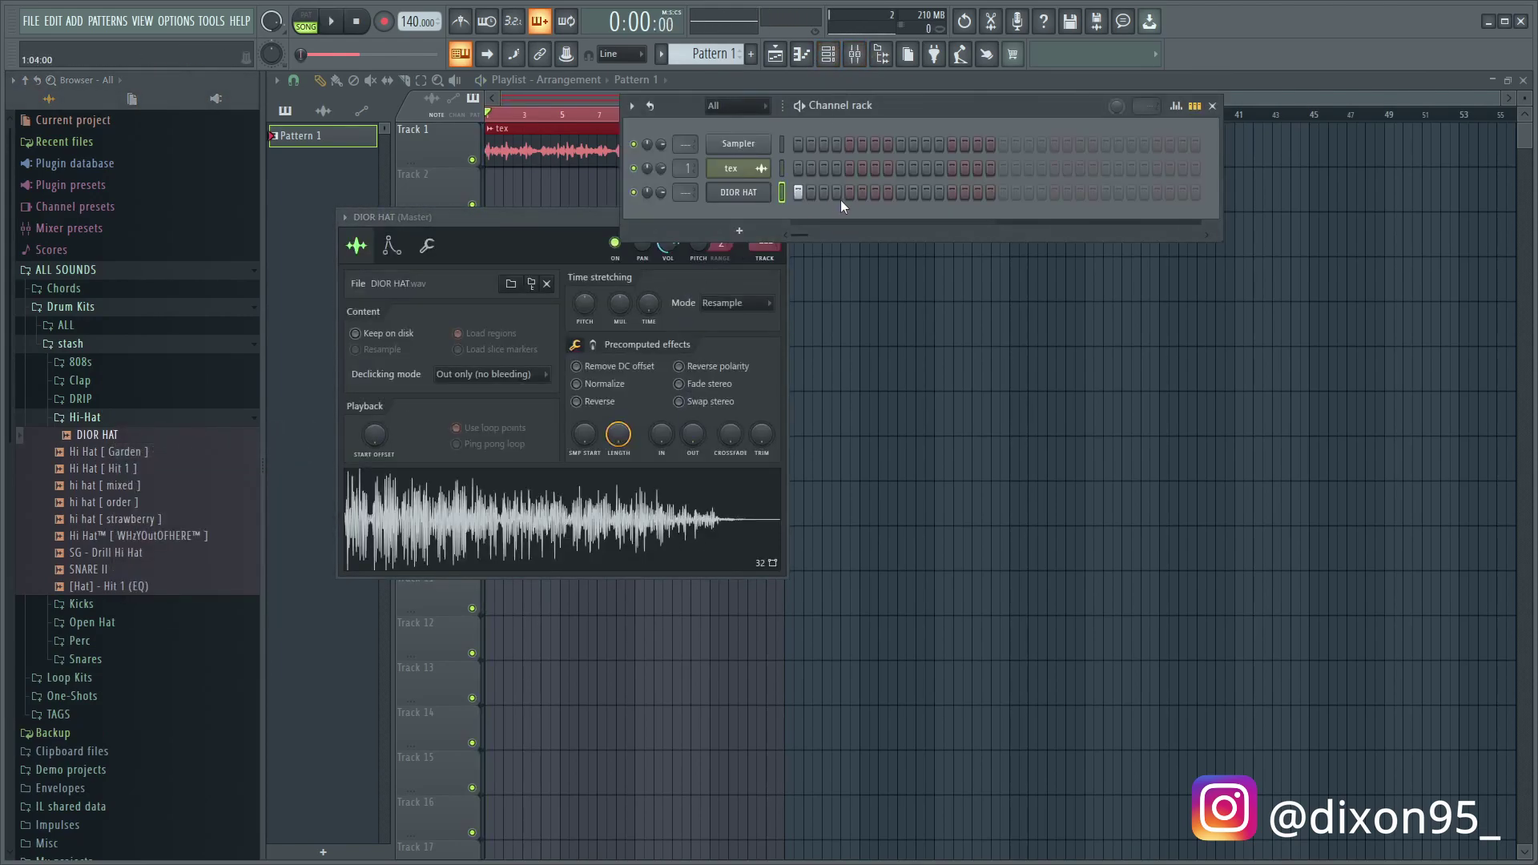
key(space)
click(836, 192)
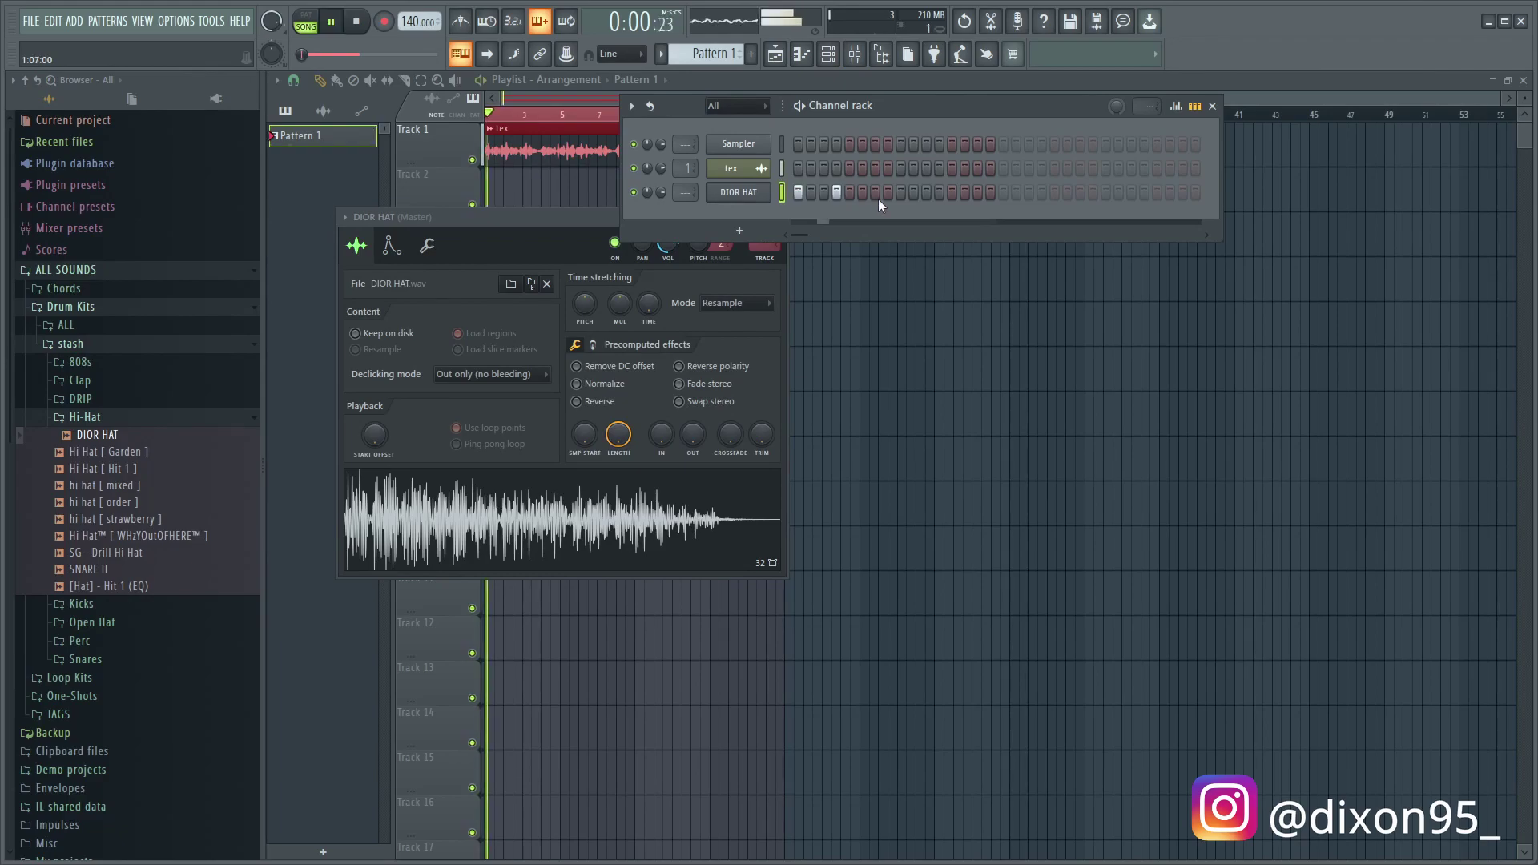
click(875, 192)
click(900, 192)
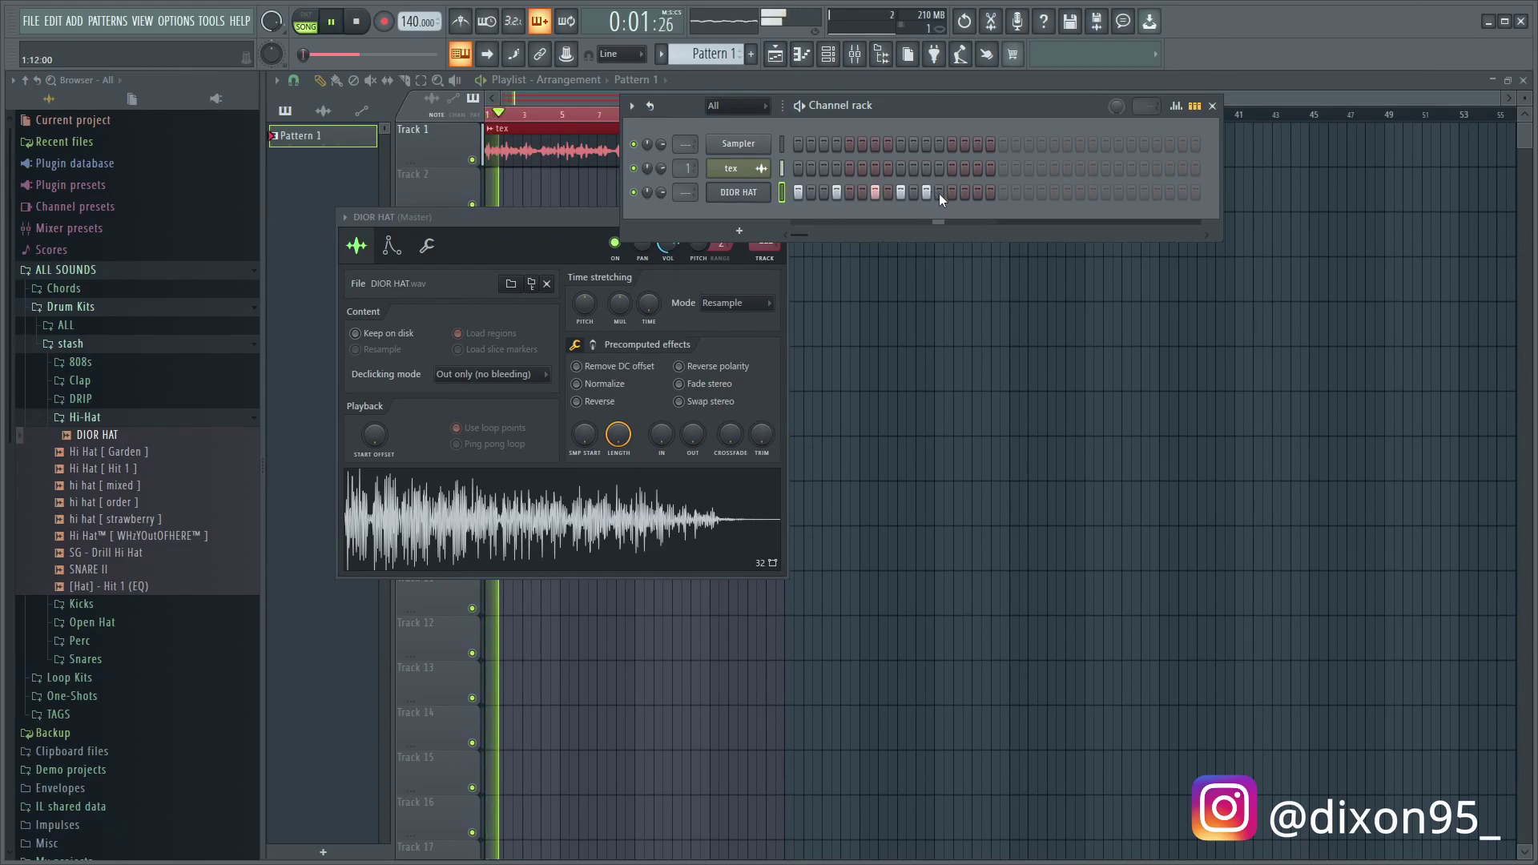
right_click(765, 192)
click(695, 53)
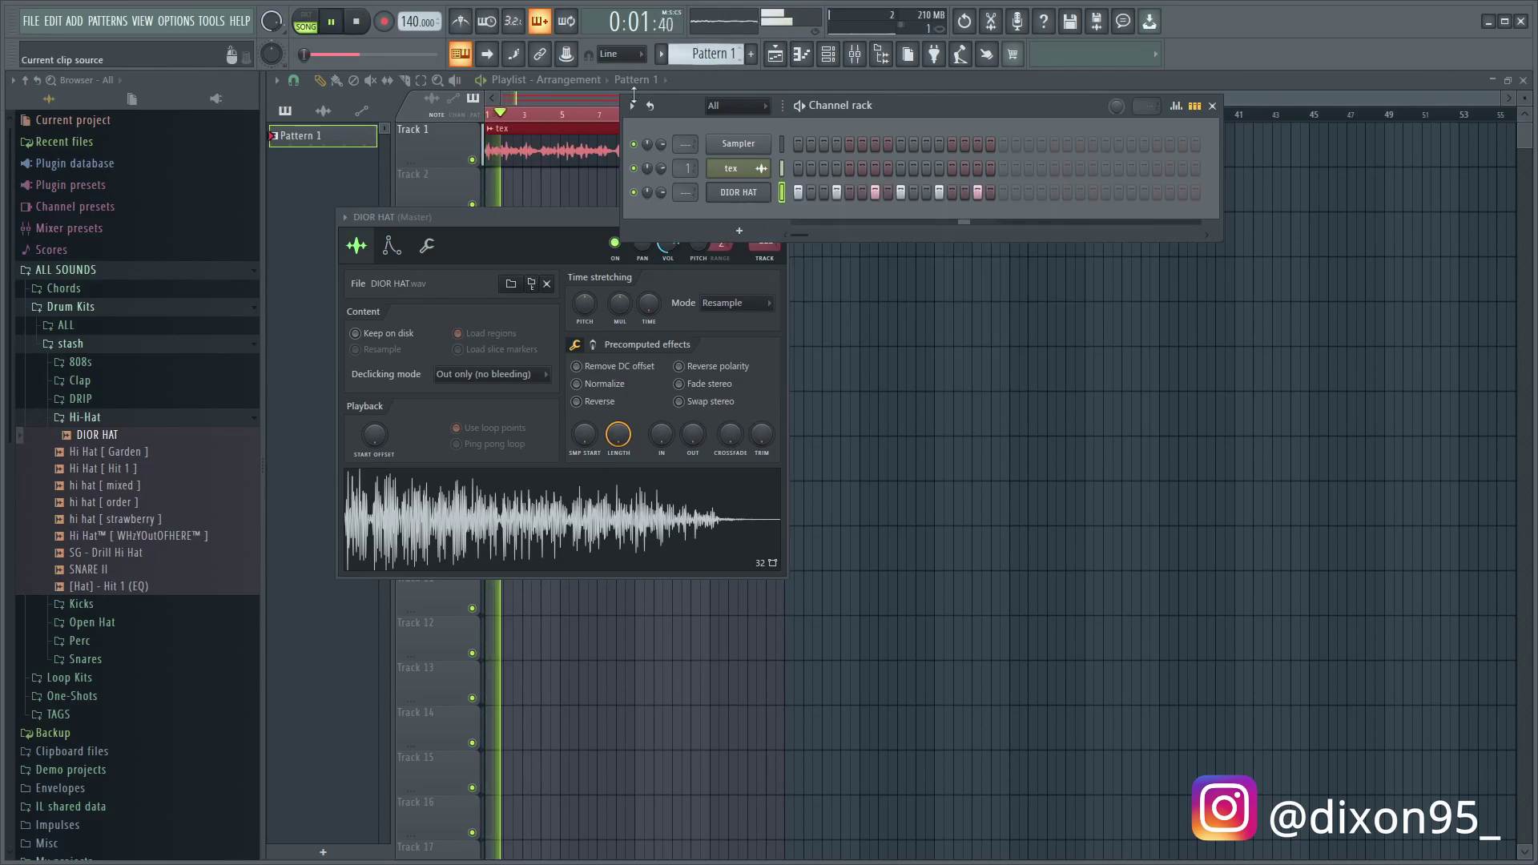
right_click(769, 196)
click(815, 189)
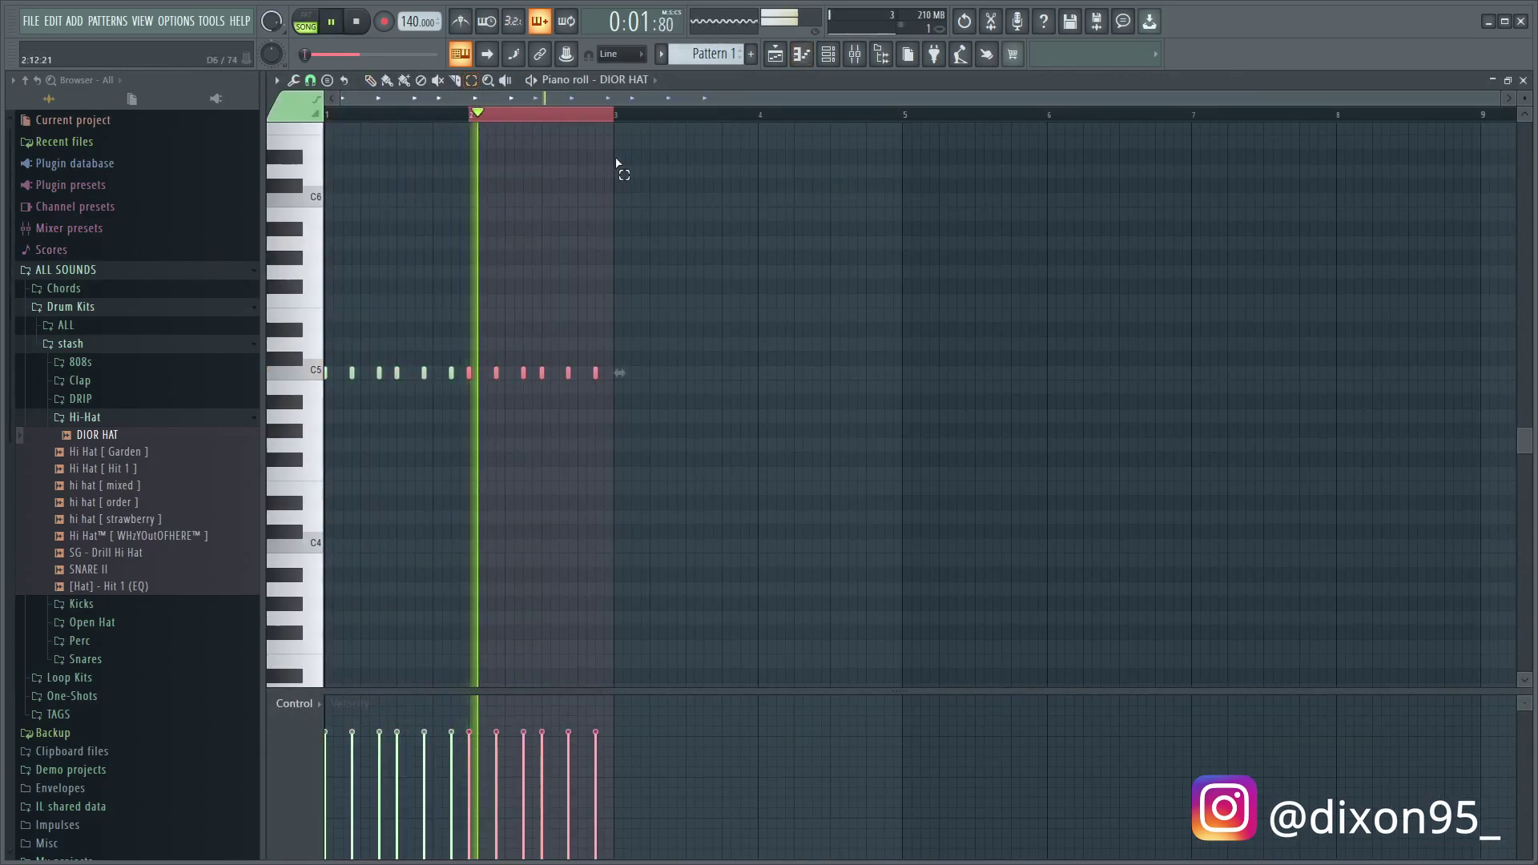
Repeat the DIOR HAT bar to fill eight bars
key(ctrl+b)
key(ctrl+b)
key(ctrl+b)
key(ctrl+b)
key(ctrl+b)
key(ctrl+b)
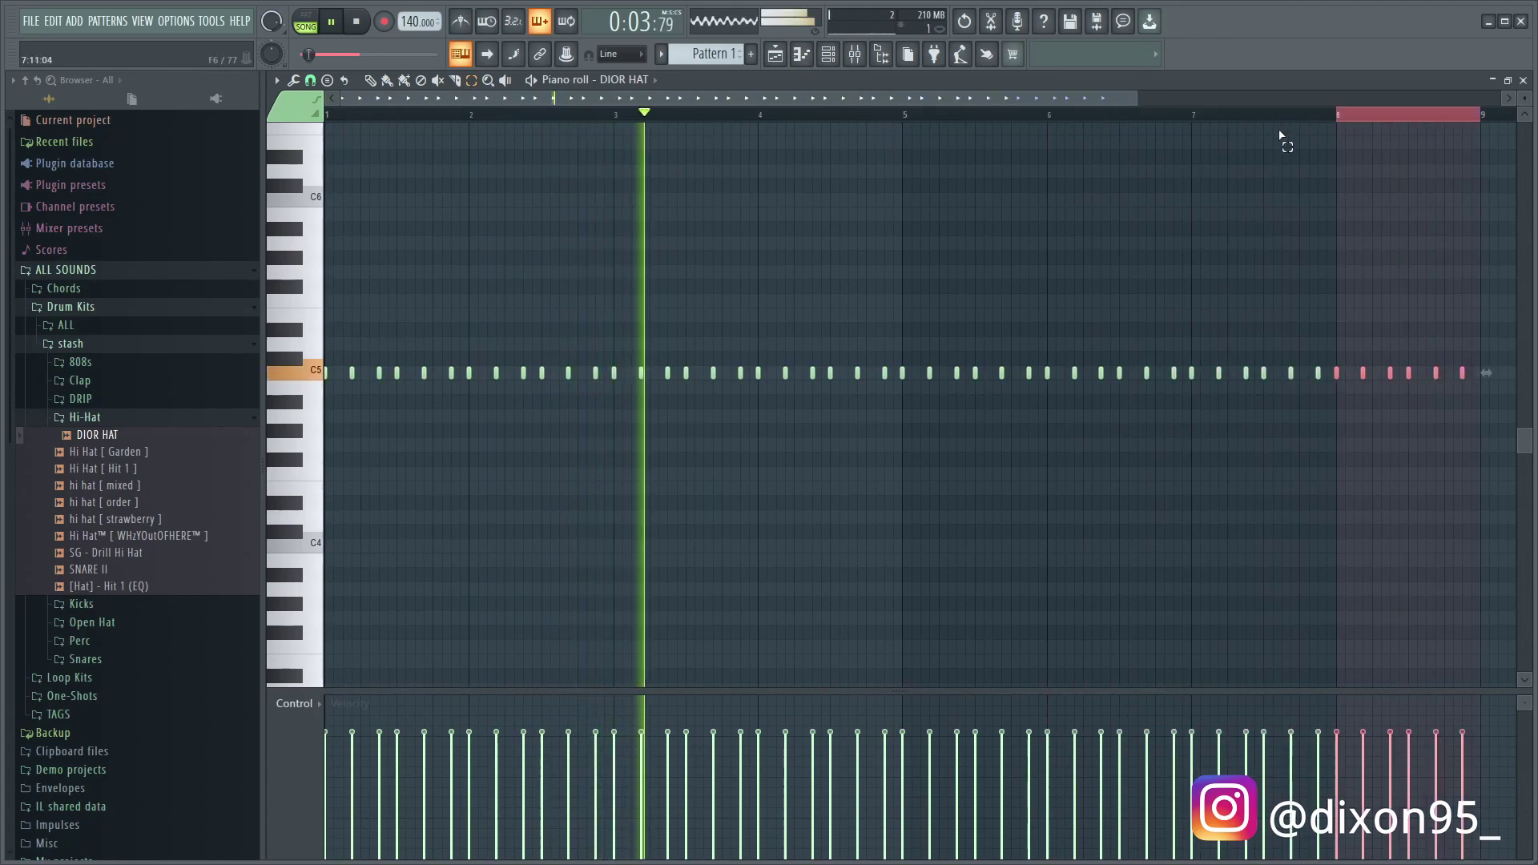
click(1340, 122)
click(371, 81)
click(832, 56)
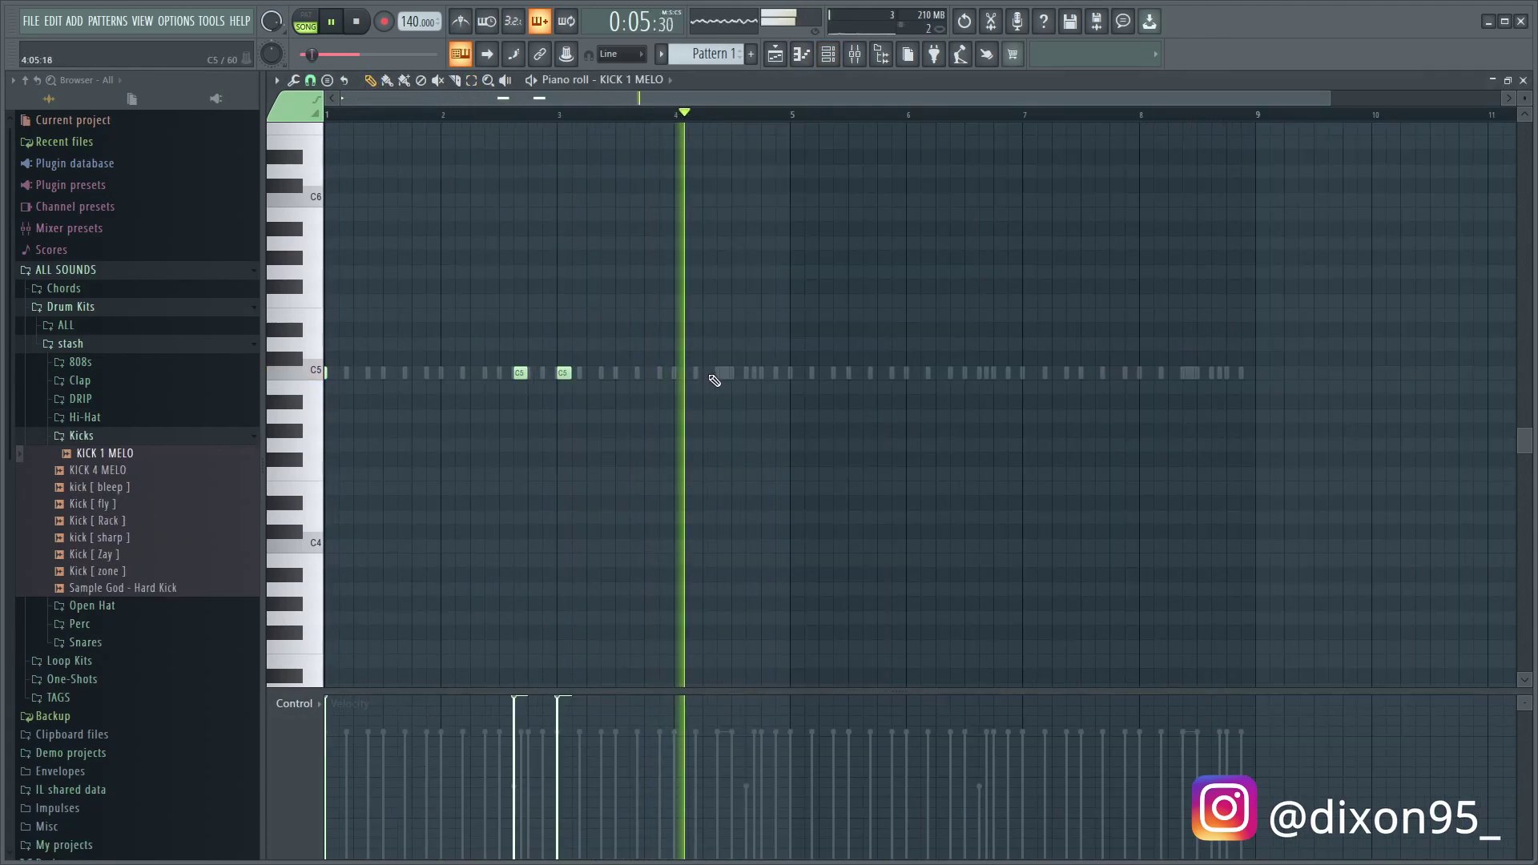
Draw C5 KICK 1 MELO kick notes in bar 4 and duplicate bars 1–5 into bars 5–9
click(712, 376)
click(722, 377)
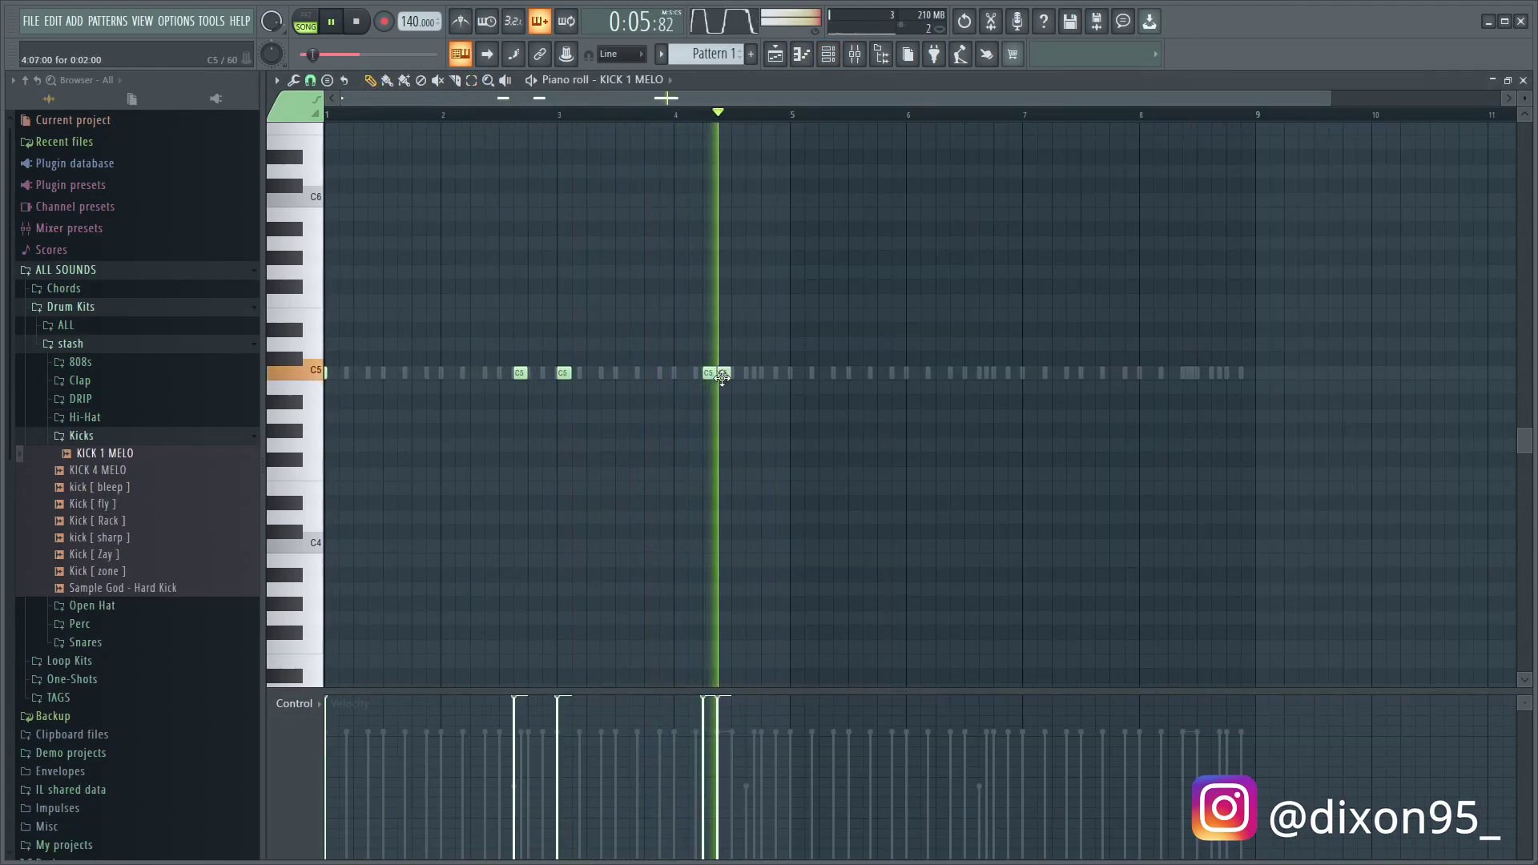
key(space)
key(space)
right_click(708, 376)
click(736, 377)
click(767, 377)
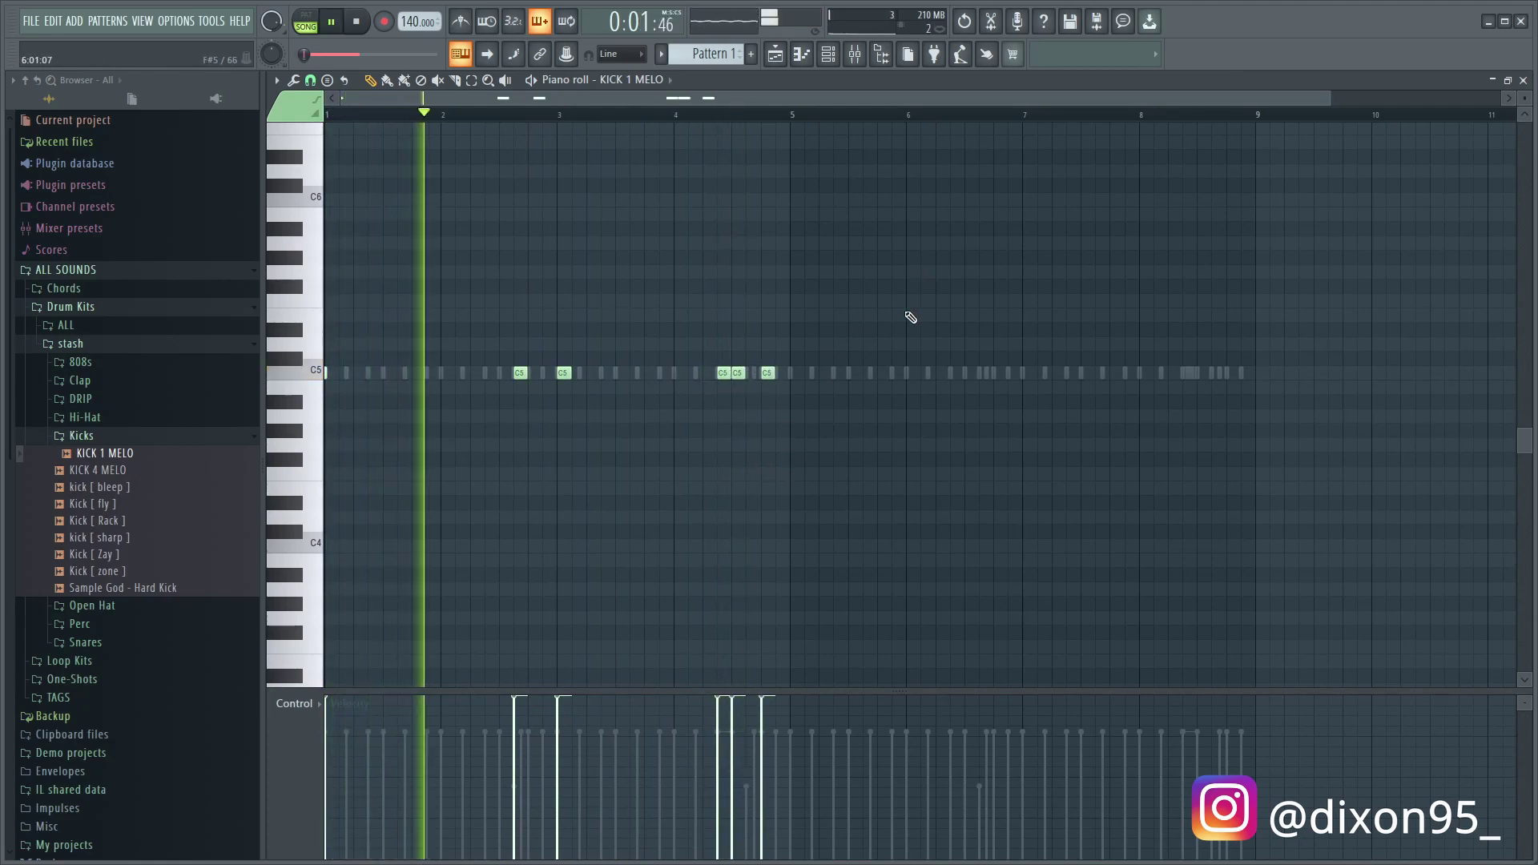
drag(793, 116, 154, 214)
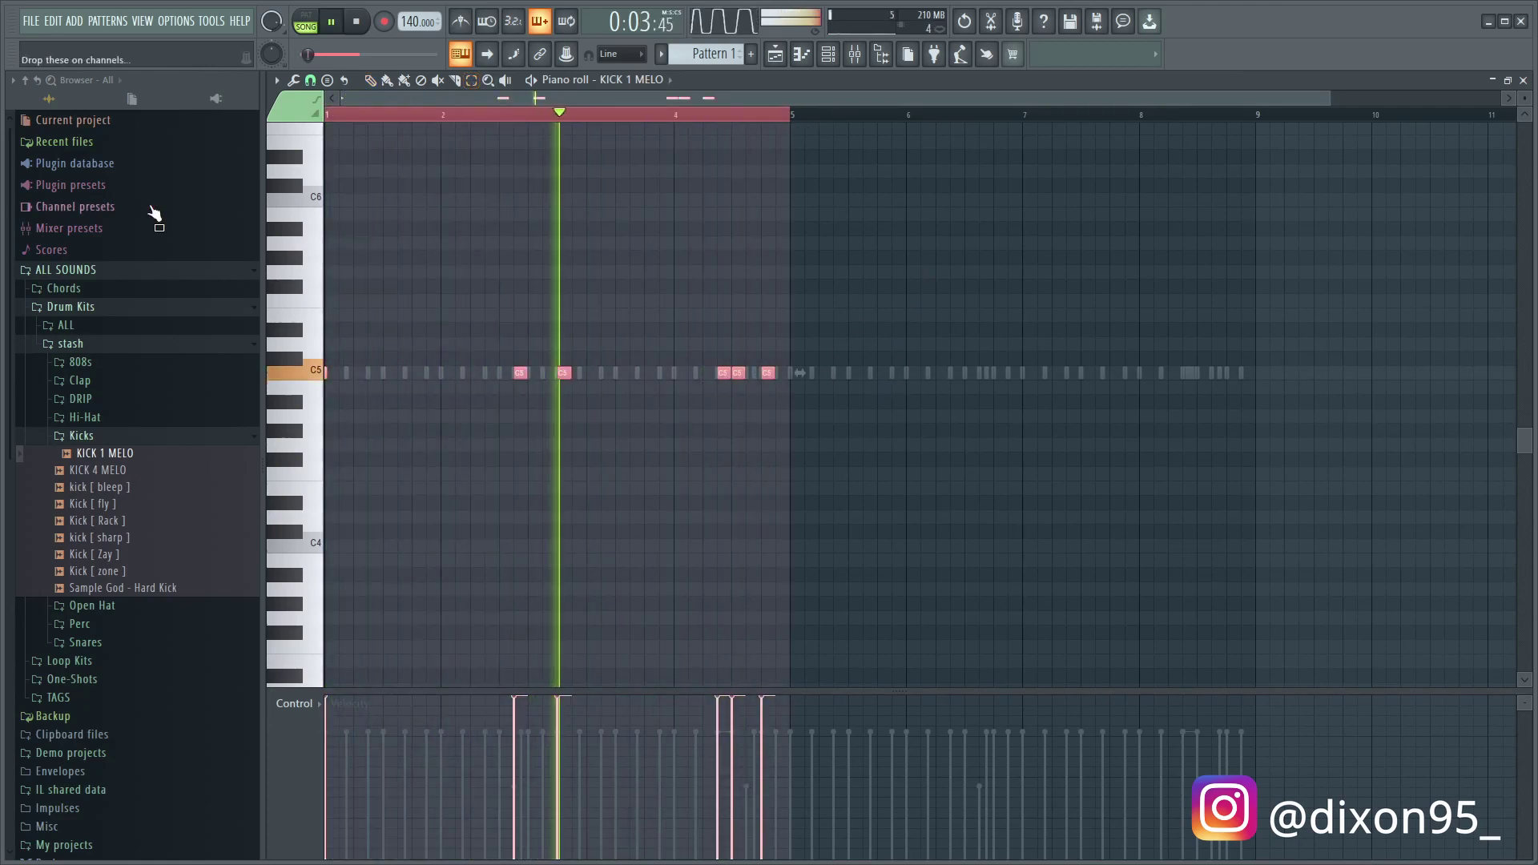
key(ctrl+b)
Draw full-bar D5 MELO 808 1 notes with an A#5 accent near bar 4, duplicated four bars later
key(ctrl+d)
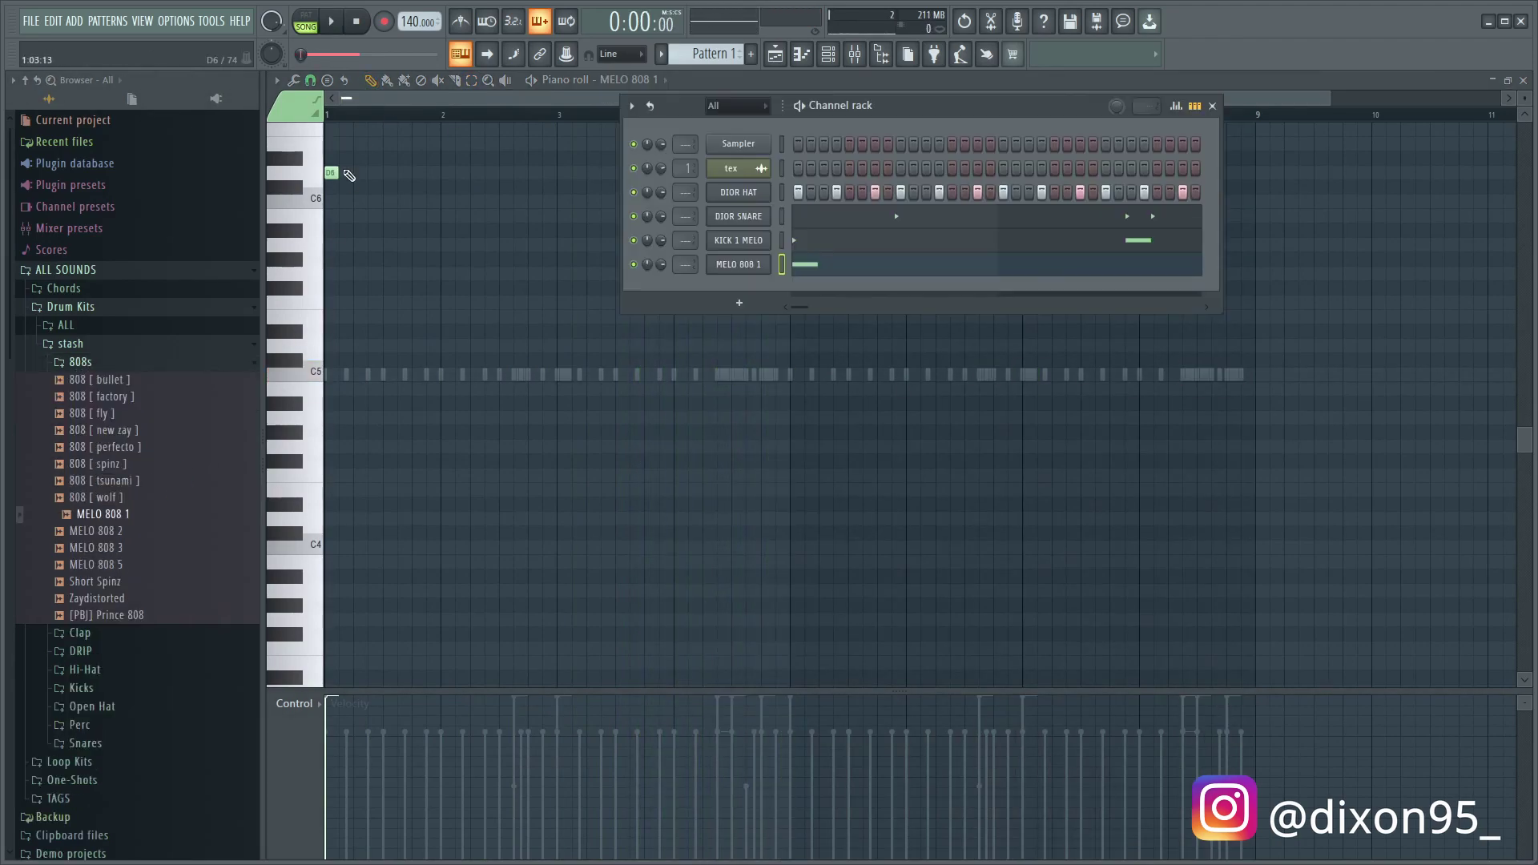
drag(336, 172, 492, 173)
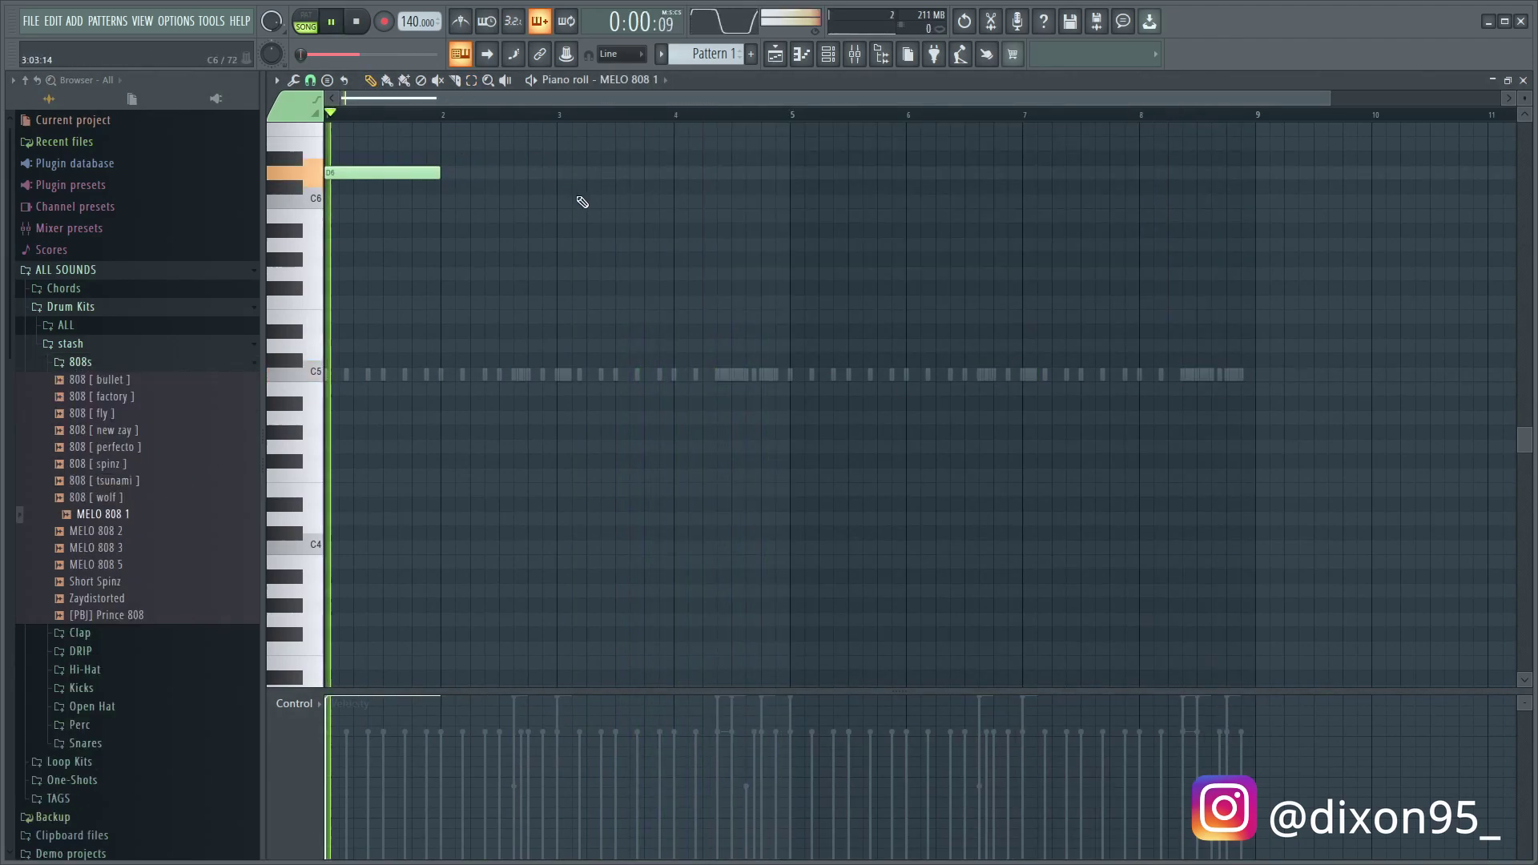
key(space)
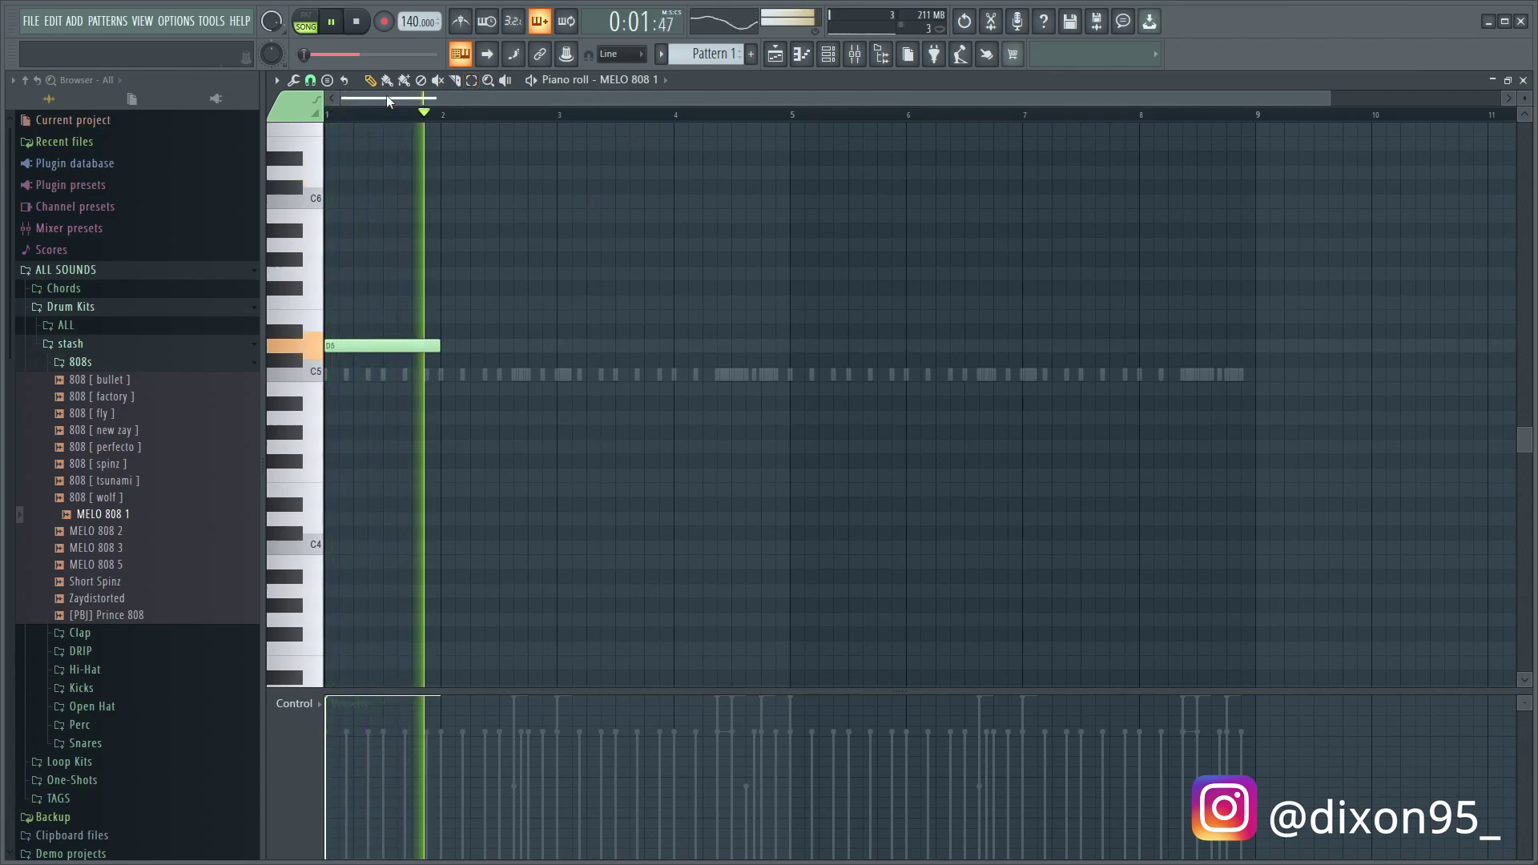
click(560, 346)
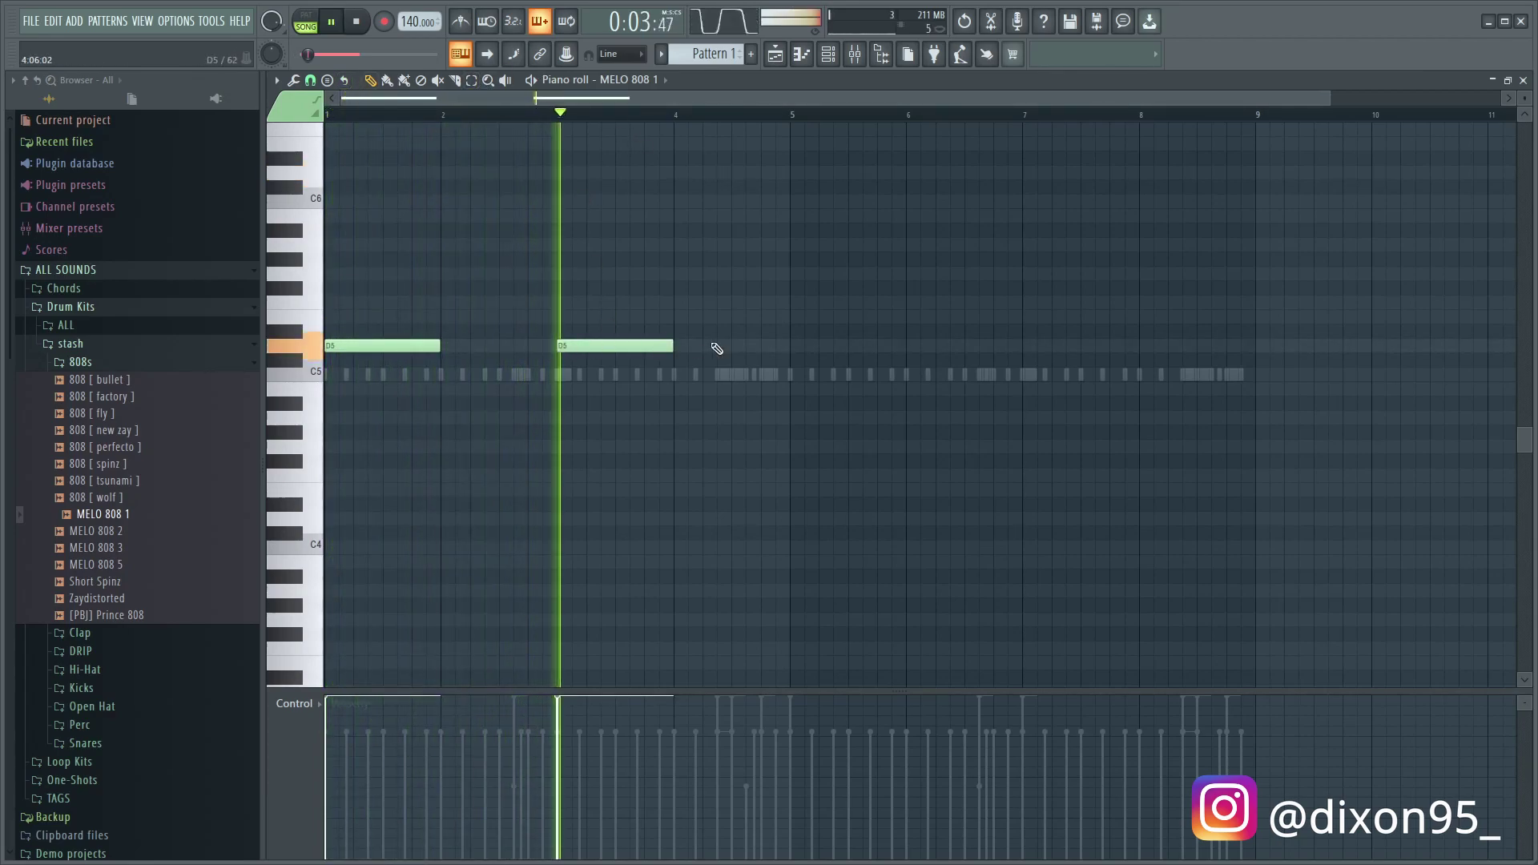
click(749, 231)
key(space)
drag(847, 229, 789, 230)
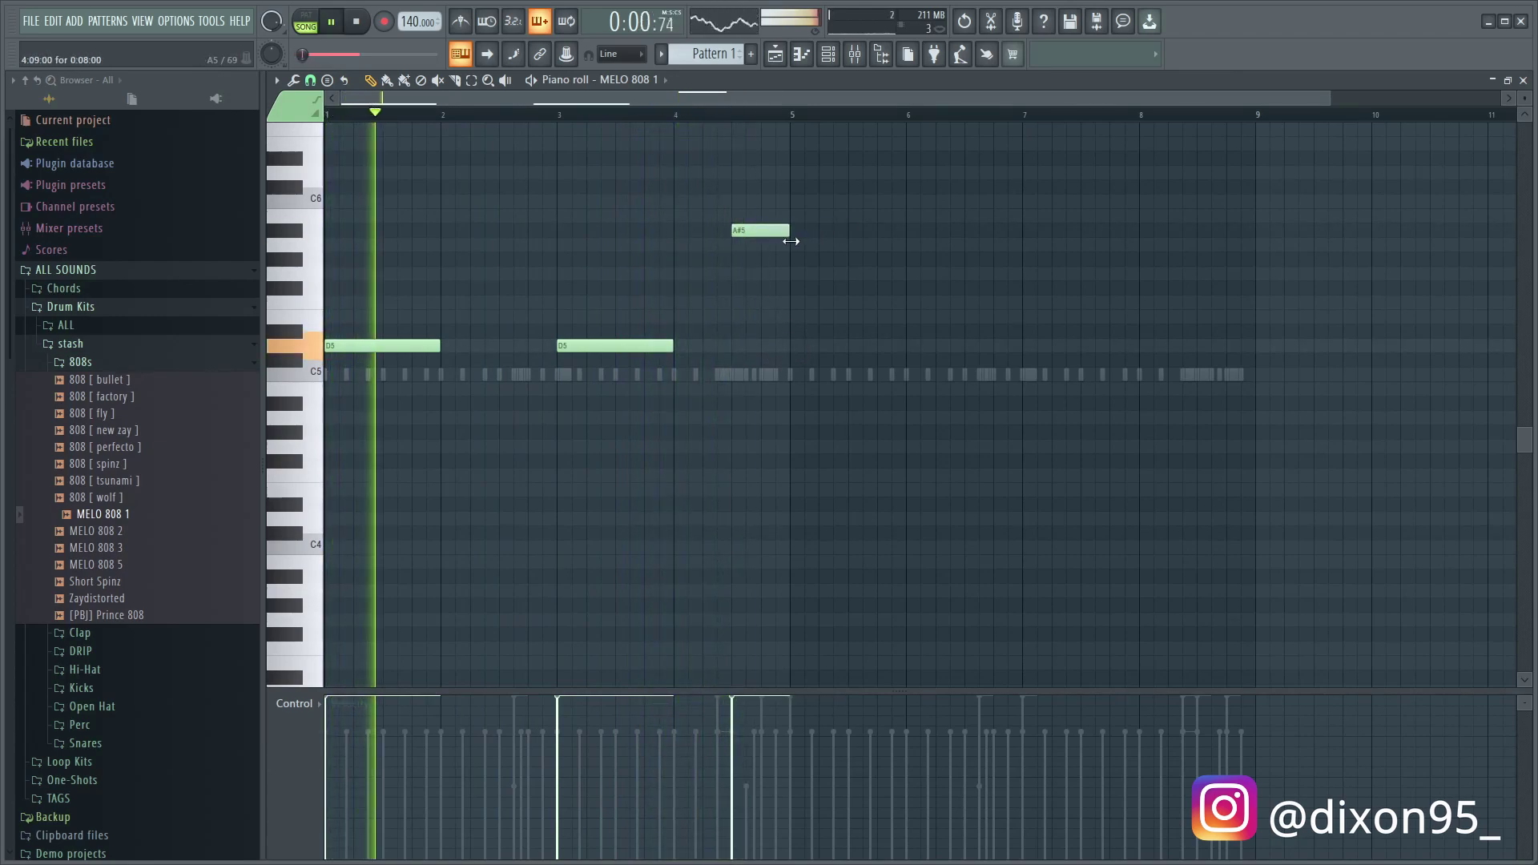
key(ctrl+b)
click(910, 325)
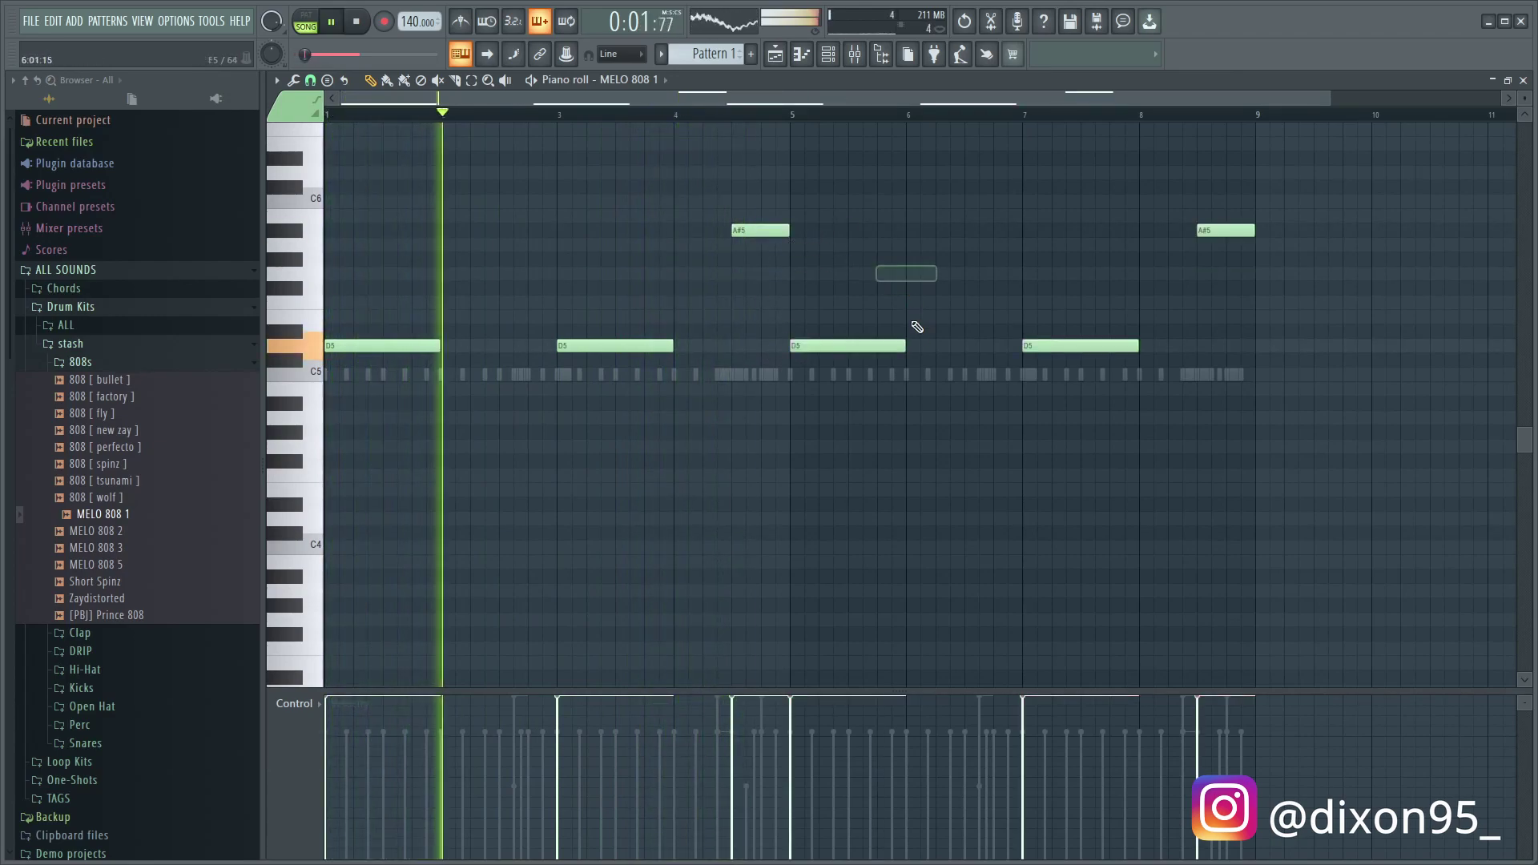
click(830, 56)
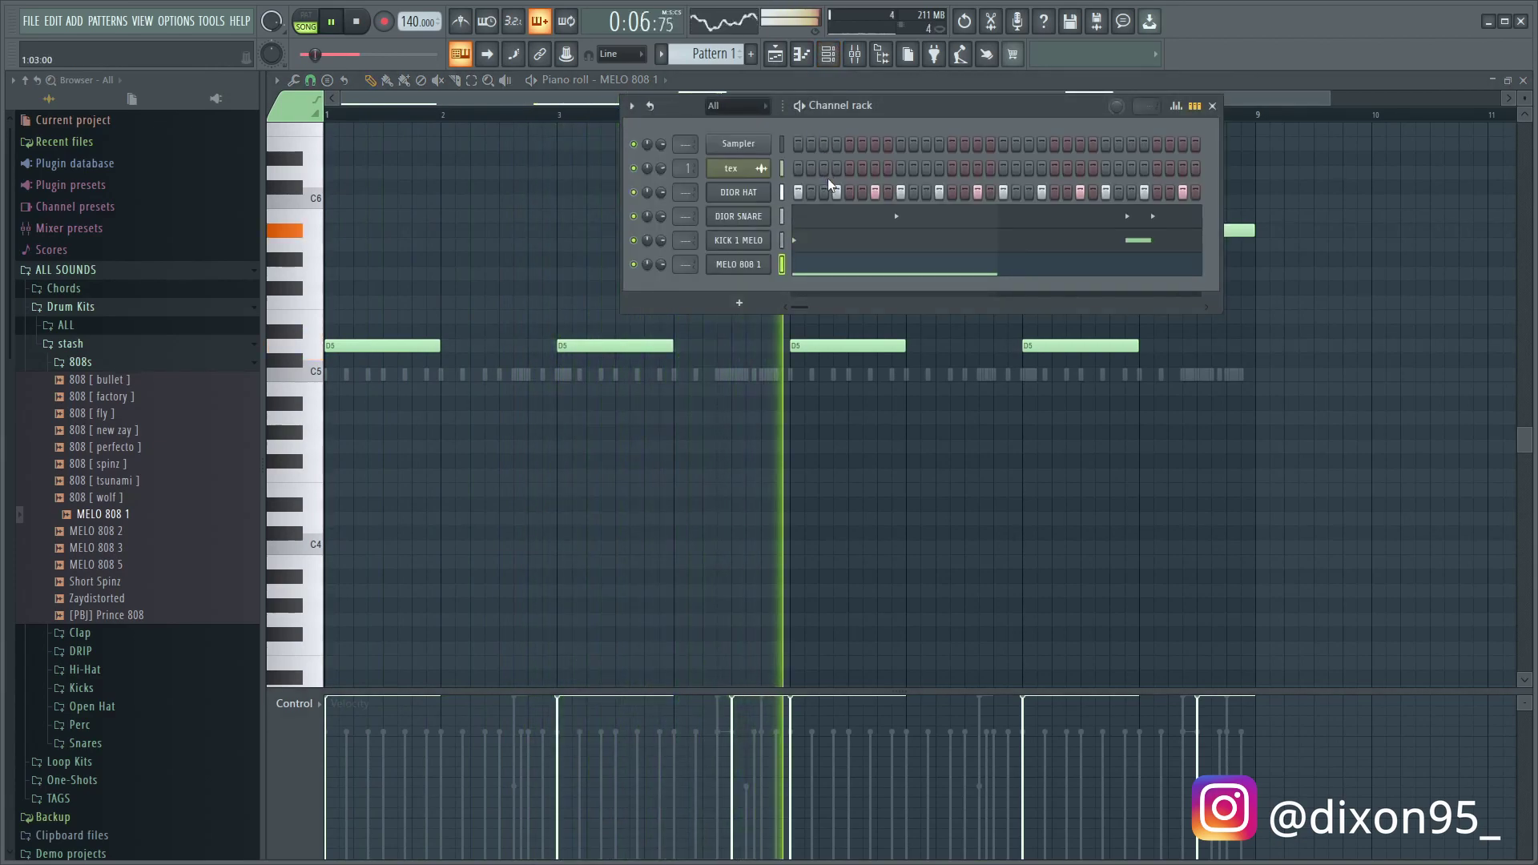
Delete the DIOR HAT, DIOR SNARE, KICK 1 MELO and MELO 808 1 channels from the channel rack
right_click(741, 193)
click(825, 461)
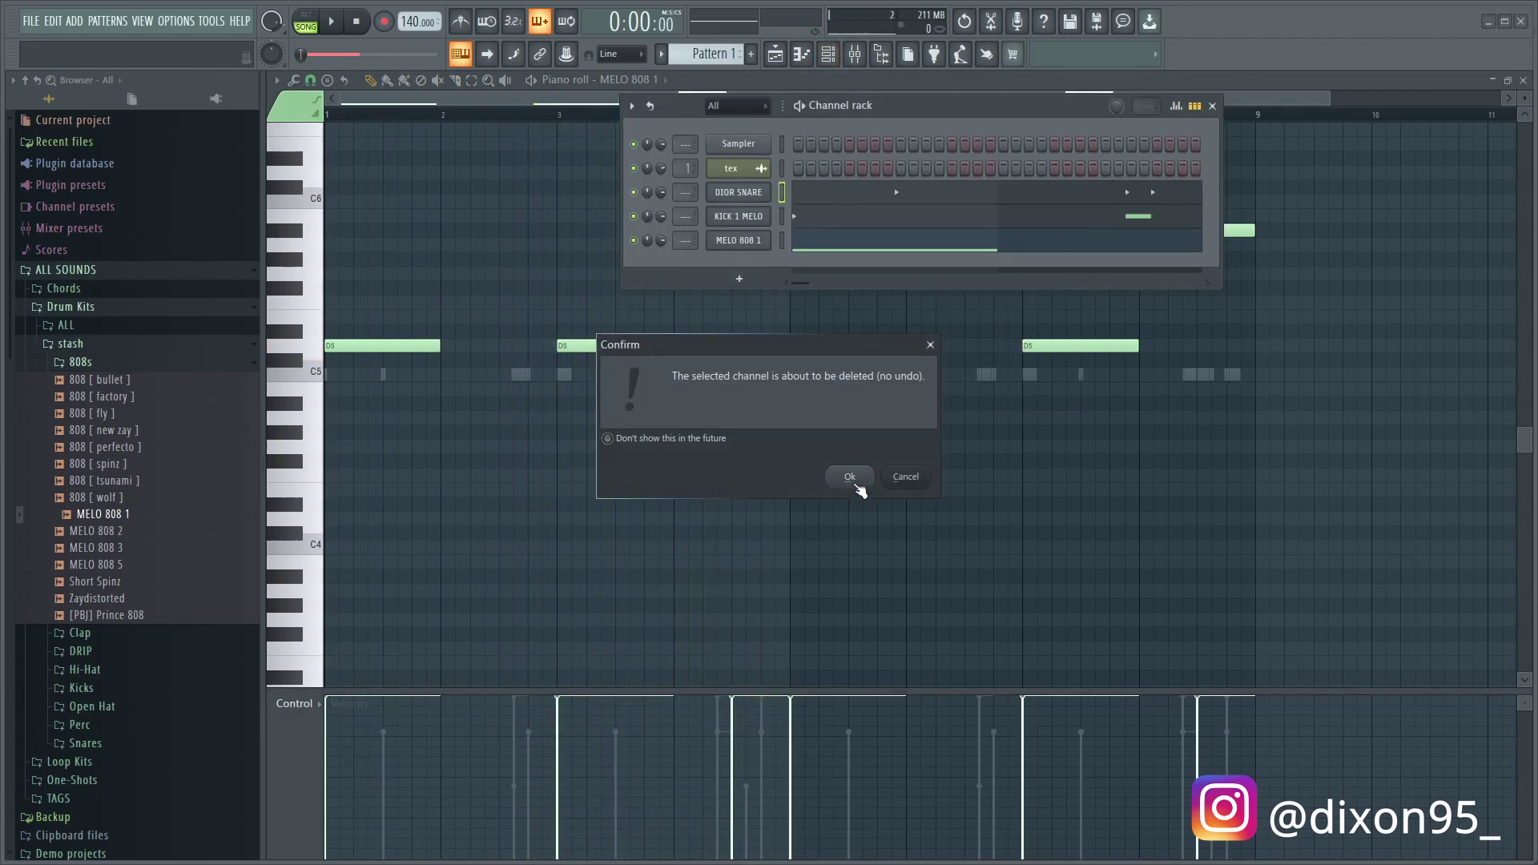
click(855, 483)
right_click(757, 215)
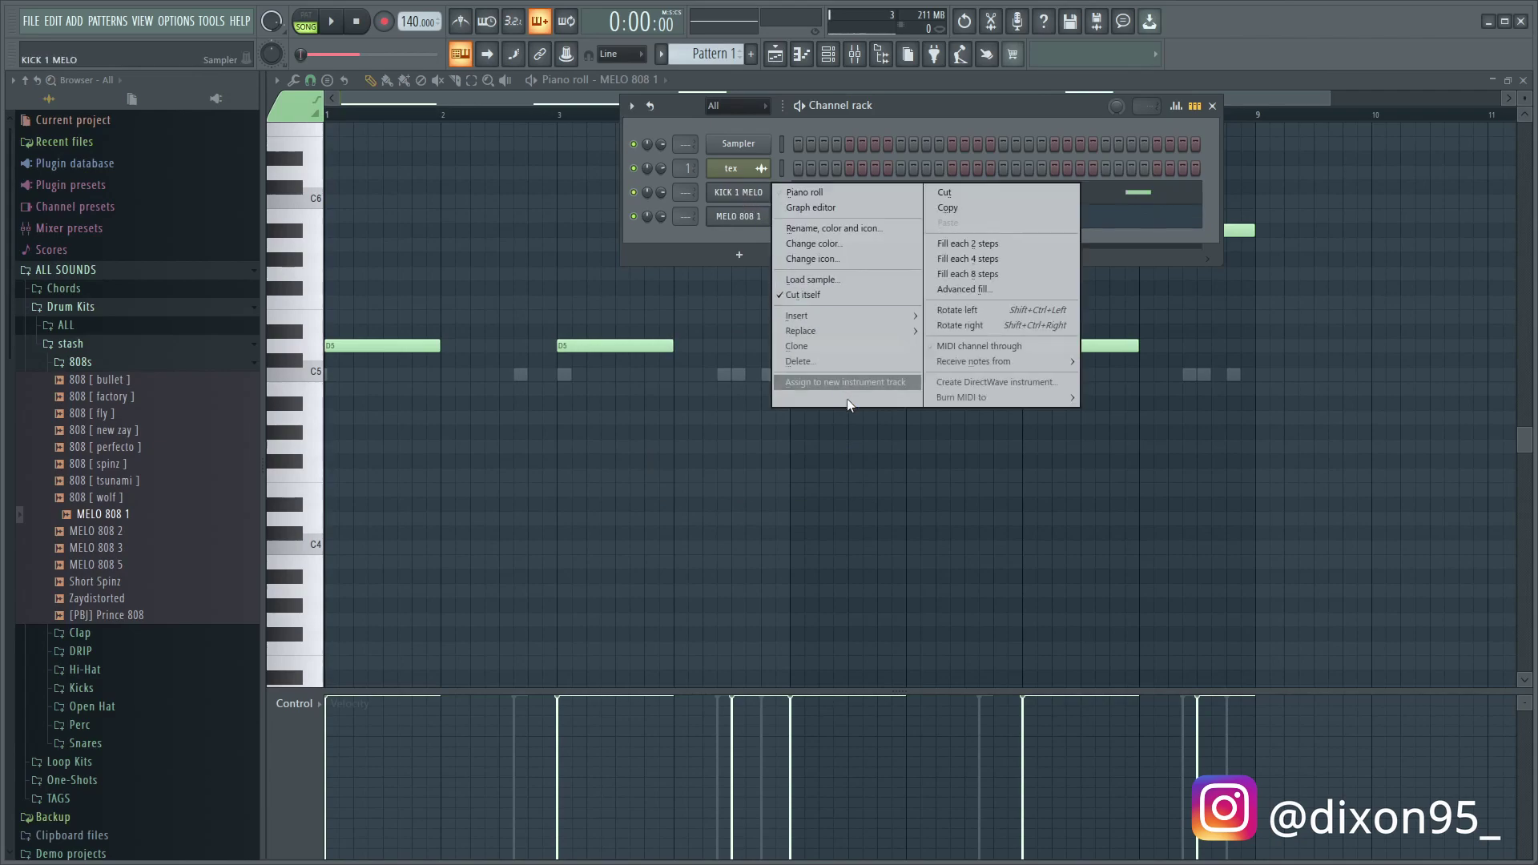
click(815, 362)
click(852, 476)
right_click(750, 198)
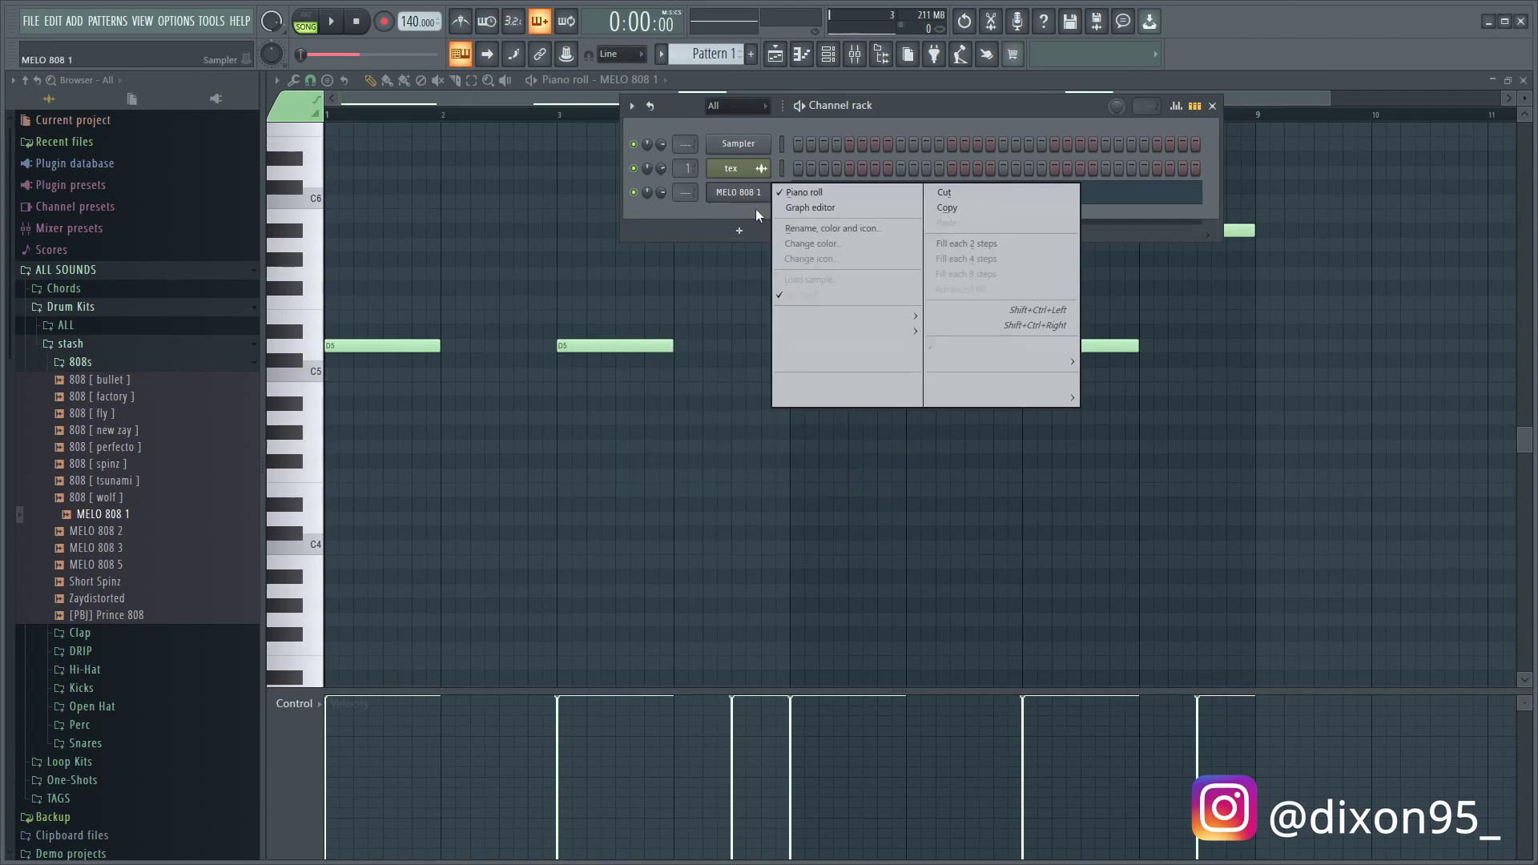
click(833, 365)
click(850, 480)
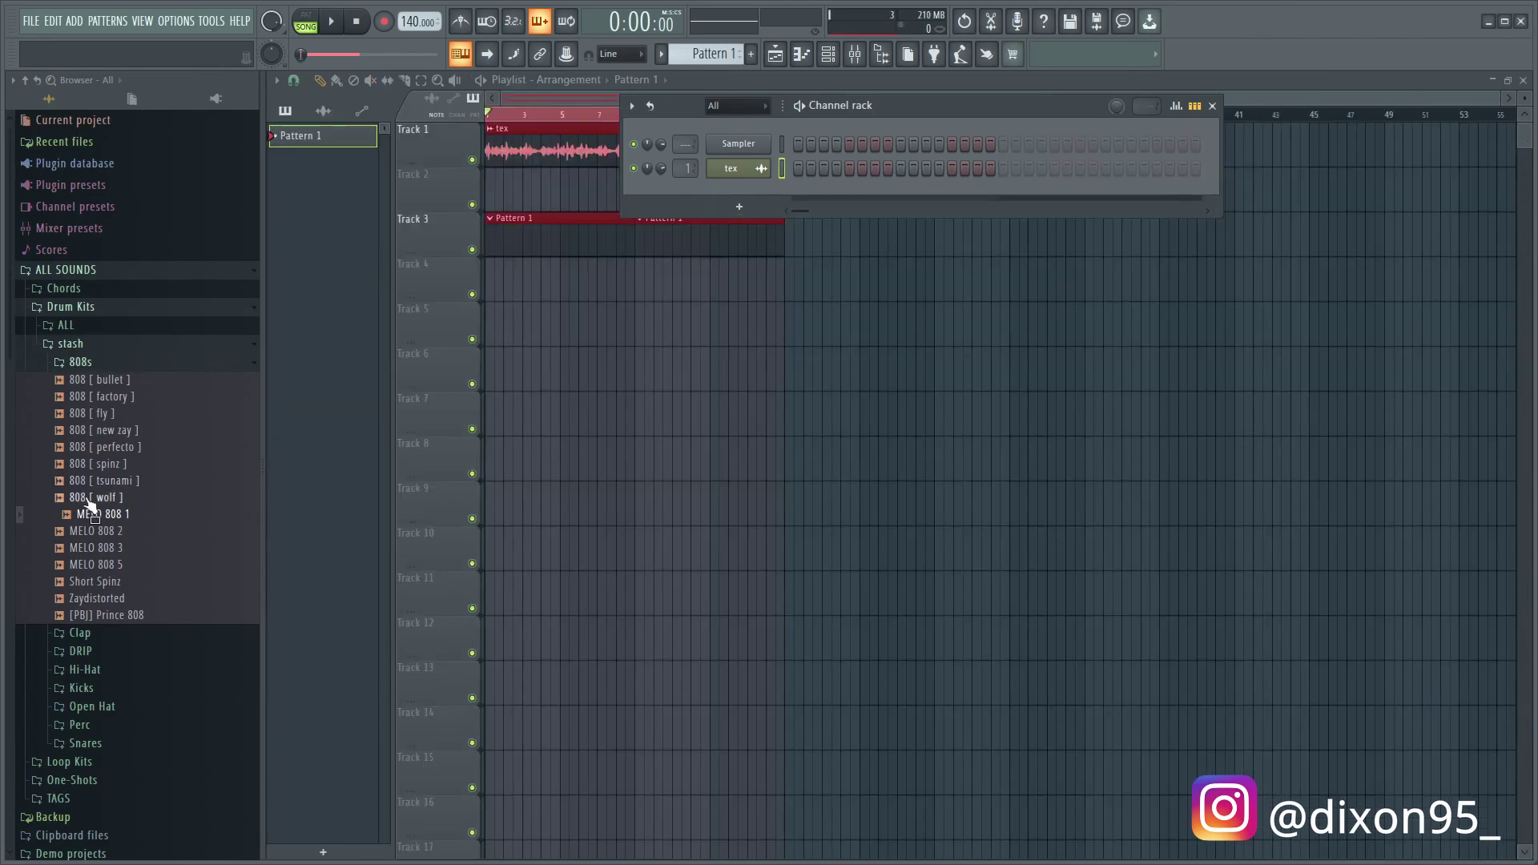
click(88, 362)
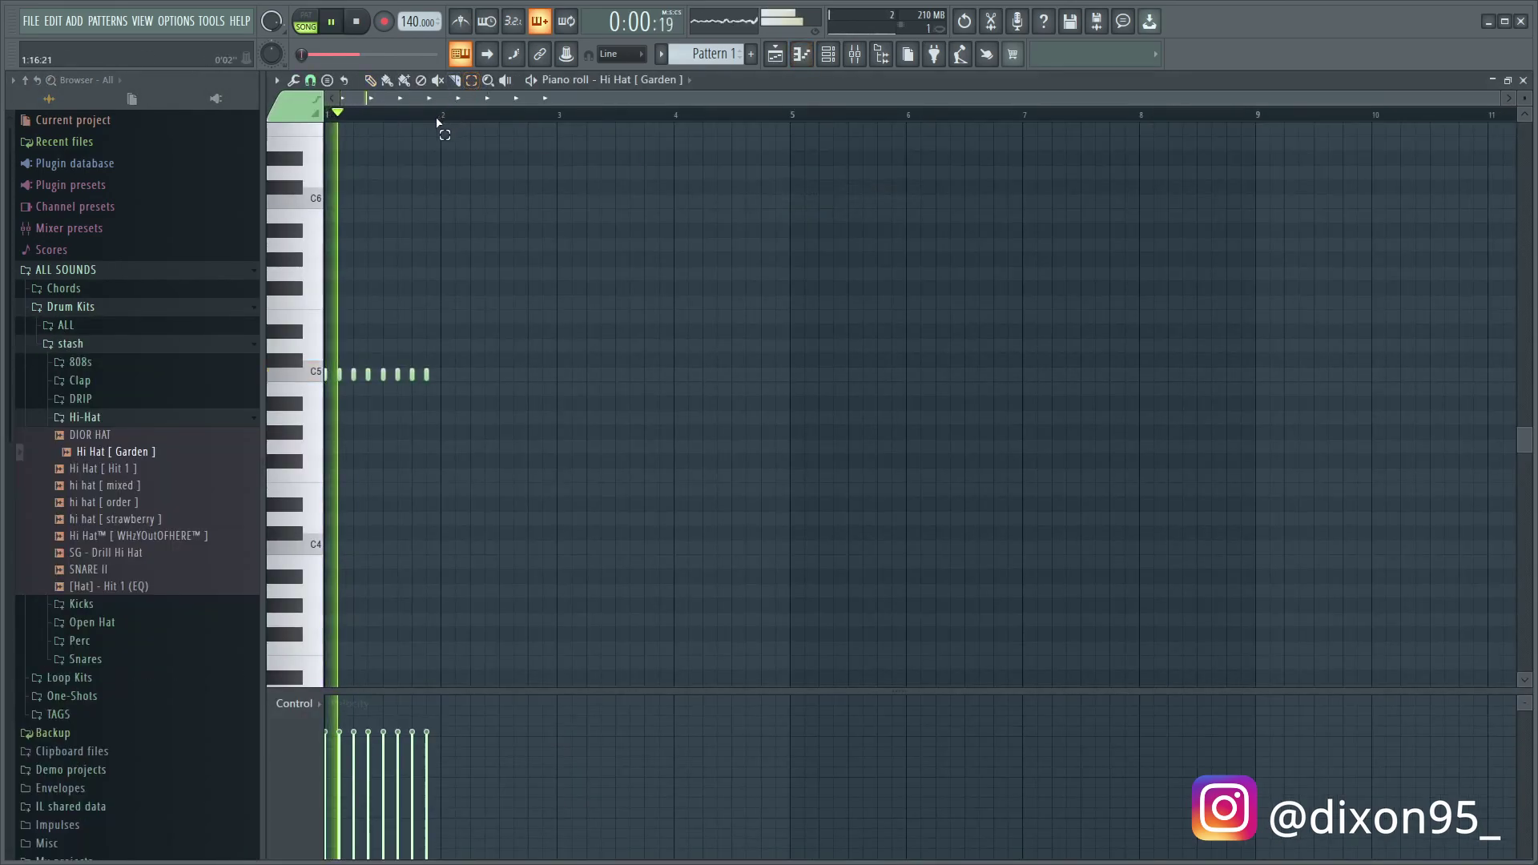
Repeat the first Hi Hat [ Garden ] bar up to bar 8
key(ctrl+b)
key(ctrl+b)
key(ctrl+b)
key(ctrl+b)
key(ctrl+b)
key(ctrl+b)
key(ctrl+b)
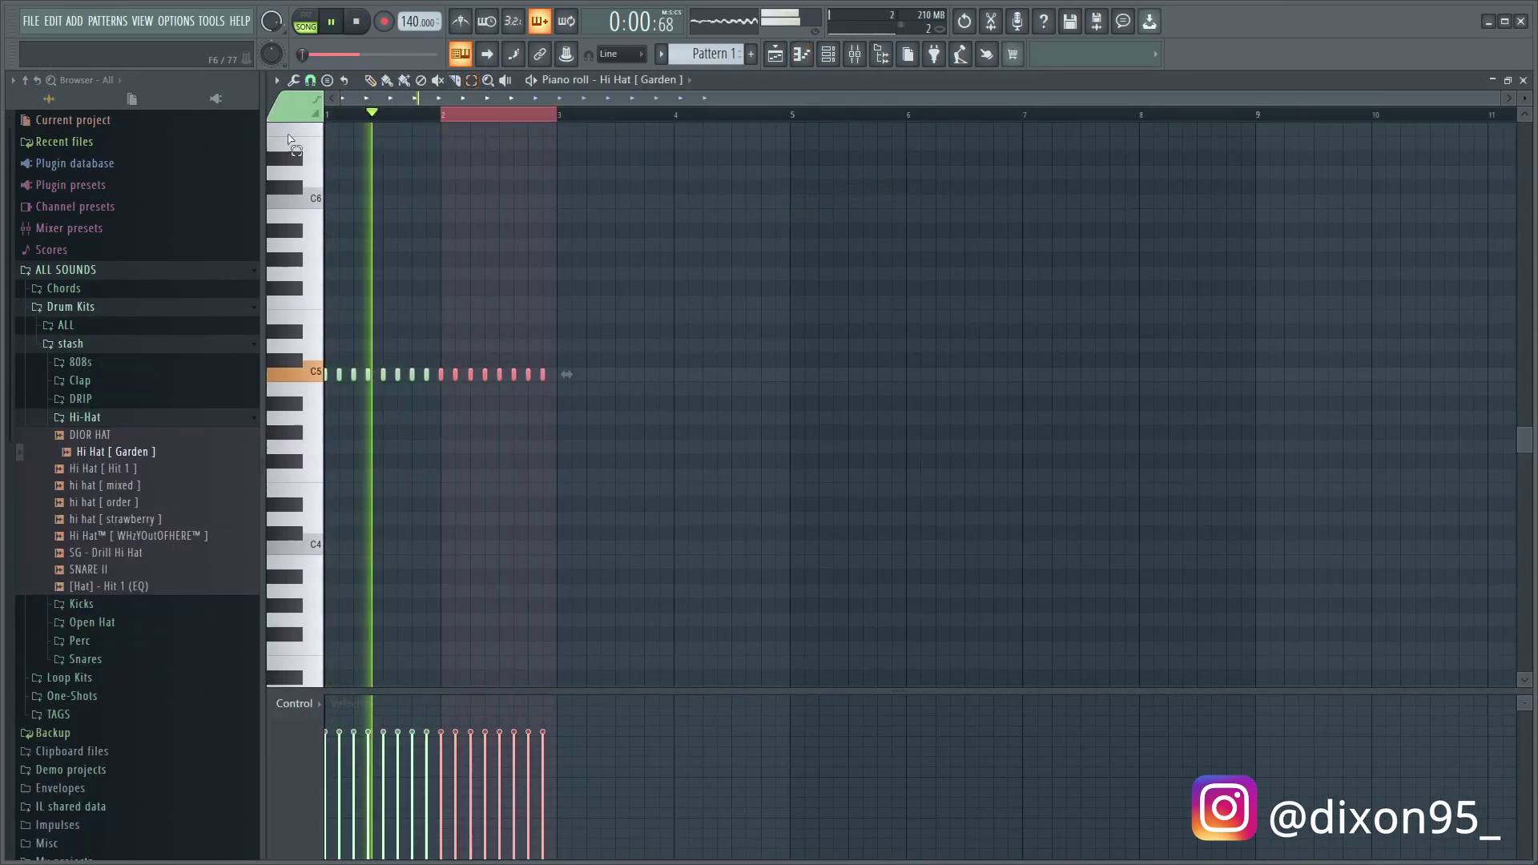
click(1166, 130)
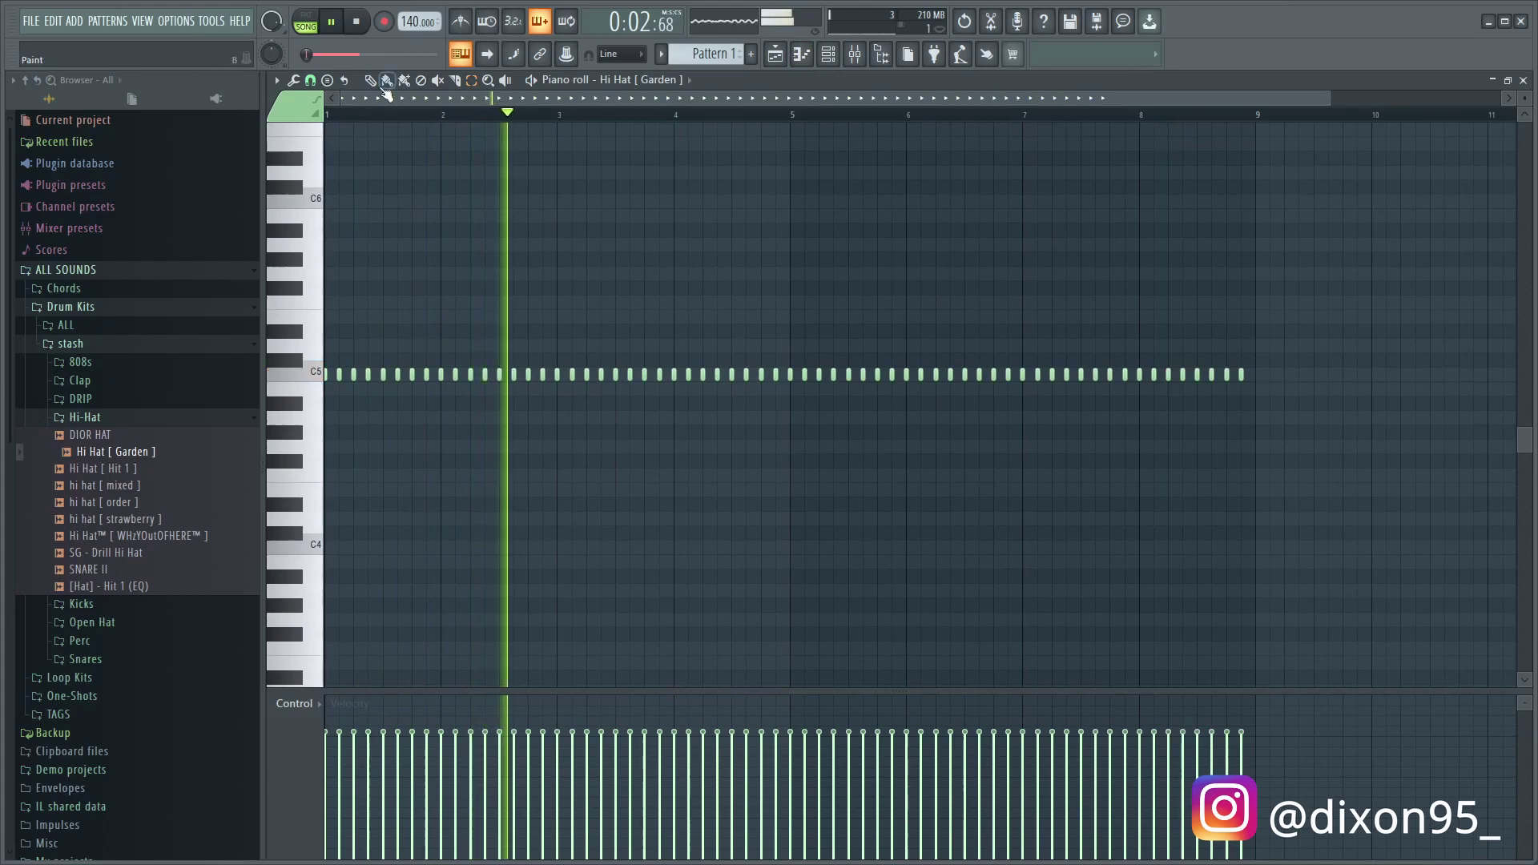
click(370, 80)
click(828, 54)
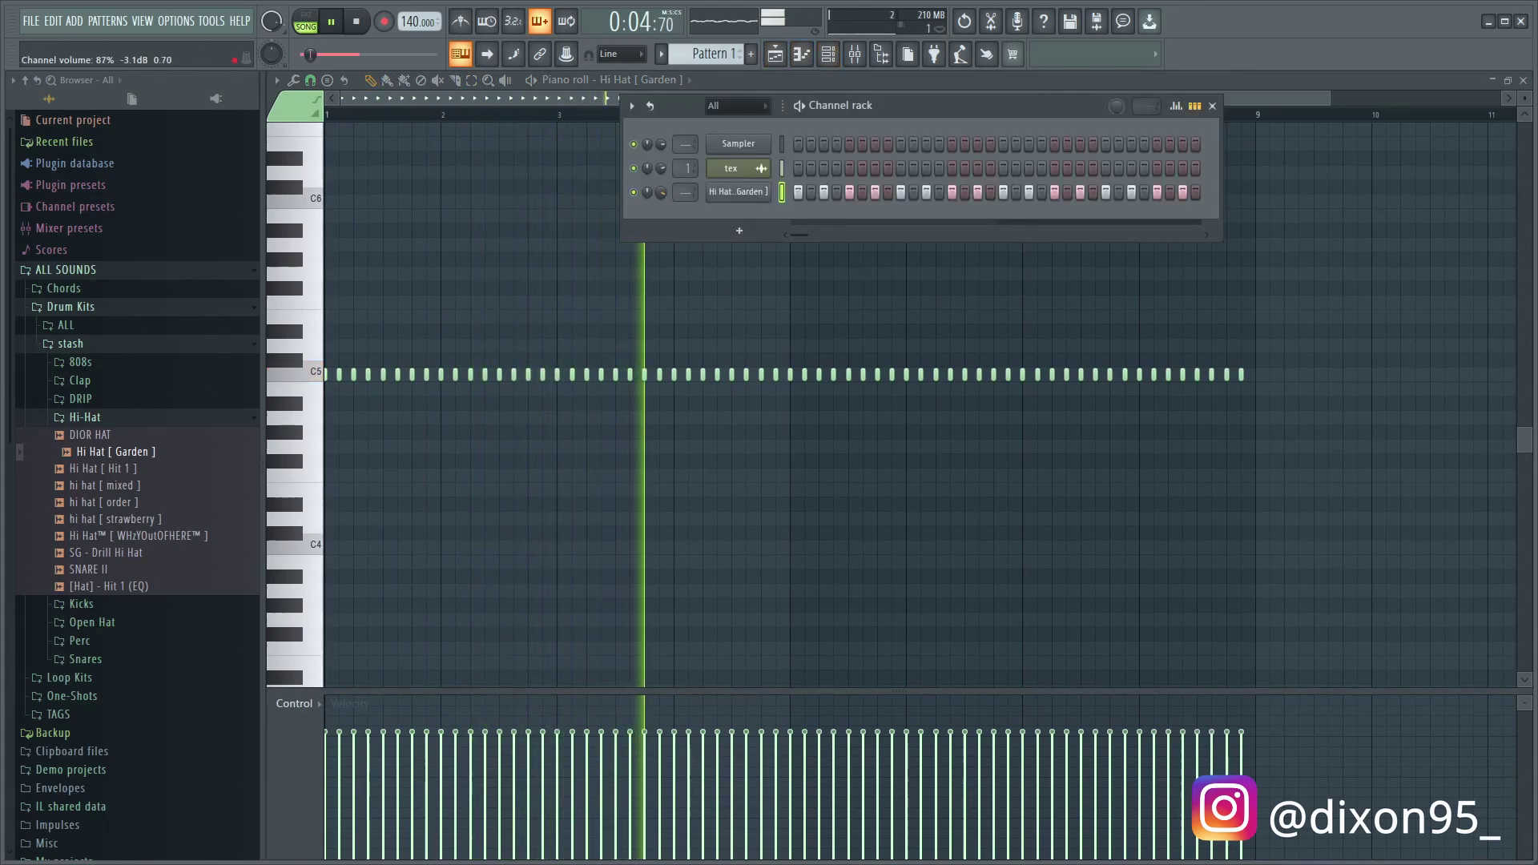
Load clap [ loud ] into a new channel with claps on steps 9 and 25, repeated across every bar
click(80, 381)
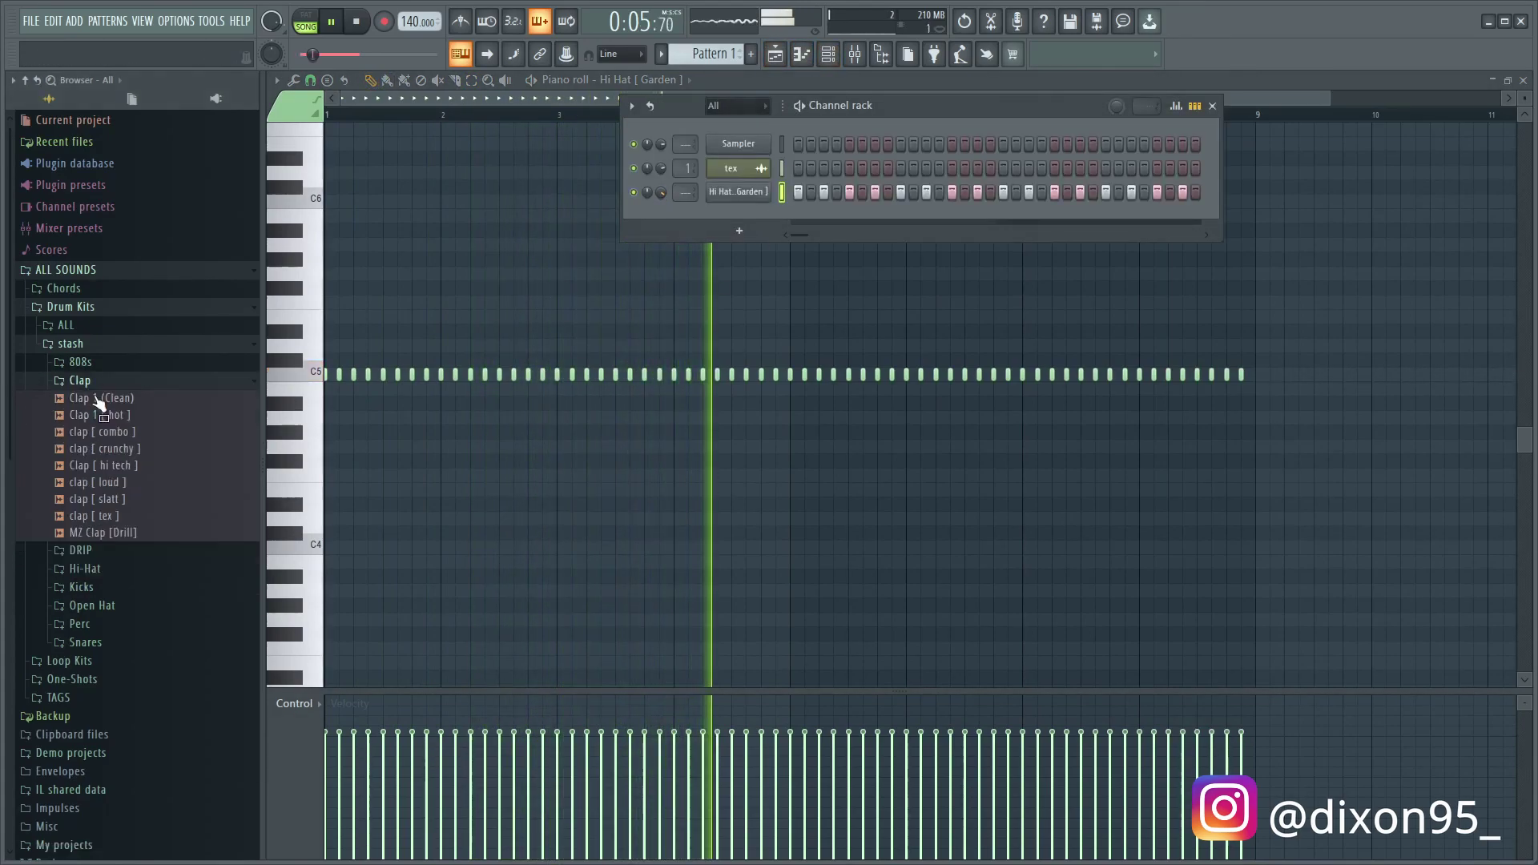
right_click(132, 482)
click(214, 497)
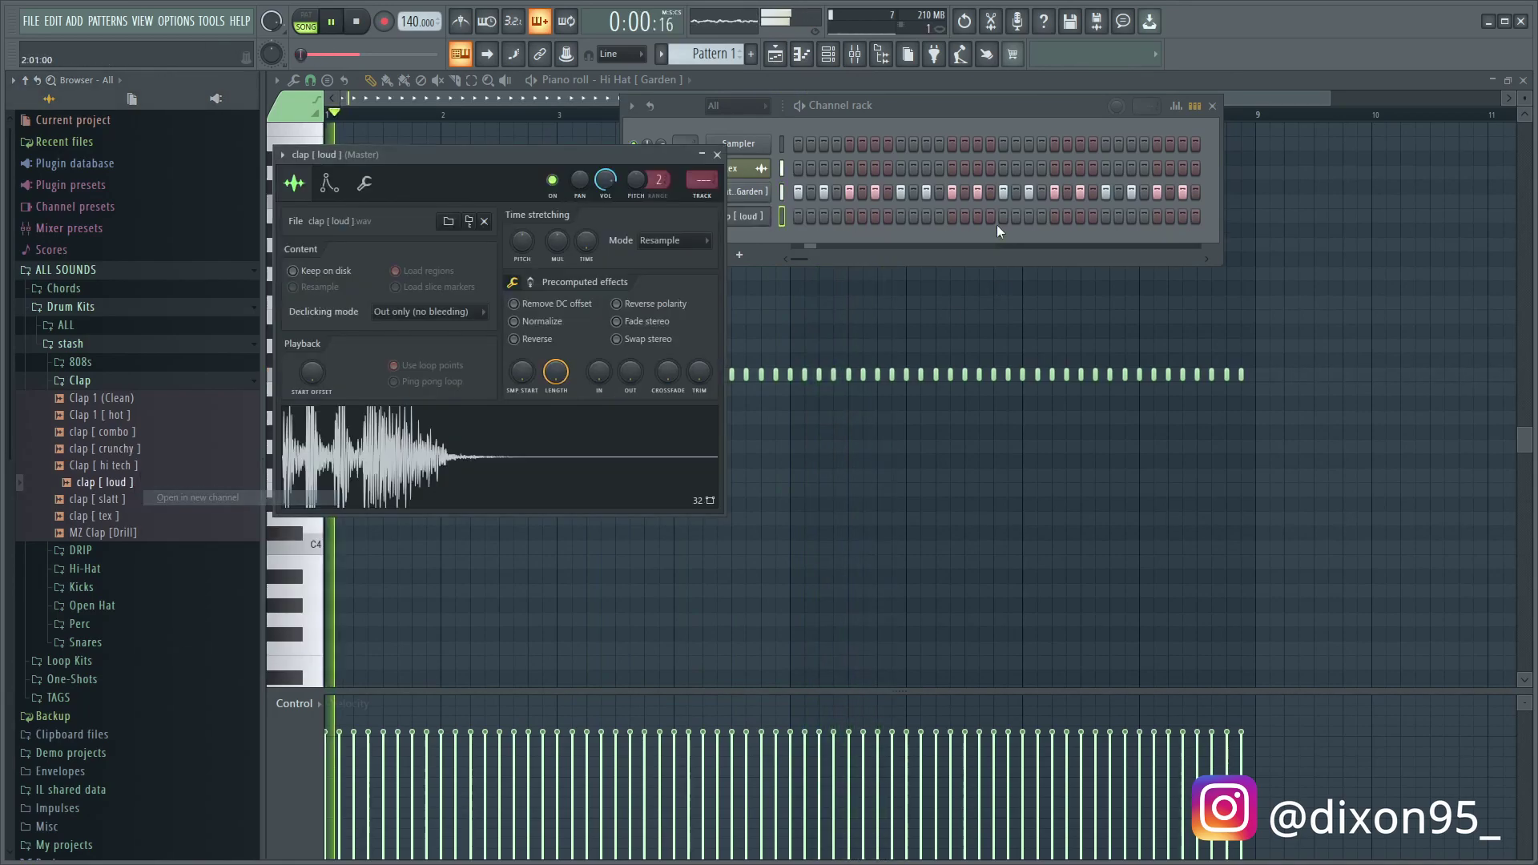
click(900, 216)
click(1105, 217)
right_click(765, 216)
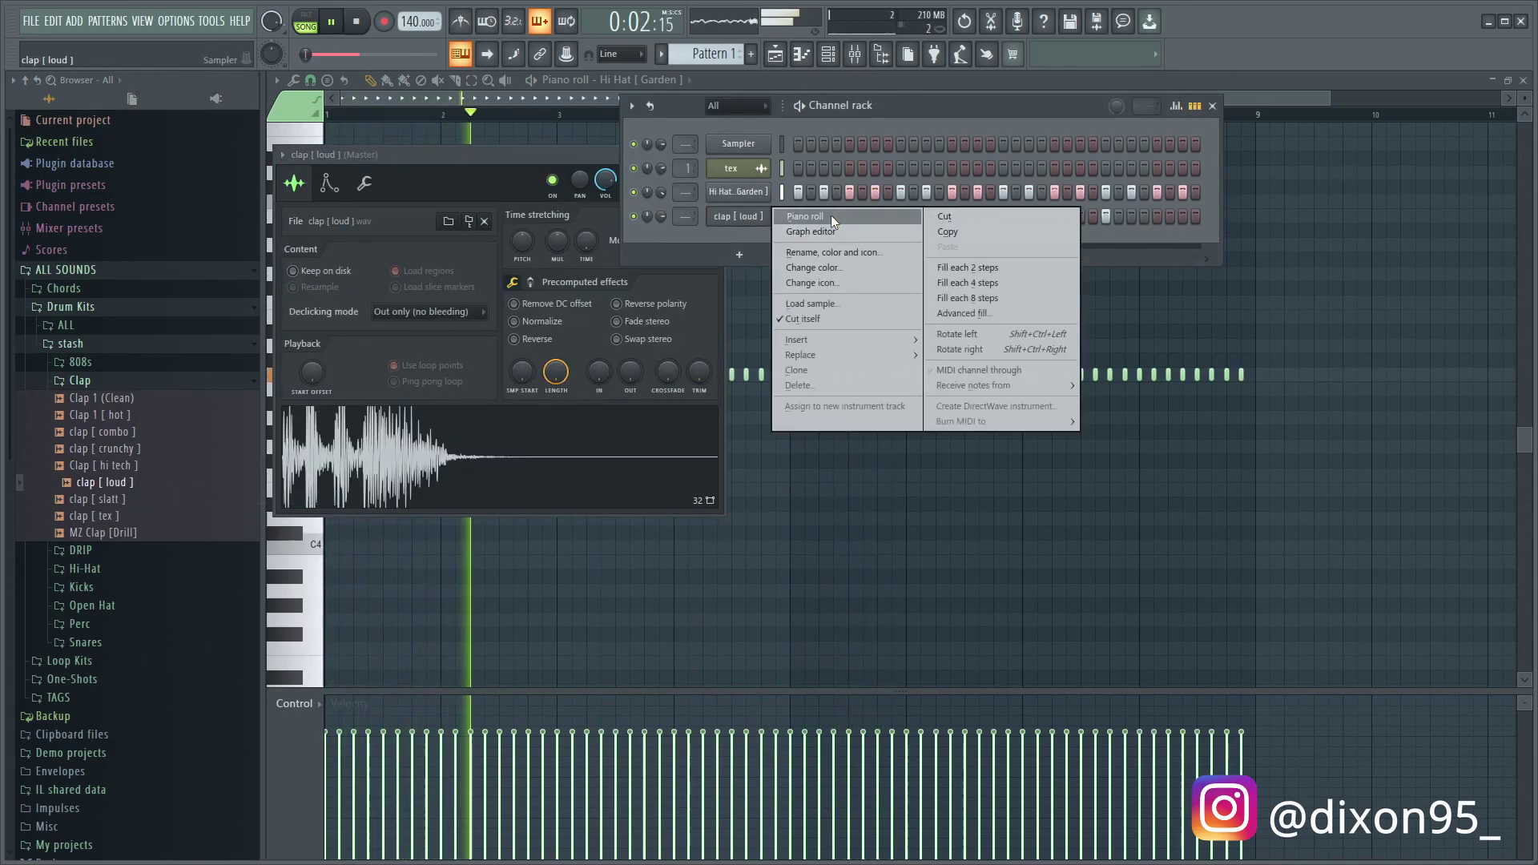
click(830, 215)
key(ctrl+b)
key(ctrl+b)
key(ctrl+b)
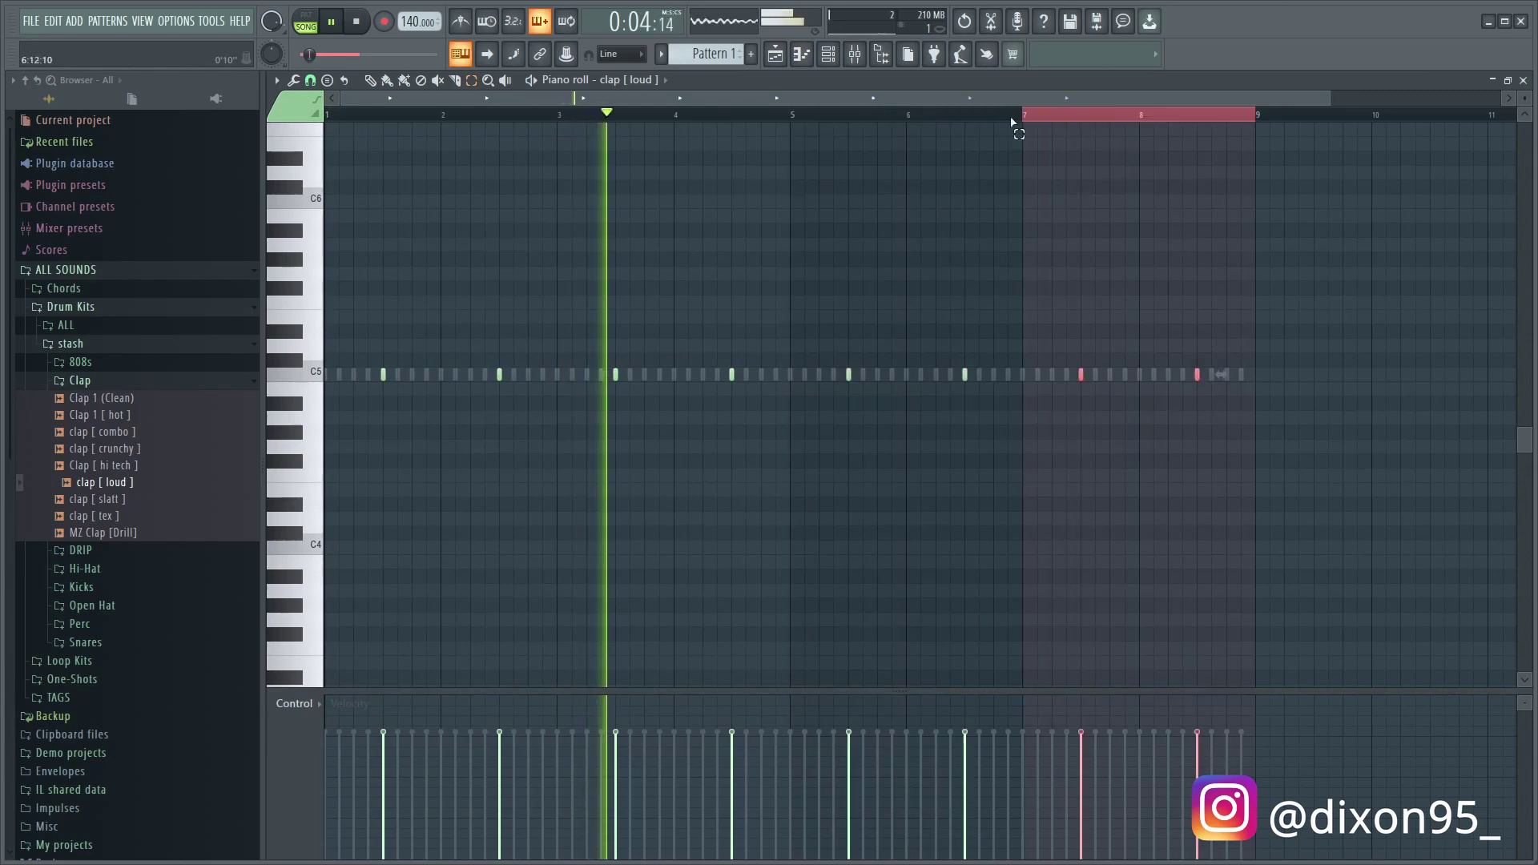
key(ctrl+d)
click(80, 362)
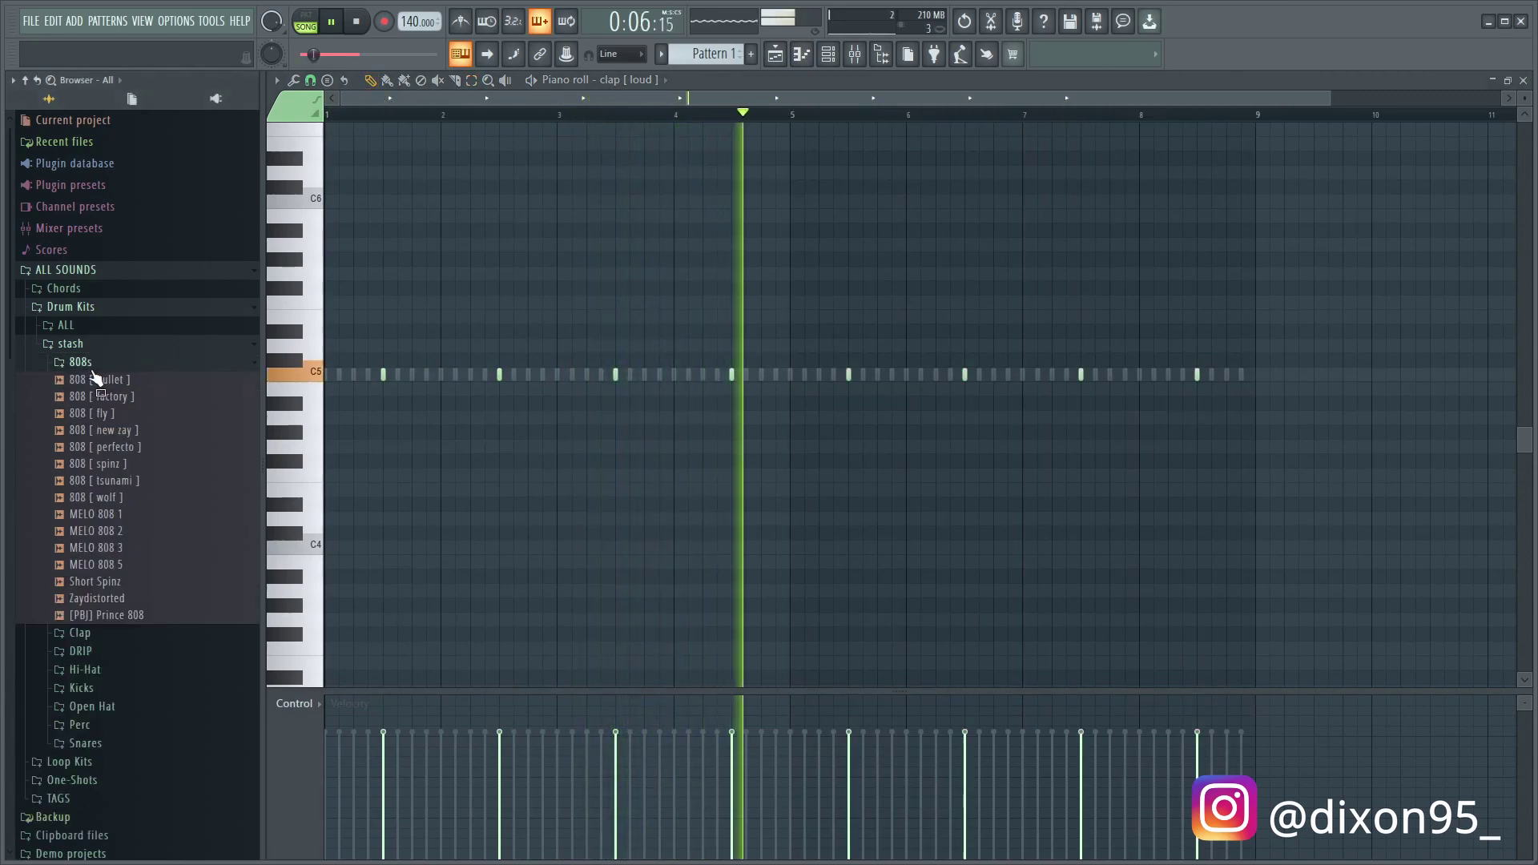
Load 808 [ spinz ] into a new channel and draw D5 and A#5 notes in its piano roll
right_click(108, 463)
click(171, 479)
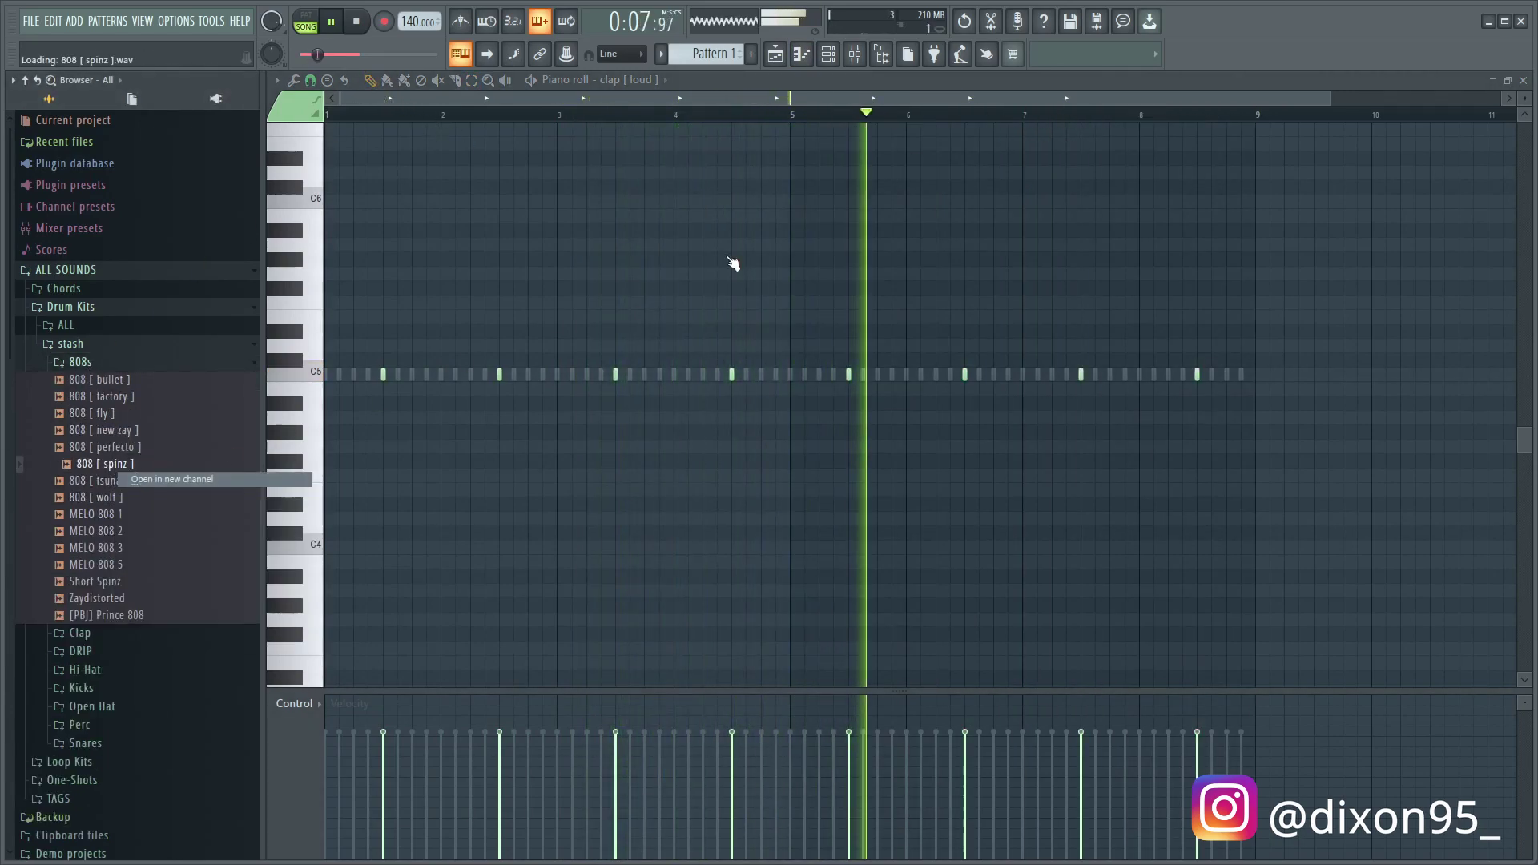
click(640, 80)
click(655, 185)
key(space)
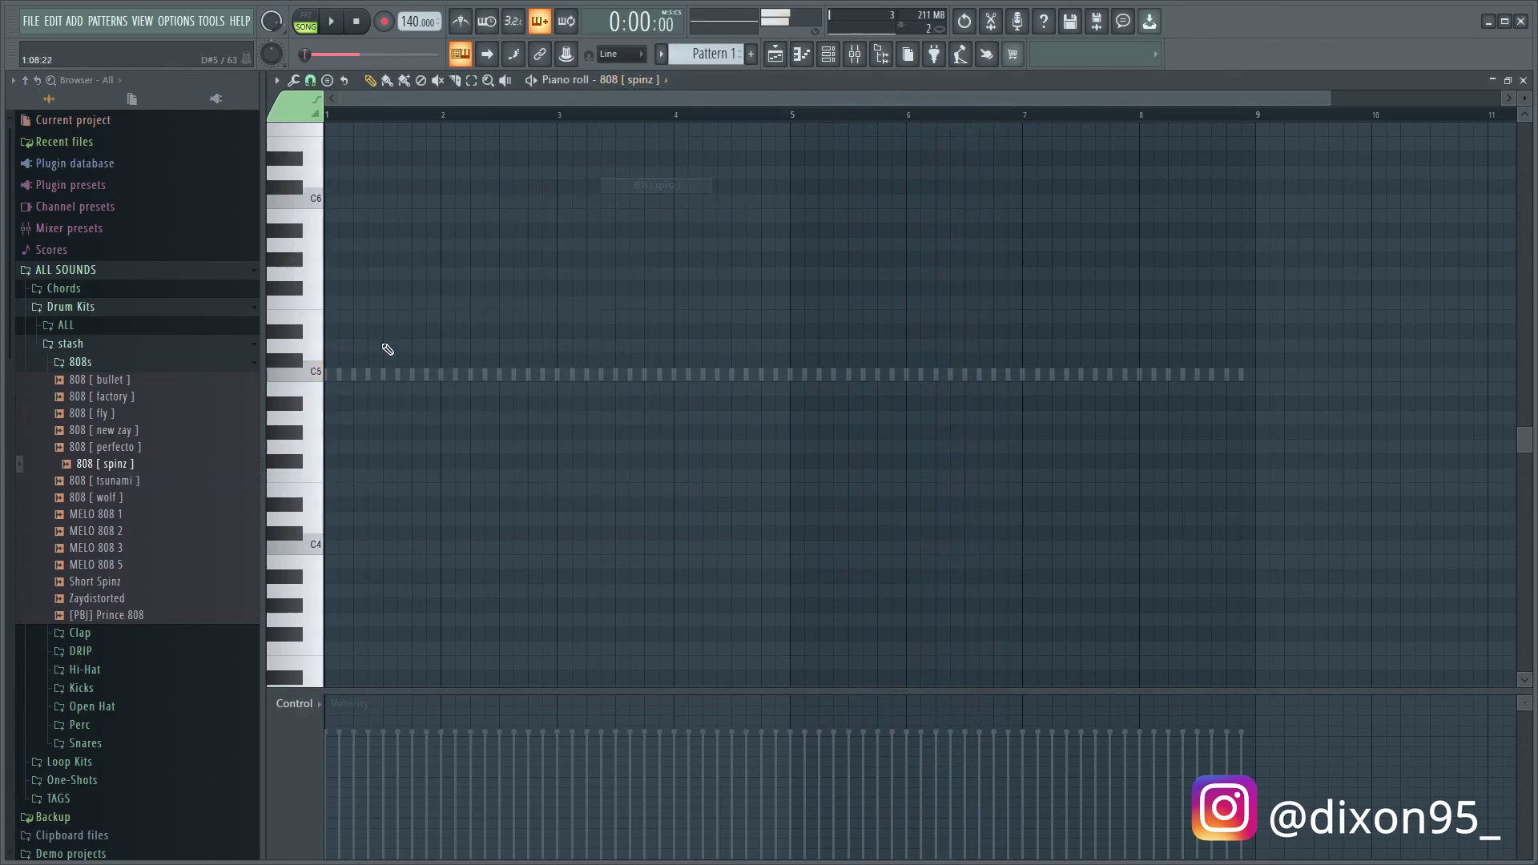
click(431, 346)
click(489, 273)
key(space)
drag(489, 273, 476, 273)
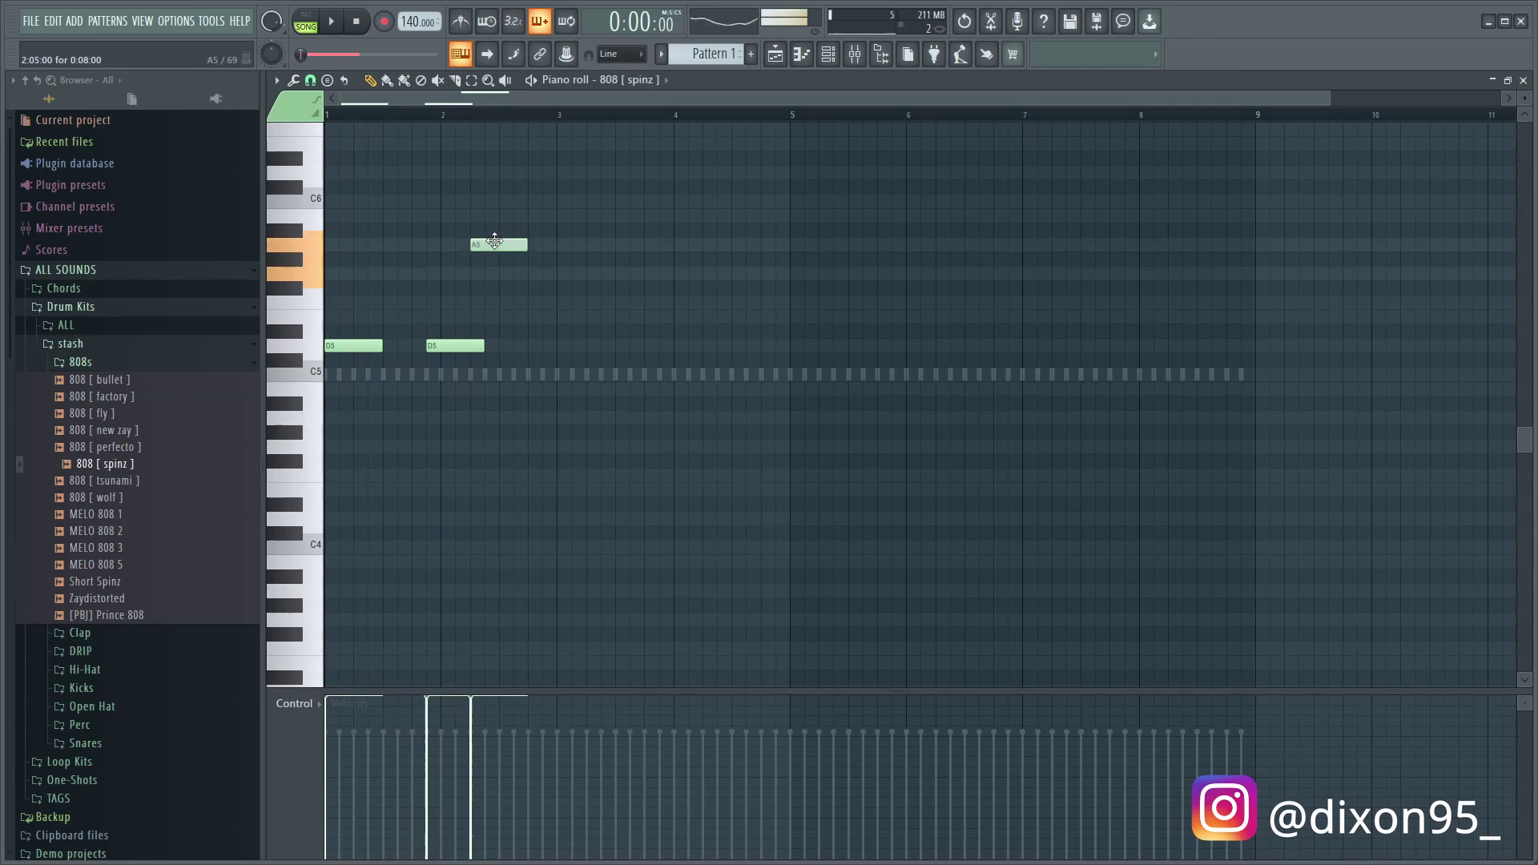
key(space)
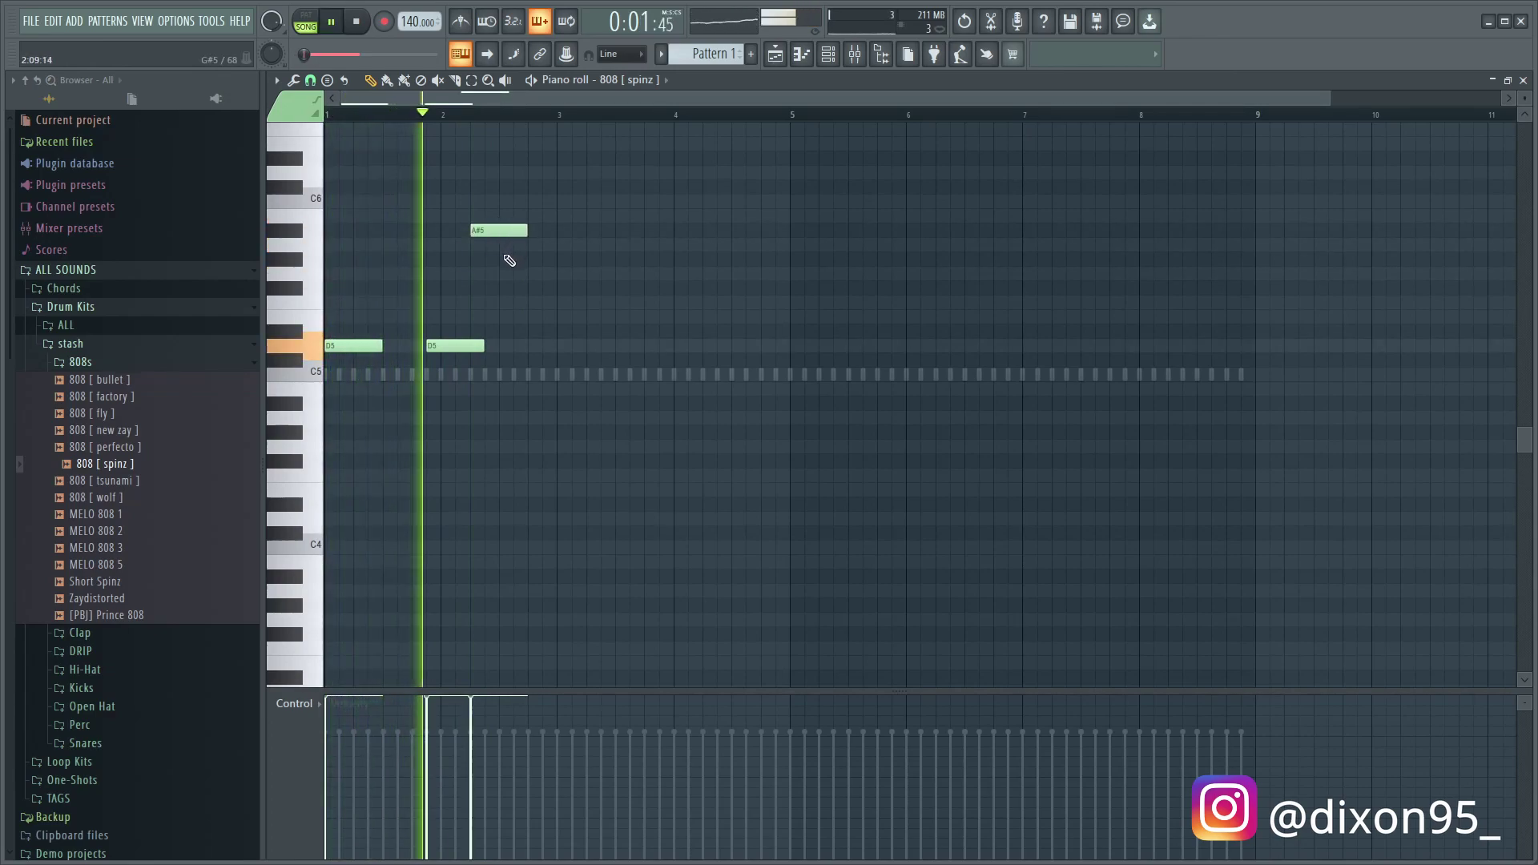
Make the 808 notes legato, repeat the bassline through bar 8, and change the later A#5 notes to A5
key(ctrl+l)
click(517, 231)
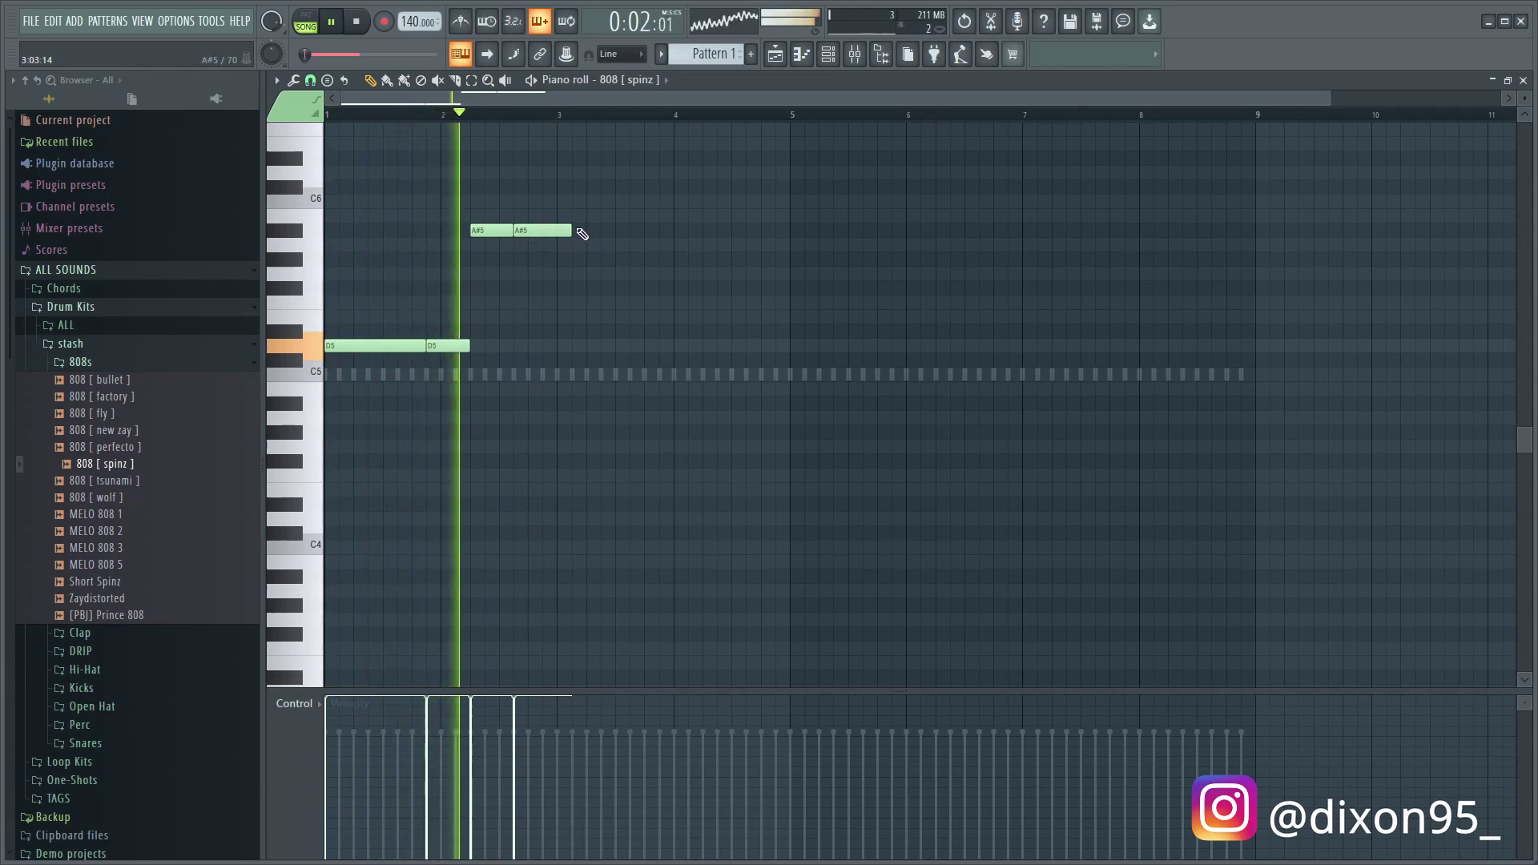
key(ctrl+b)
key(ctrl+b)
key(ctrl+b)
key(ctrl+b)
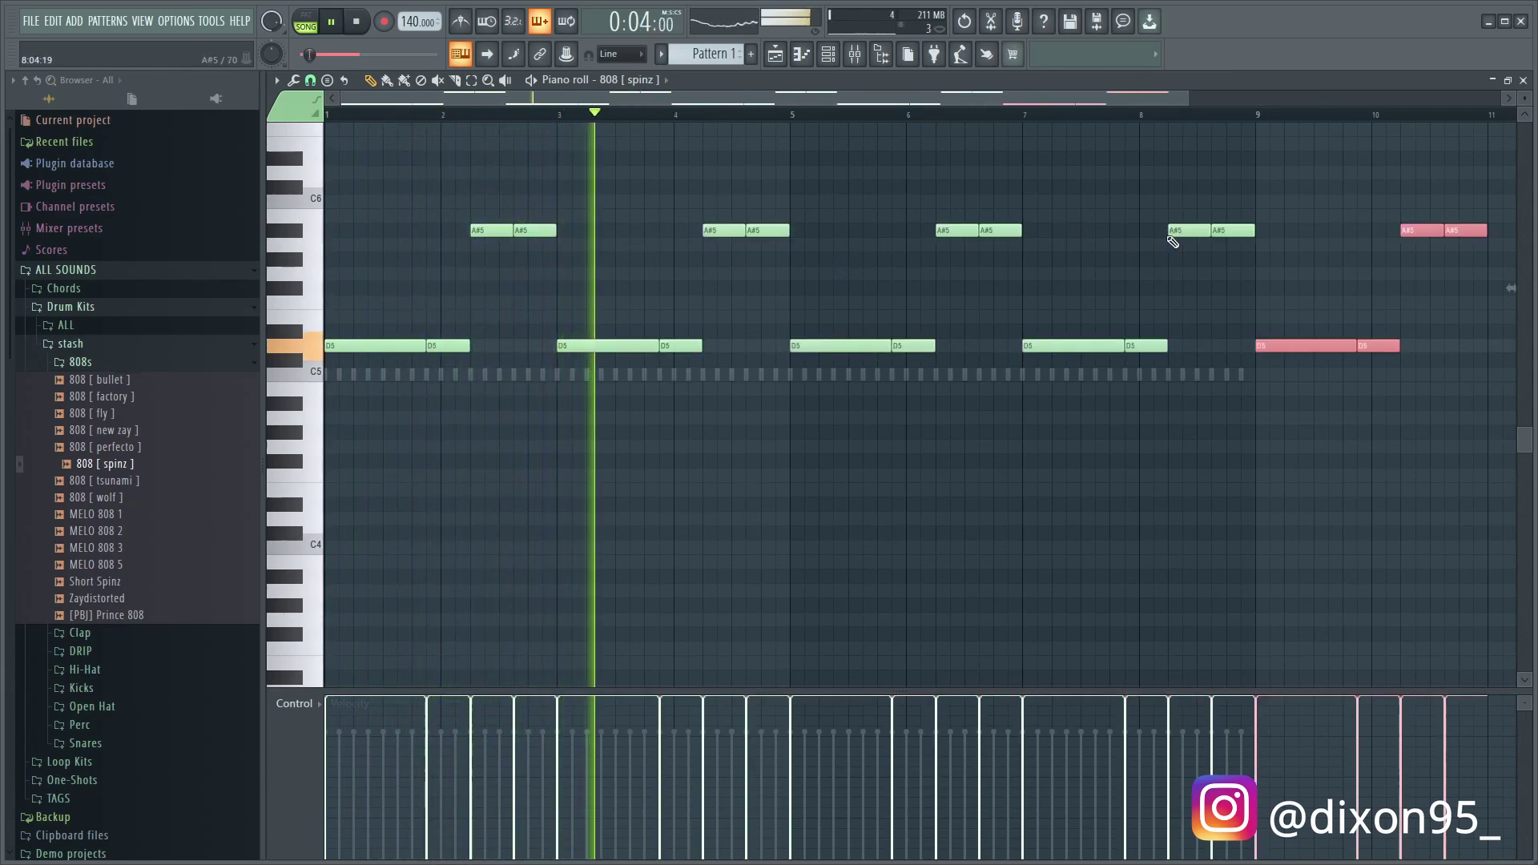
key(Delete)
drag(767, 232, 768, 245)
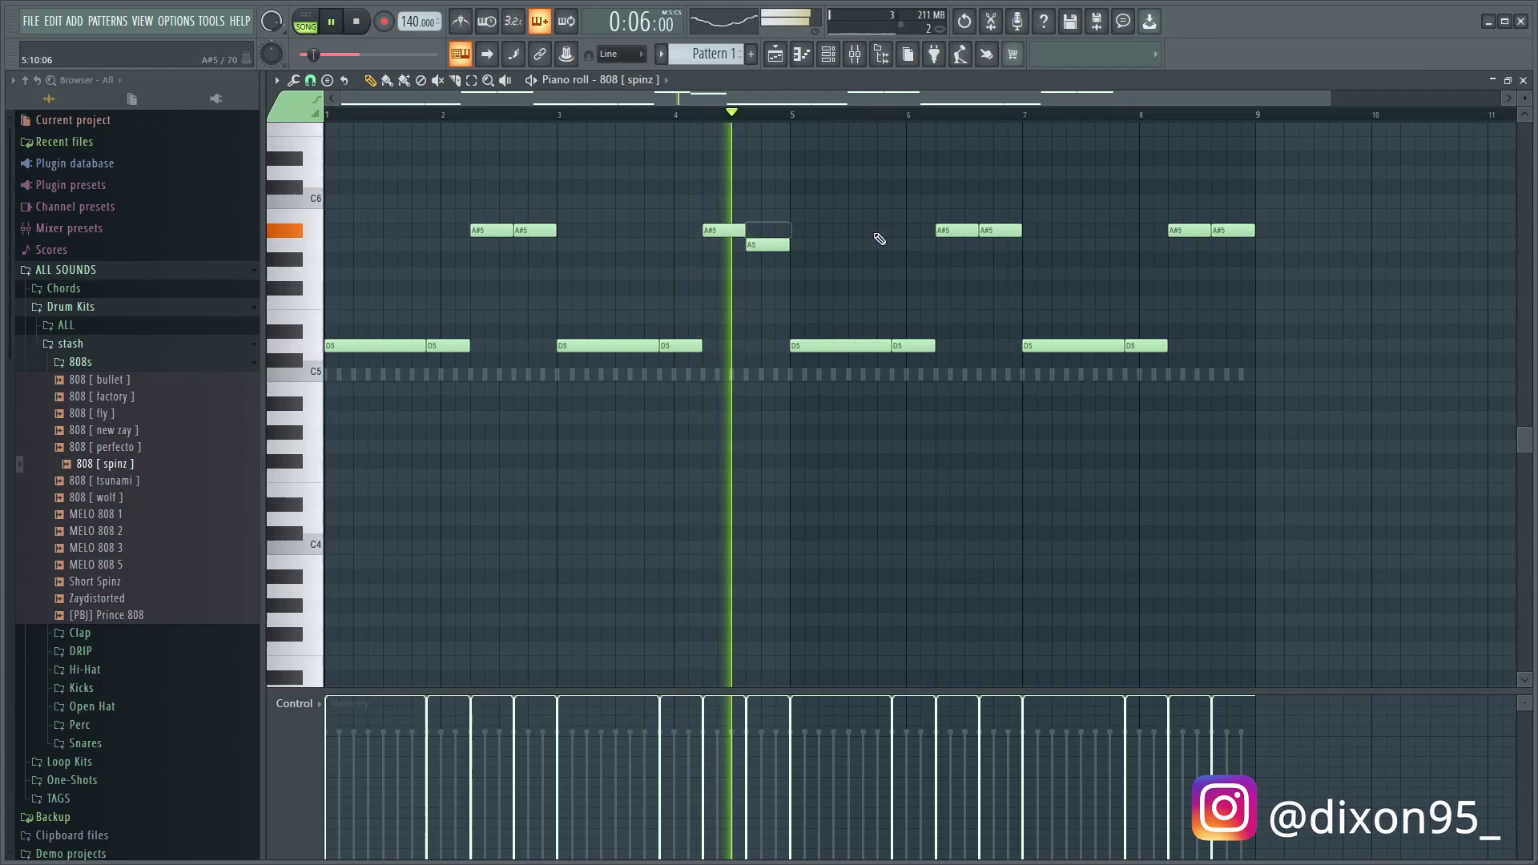
click(1222, 246)
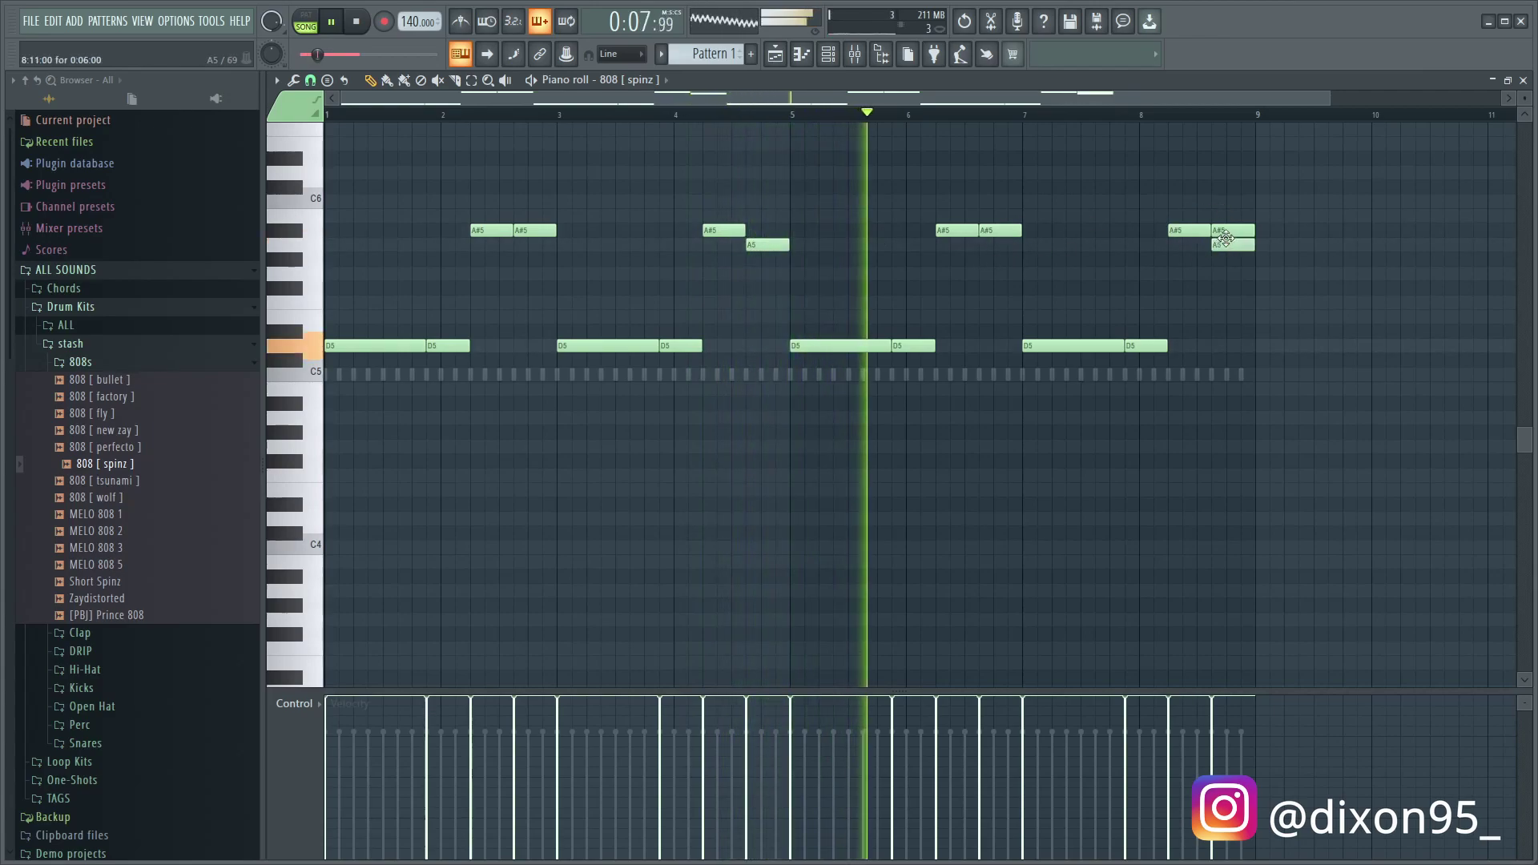
drag(1226, 238, 1226, 244)
Show the 808 [ spinz ] sample settings with its precomputed effect knobs
click(828, 56)
click(740, 243)
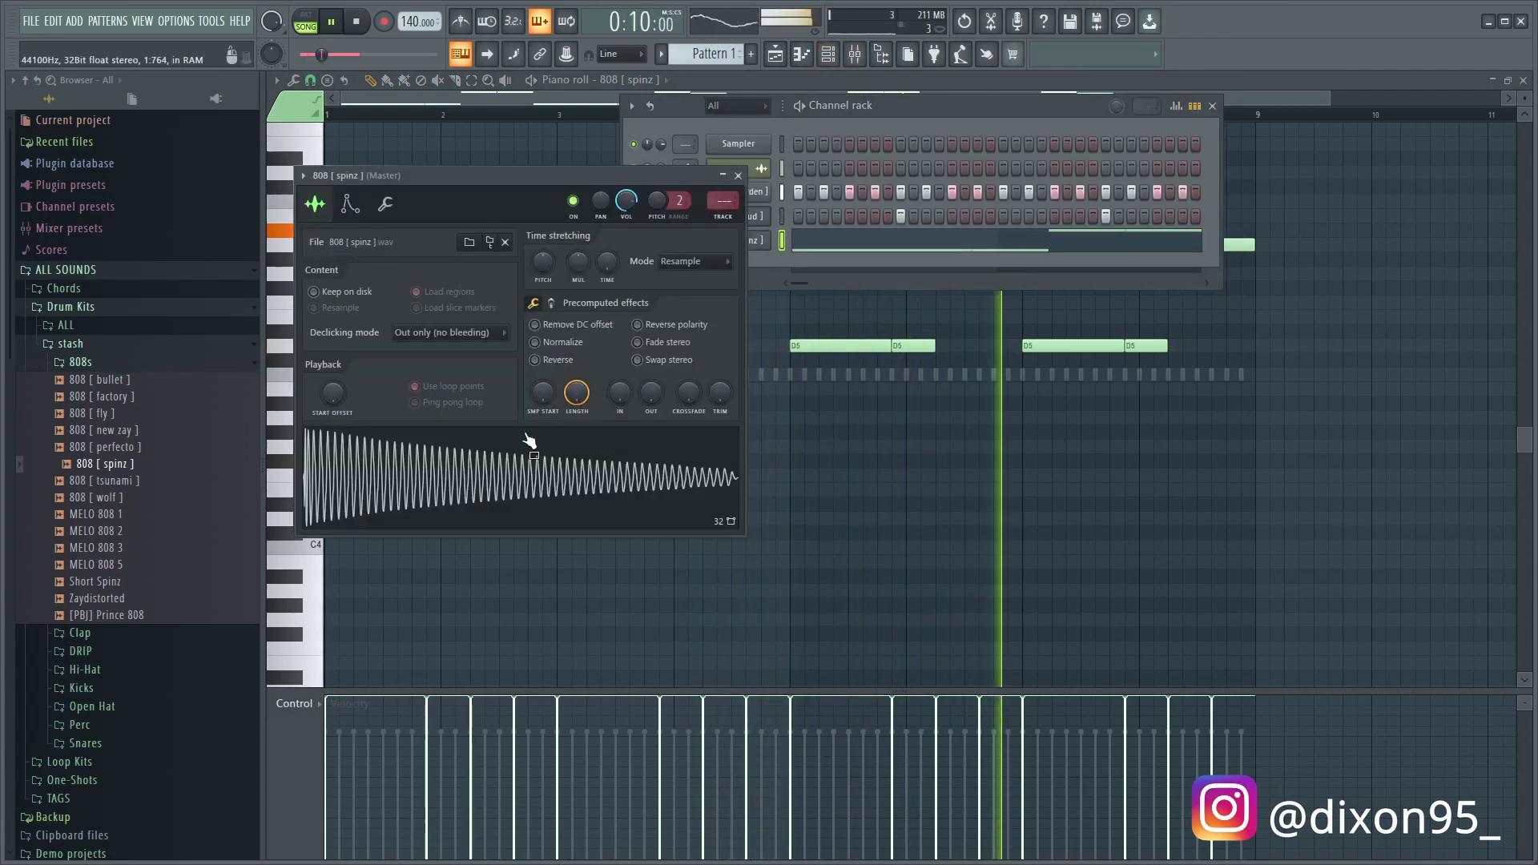
click(551, 303)
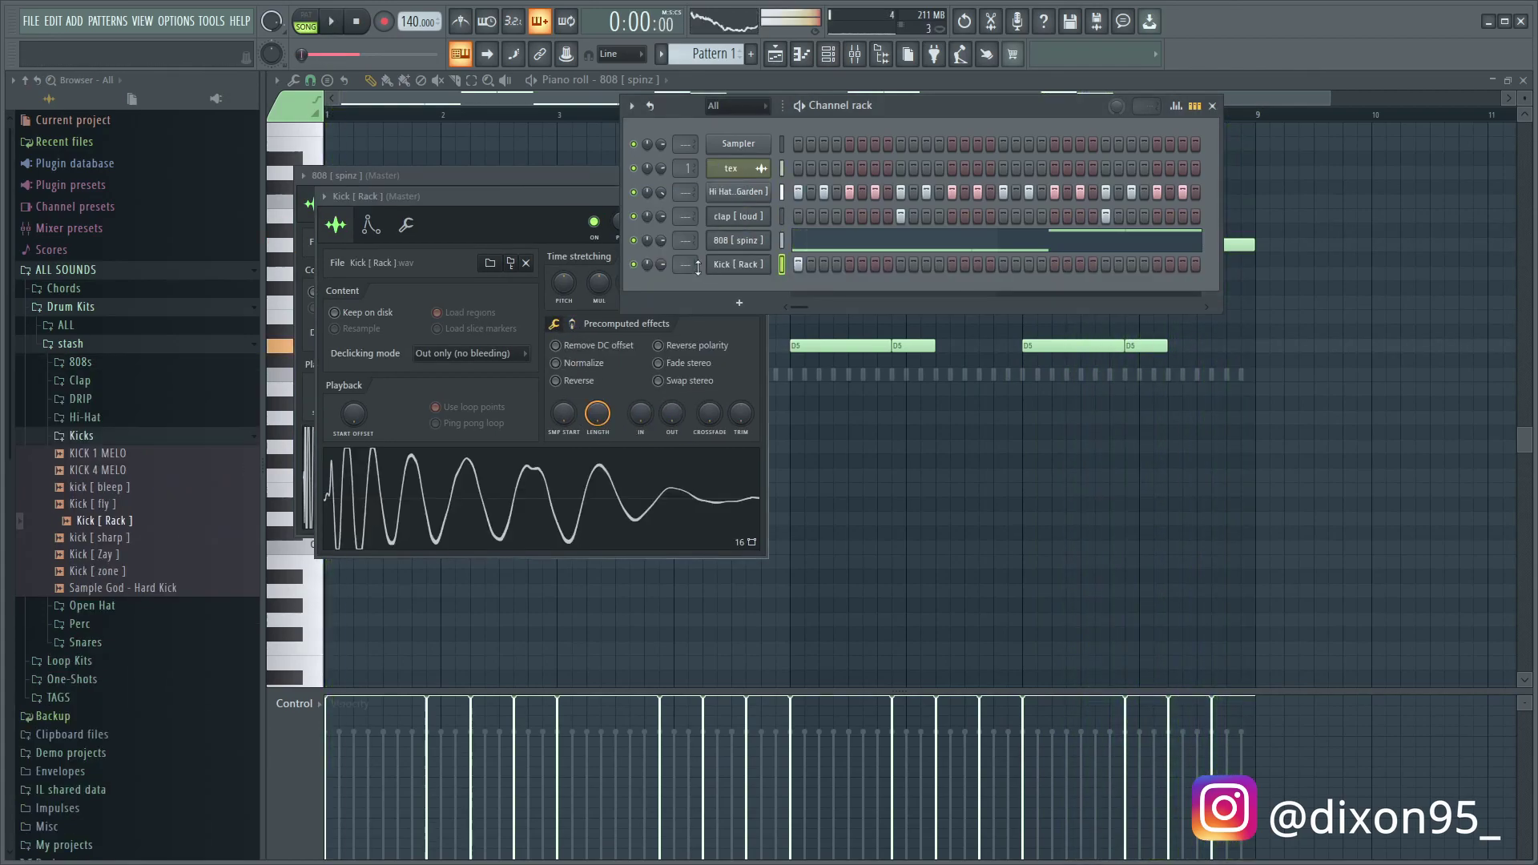
Open Kick [ Rack ] in the piano roll and place C5 kicks near bars 2 and 3
right_click(750, 266)
click(793, 260)
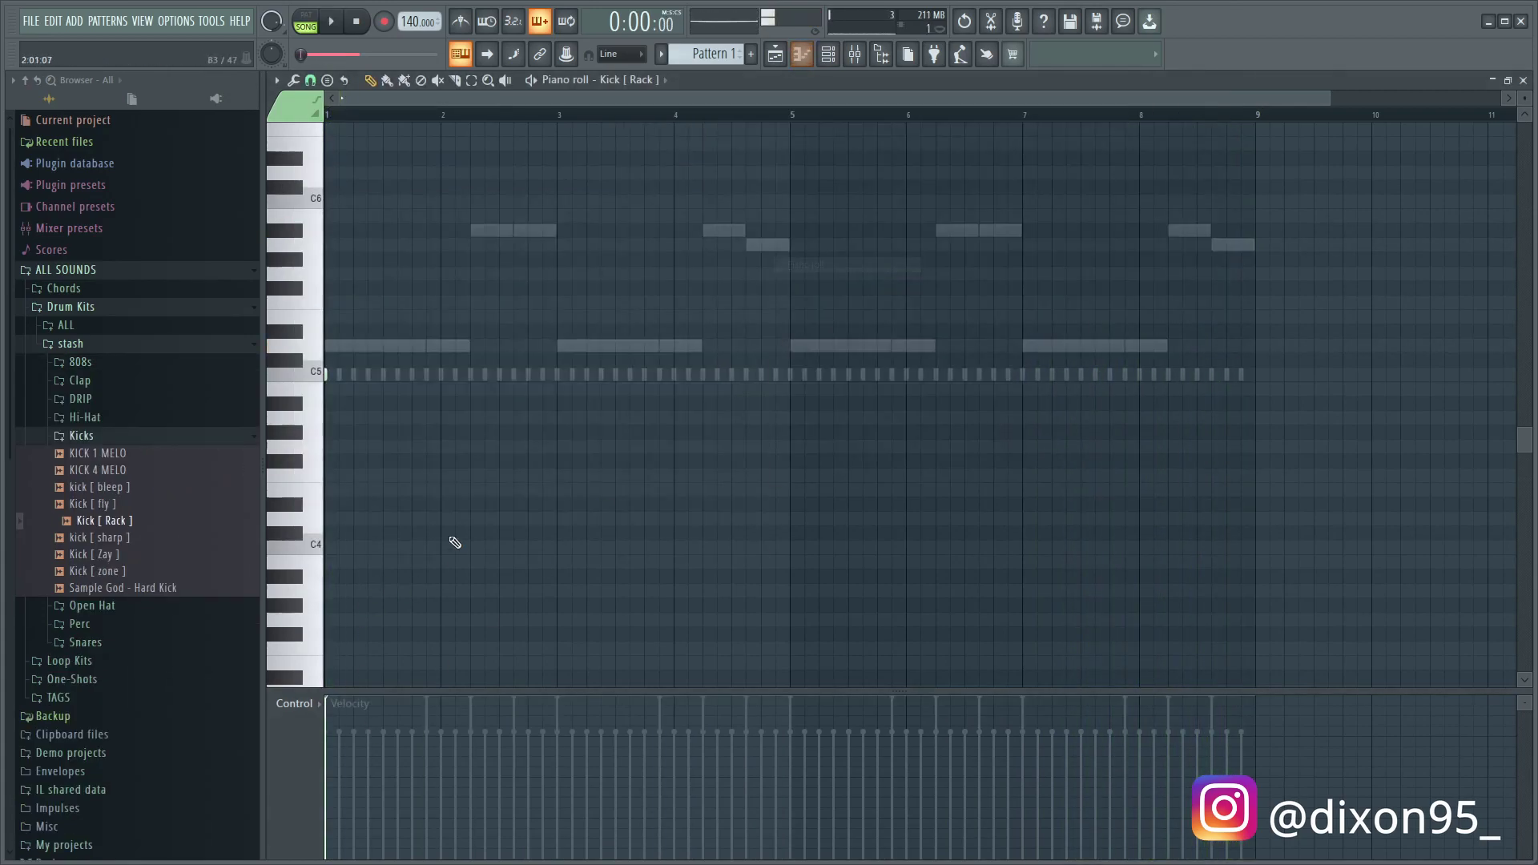
key(space)
click(446, 375)
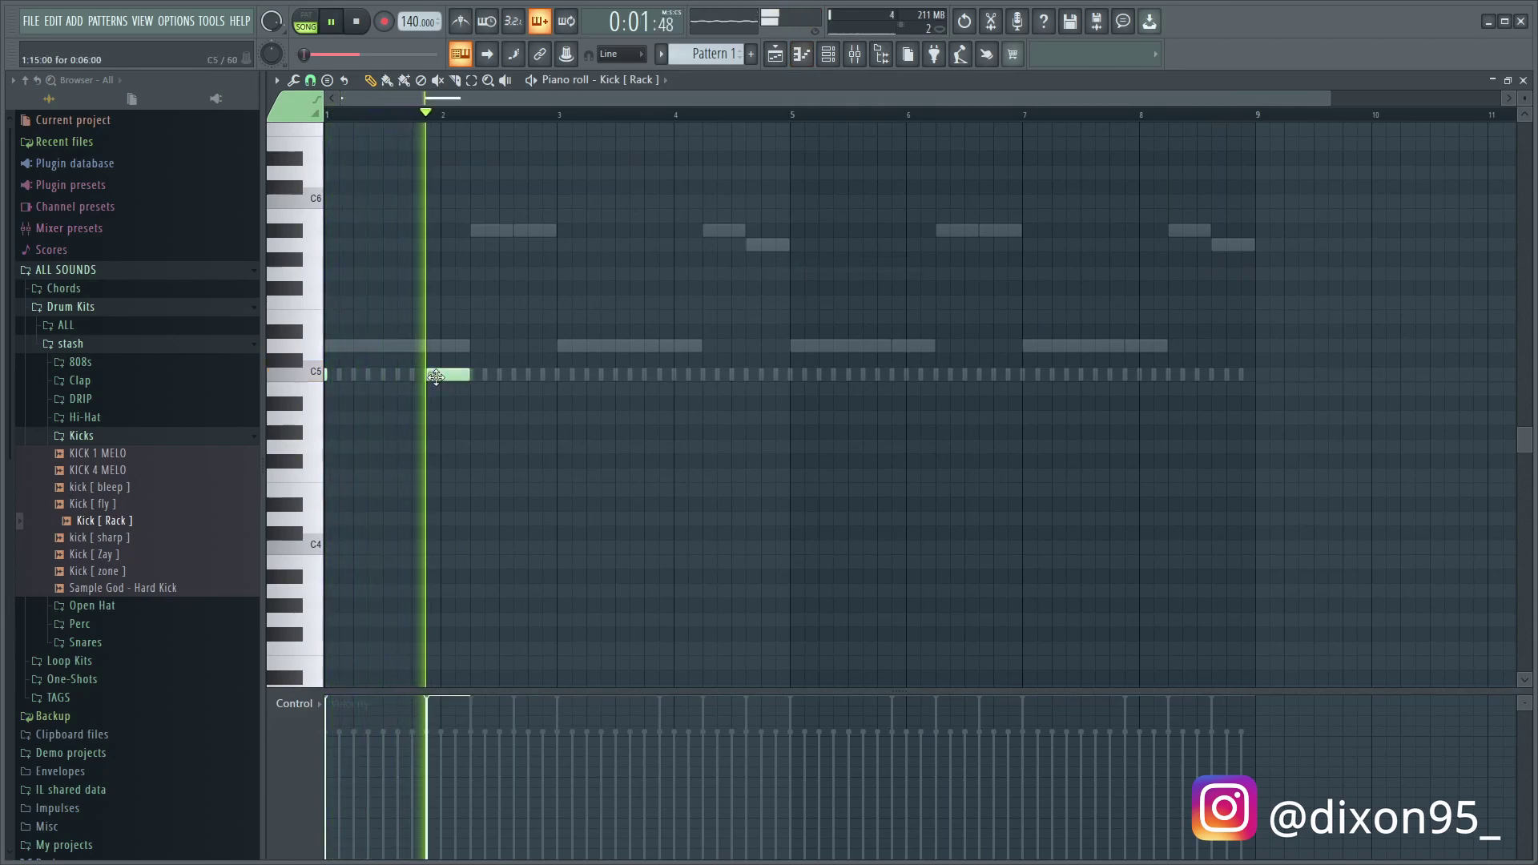
click(484, 376)
click(567, 377)
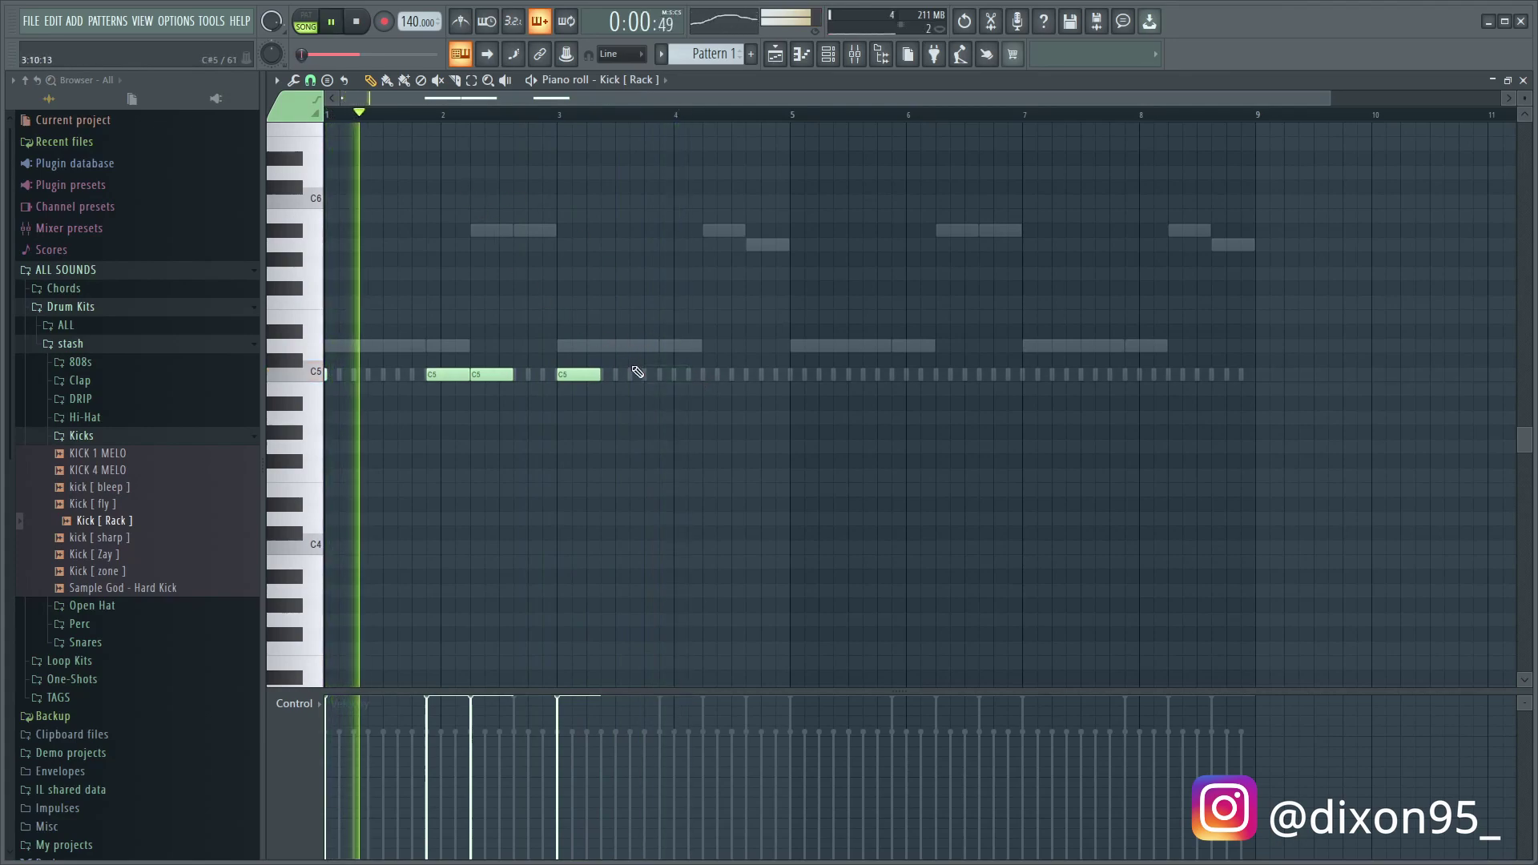
Finish the bar 4 C5 kicks and duplicate the kick pattern over bars 5–8
click(650, 374)
click(697, 375)
click(736, 374)
right_click(705, 379)
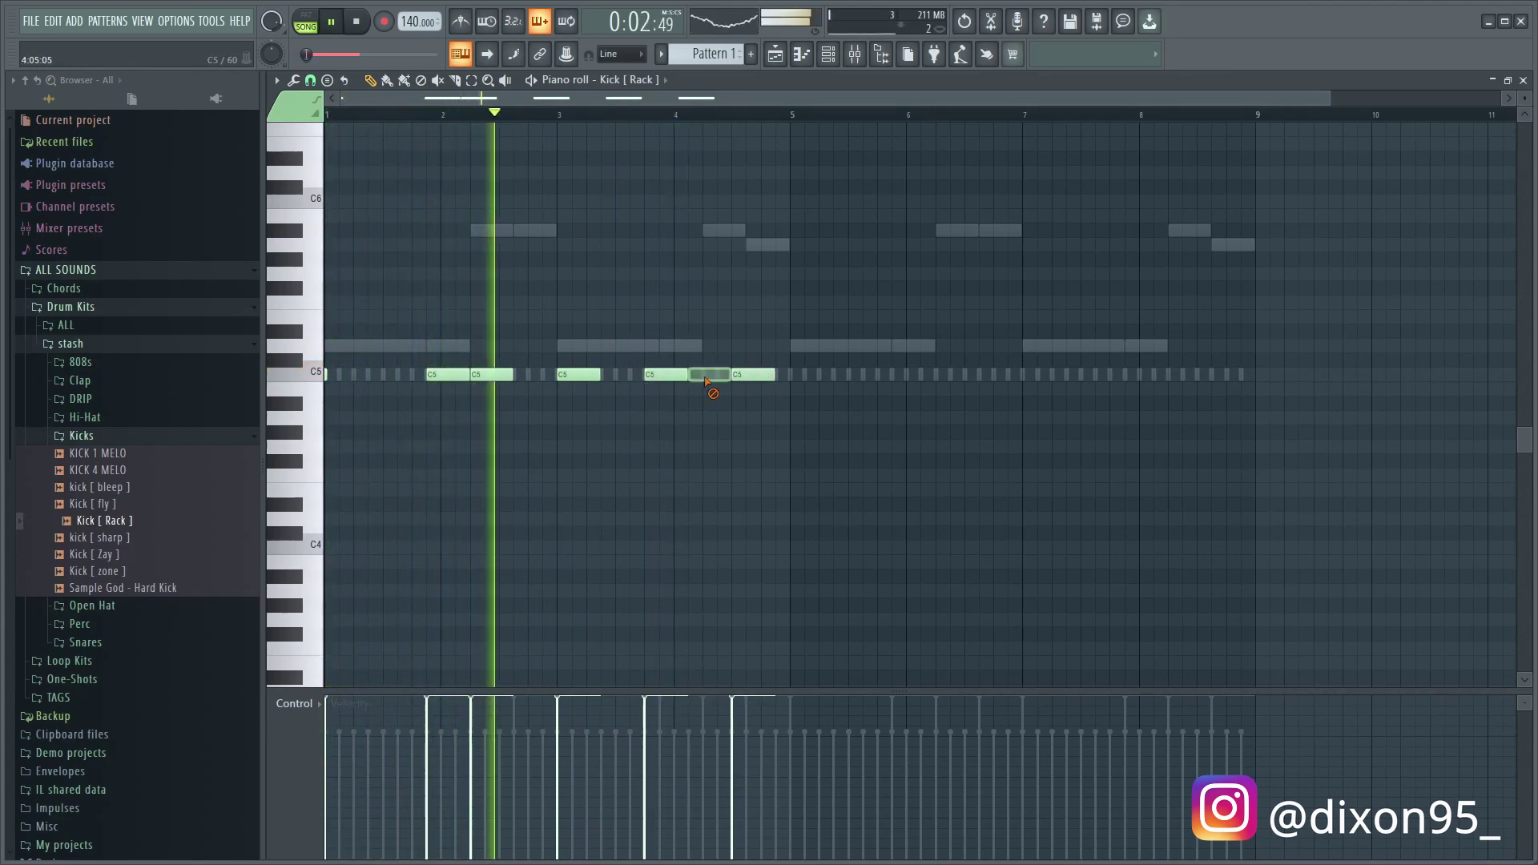
click(706, 377)
drag(758, 375, 772, 375)
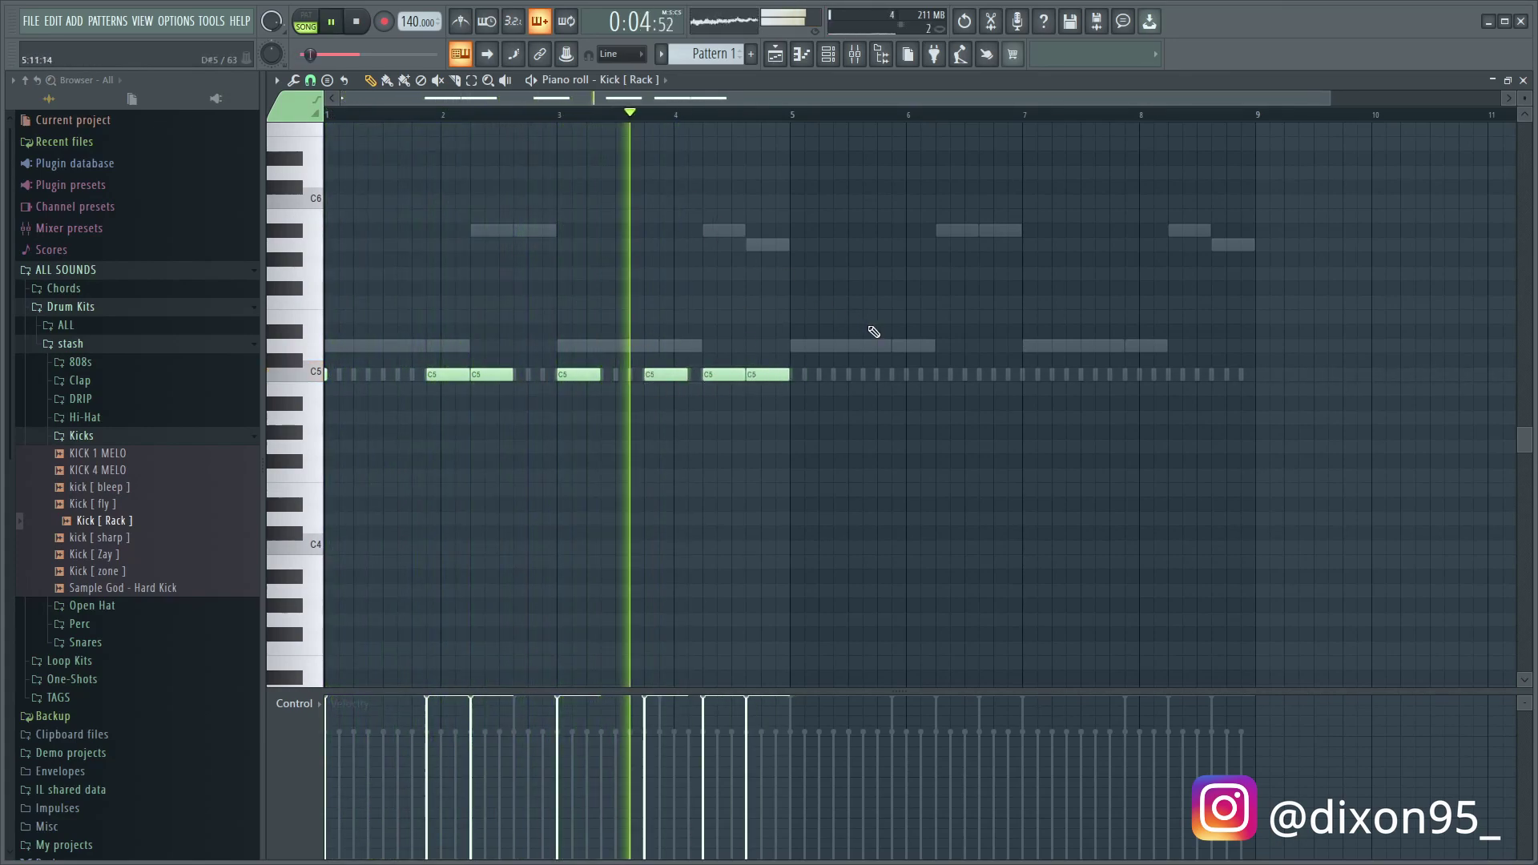
key(ctrl+b)
click(897, 318)
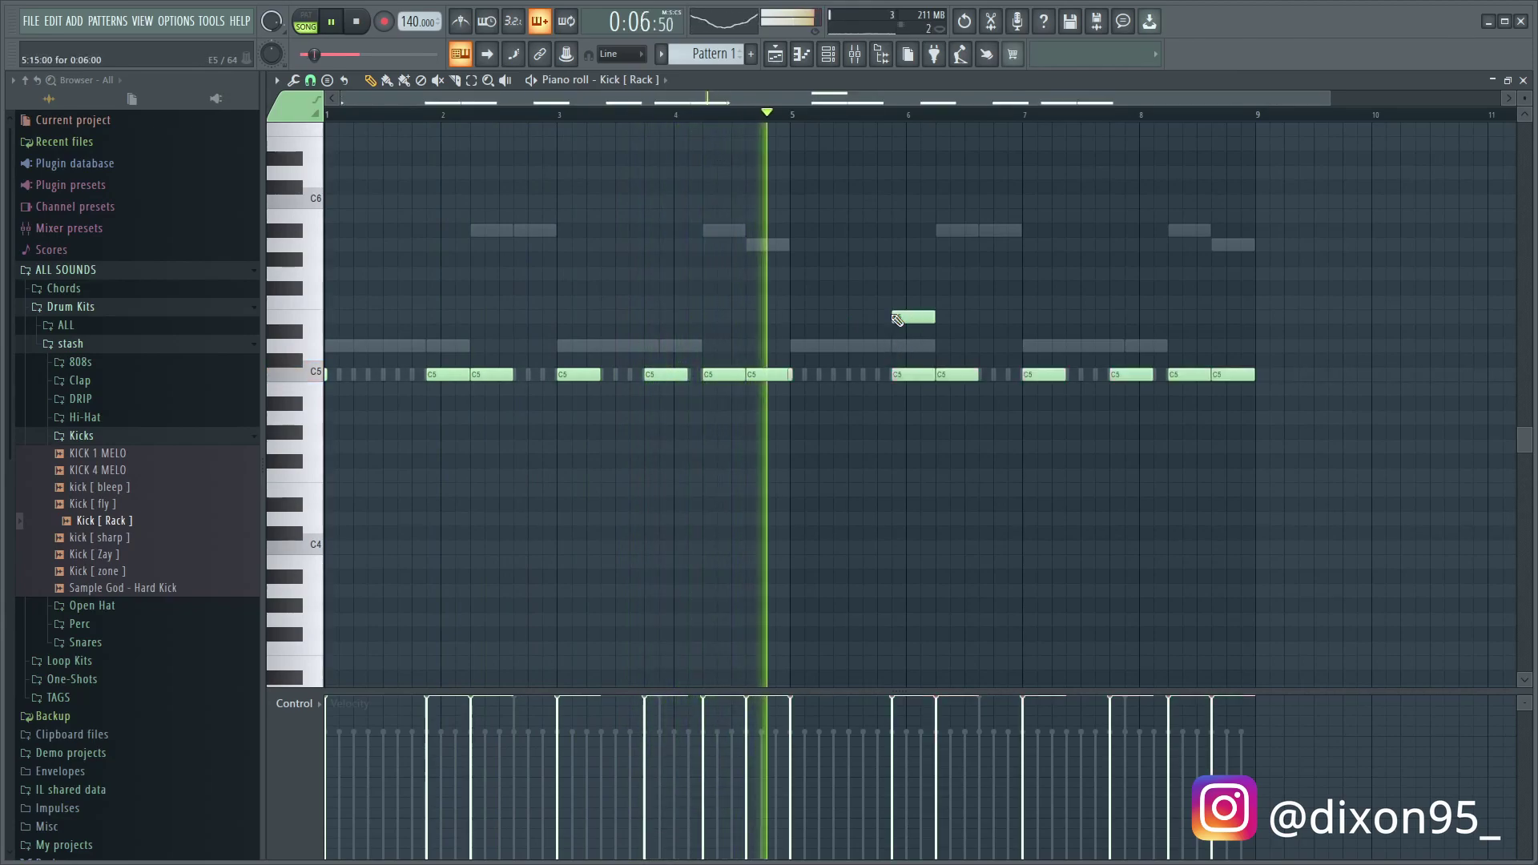
right_click(899, 318)
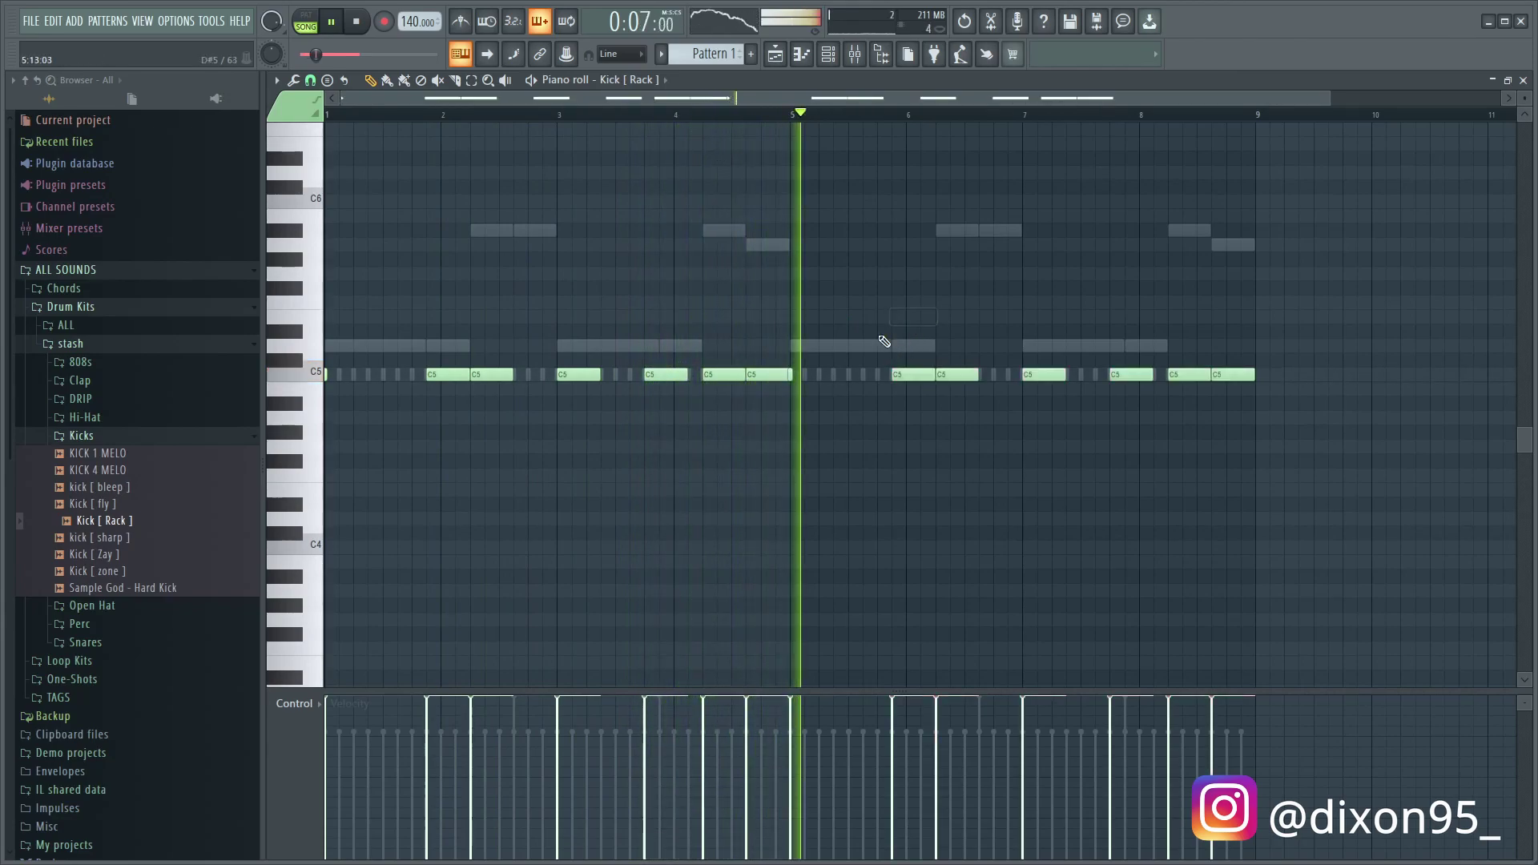
Show the mixer and channel rack, with mixer Insert 2 selected
click(856, 54)
key(F6)
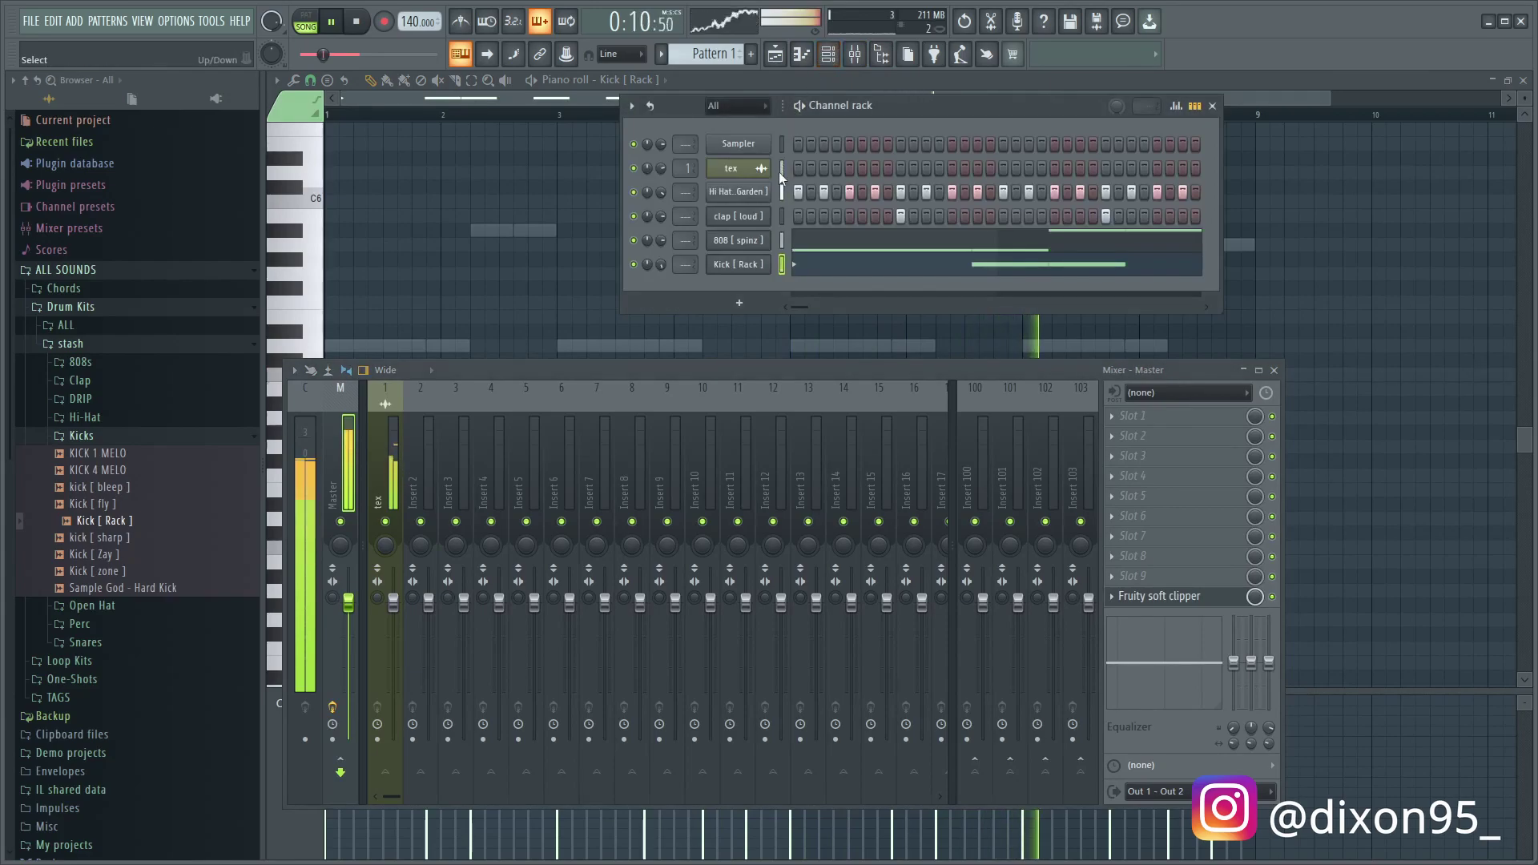
click(421, 478)
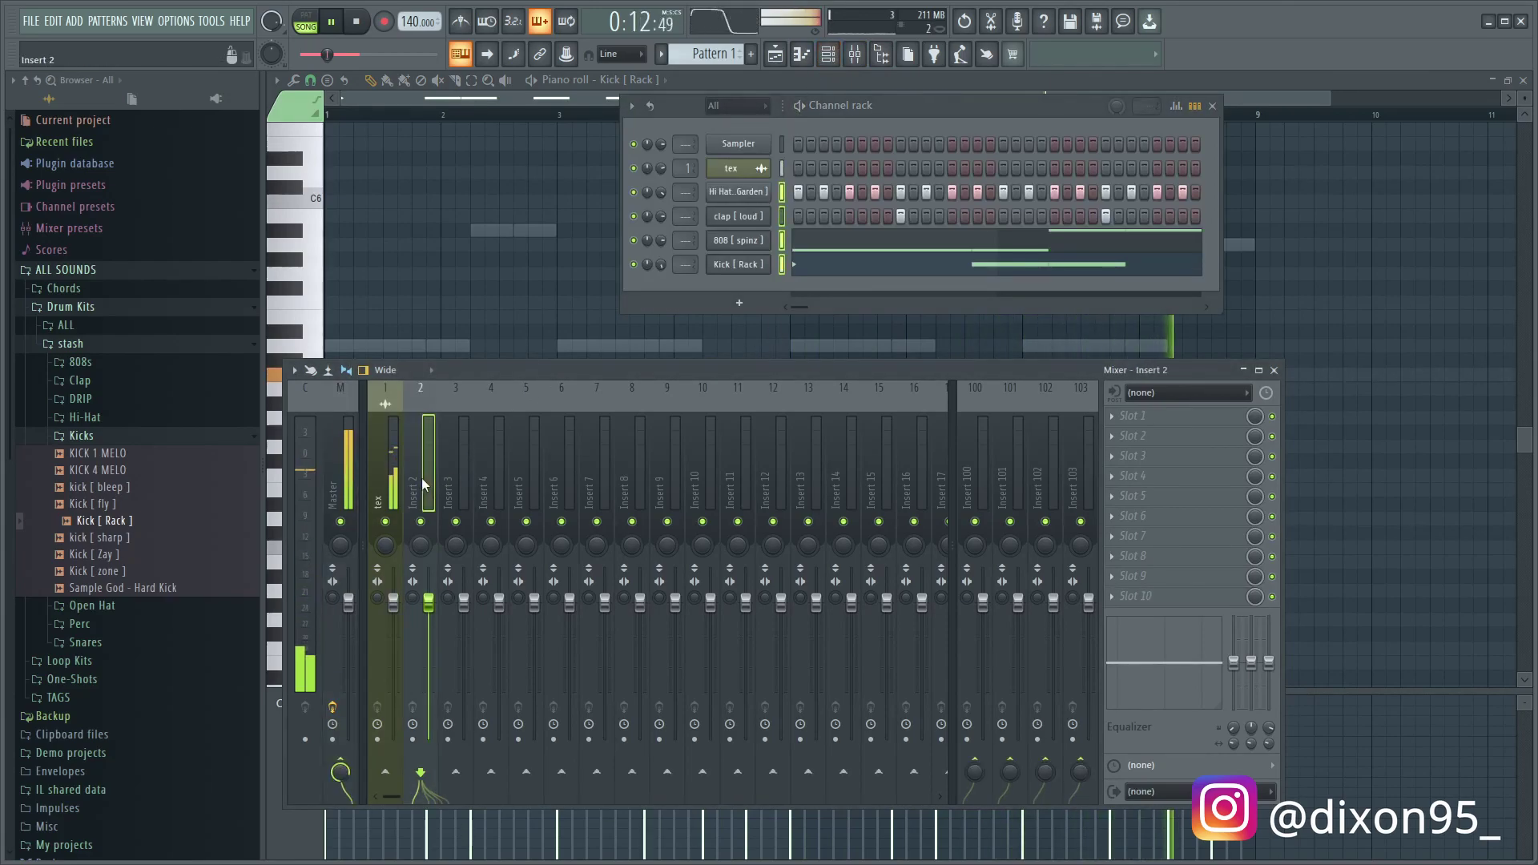